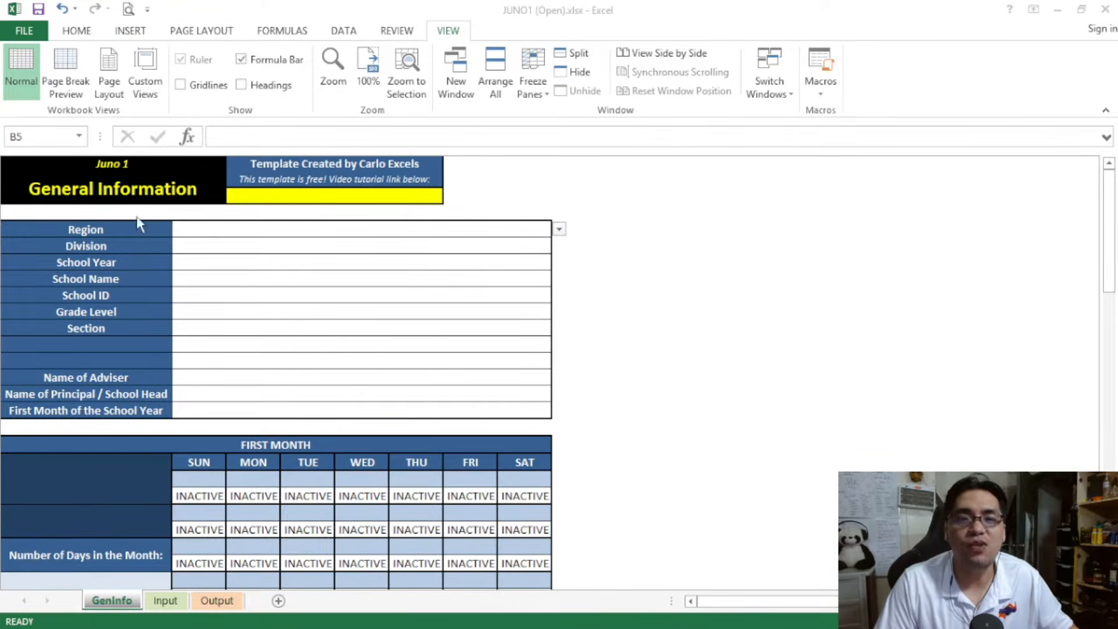
click(150, 187)
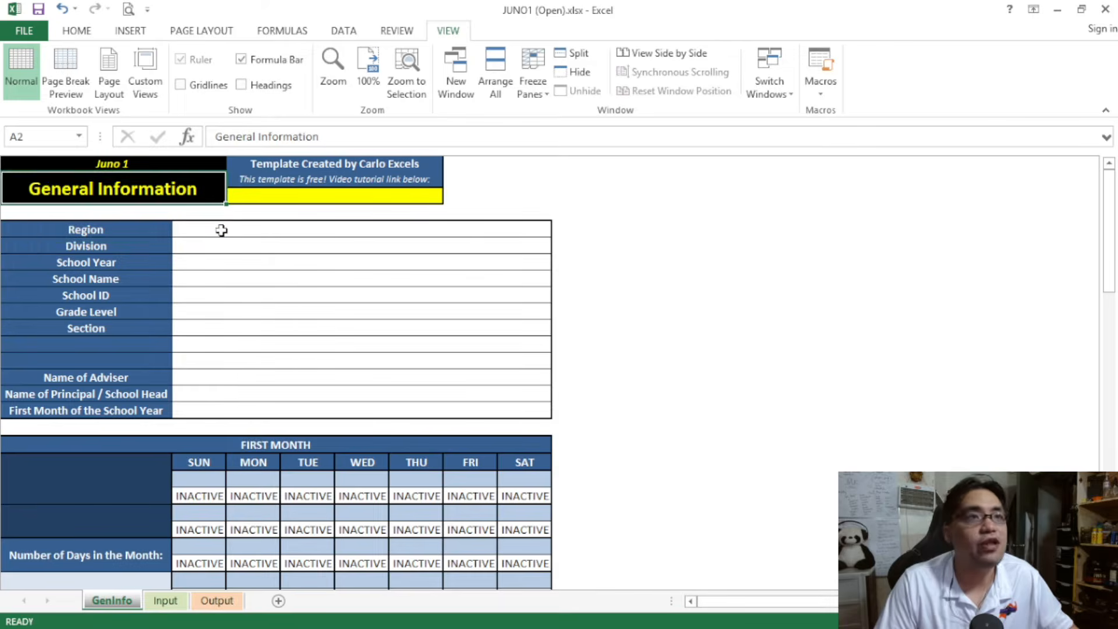
drag(221, 230, 249, 407)
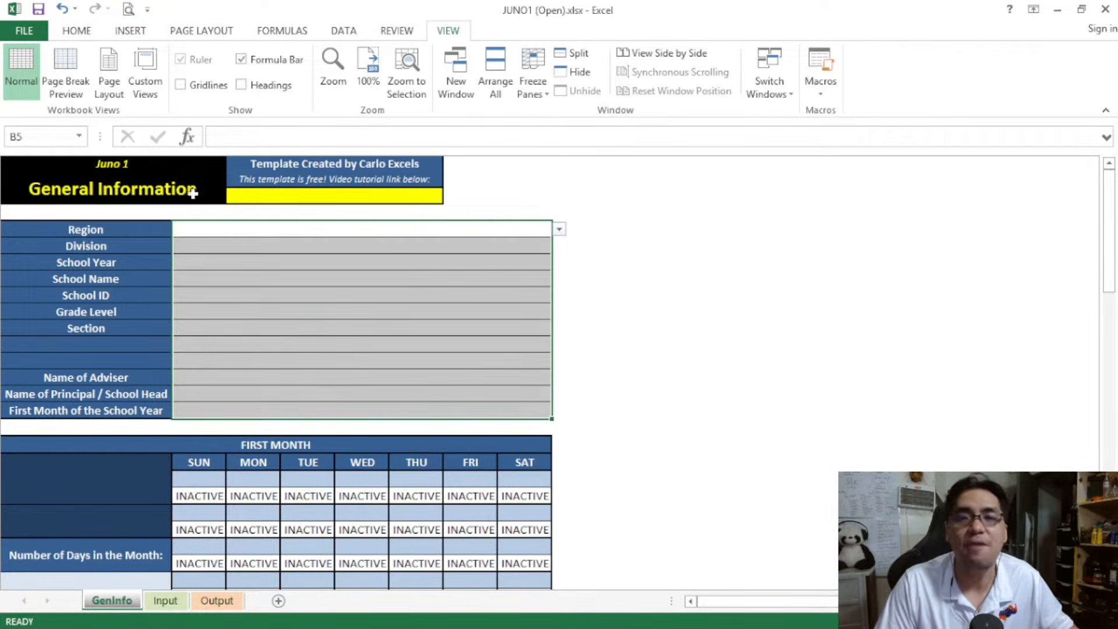
click(185, 200)
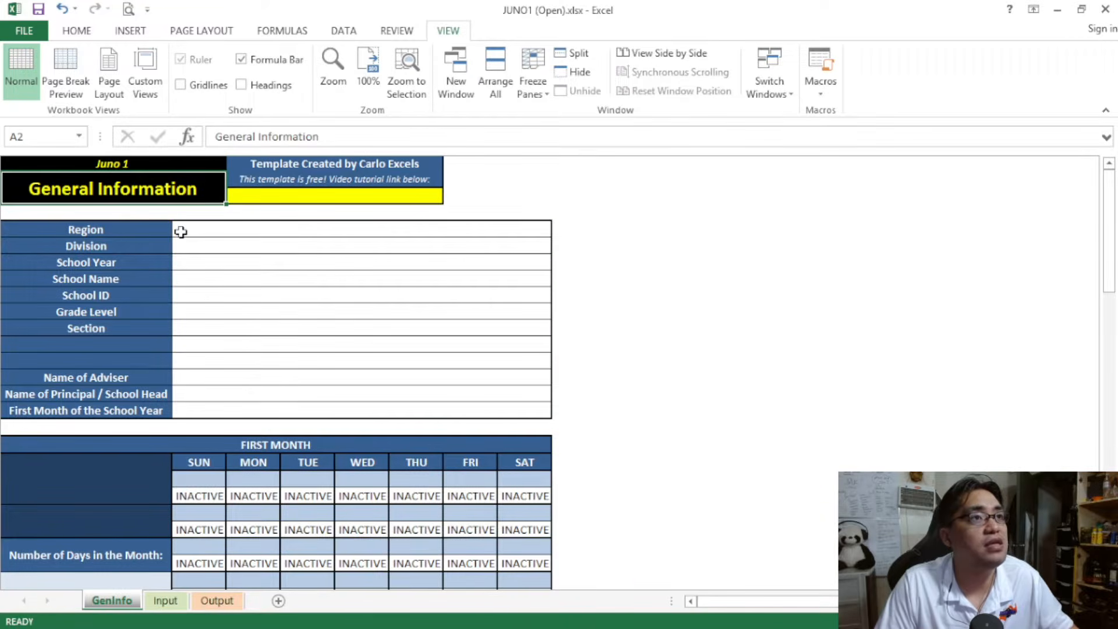
ctrl+scroll(396, 363, up, 4)
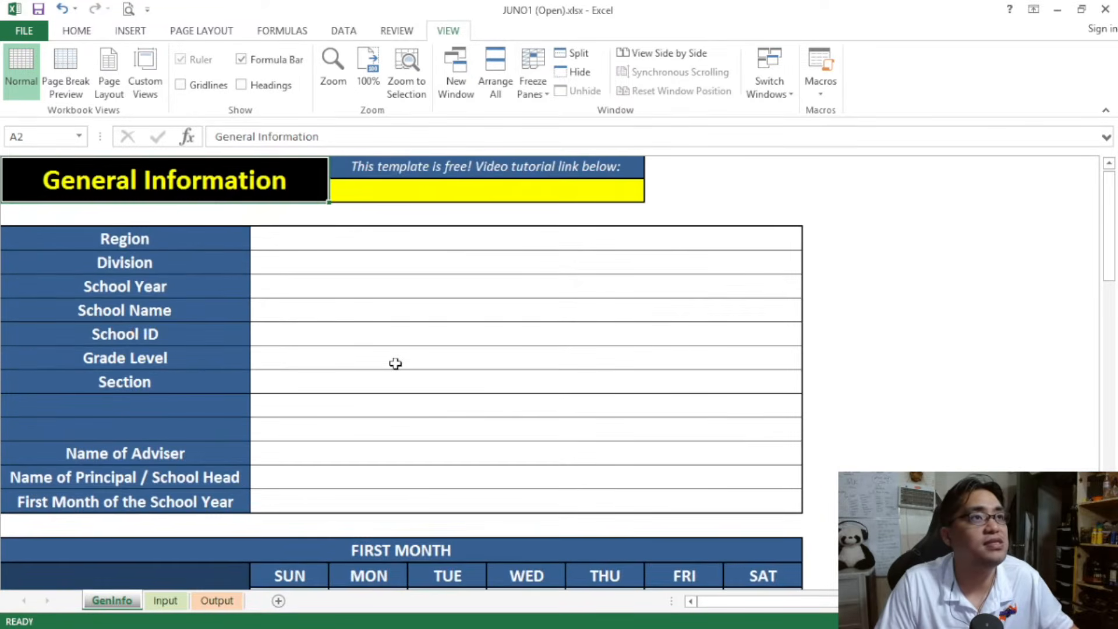
scroll(396, 363, up, 1)
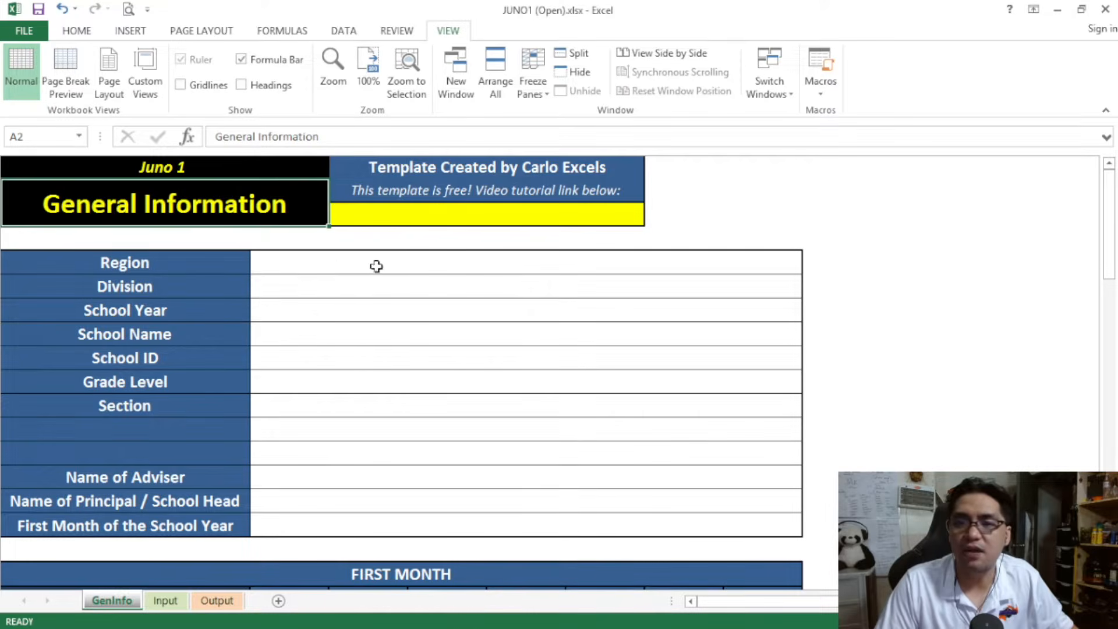
Set the Region to I and review the Division options offered for it
click(591, 276)
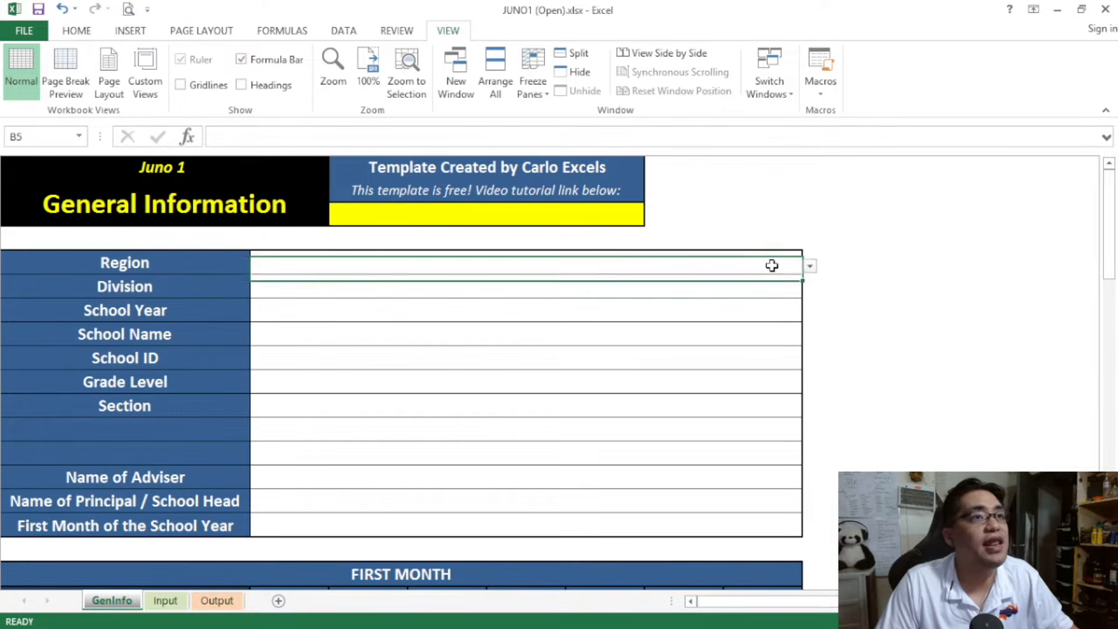
click(810, 266)
mouse_move(807, 306)
mouse_down()
mouse_move(790, 391)
mouse_move(803, 310)
mouse_up()
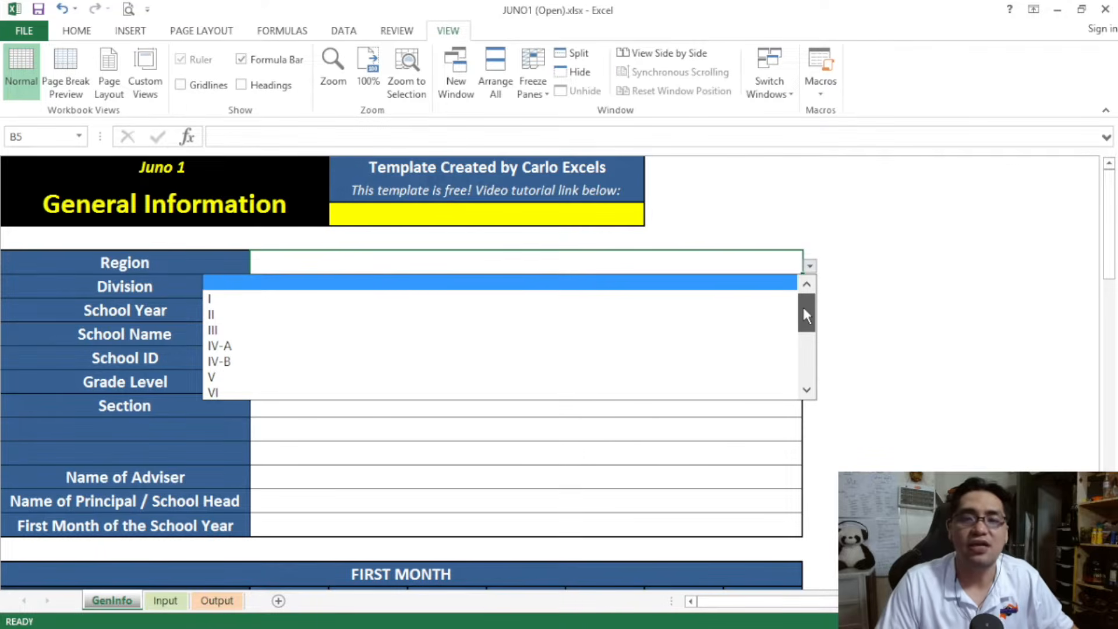
click(770, 302)
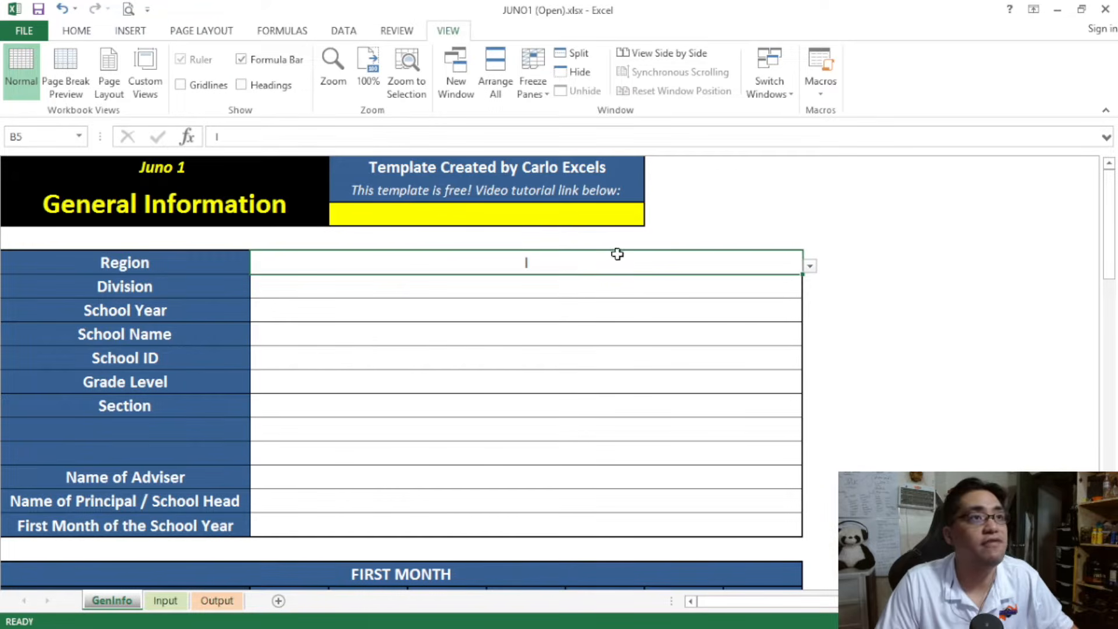
click(767, 291)
click(809, 289)
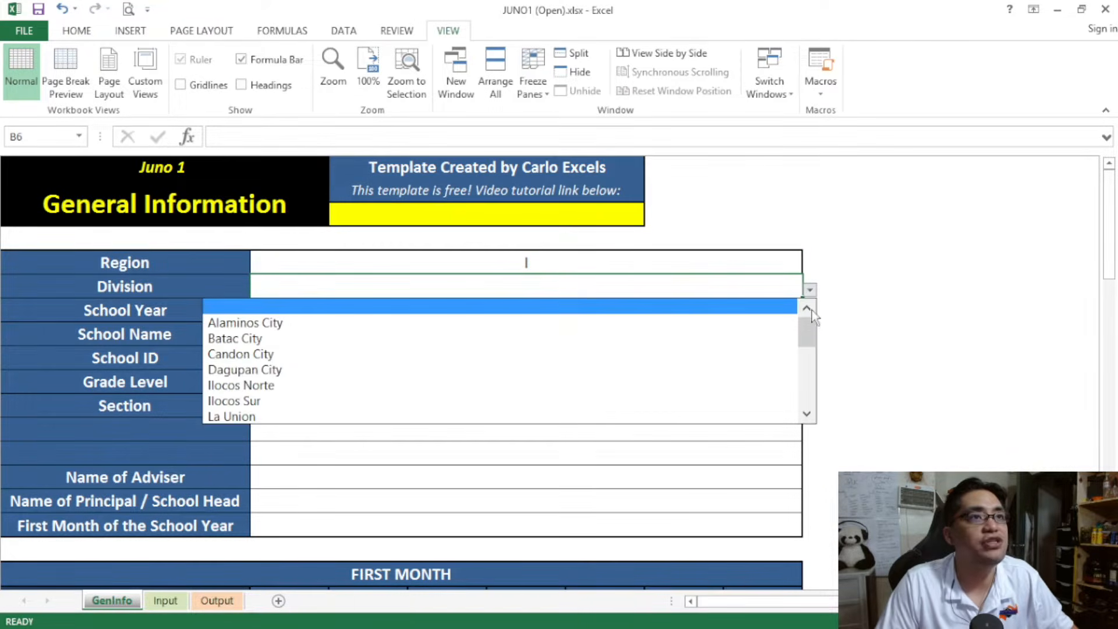
drag(809, 337, 800, 314)
scroll(800, 330, up, 1)
Set the Region to IV-A and browse the Division options offered for it
click(781, 257)
click(809, 266)
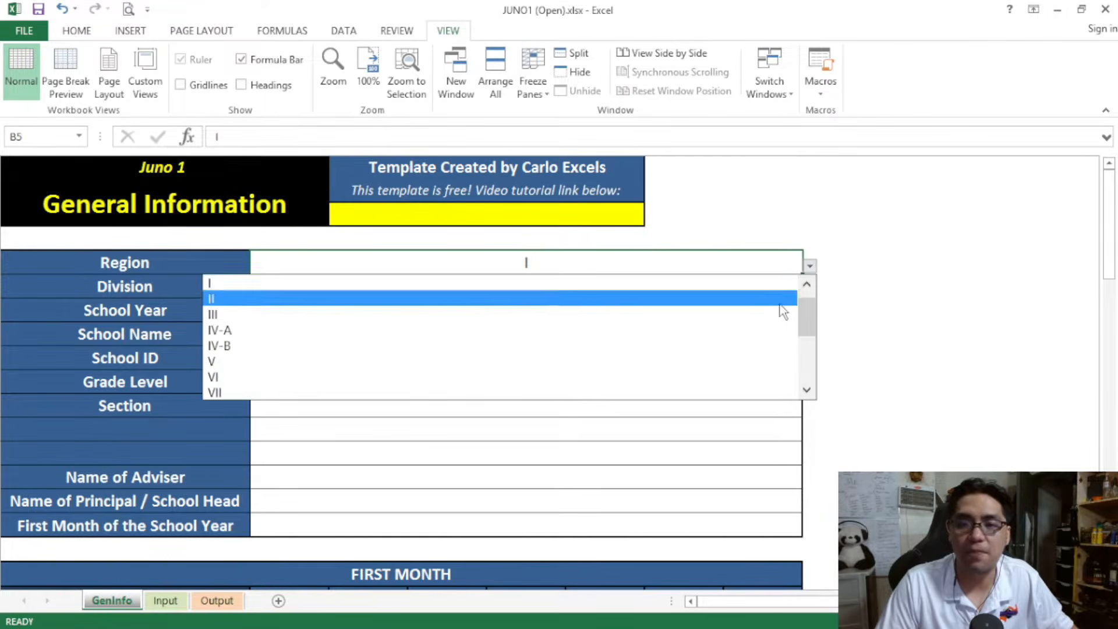
click(772, 329)
click(795, 288)
click(810, 290)
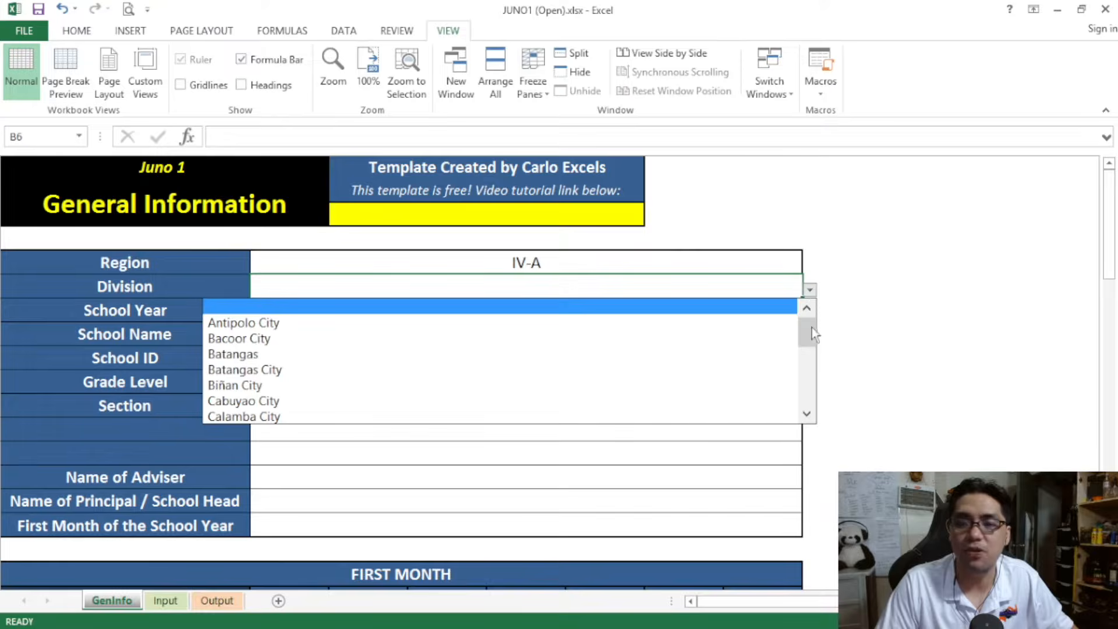
mouse_move(812, 344)
mouse_down()
mouse_move(807, 381)
mouse_move(799, 335)
mouse_up()
click(722, 288)
Clear the Region entry and set it to IX
click(719, 264)
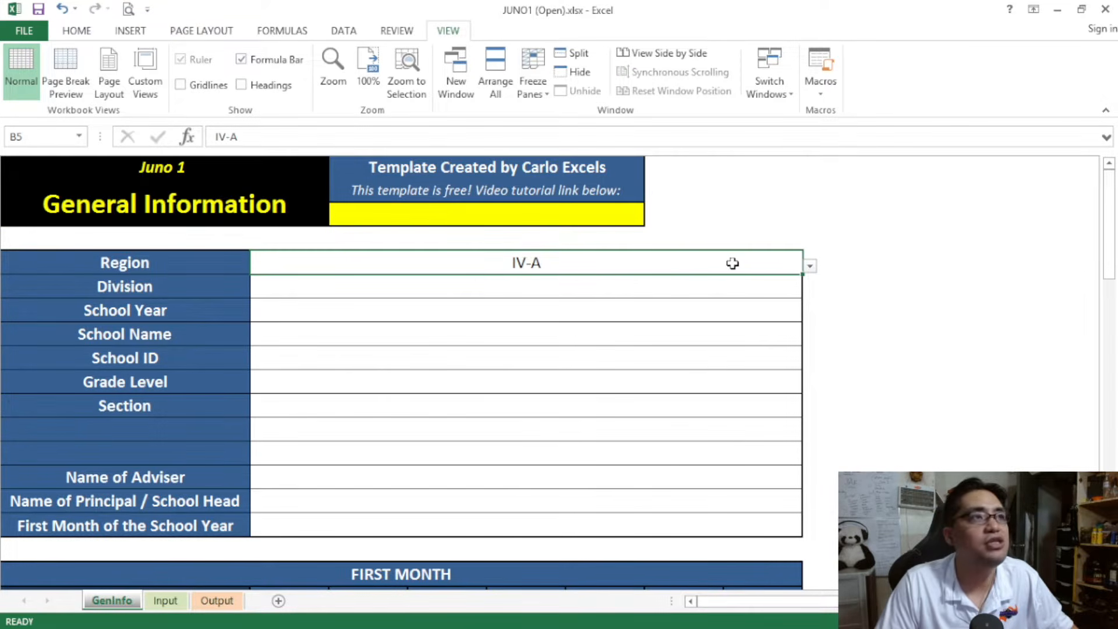
key(Delete)
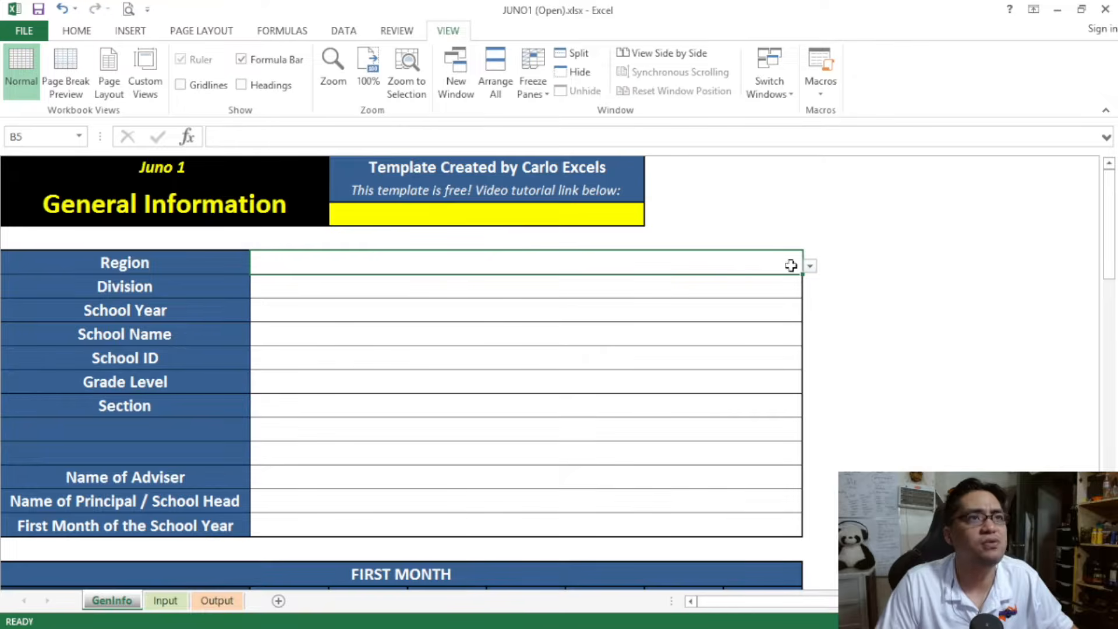
click(810, 266)
drag(811, 309, 815, 361)
click(712, 317)
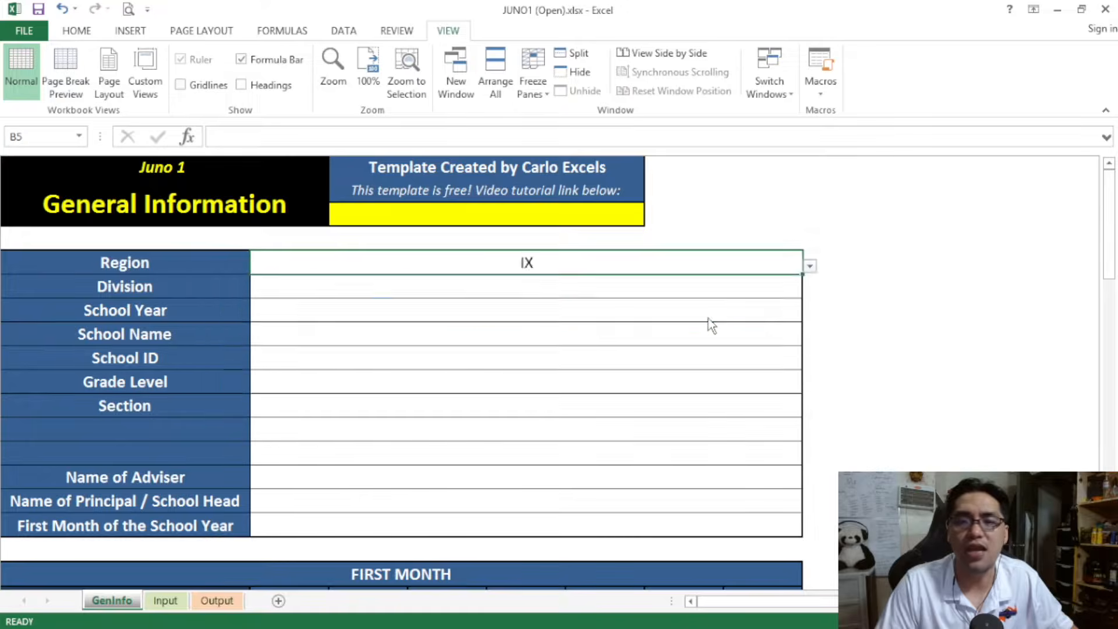
Set the Division to Zamboanga del Norte
drag(726, 305, 788, 290)
click(788, 290)
click(810, 290)
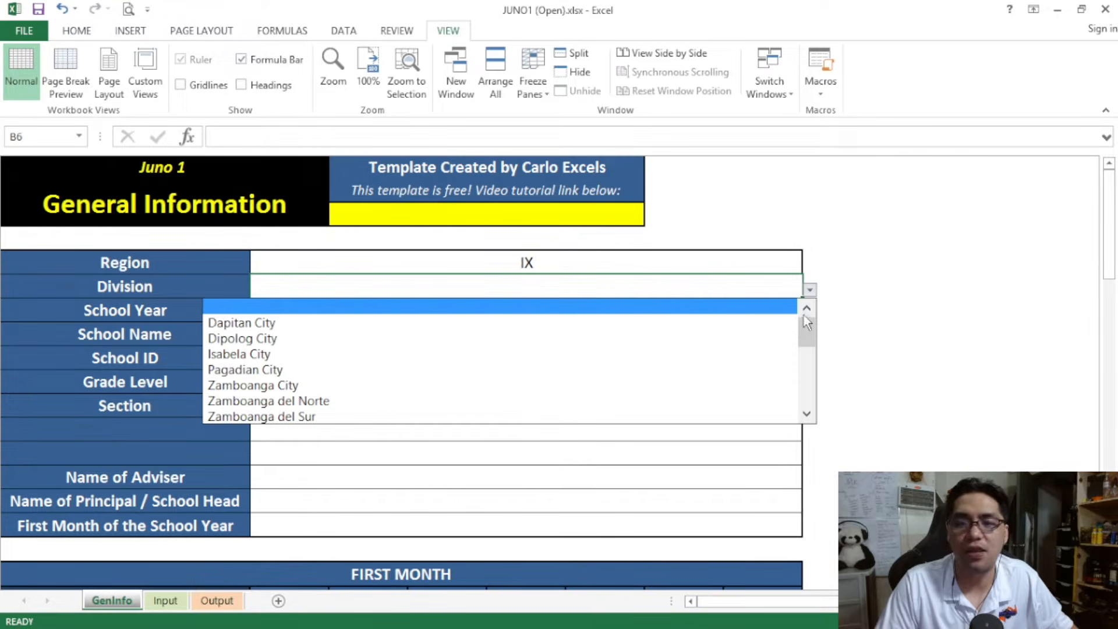
scroll(807, 334, down, 1)
click(664, 386)
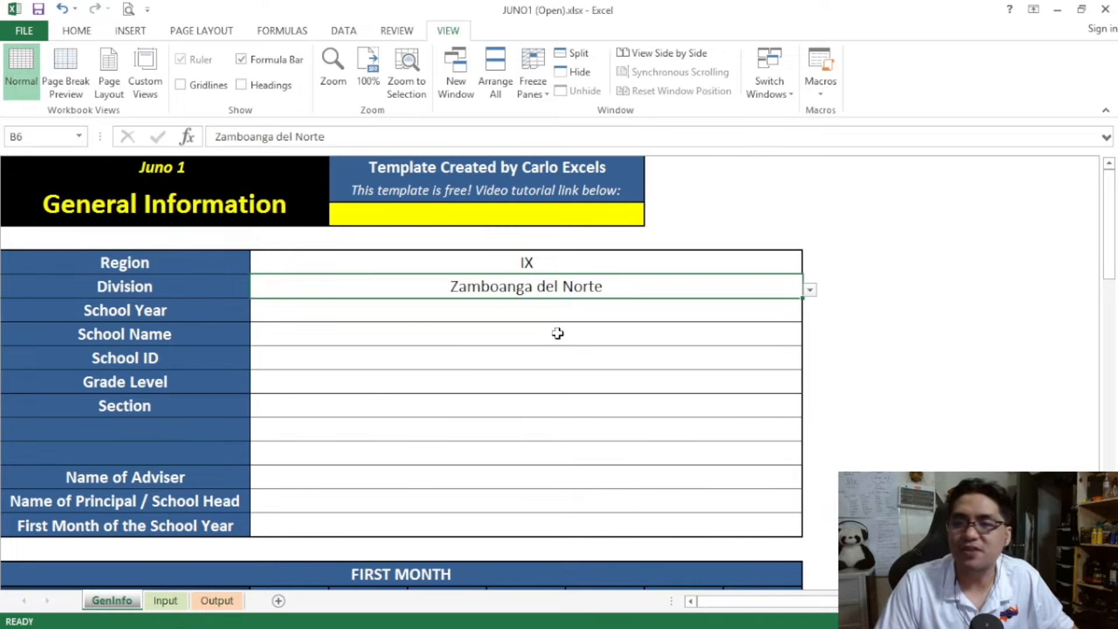
Set the School Year to 2022-2023
click(560, 315)
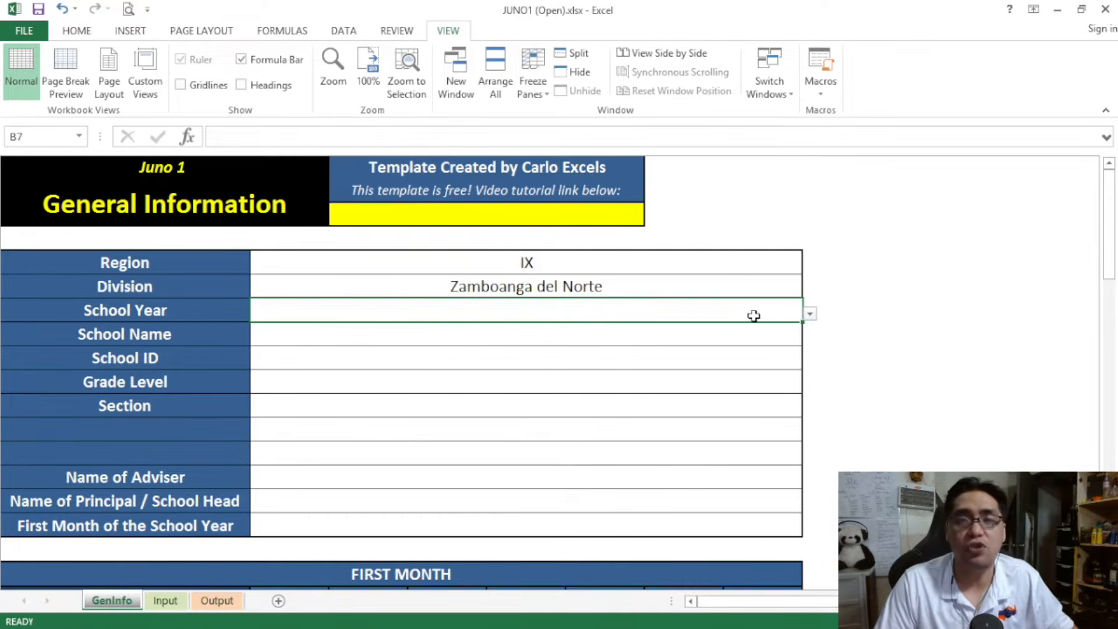
click(811, 314)
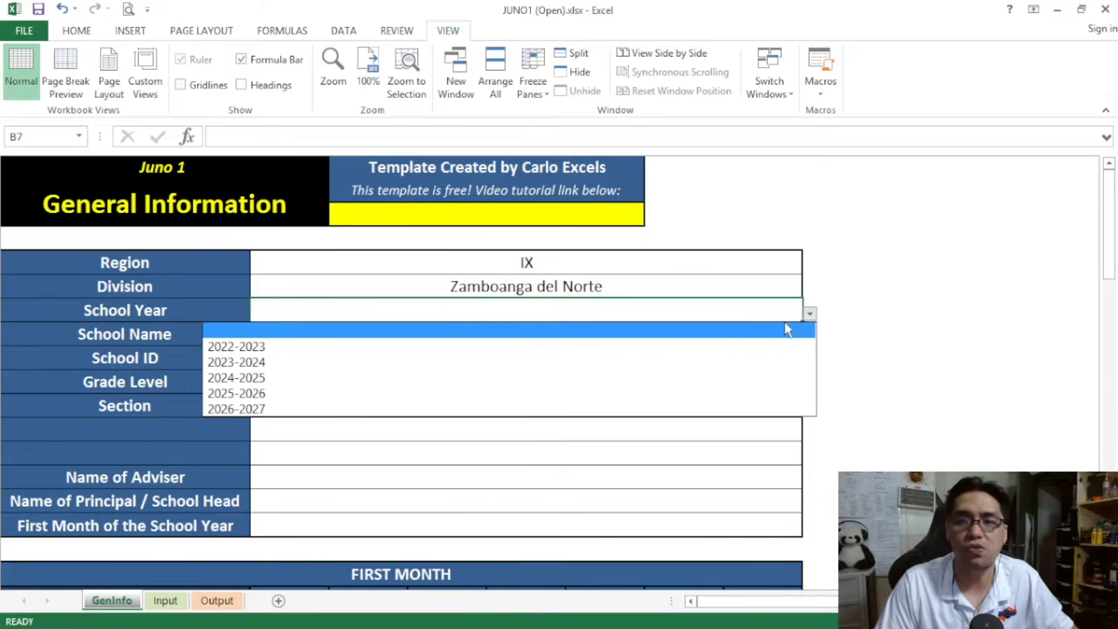
click(720, 346)
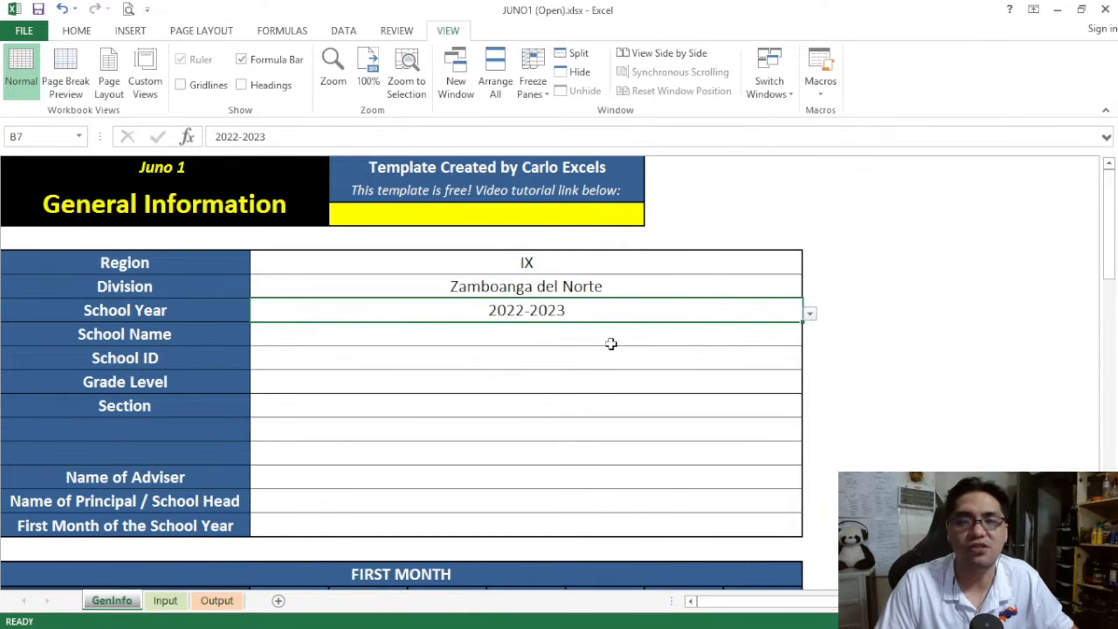
Enter "Youtube University - Basic Education Department" as the School Name
key(Return)
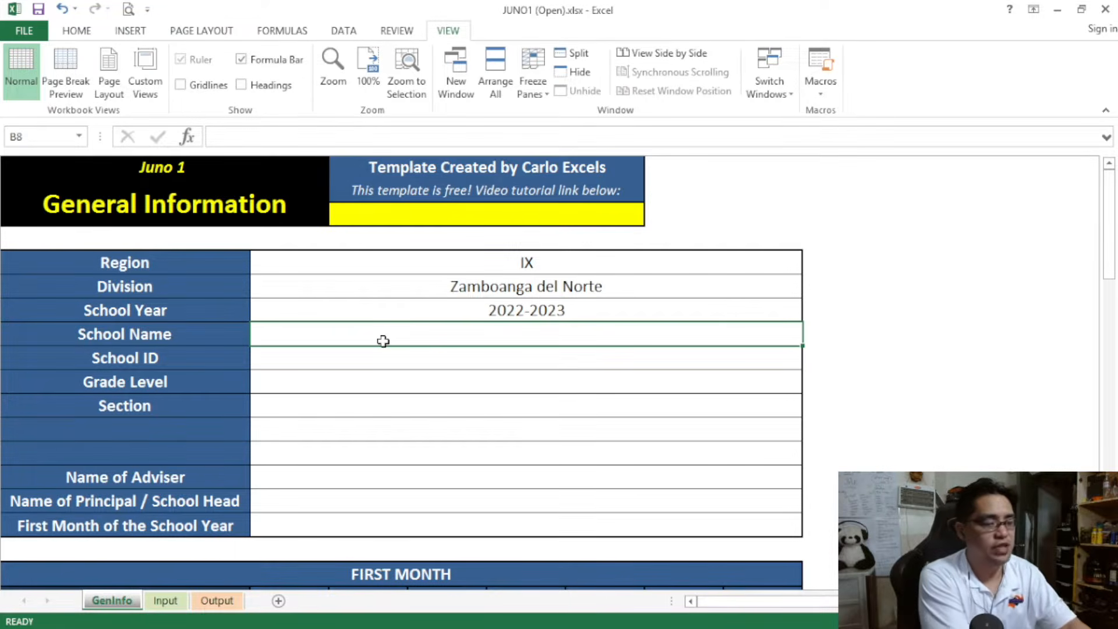
text(Youtube University - Basic Education Department)
key(ctrl+Return)
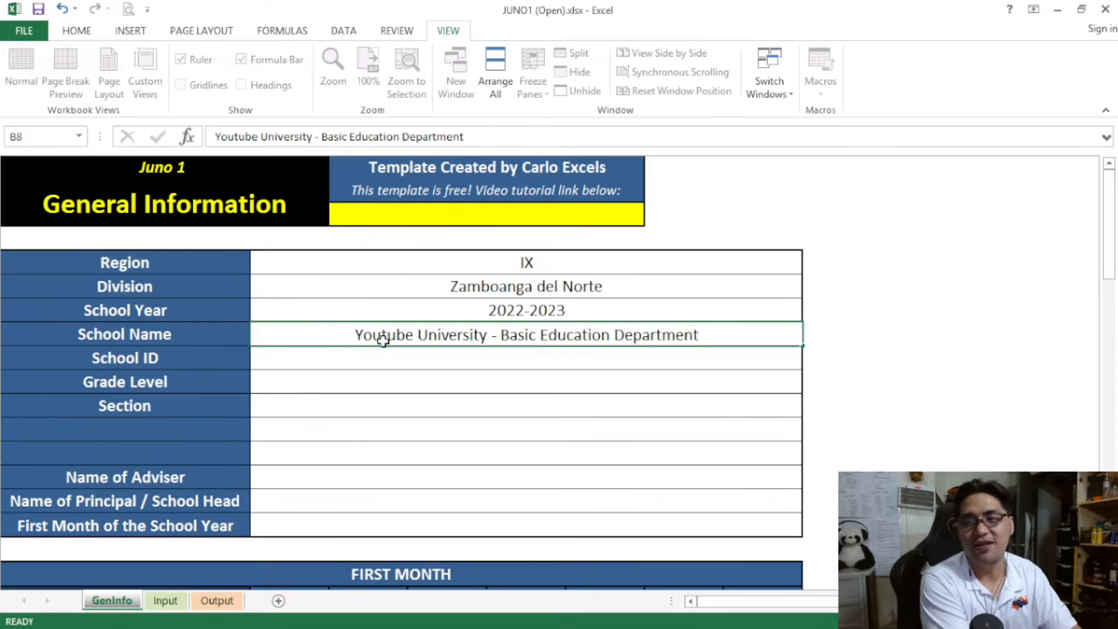
key(Return)
Enter the school's ID number in the School ID field
click(484, 361)
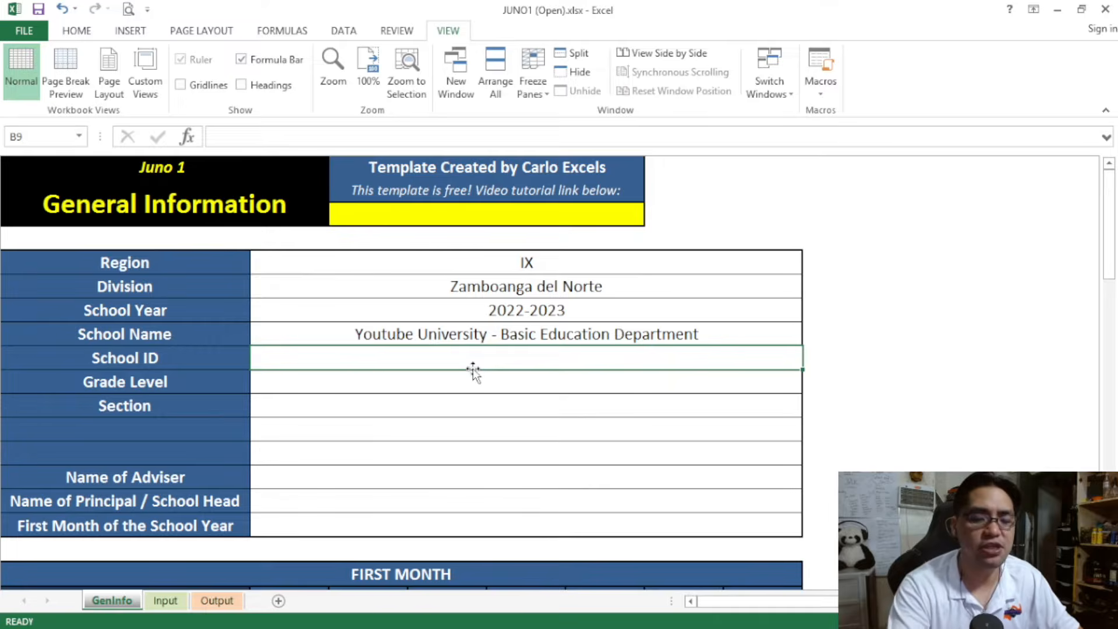
text(987654)
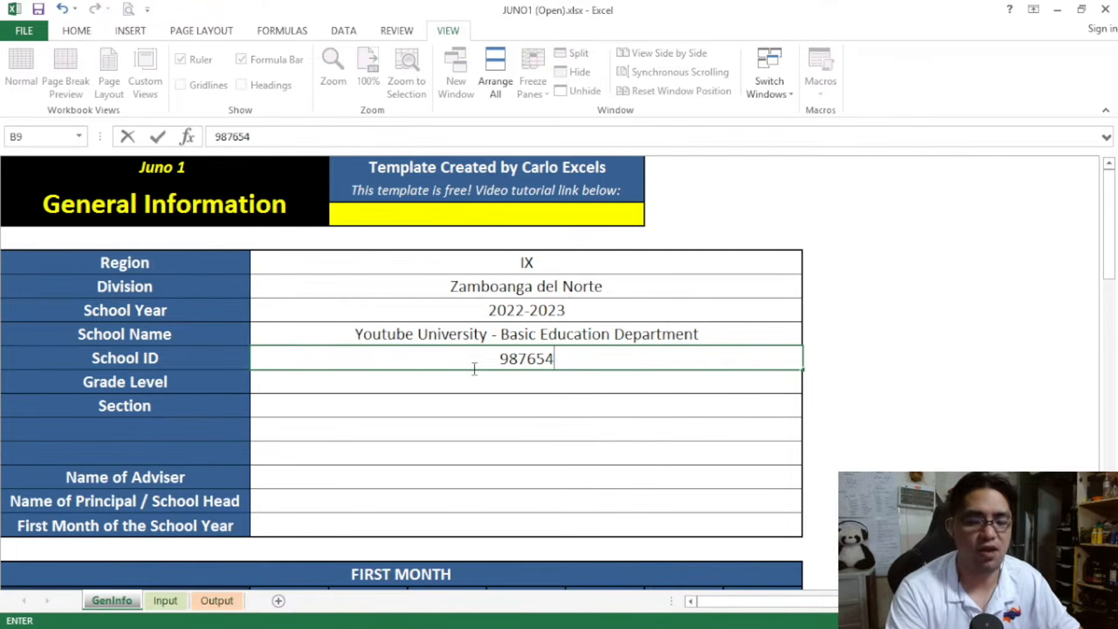
key(Return)
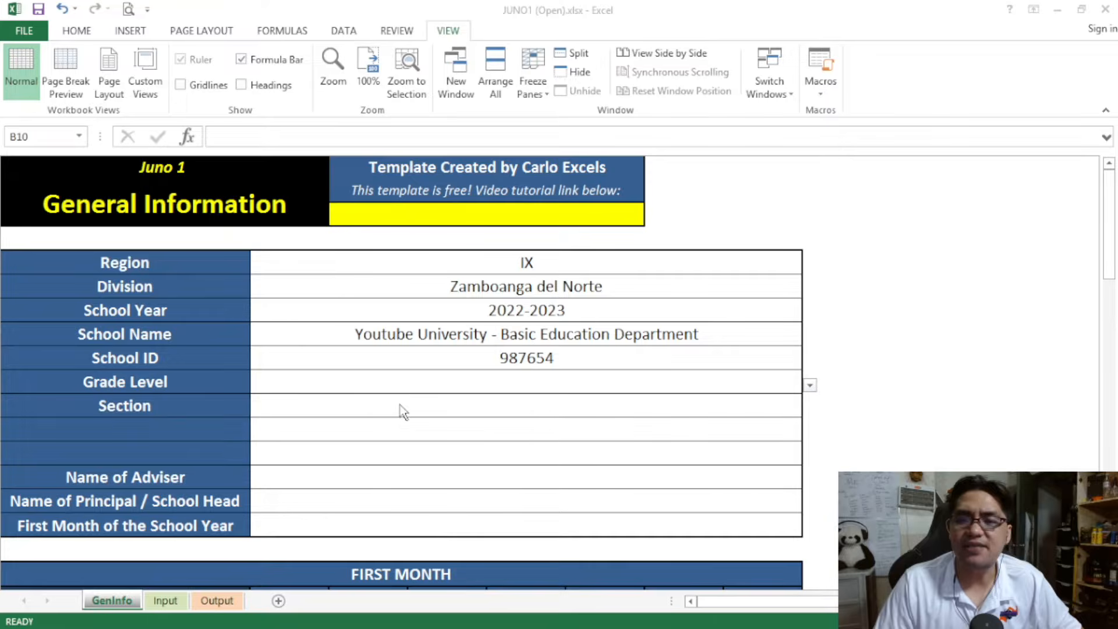
Set the Grade Level to 10
click(460, 383)
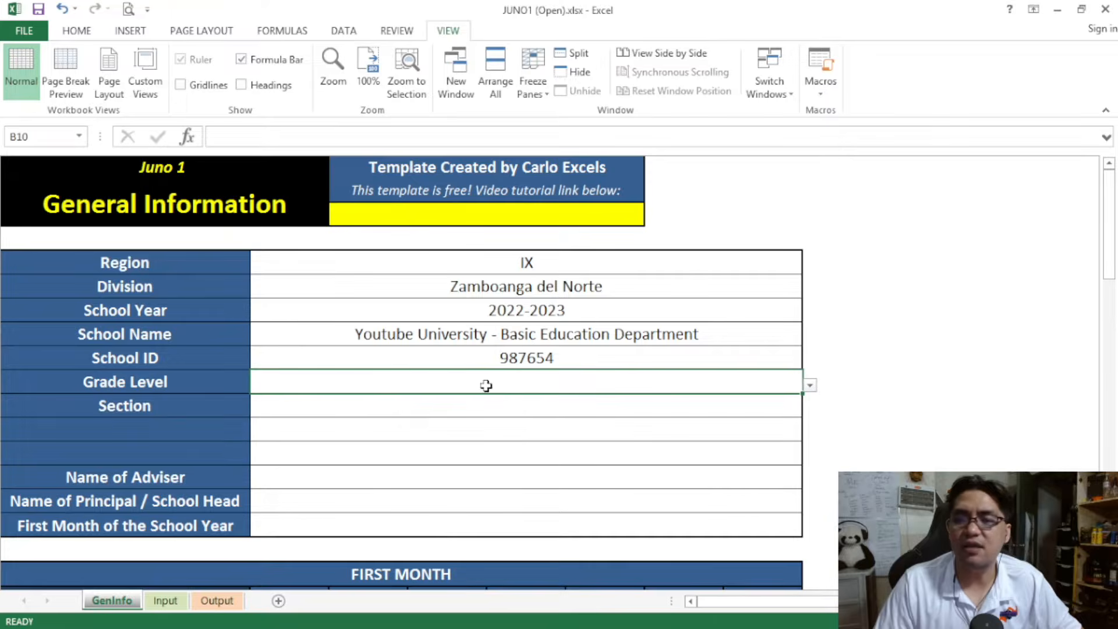
click(810, 386)
mouse_move(807, 428)
mouse_down()
mouse_move(806, 502)
mouse_move(803, 435)
mouse_up()
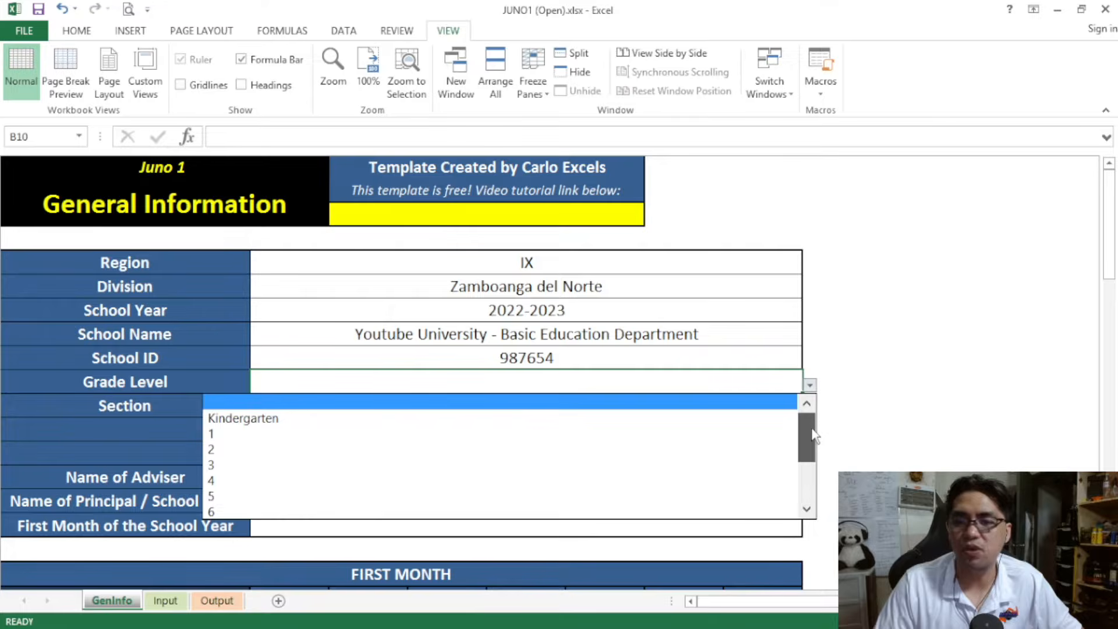
click(765, 423)
click(810, 385)
drag(806, 433, 801, 459)
click(711, 496)
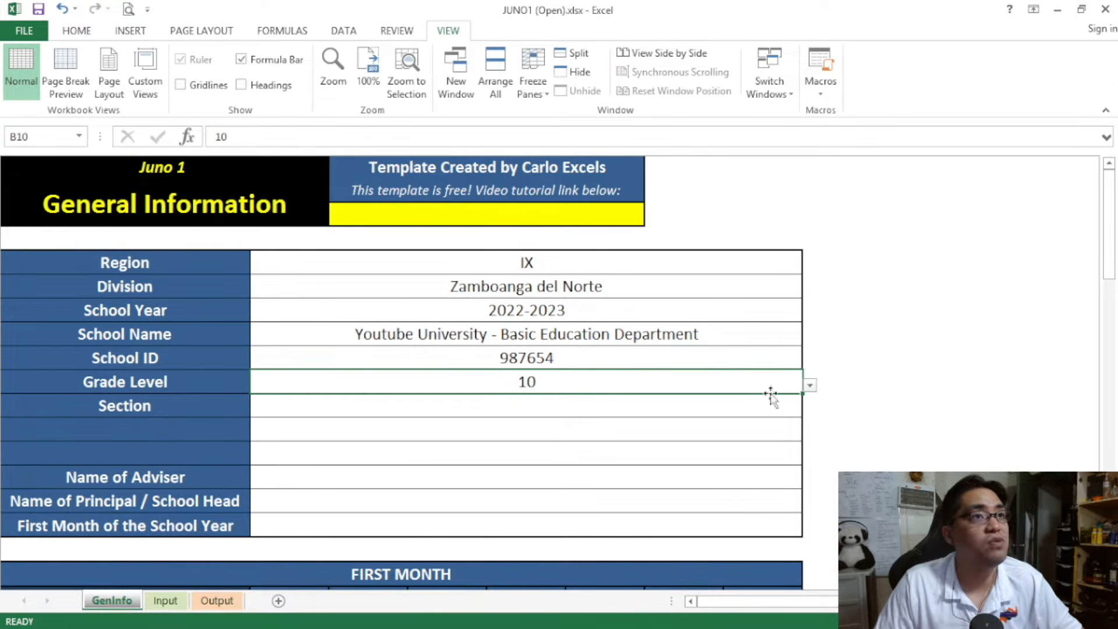
Switch the Grade Level to 11 and back to 10 to compare which fields the form offers
click(809, 385)
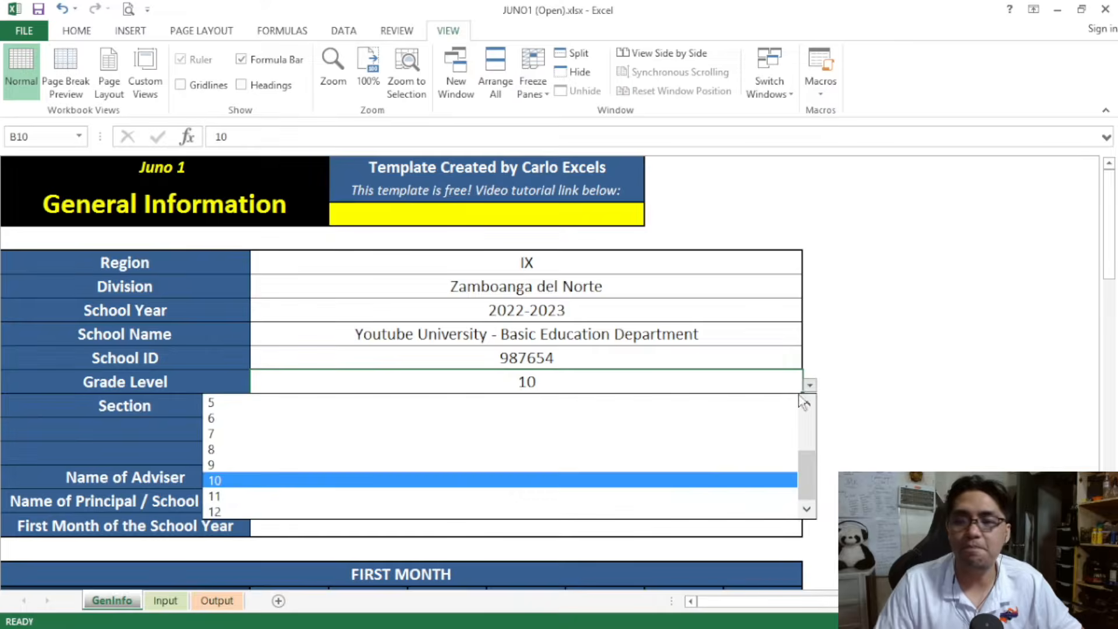
click(708, 497)
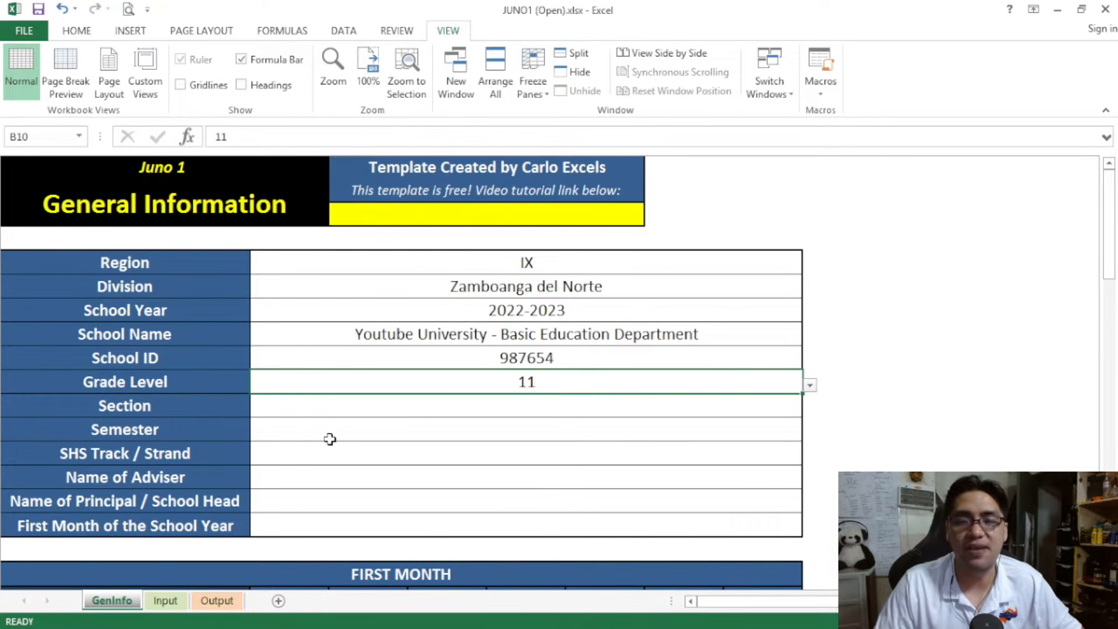
click(810, 385)
click(708, 483)
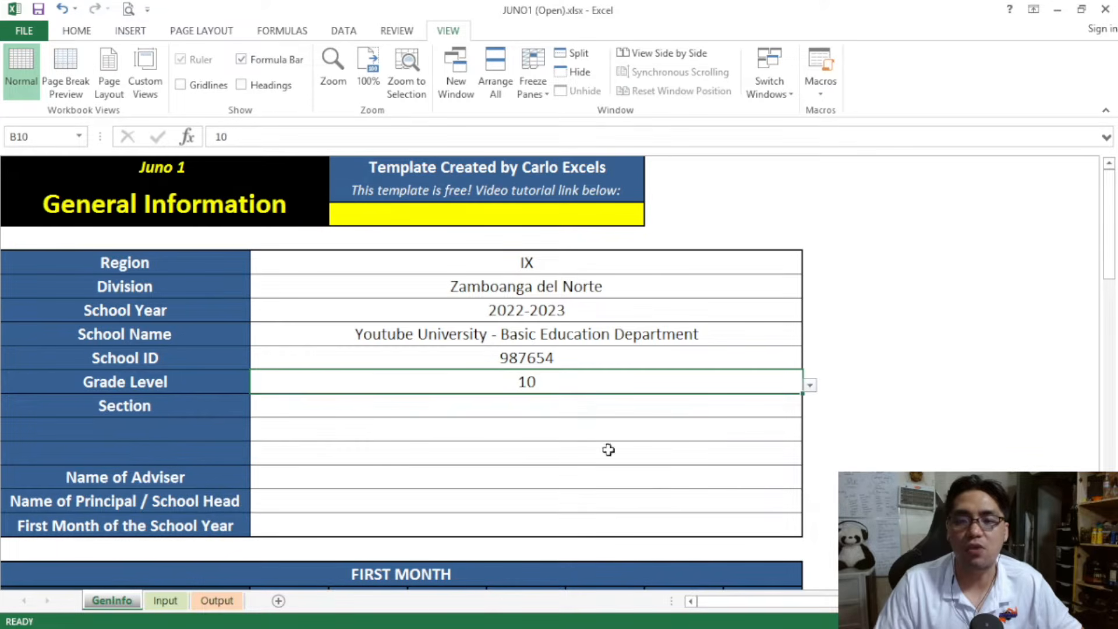
Set the Grade Level to 11 and enter Matatag as the Section
click(810, 386)
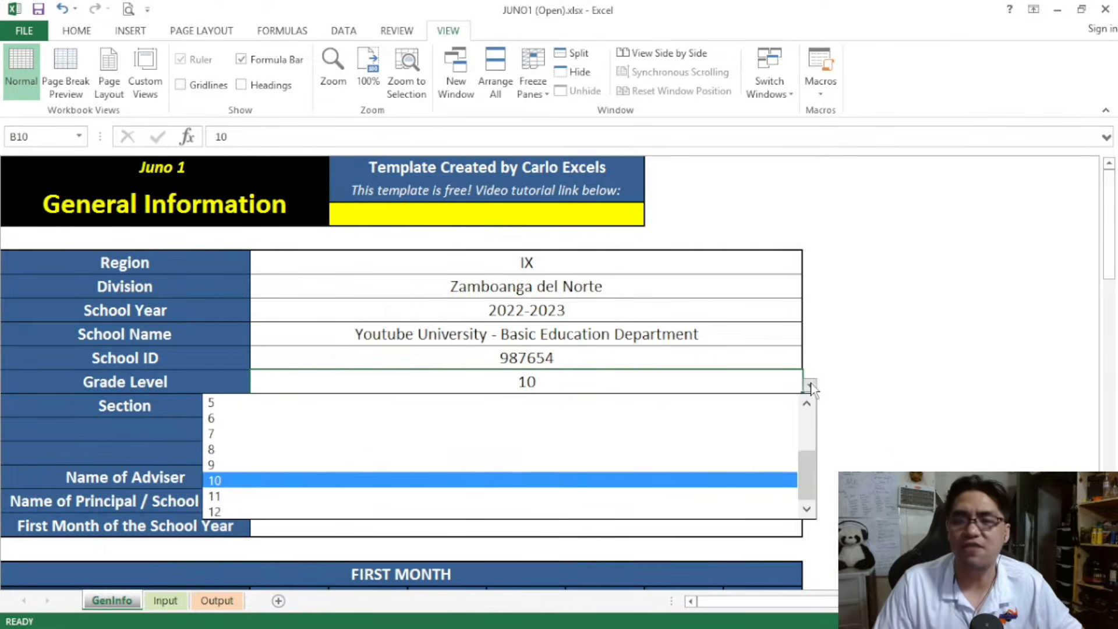
click(549, 502)
click(513, 410)
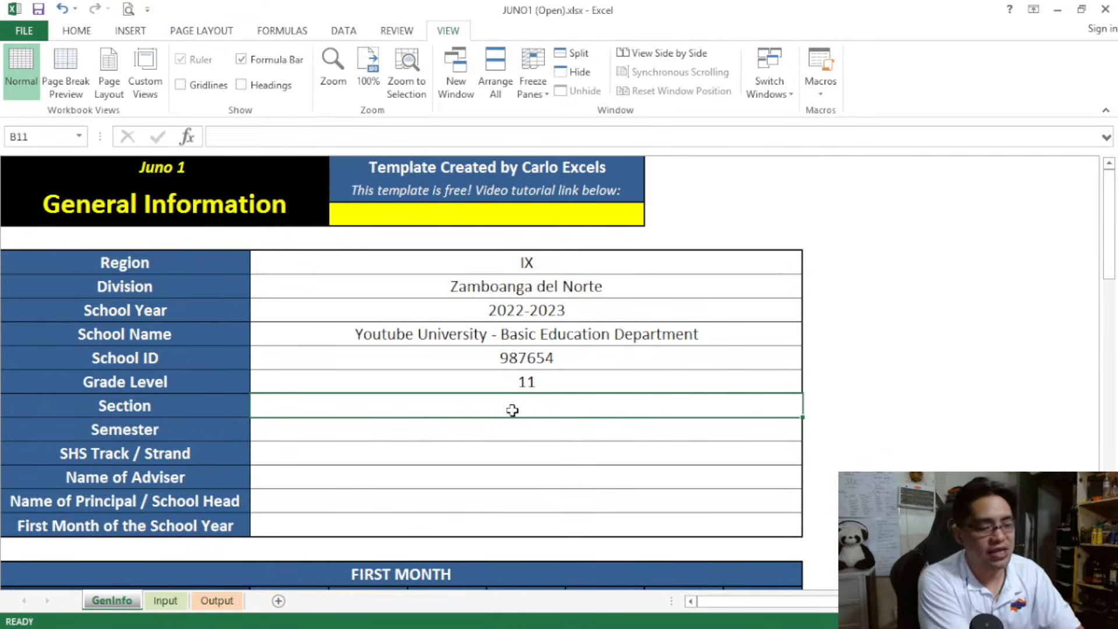
text(Matatag)
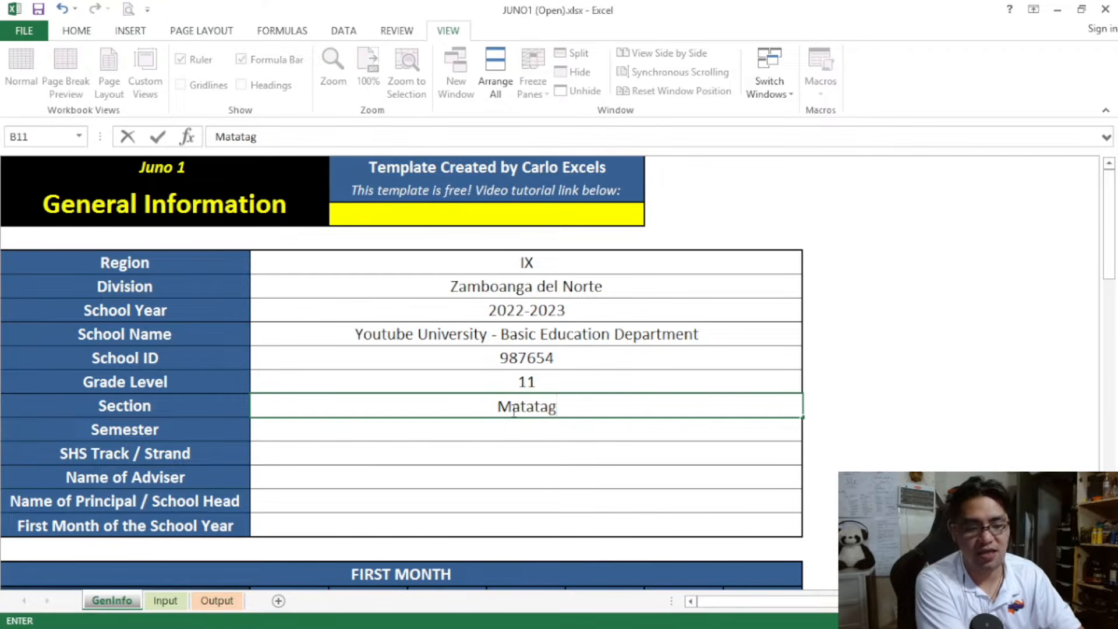
key(Return)
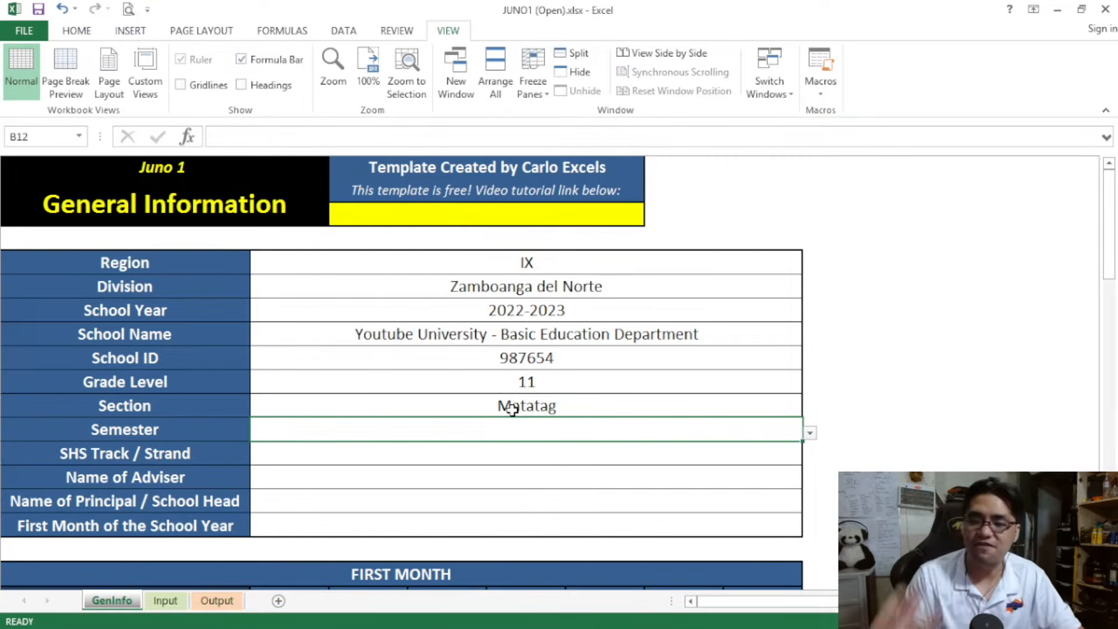
Set the Semester to 1st Semester and select the SHS Track / Strand entry cell
click(809, 436)
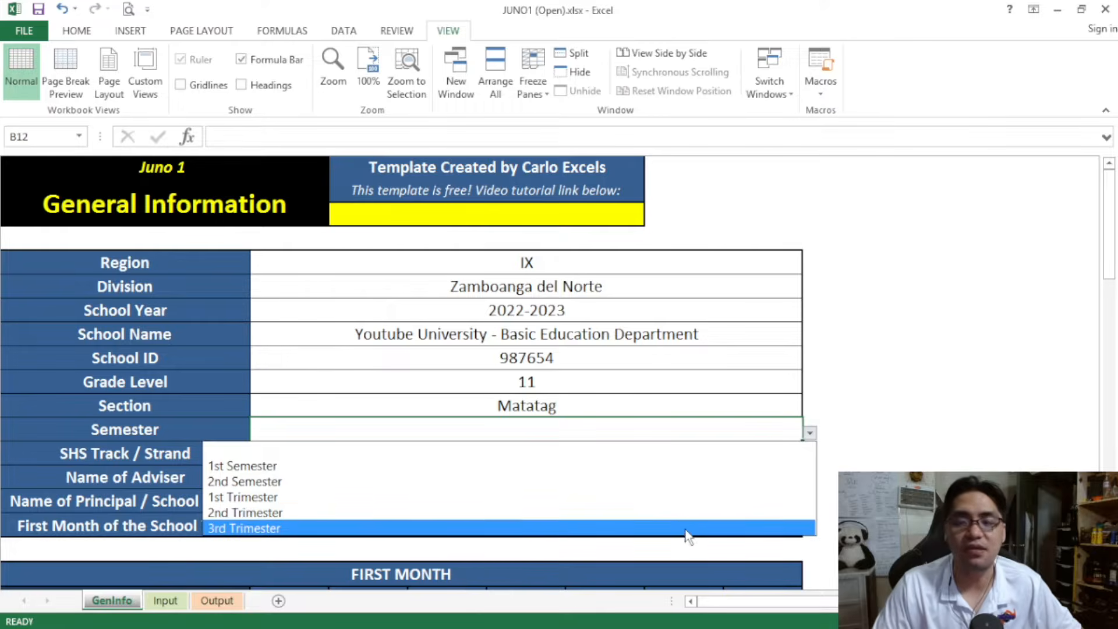
click(617, 467)
click(605, 454)
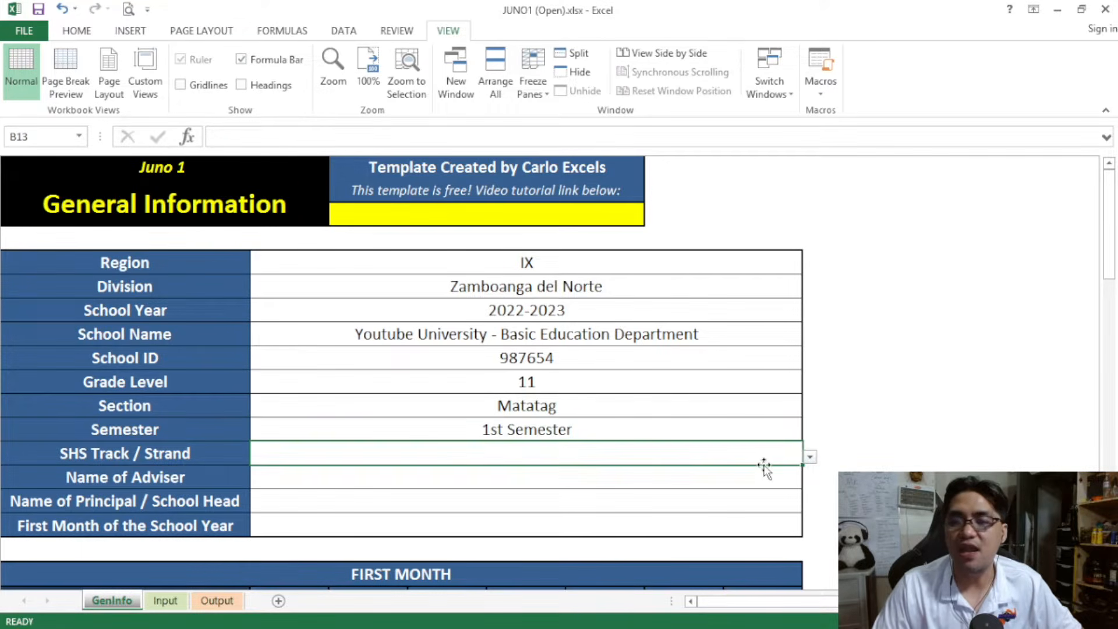
Set the SHS Track / Strand to Academic / Science, Technology, Engineering and Mathematics
click(809, 459)
drag(803, 511, 800, 525)
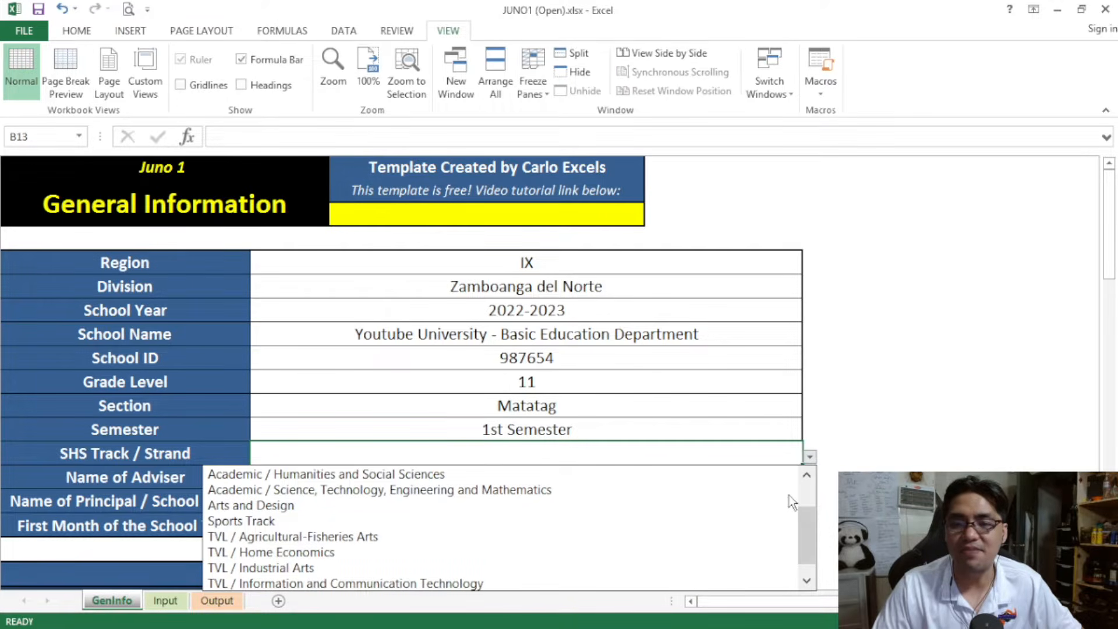
click(735, 496)
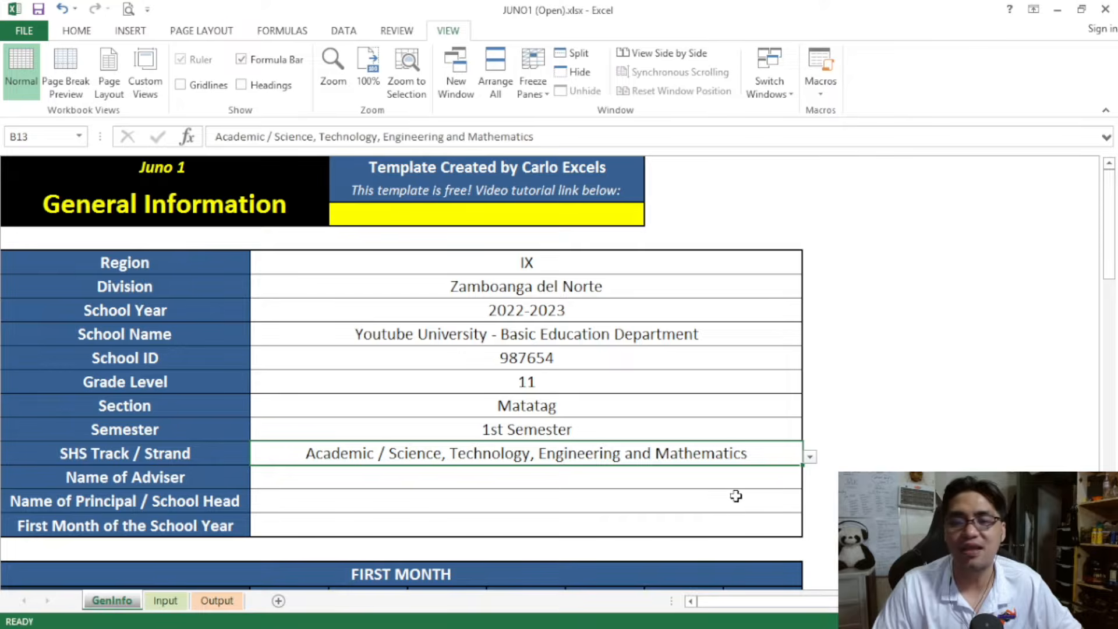
Enter the adviser's full name as the Name of Adviser
click(396, 474)
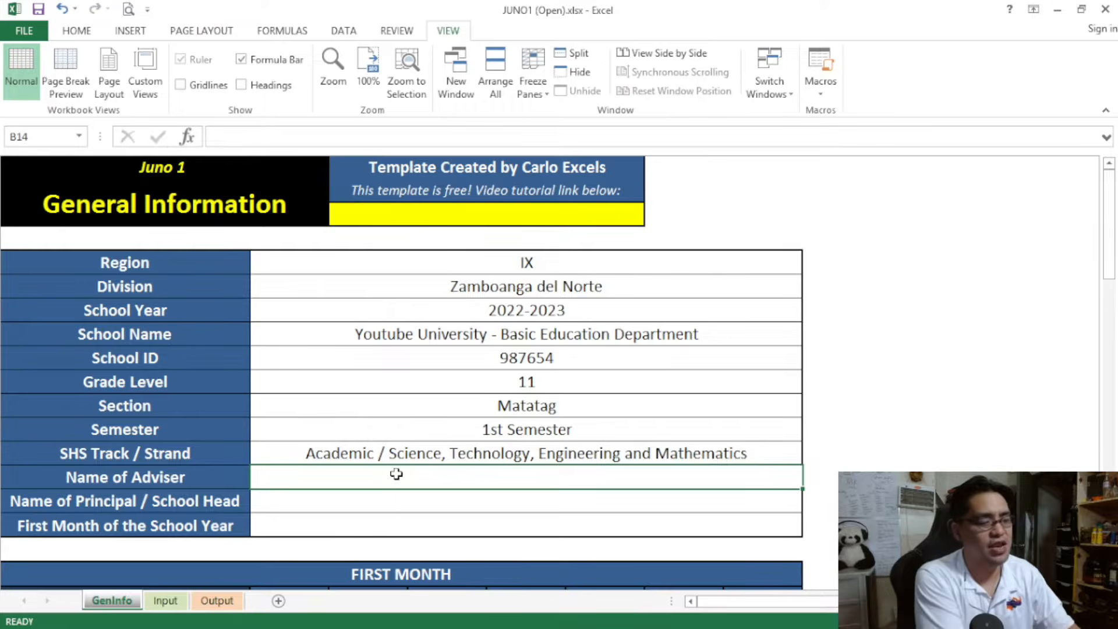
text(Juan )
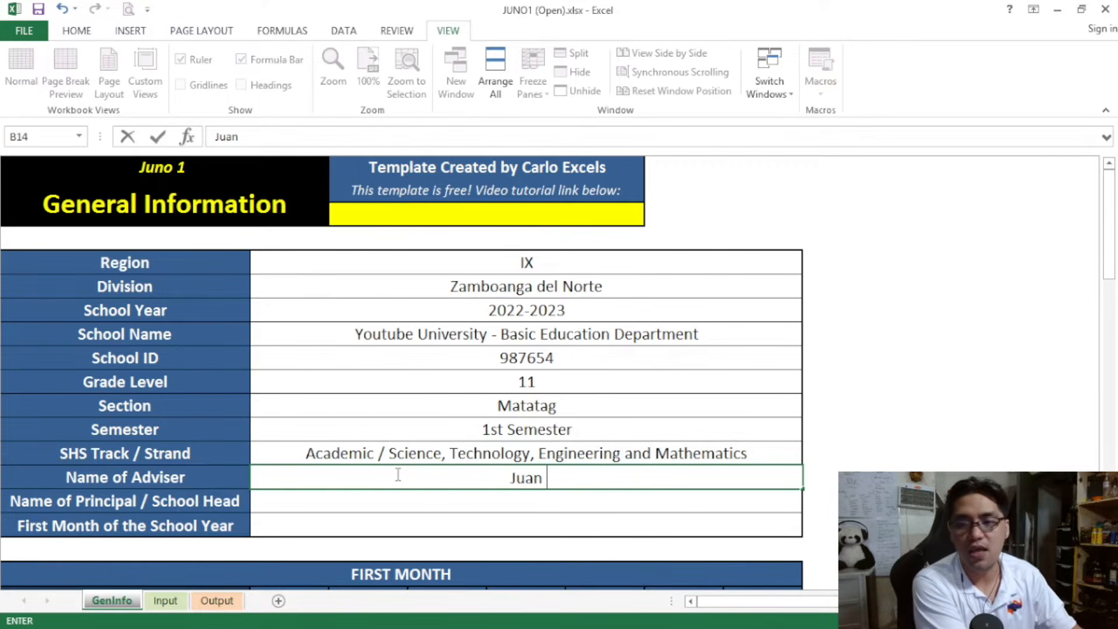
text(de la Cru)
key(BackSpace)
text(rz)
key(BackSpace)
key(BackSpace)
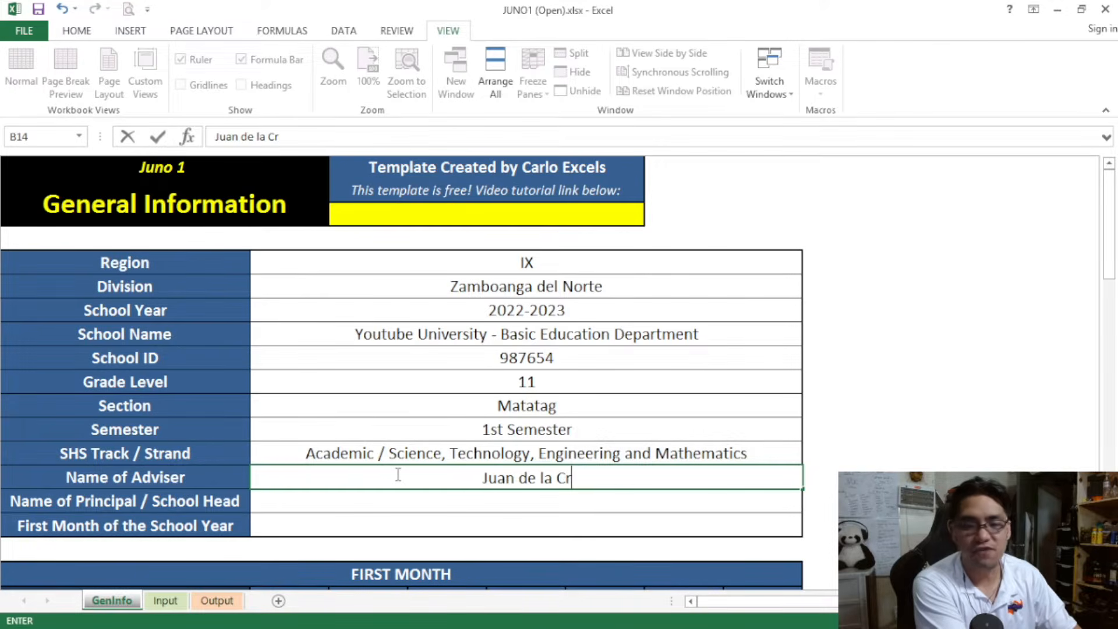
text(uz)
key(Return)
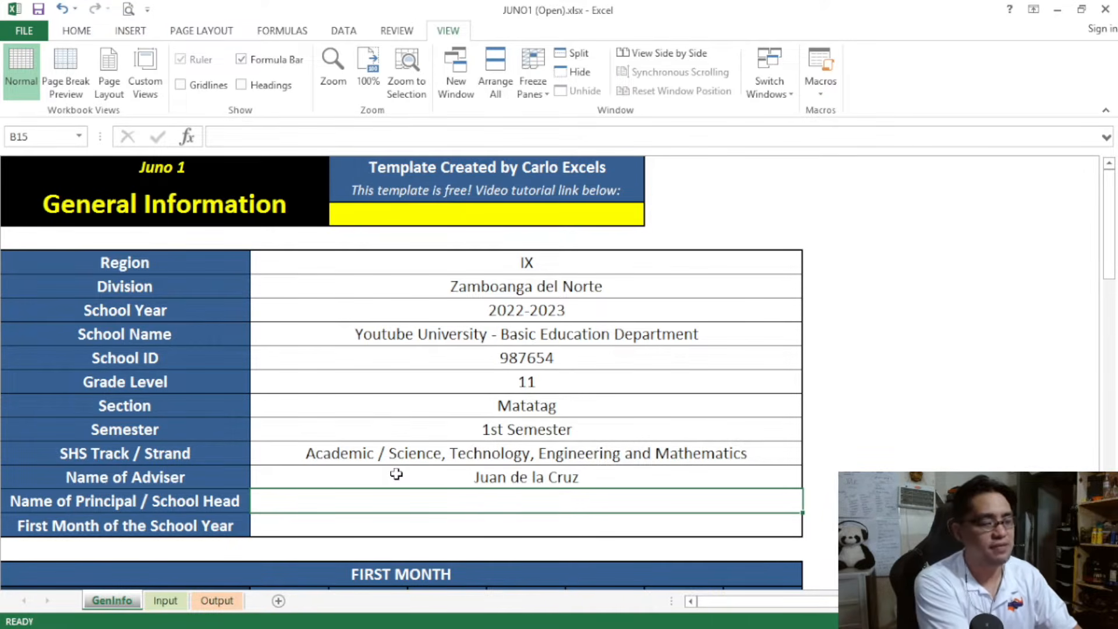
Enter the school head's full name as the Name of Principal / School Head
text(Jua)
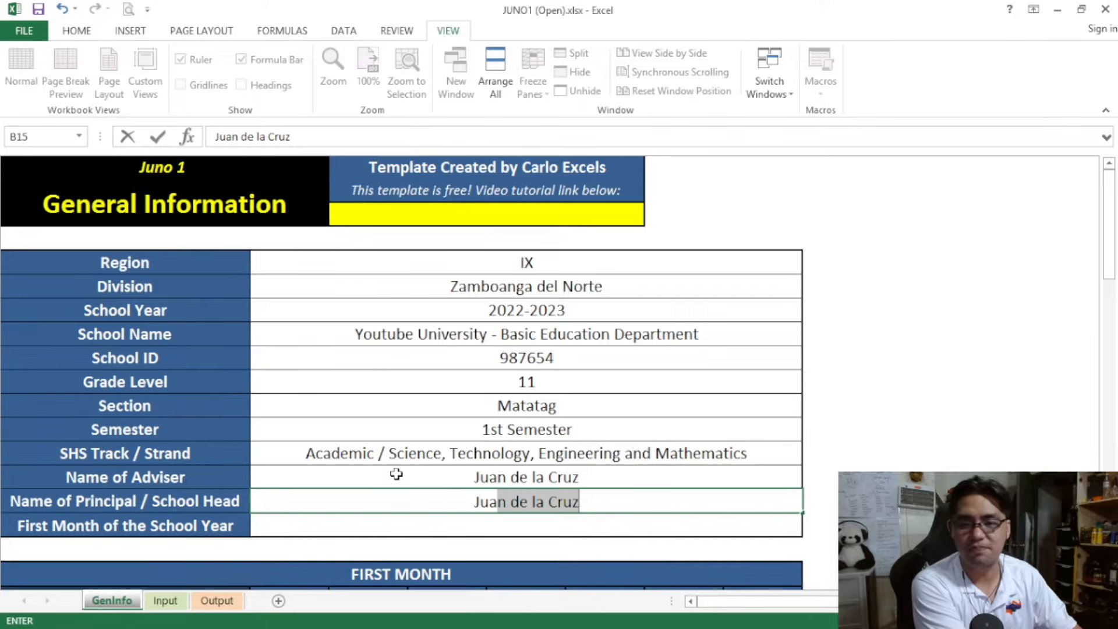
text(na de la Cruz)
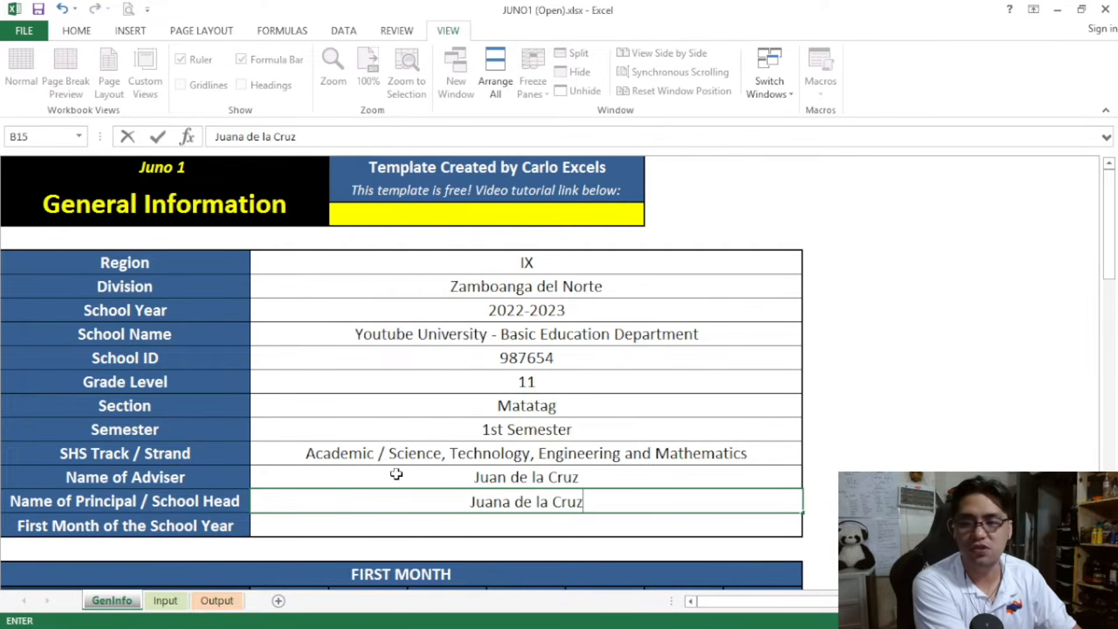
key(Return)
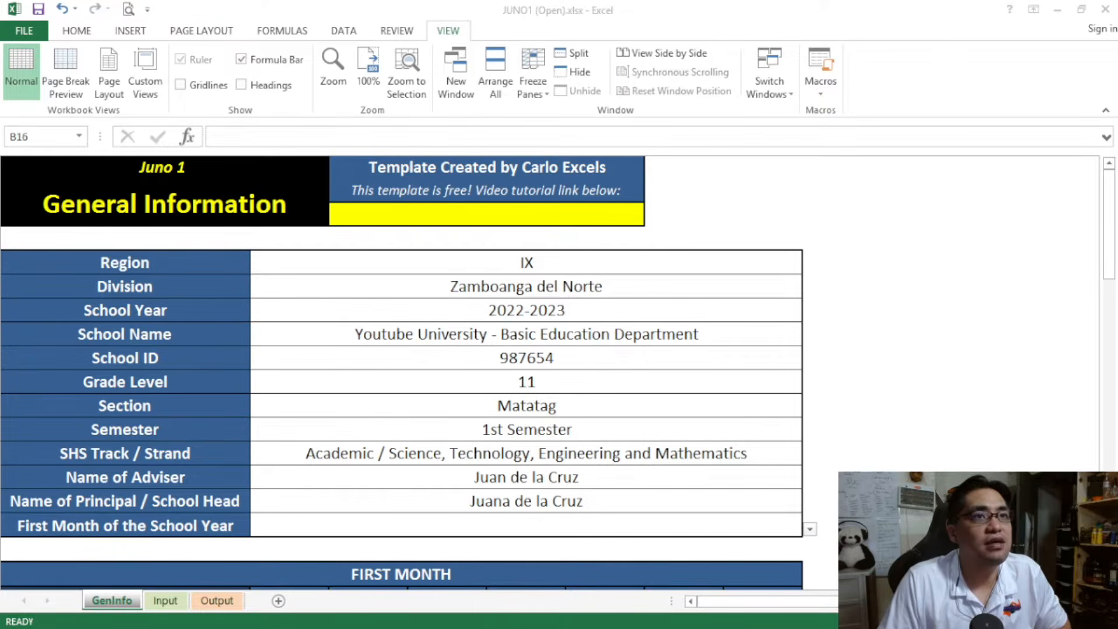
Set the First Month of the School Year to August
click(1116, 201)
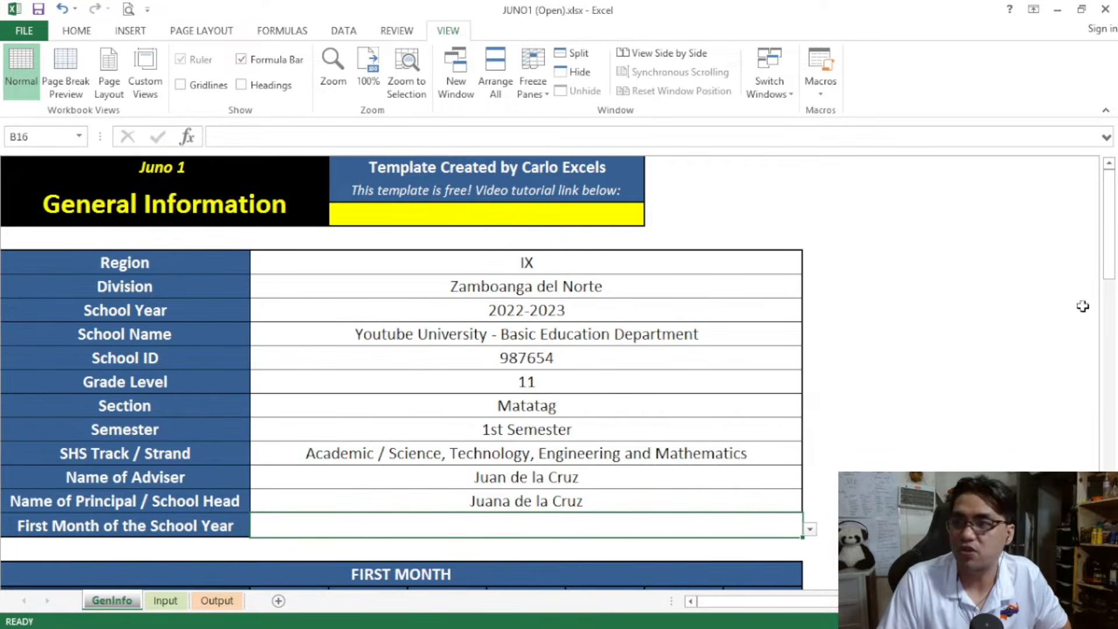
mouse_move(1111, 242)
mouse_down()
mouse_move(1116, 539)
mouse_move(1115, 257)
mouse_up()
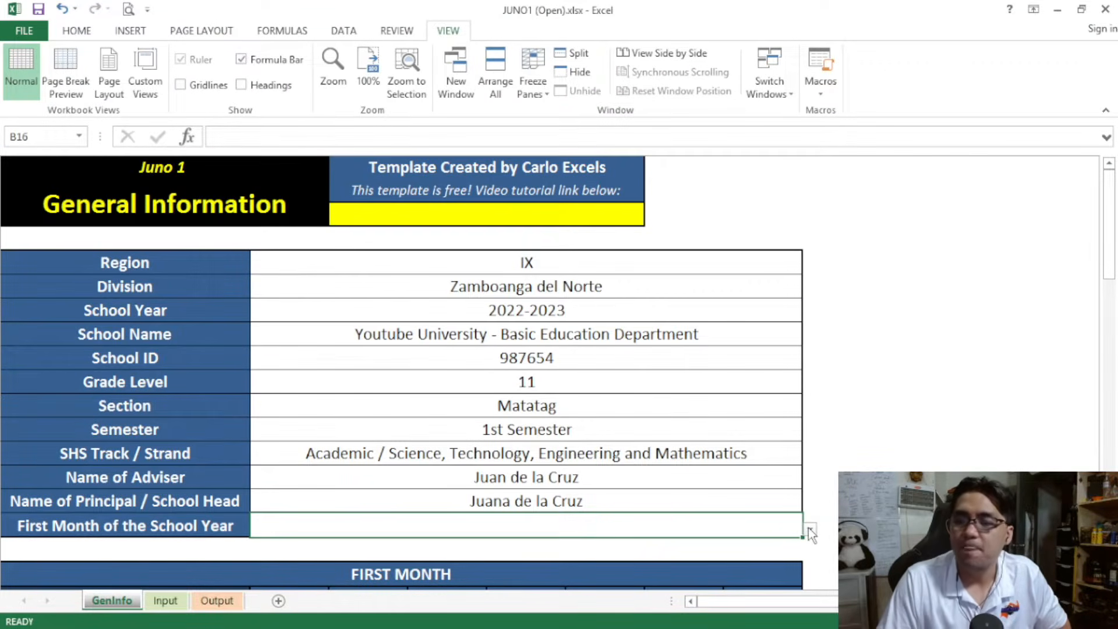
mouse_move(1111, 242)
mouse_down()
mouse_move(1116, 263)
mouse_move(1111, 249)
mouse_up()
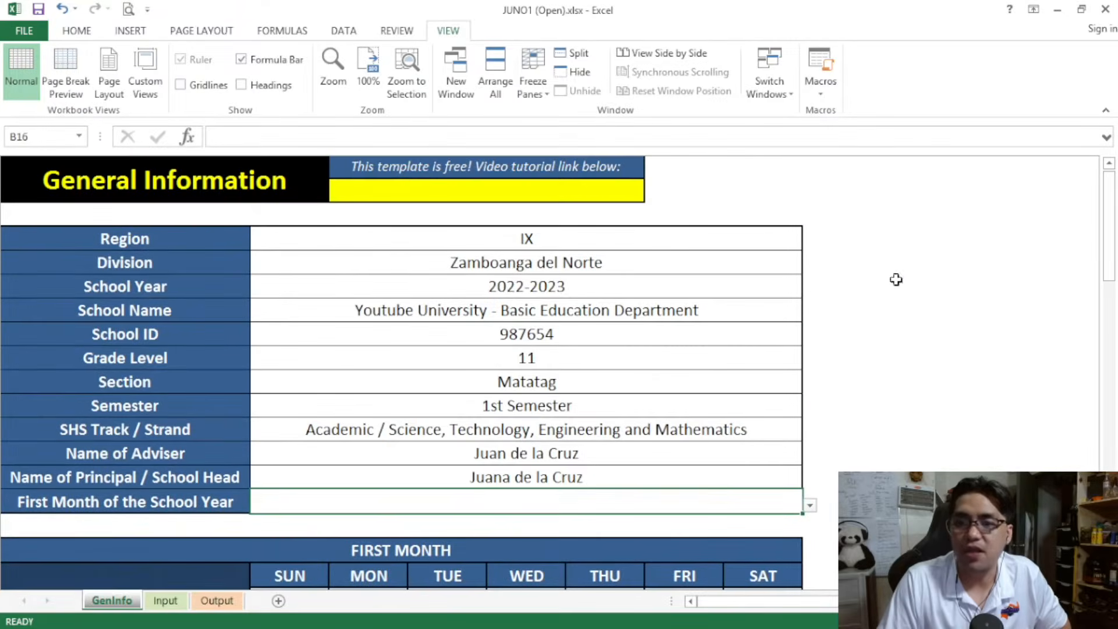
click(614, 291)
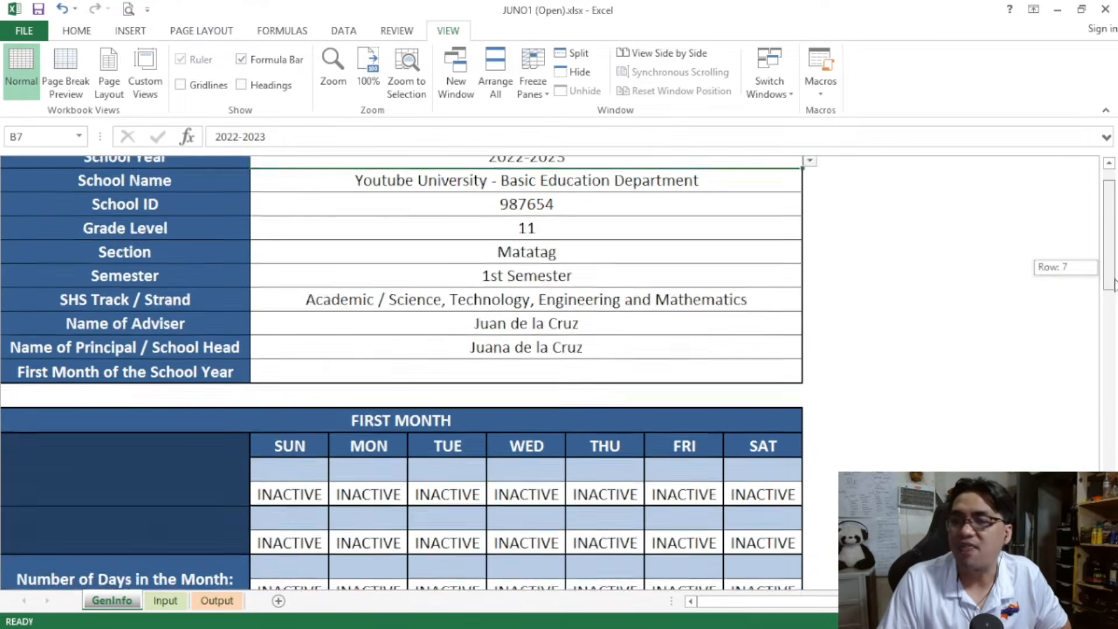
drag(1110, 236, 1110, 259)
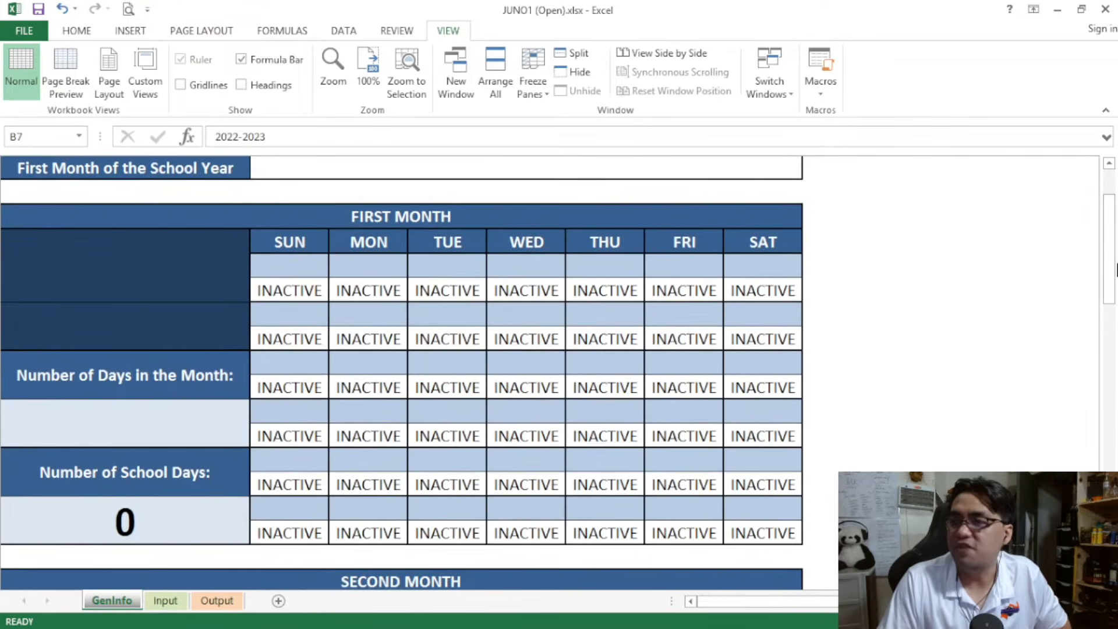
click(788, 170)
click(809, 171)
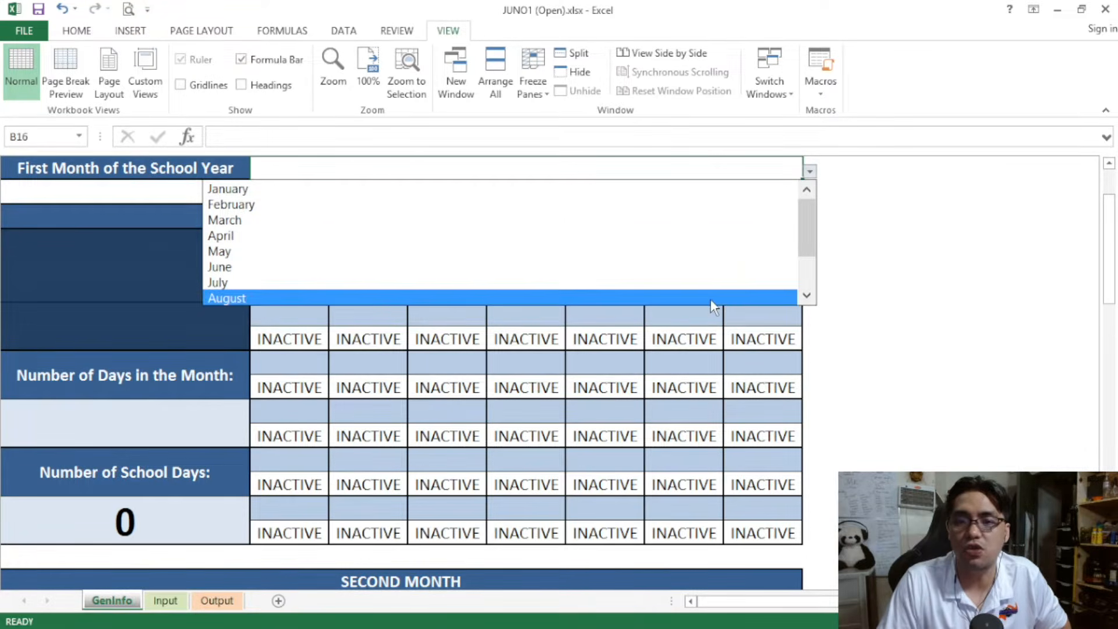
click(711, 298)
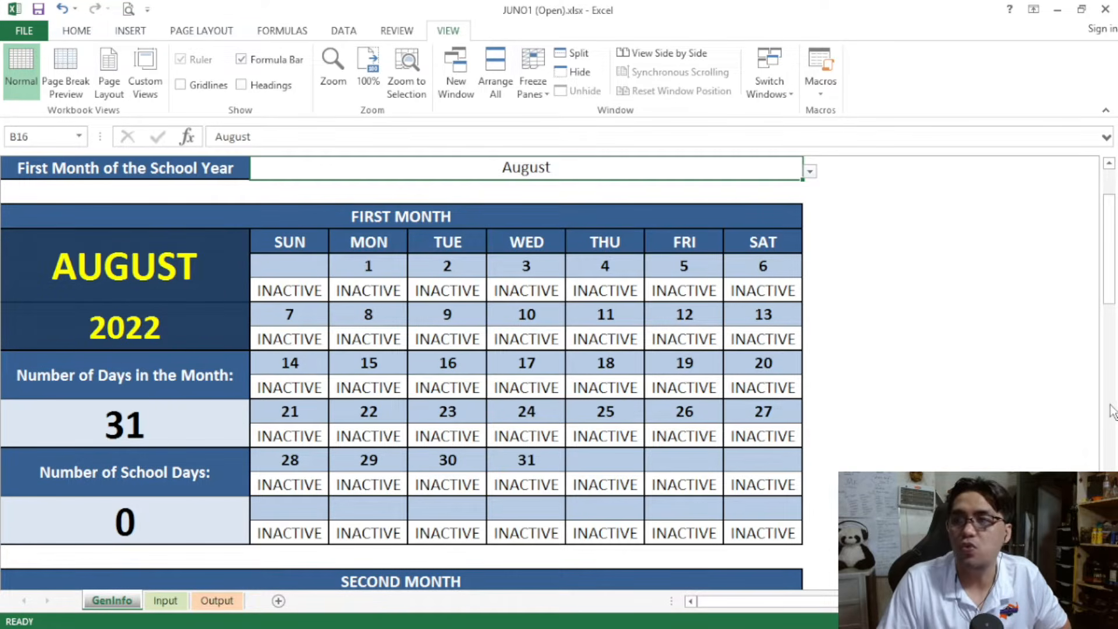
Switch the First Month of the School Year to February and check the last day in the First Month calendar
mouse_move(1110, 256)
mouse_down()
mouse_move(1110, 557)
mouse_move(1099, 247)
mouse_move(1114, 242)
mouse_up()
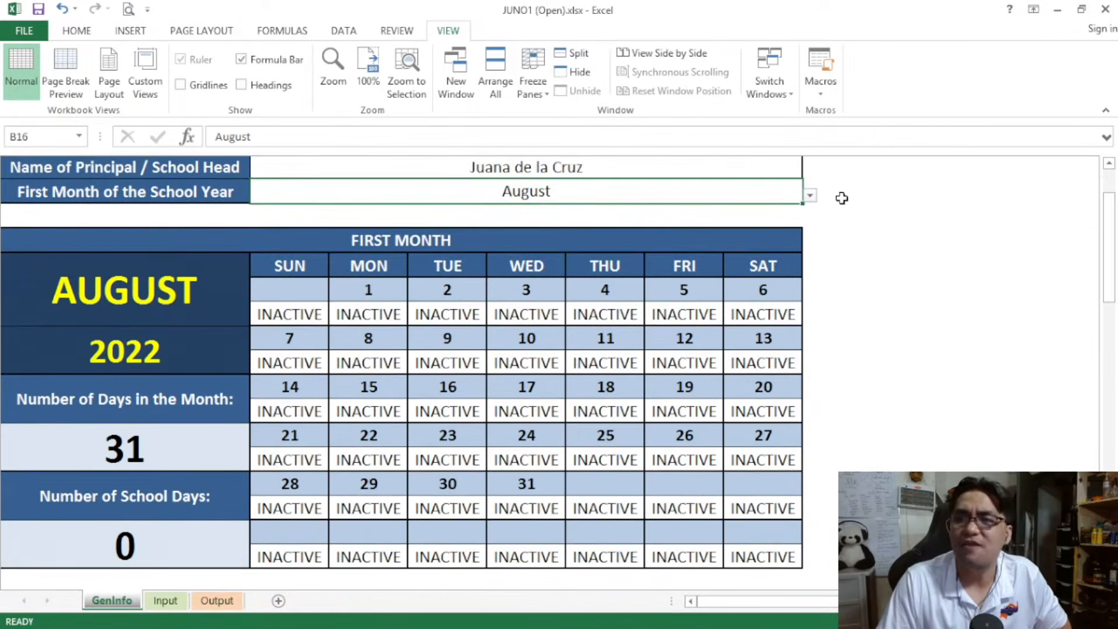
click(810, 195)
drag(812, 270, 801, 235)
click(780, 229)
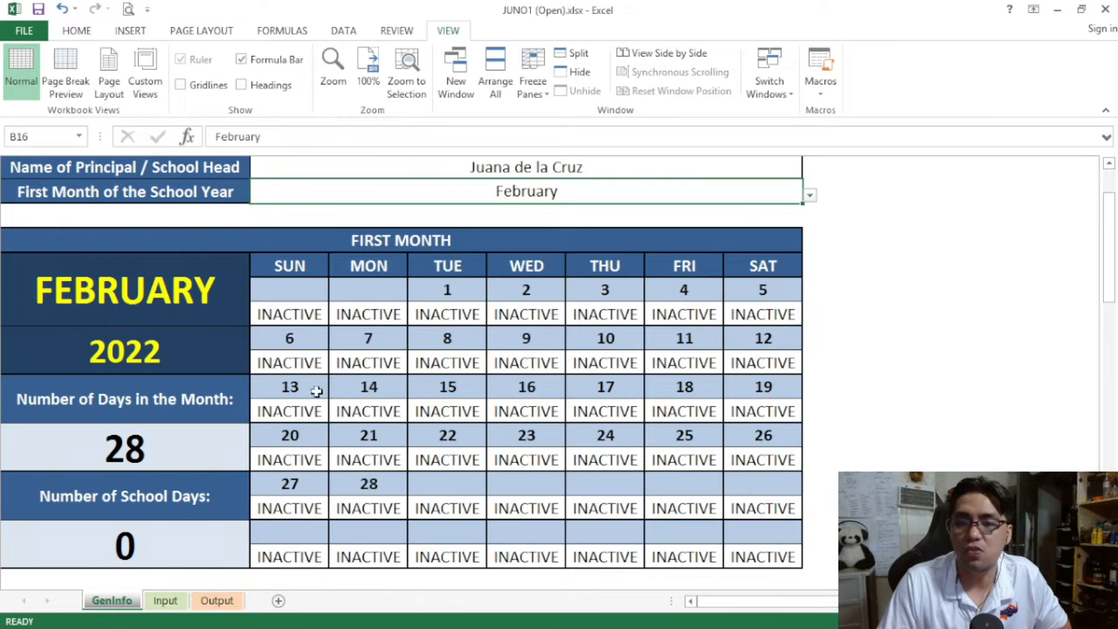
click(380, 487)
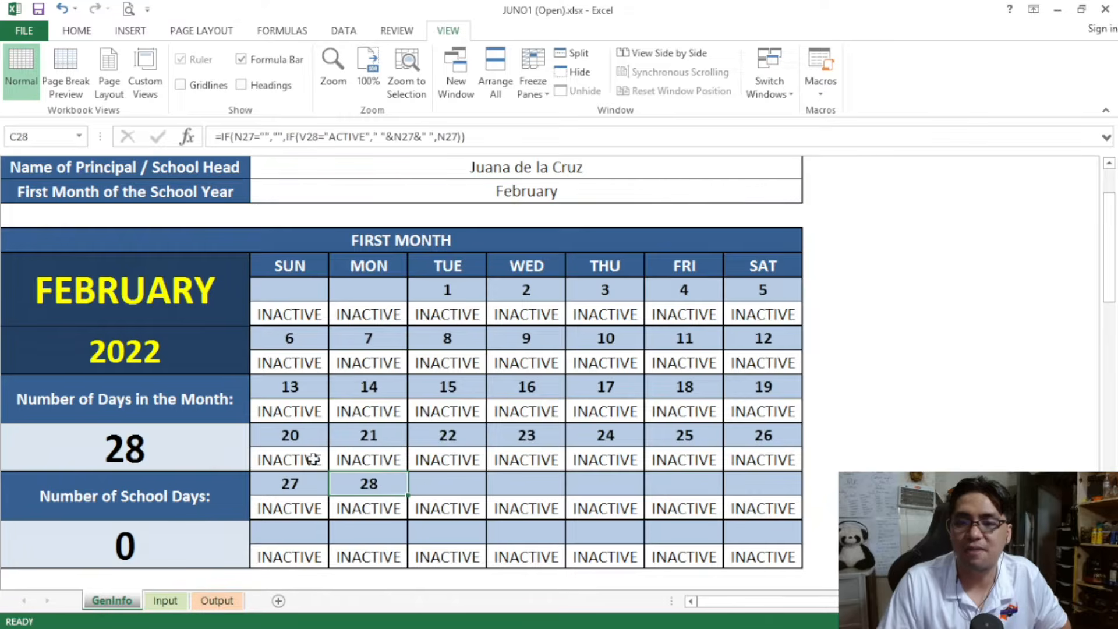
Try March and then April as the First Month of the School Year to compare the calendars
click(707, 200)
click(810, 195)
click(780, 214)
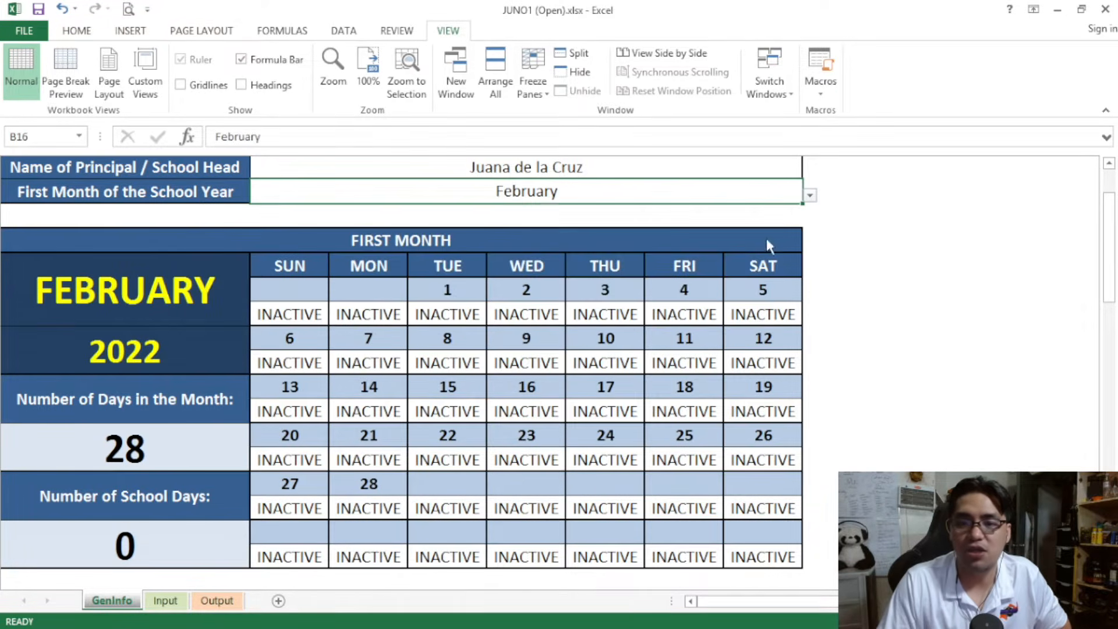
click(810, 195)
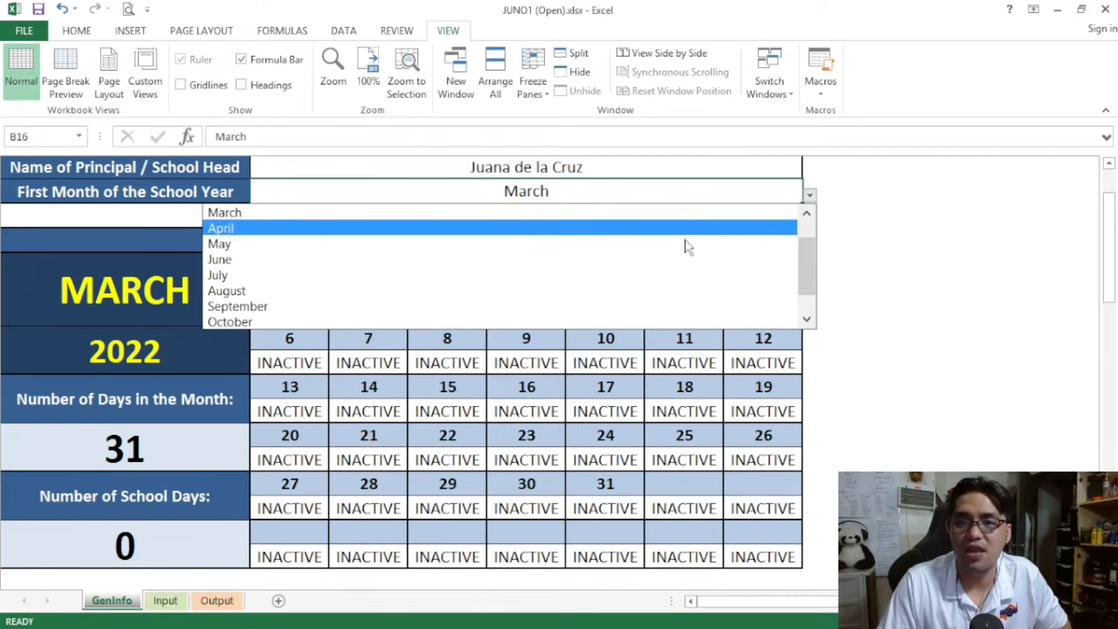
click(686, 226)
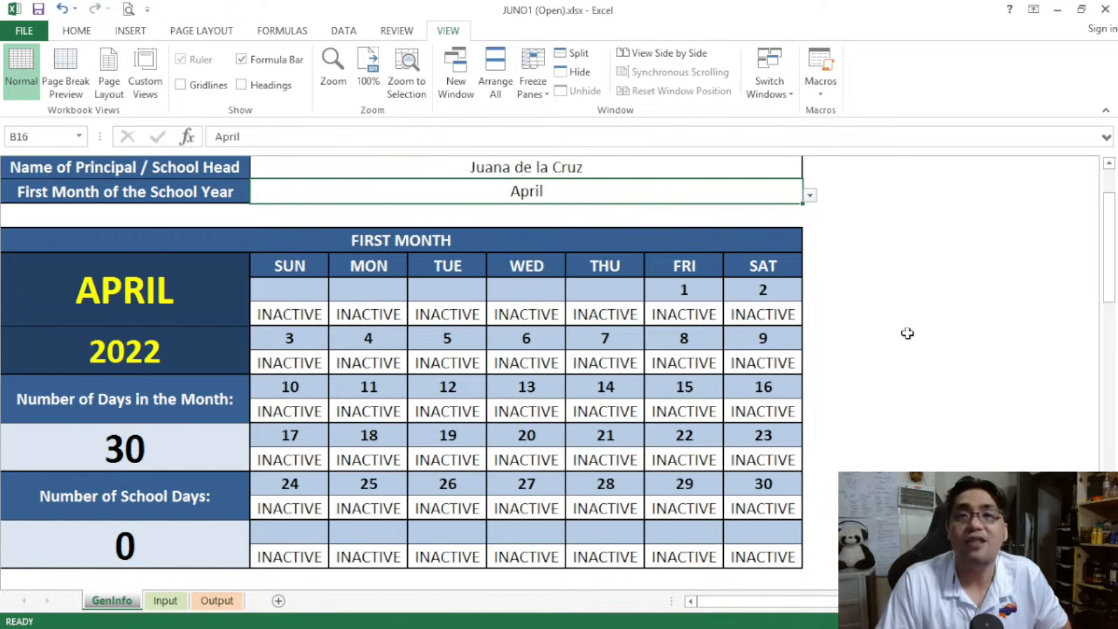
Change the First Month of the School Year from April back to February and select the calendar's last day
click(809, 196)
scroll(781, 251, up, 1)
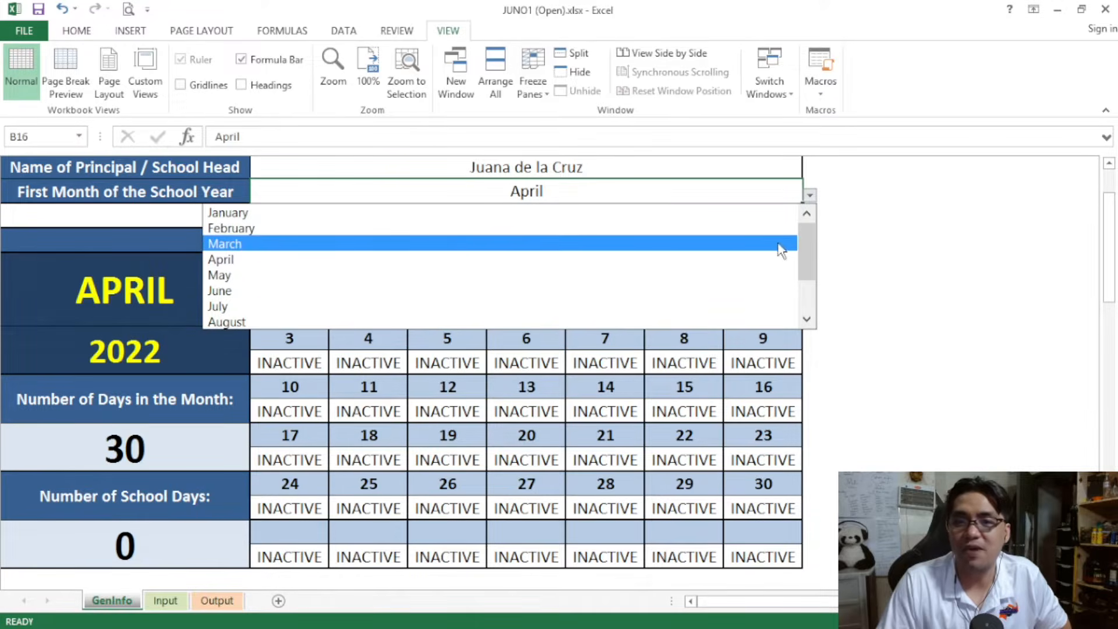
click(757, 228)
click(381, 483)
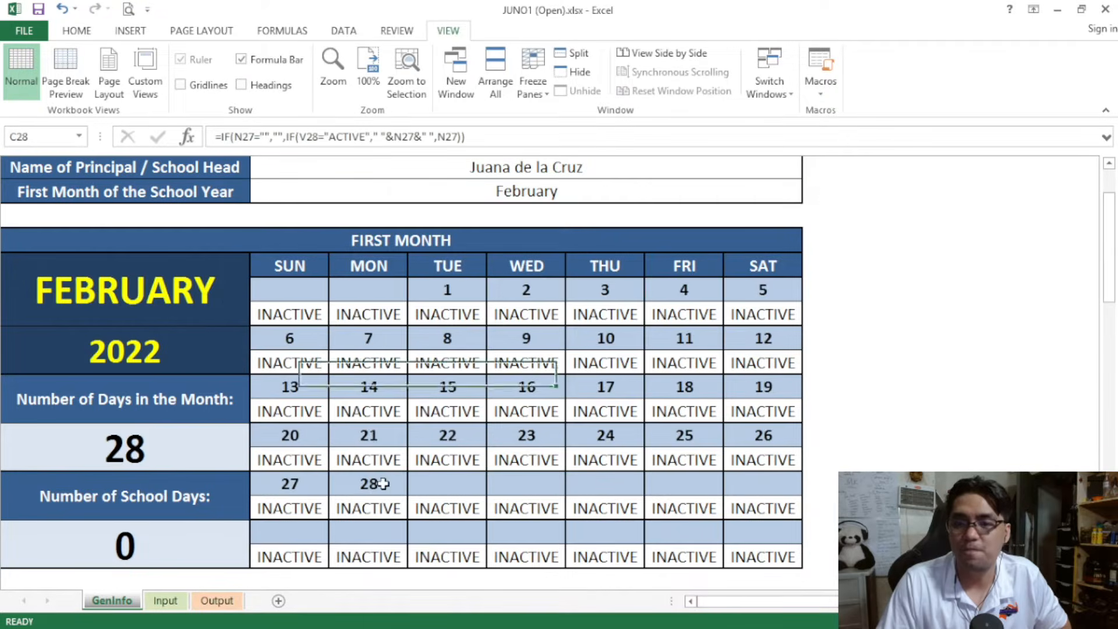
Switch the School Year to 2024-2025 and check the last day of the February calendar for the leap year
drag(1109, 247, 1110, 224)
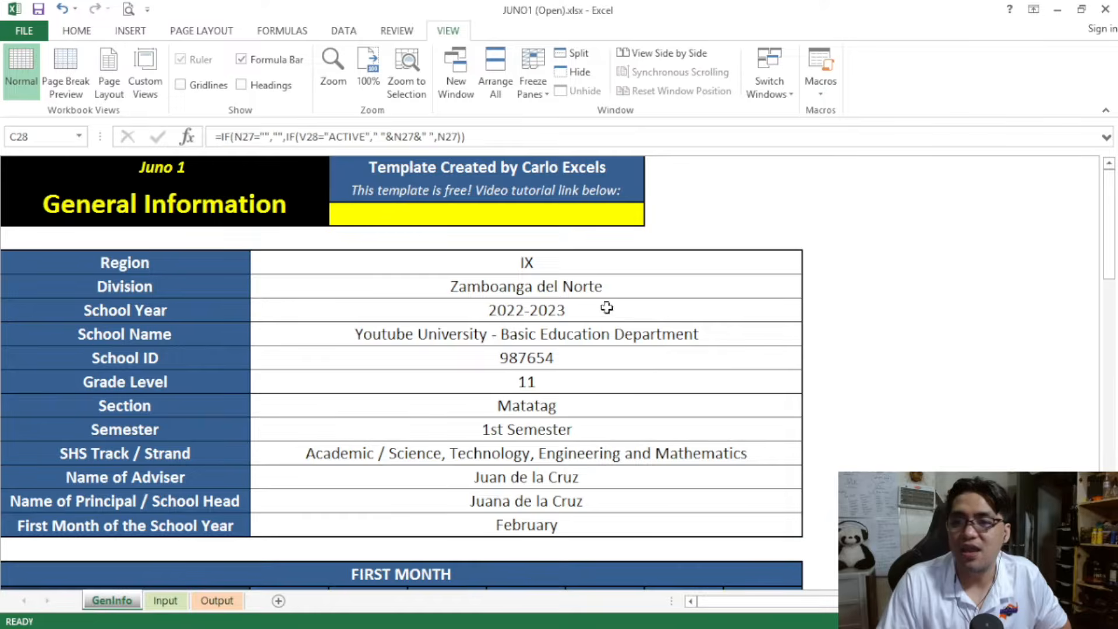
click(799, 309)
click(810, 313)
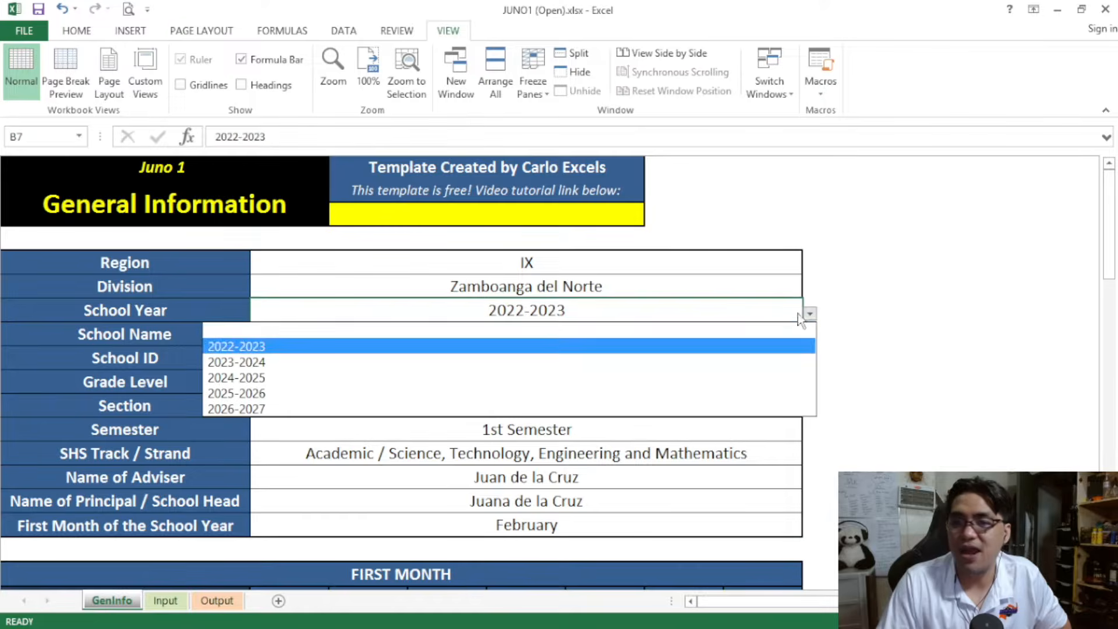
click(756, 376)
drag(1111, 203, 1105, 226)
scroll(1088, 231, down, 1)
click(603, 506)
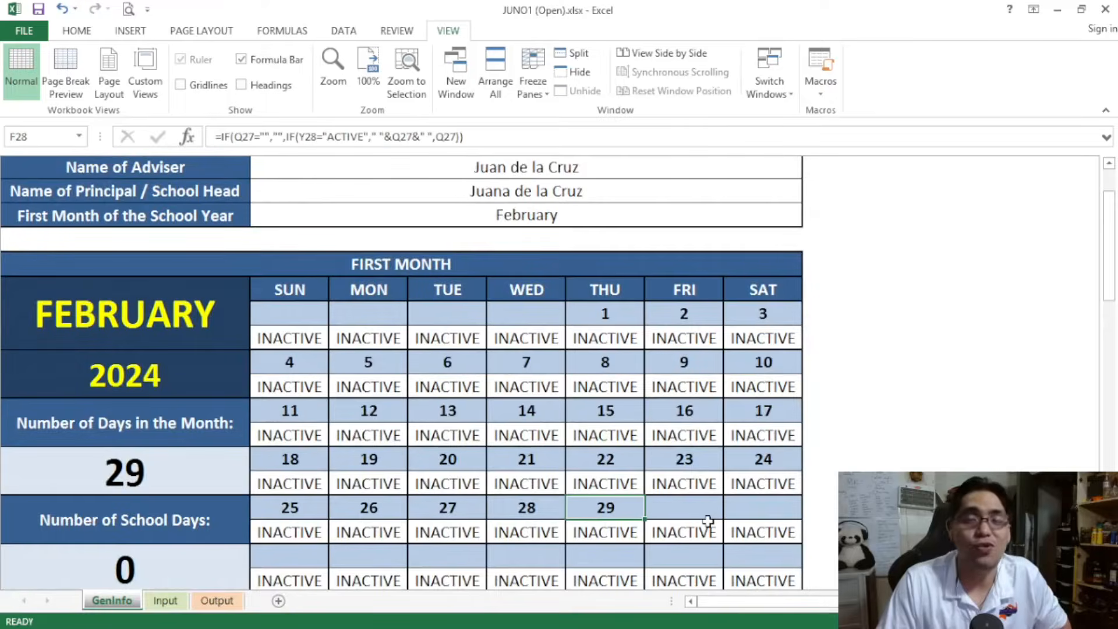
Set the School Year back to 2022-2023
scroll(660, 247, up, 3)
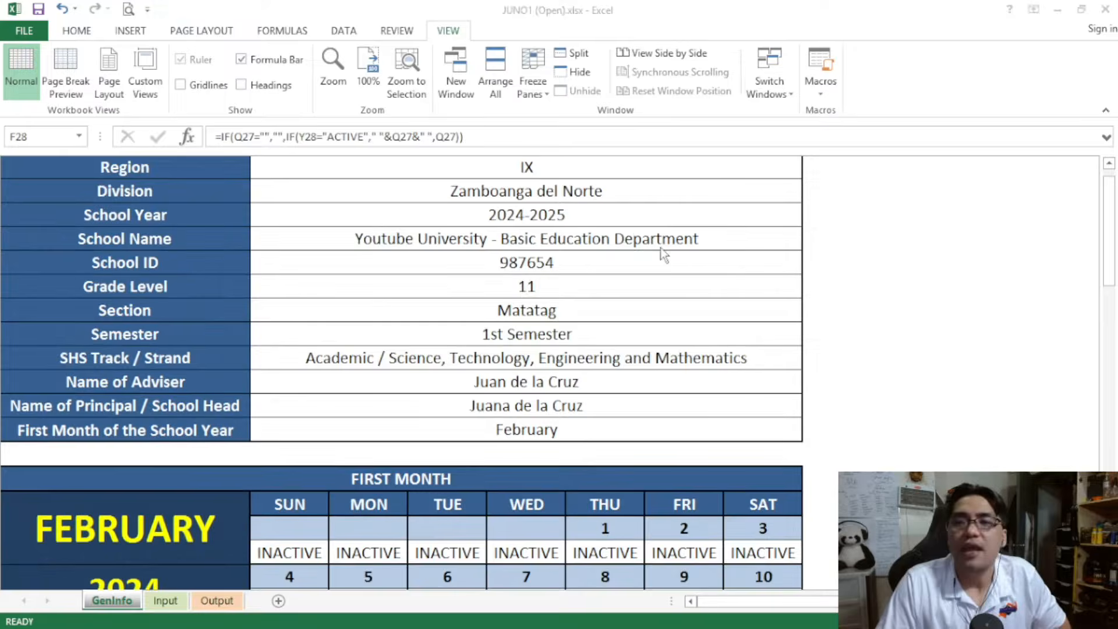
click(666, 209)
click(810, 218)
click(773, 251)
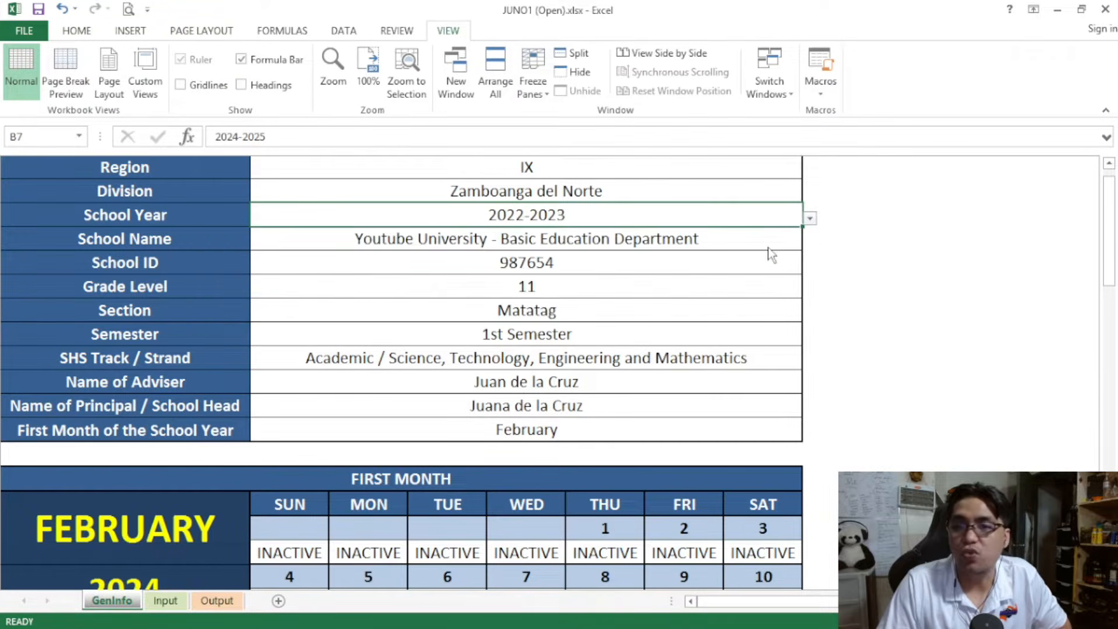
Set the First Month of the School Year back to August and bring up its First Month calendar
click(720, 431)
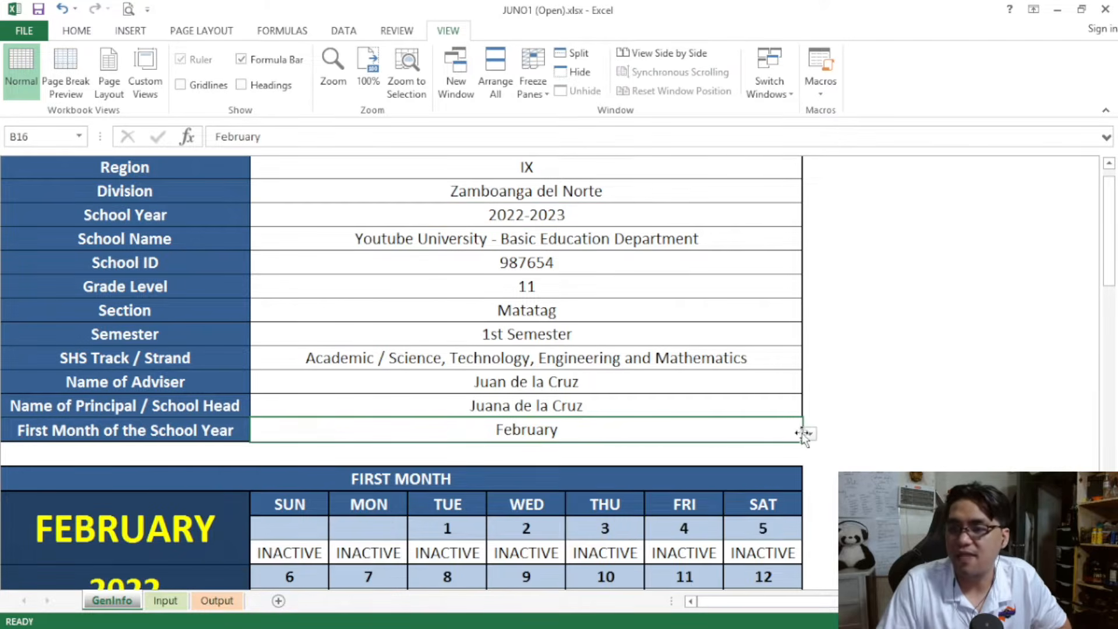
click(809, 434)
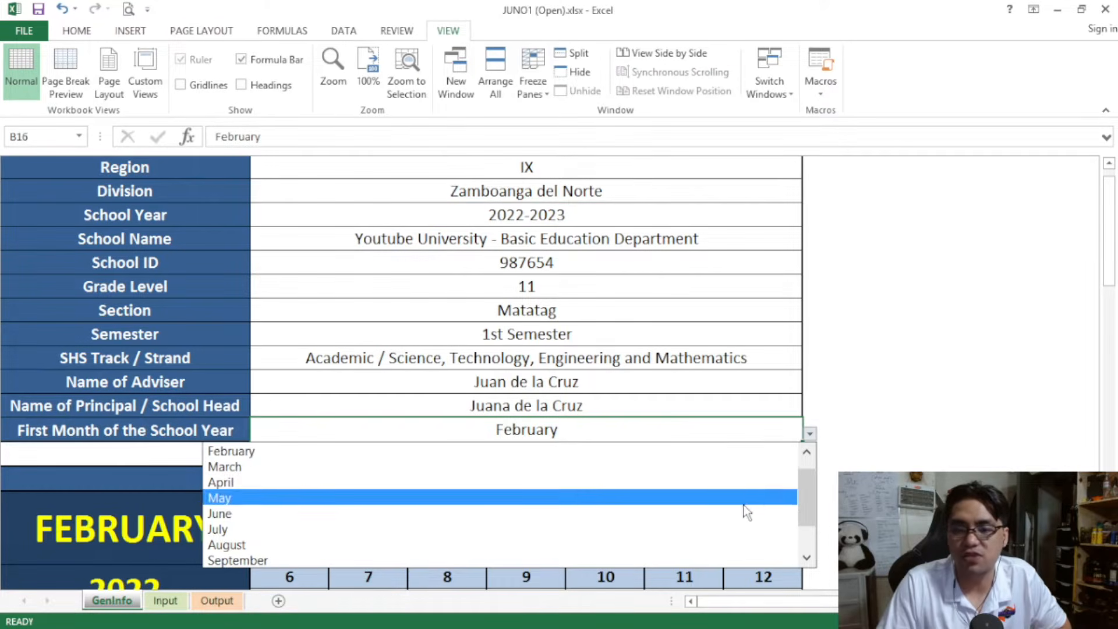
click(720, 544)
drag(1111, 257, 1112, 270)
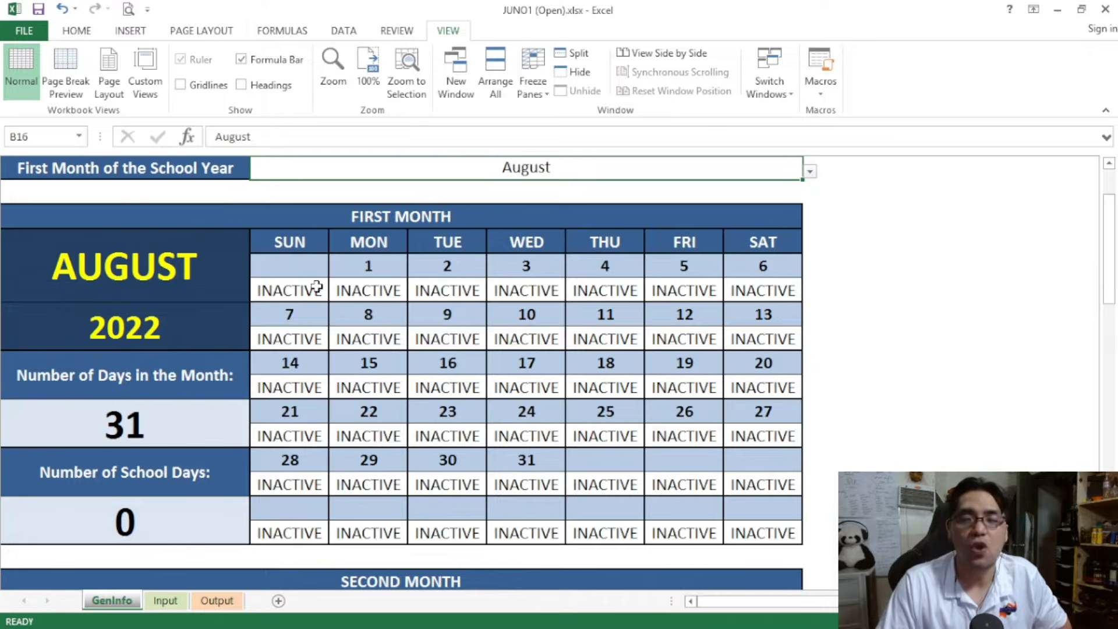
click(370, 339)
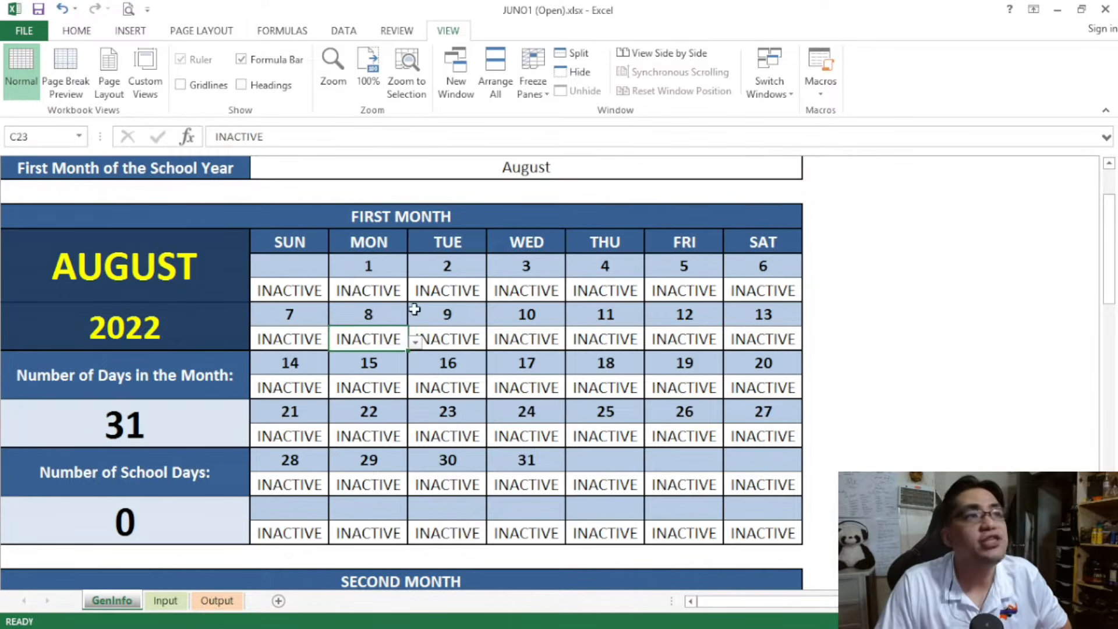
click(477, 342)
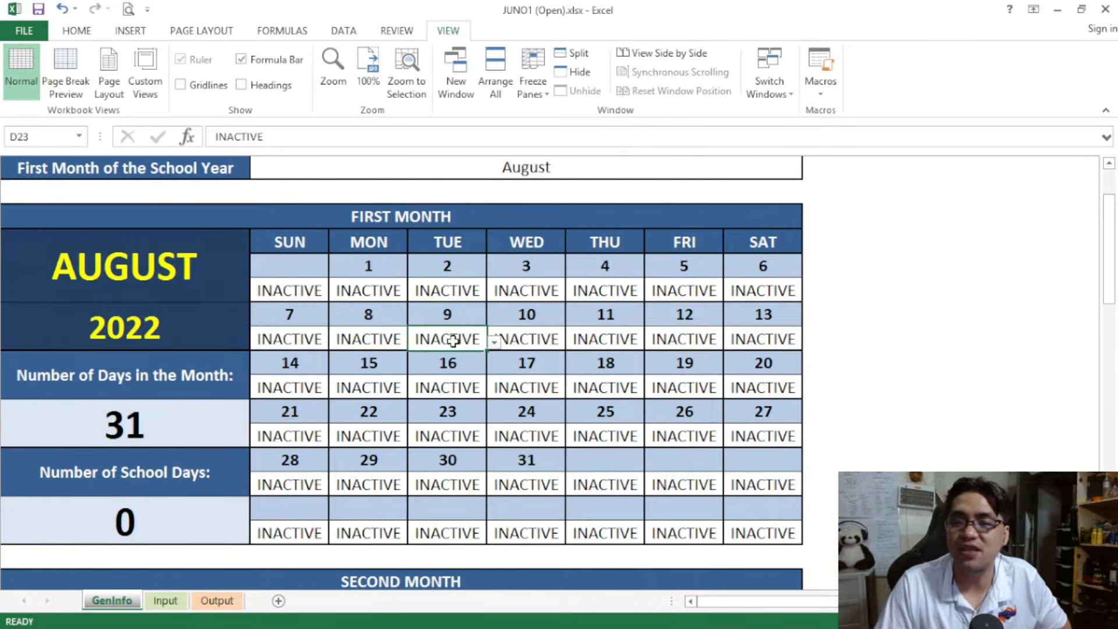
click(543, 338)
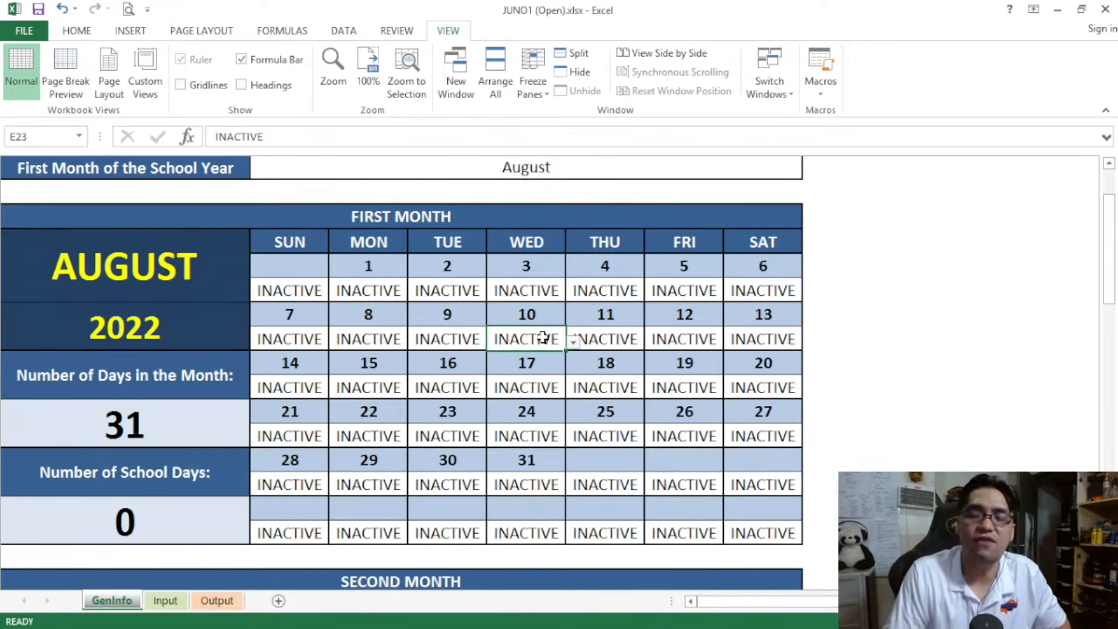
Set Monday, August 8 to ACTIVE in the First Month calendar and check the Number of School Days
click(395, 333)
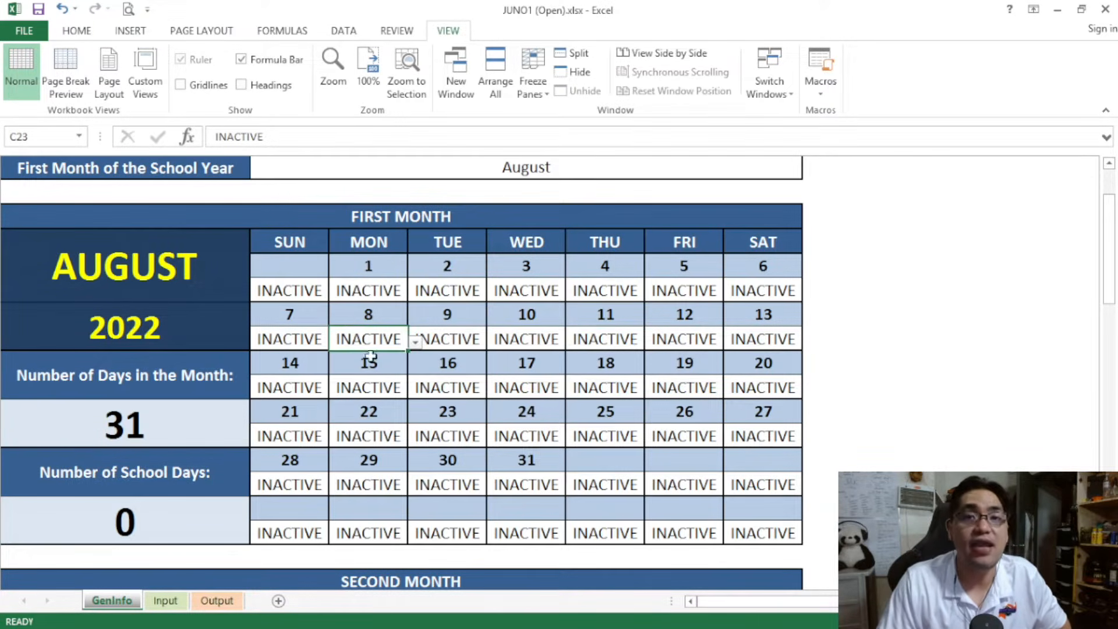
click(414, 343)
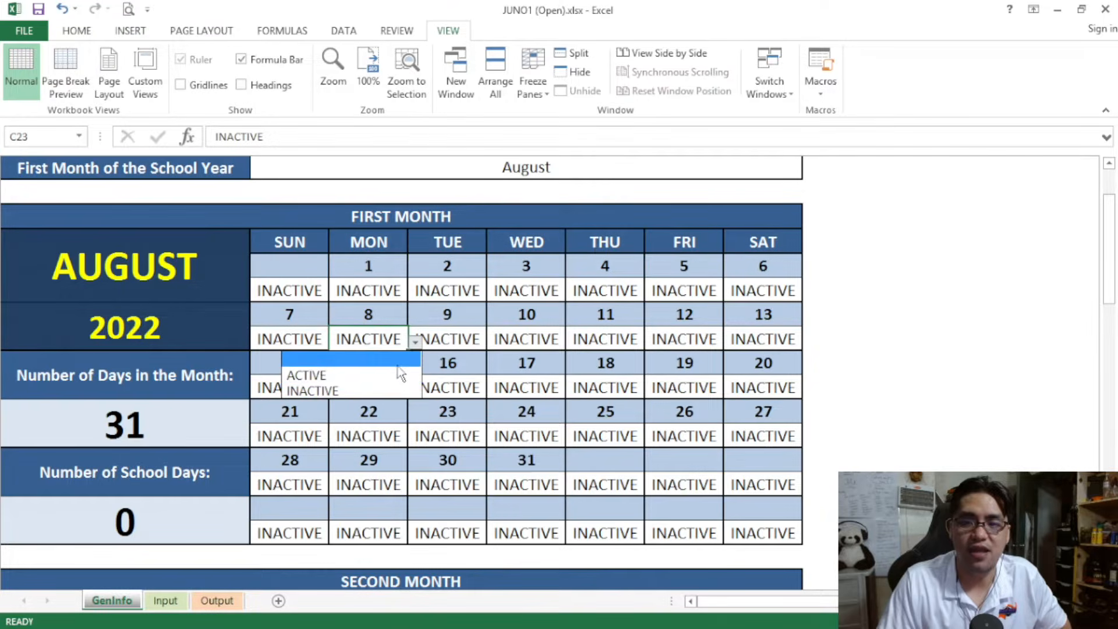
click(400, 376)
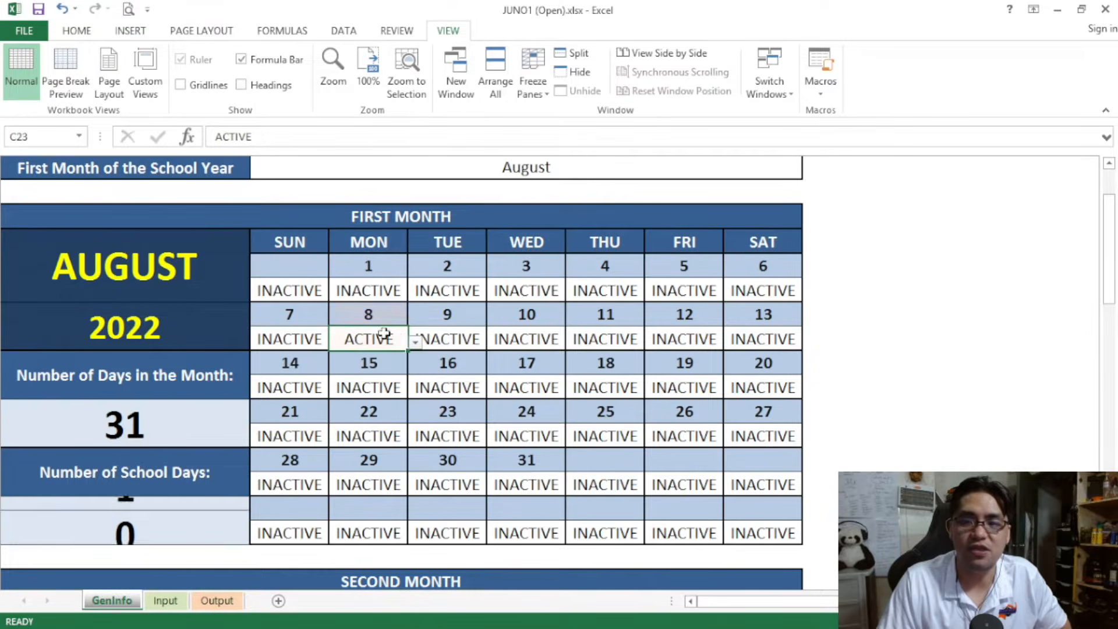
click(414, 344)
click(397, 373)
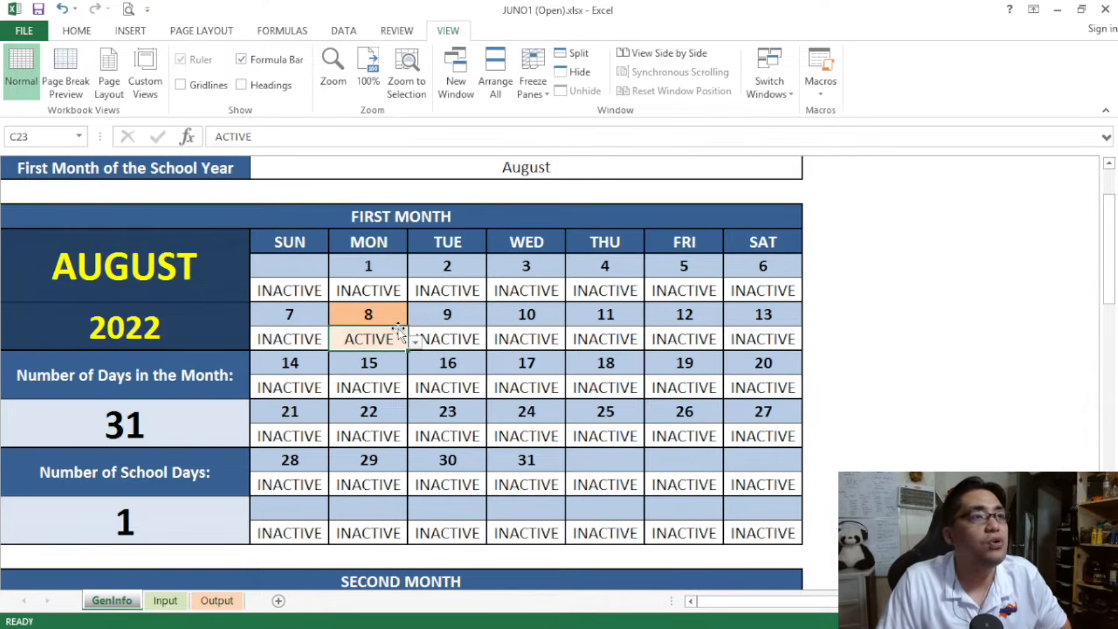
click(194, 511)
click(153, 467)
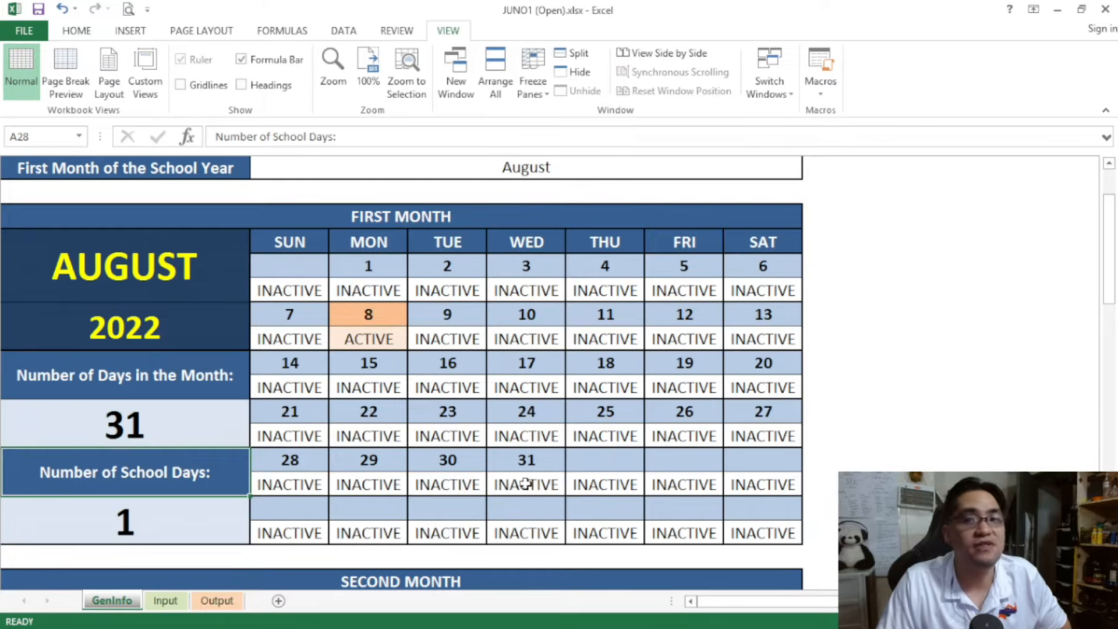
Set August 9 and 10 to ACTIVE in the First Month calendar
drag(381, 338, 675, 336)
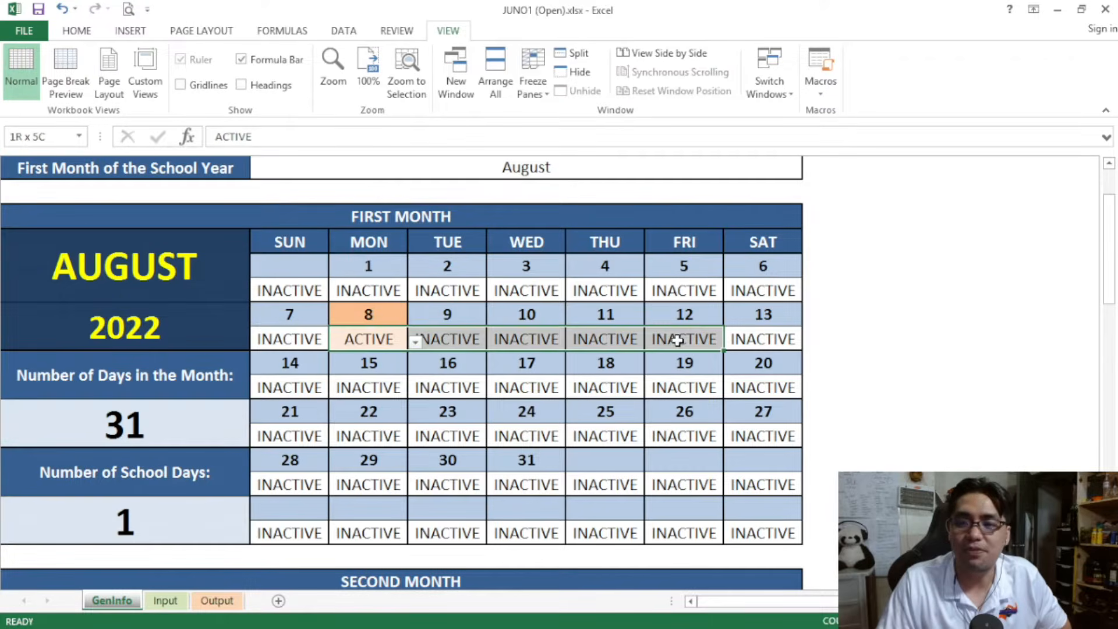
click(443, 339)
click(492, 343)
click(408, 374)
click(530, 340)
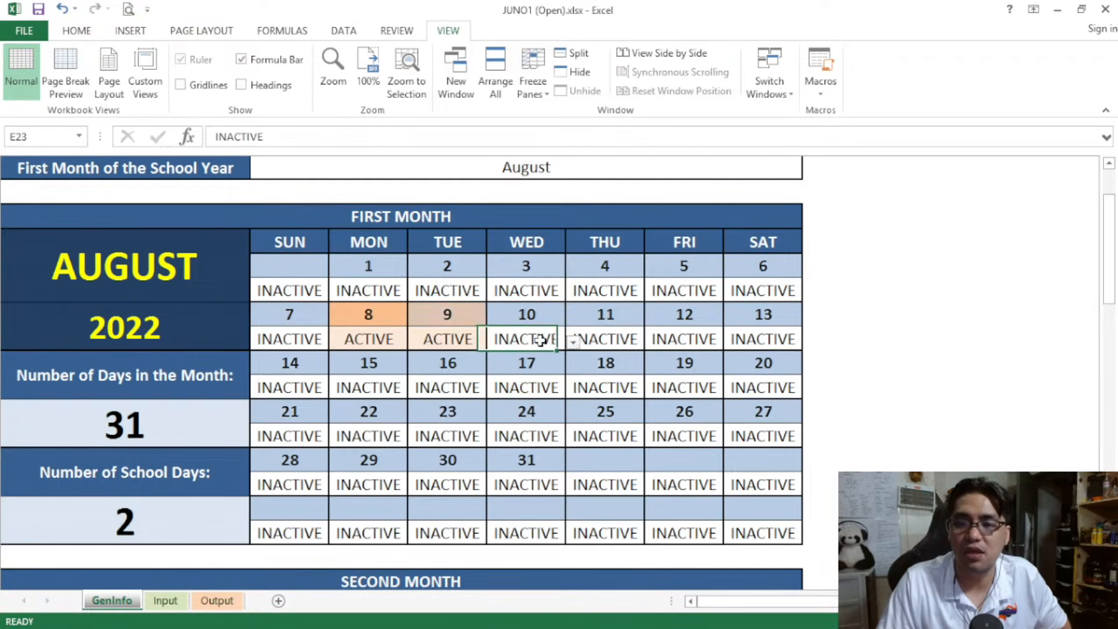
click(573, 343)
click(541, 374)
Set August 11 and 12 to ACTIVE to complete the first week of classes
click(606, 336)
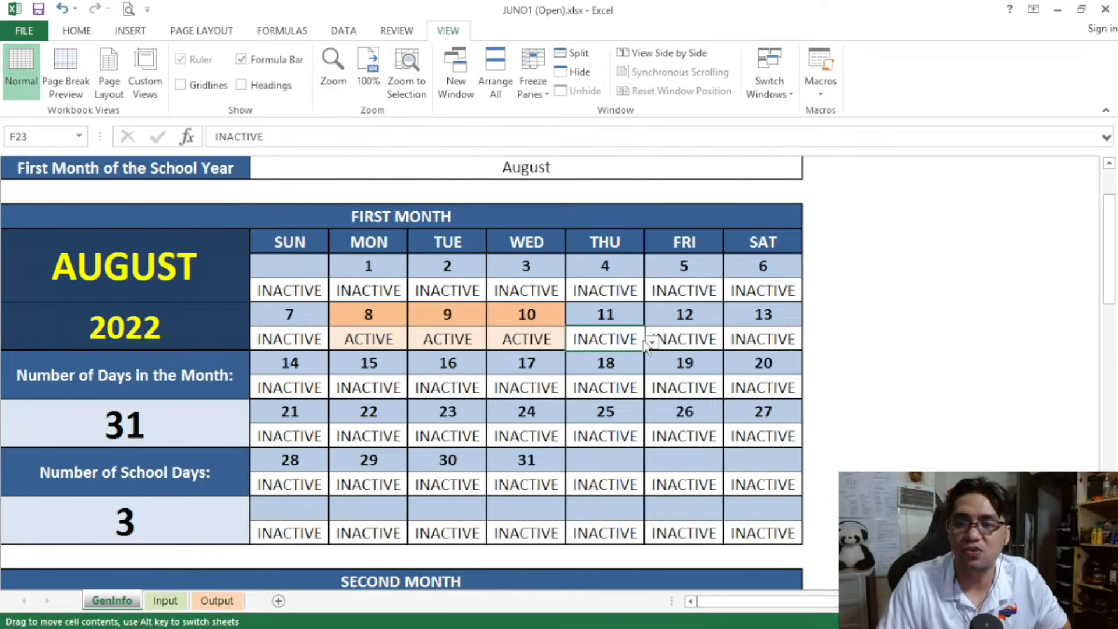
click(652, 344)
click(542, 374)
click(686, 340)
click(733, 344)
click(617, 375)
Set August 15 and 16 to ACTIVE in the First Month calendar
click(378, 385)
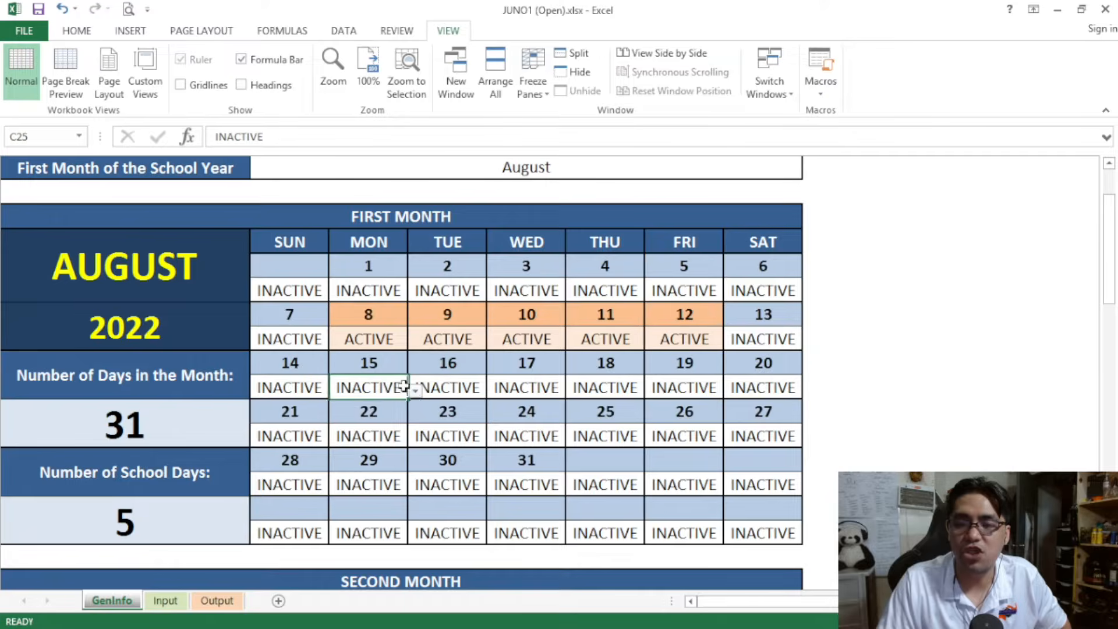
click(415, 389)
click(402, 422)
click(457, 387)
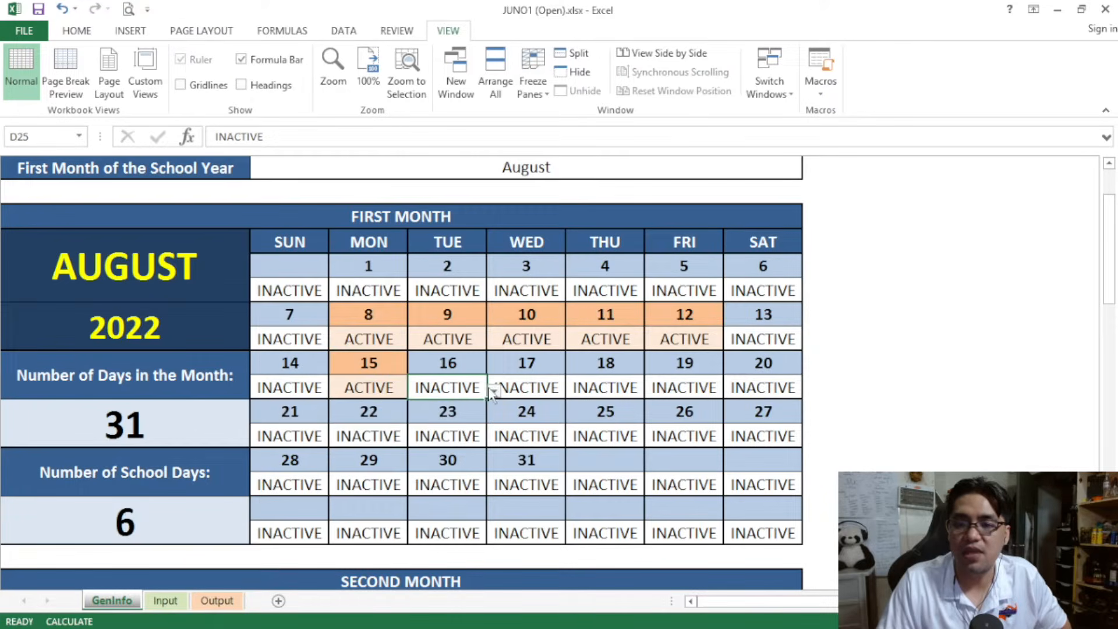
click(494, 389)
click(463, 423)
Set August 17 and 18 to ACTIVE and select the status of Friday, August 19
click(530, 388)
click(574, 390)
click(544, 424)
click(611, 387)
click(651, 390)
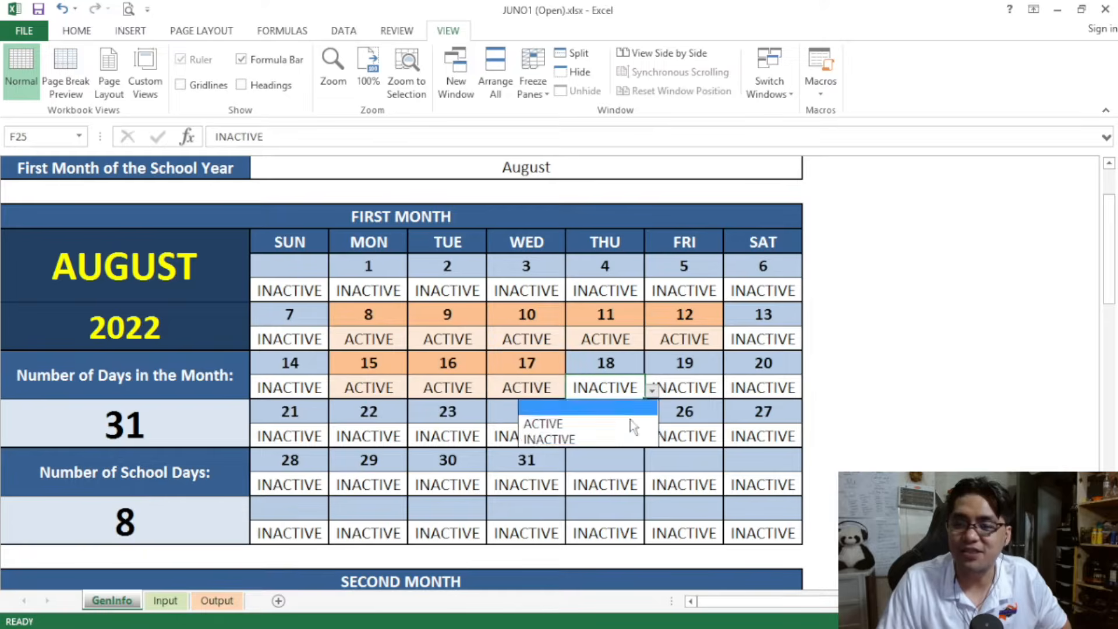
click(599, 424)
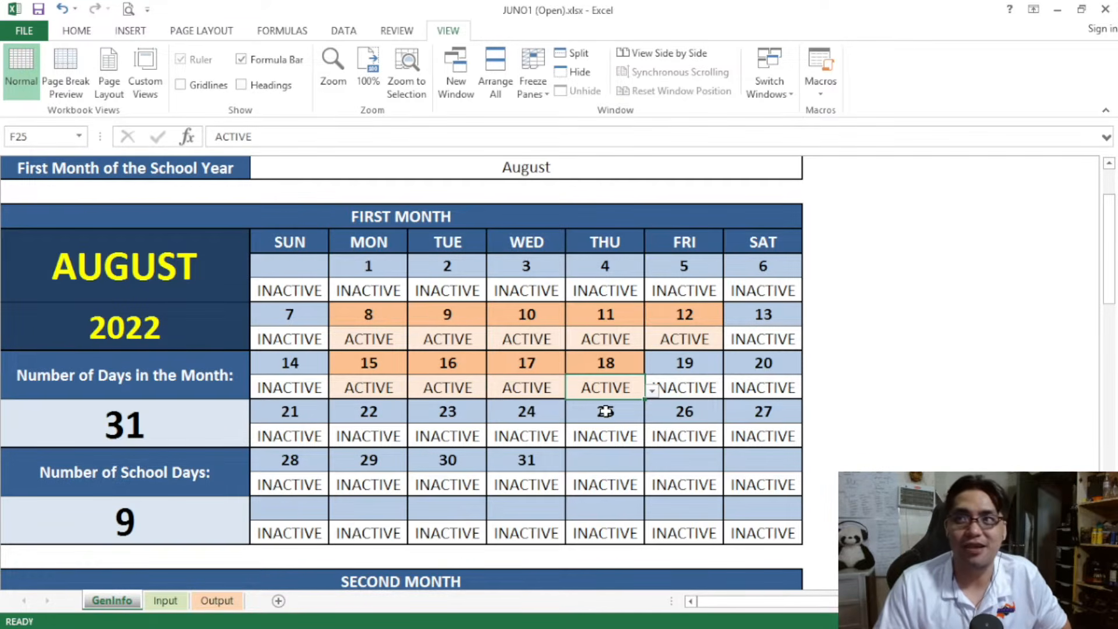
click(663, 387)
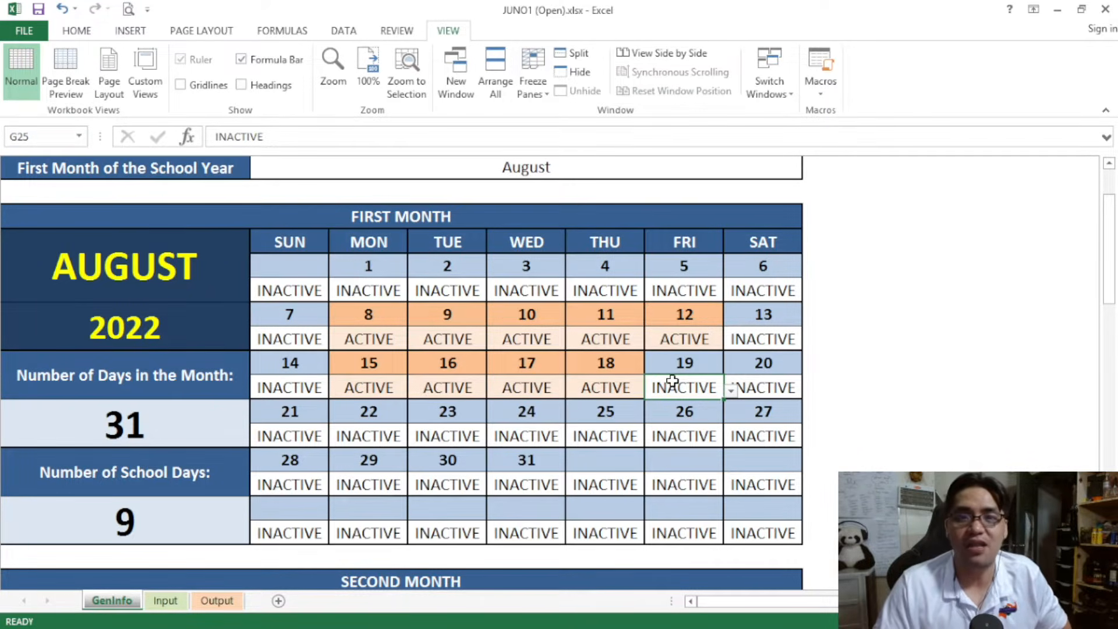
Set August 22 and 23 to ACTIVE in the First Month calendar
click(369, 435)
click(415, 440)
click(411, 470)
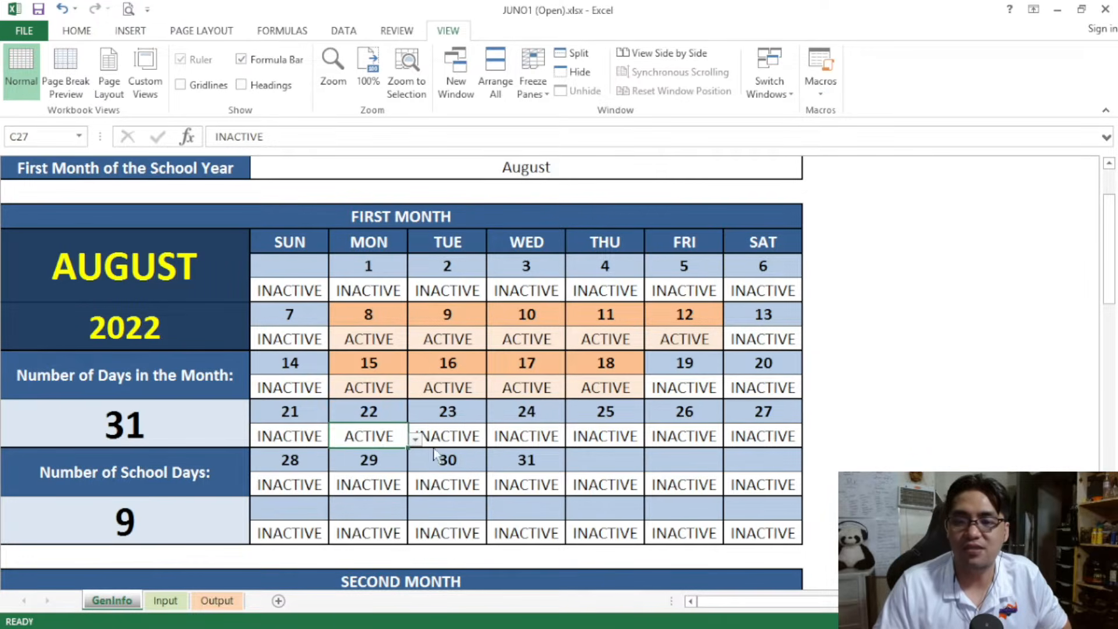
click(474, 434)
click(494, 440)
click(488, 469)
Set August 24 and 25 to ACTIVE in the First Month calendar
click(527, 442)
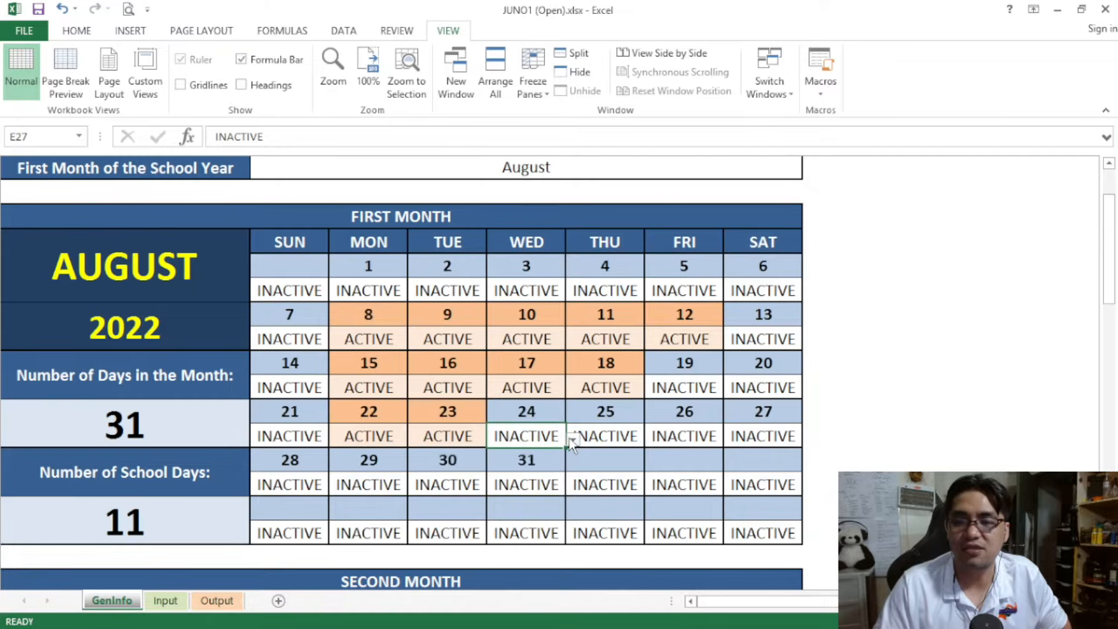
click(573, 440)
click(567, 470)
click(631, 436)
click(652, 440)
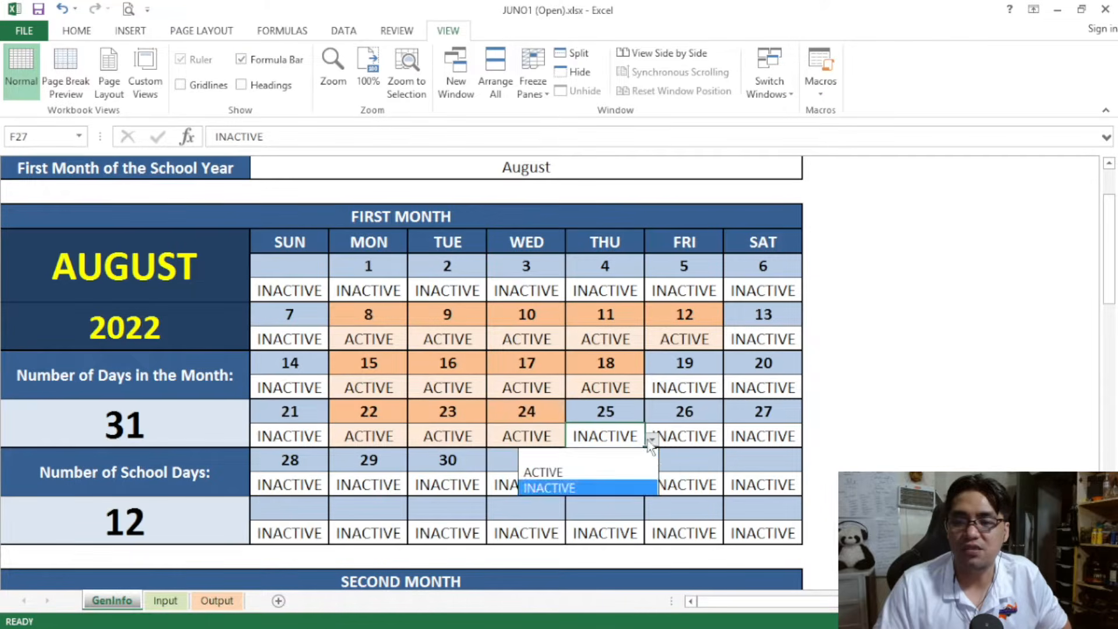
click(636, 469)
Set Friday, August 26 and Saturday, August 27 to ACTIVE
click(732, 444)
click(732, 444)
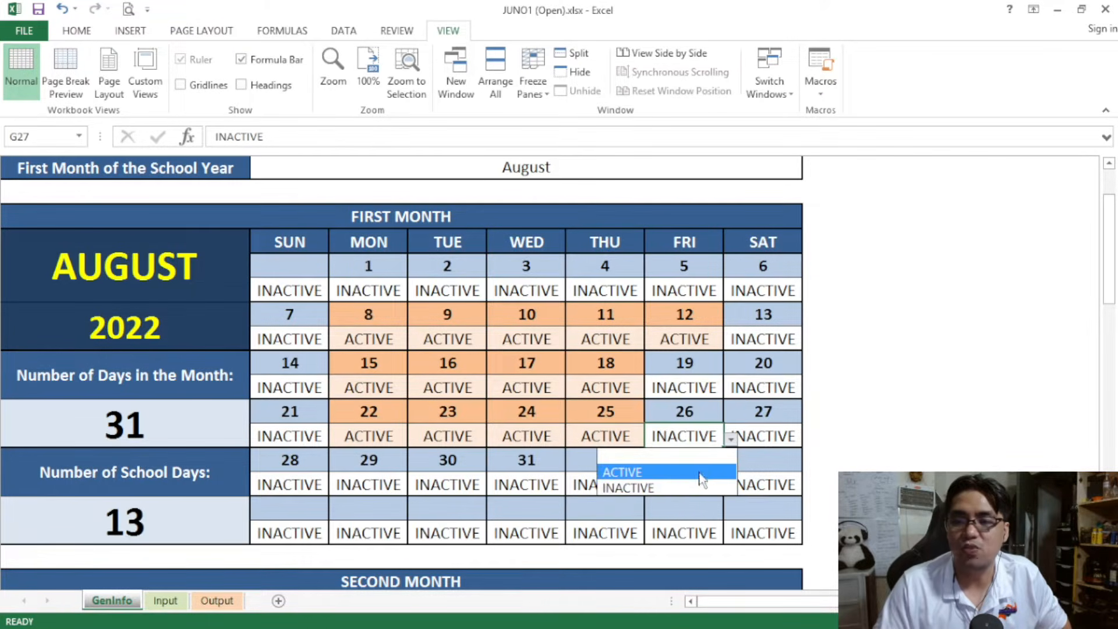
click(699, 469)
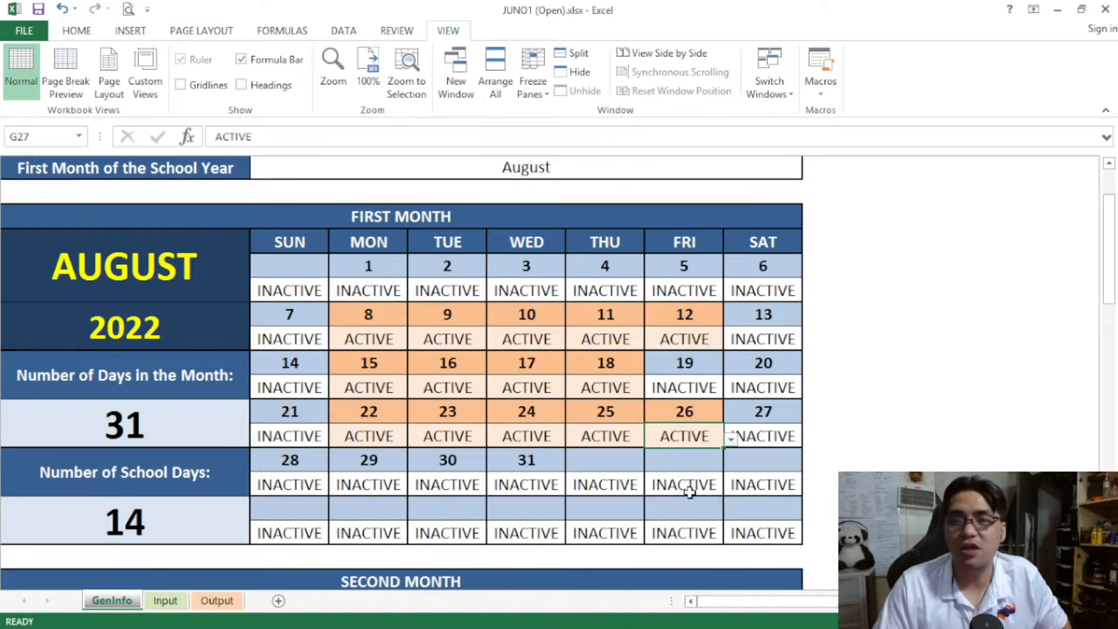
click(793, 438)
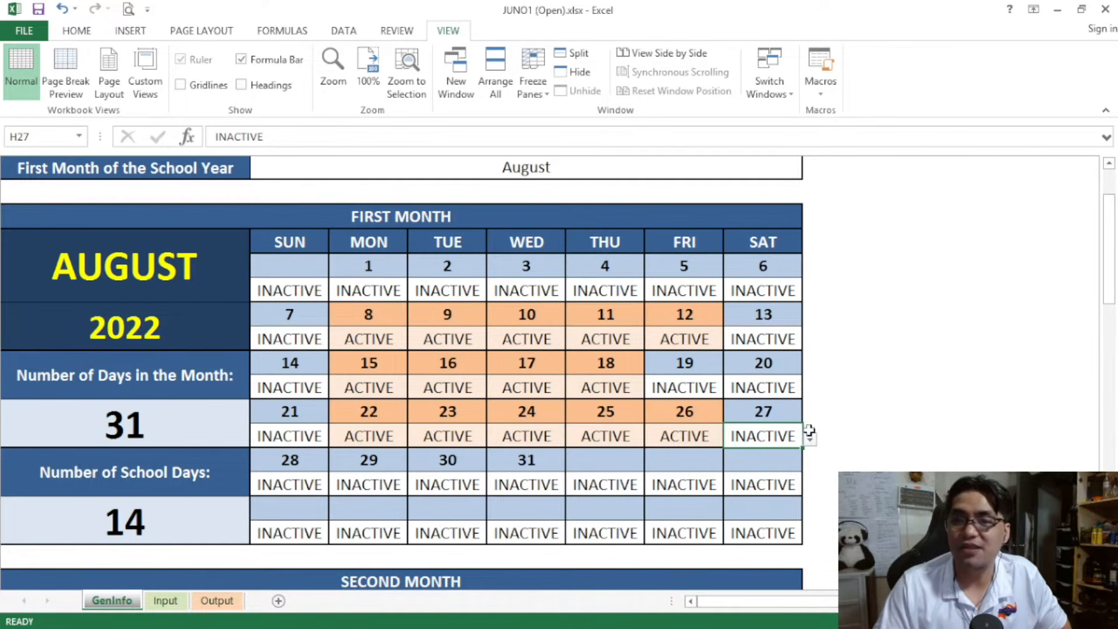
click(810, 441)
click(781, 469)
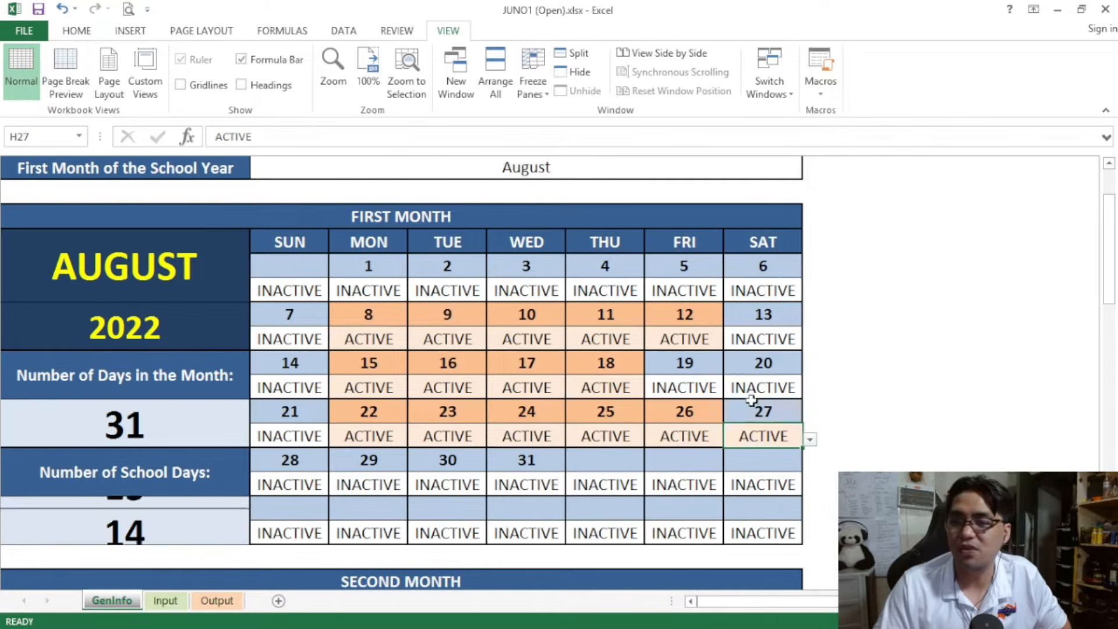
Skip August 29 and set August 30 and 31 to ACTIVE in the First Month calendar
click(382, 486)
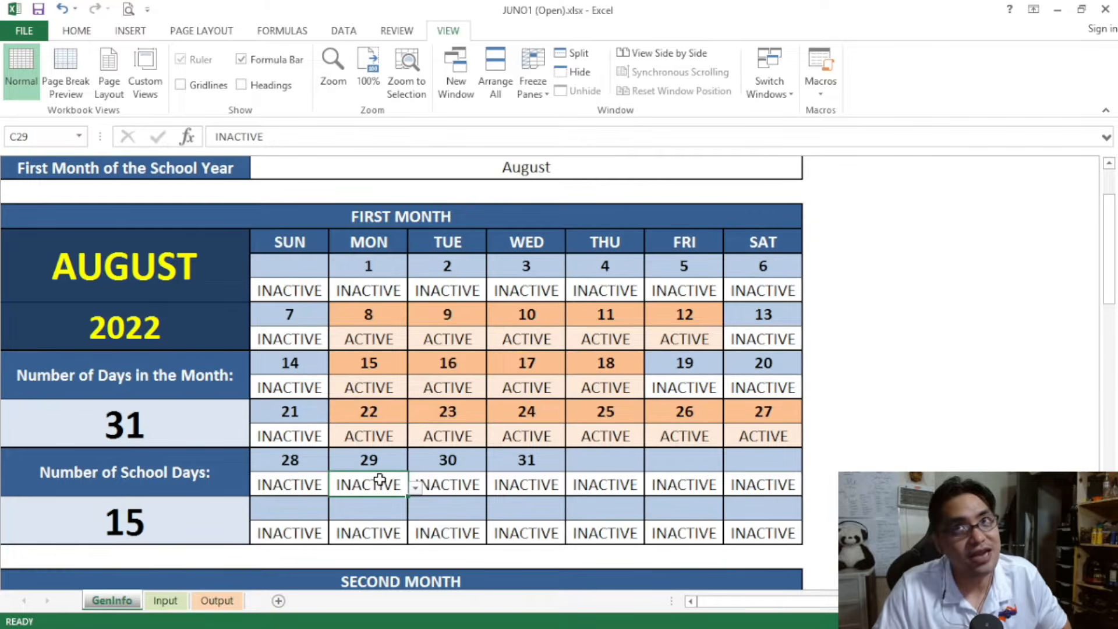
click(474, 487)
click(494, 486)
click(475, 521)
click(556, 486)
click(573, 487)
click(542, 521)
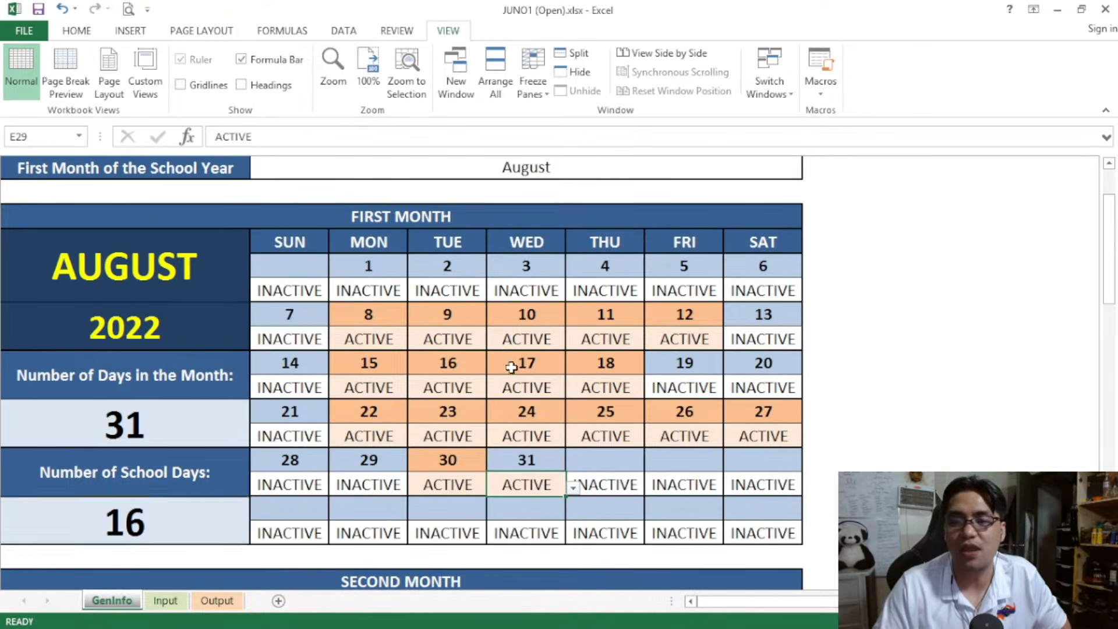
Review the First Month calendar's entries for August 8 to 12 and the status options for Sunday, August 14
drag(410, 216, 474, 519)
click(327, 220)
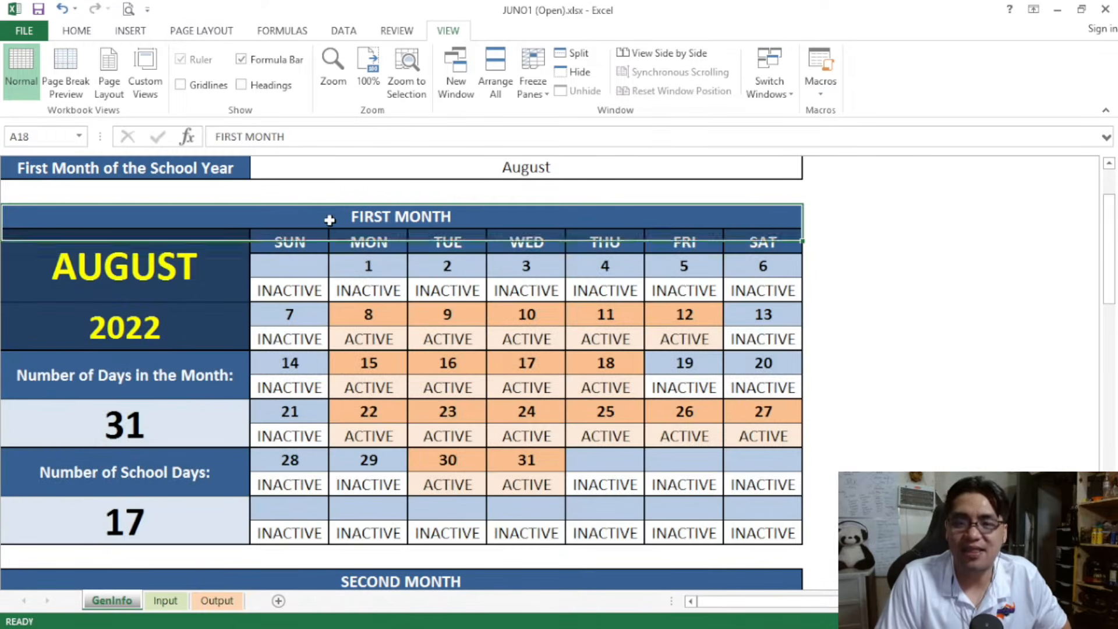
click(398, 311)
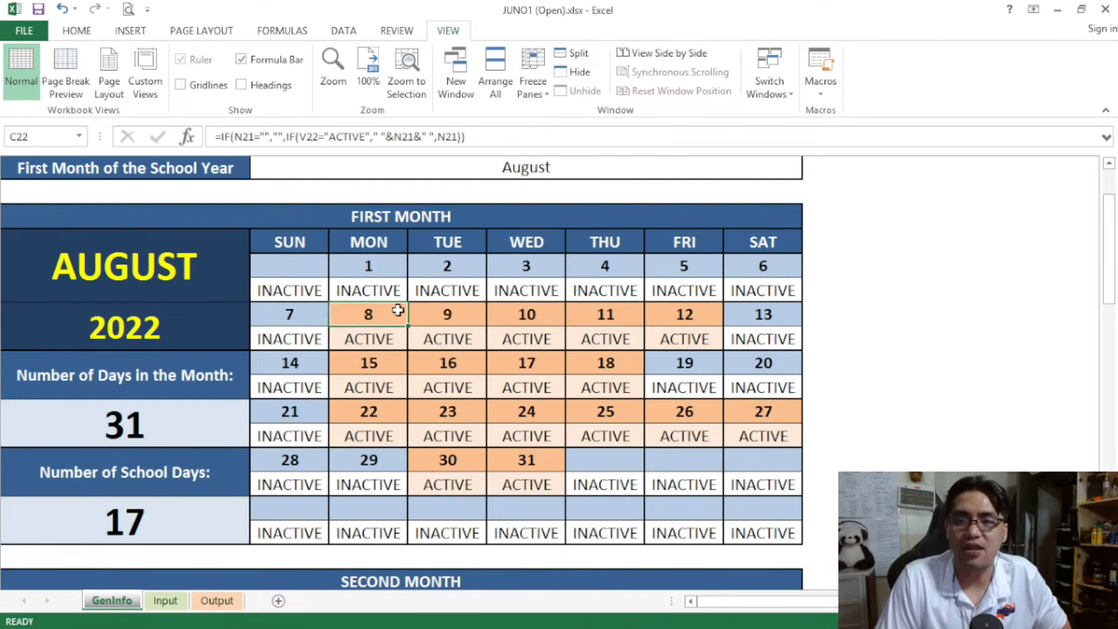
click(387, 338)
click(452, 339)
click(510, 340)
click(598, 344)
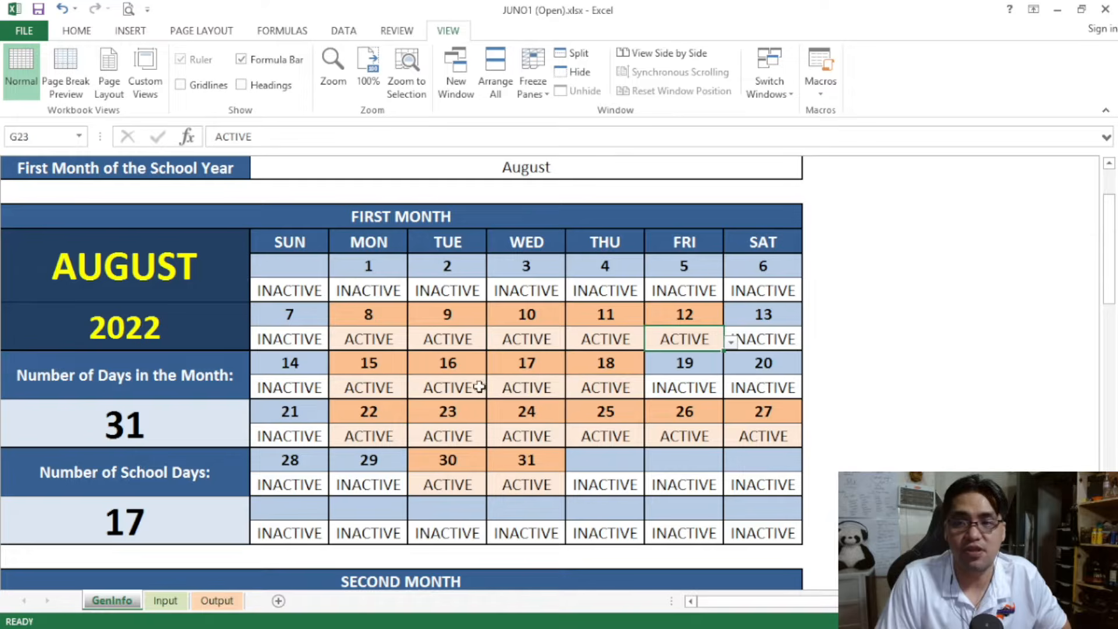
click(307, 387)
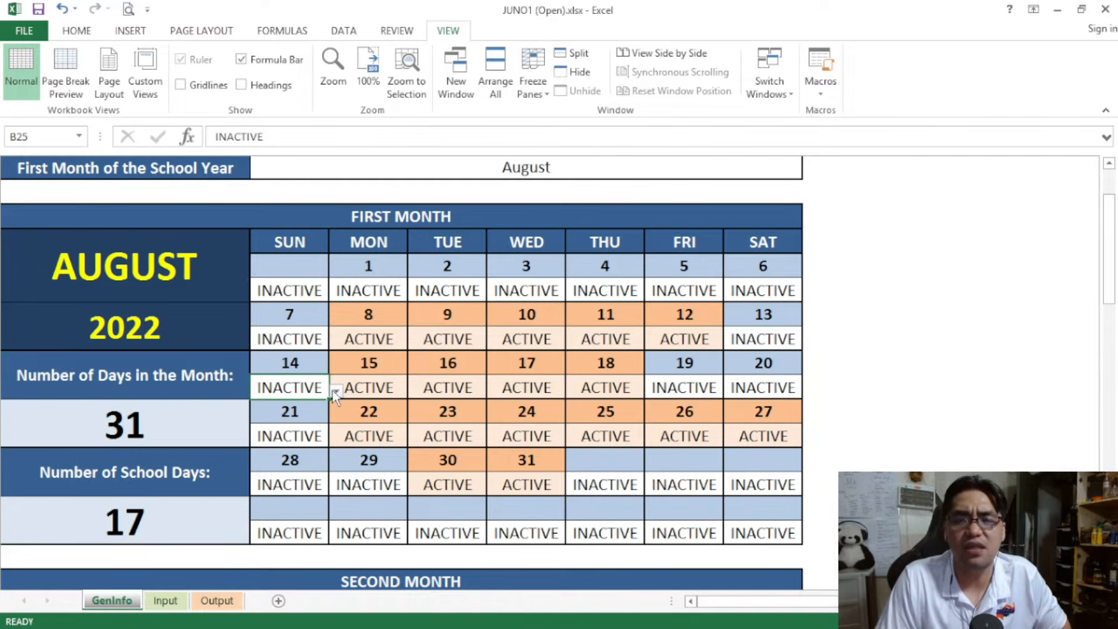
click(336, 391)
click(302, 434)
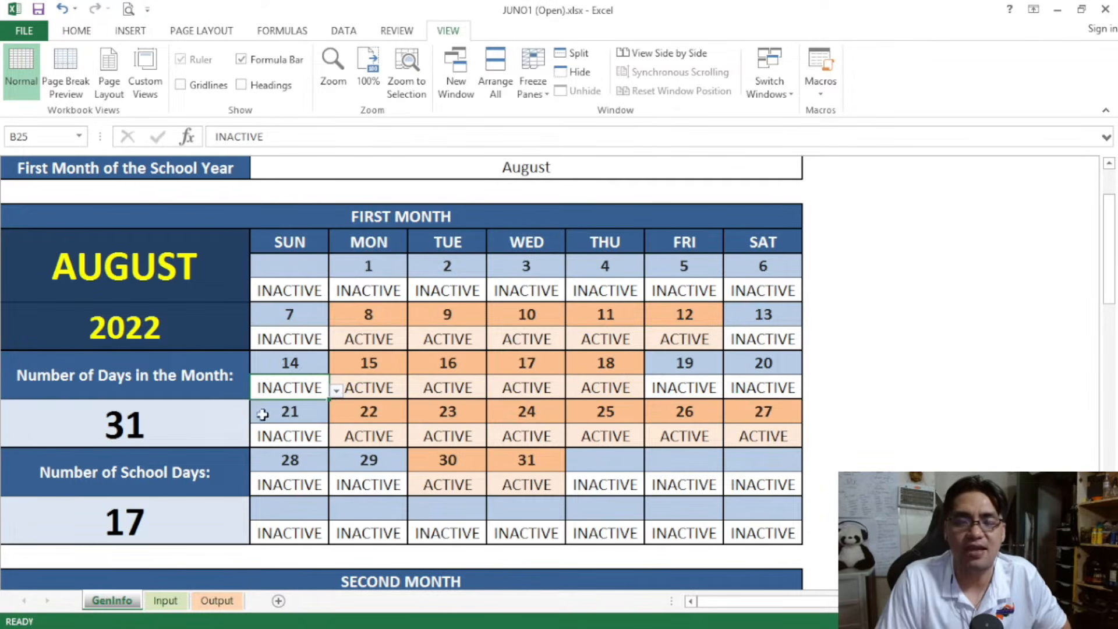
click(235, 215)
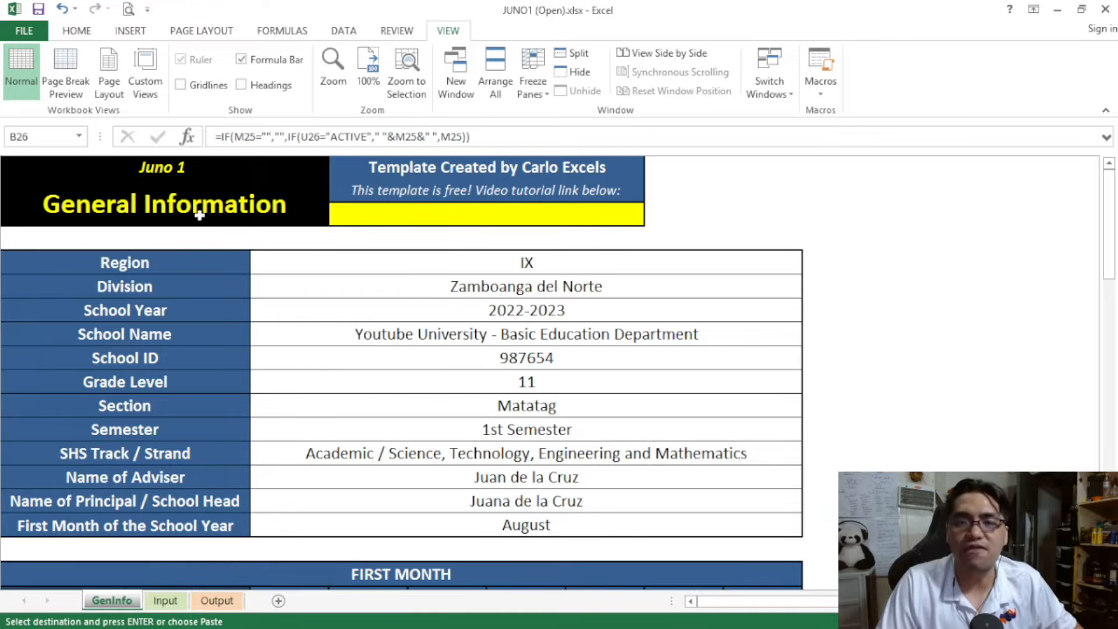
Look over the General Information heading and the First Month calendar for August 2022
click(197, 212)
scroll(321, 250, down, 8)
scroll(349, 255, up, 1)
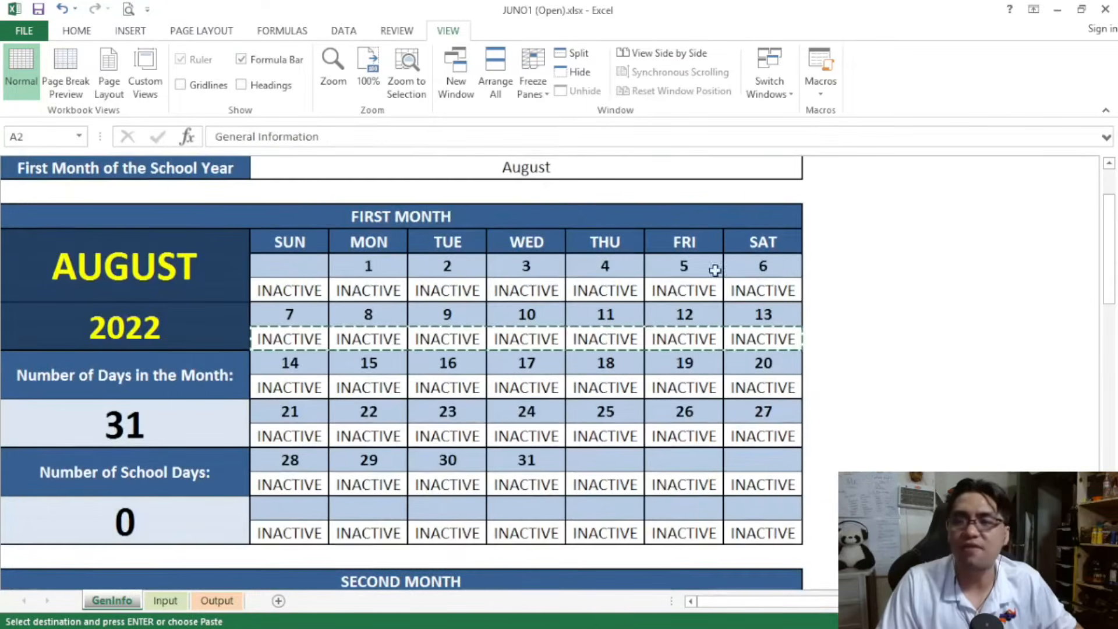
mouse_move(1114, 227)
mouse_down()
mouse_move(1114, 255)
mouse_move(1098, 230)
mouse_up()
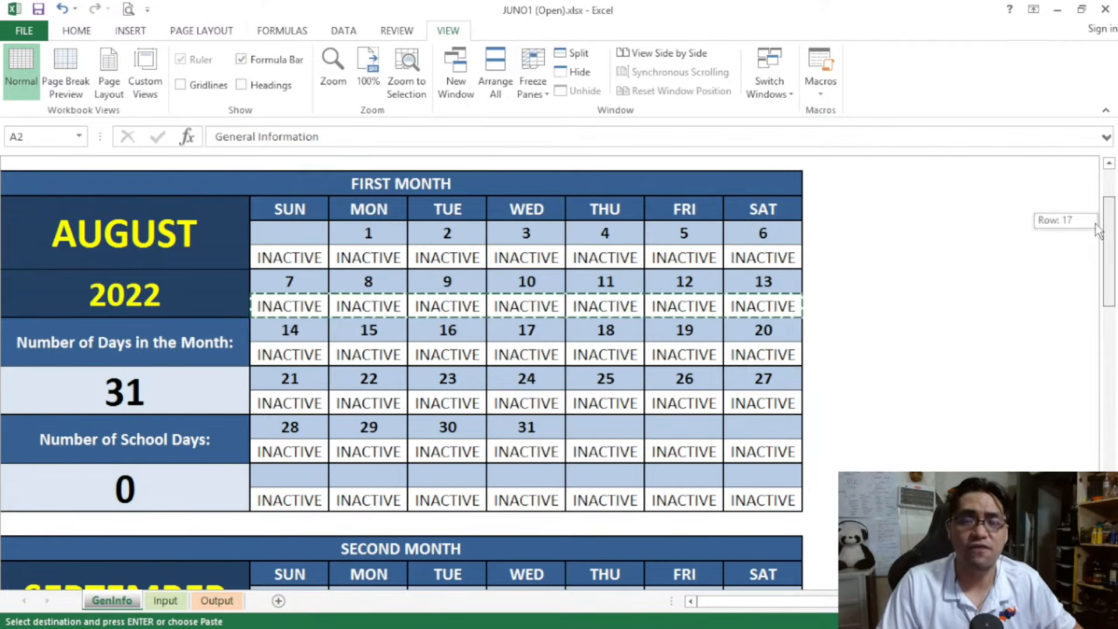
drag(1095, 224, 1095, 224)
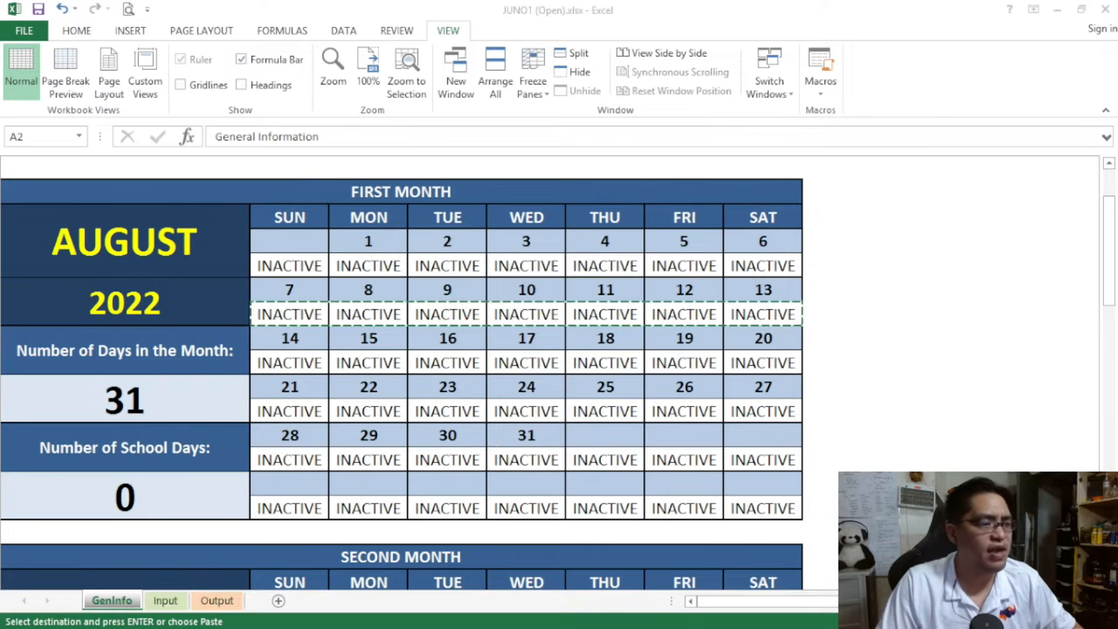
Switch to the workbook JUNO1 (Deped 2022-2023).xlsx and examine its General Information details and First Month calendar
key(alt+Tab)
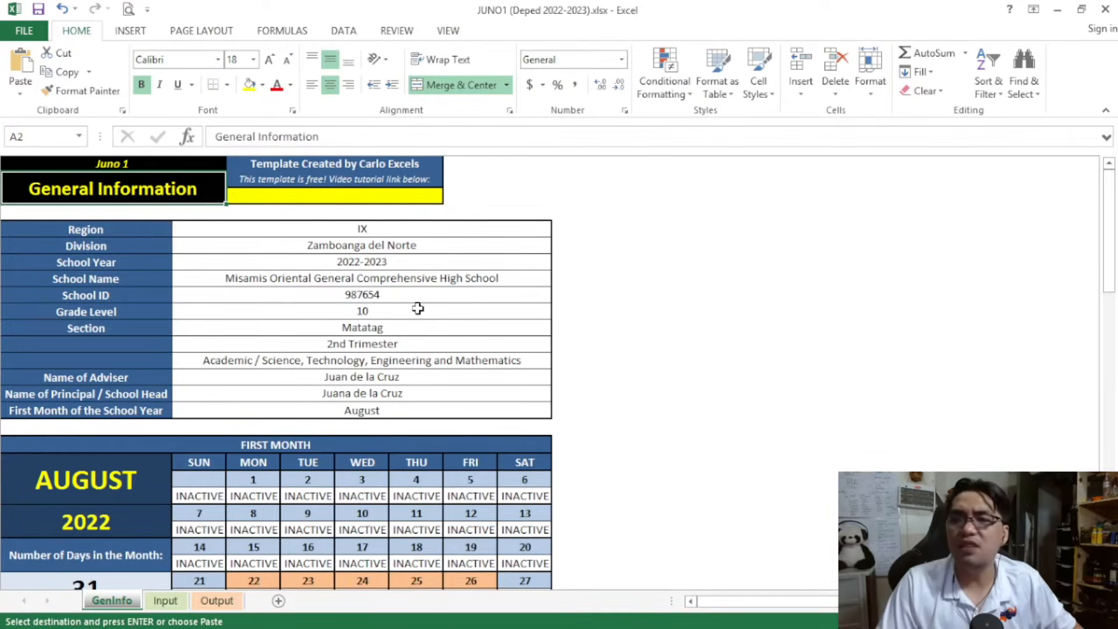
click(409, 307)
scroll(405, 308, up, 3)
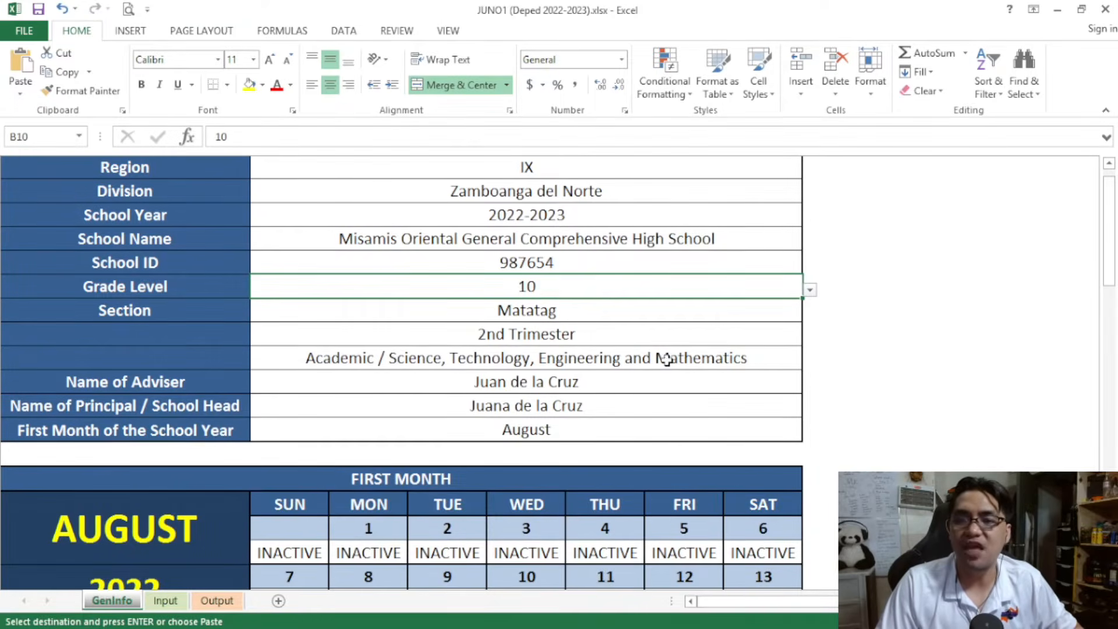
scroll(666, 361, down, 4)
scroll(666, 361, up, 1)
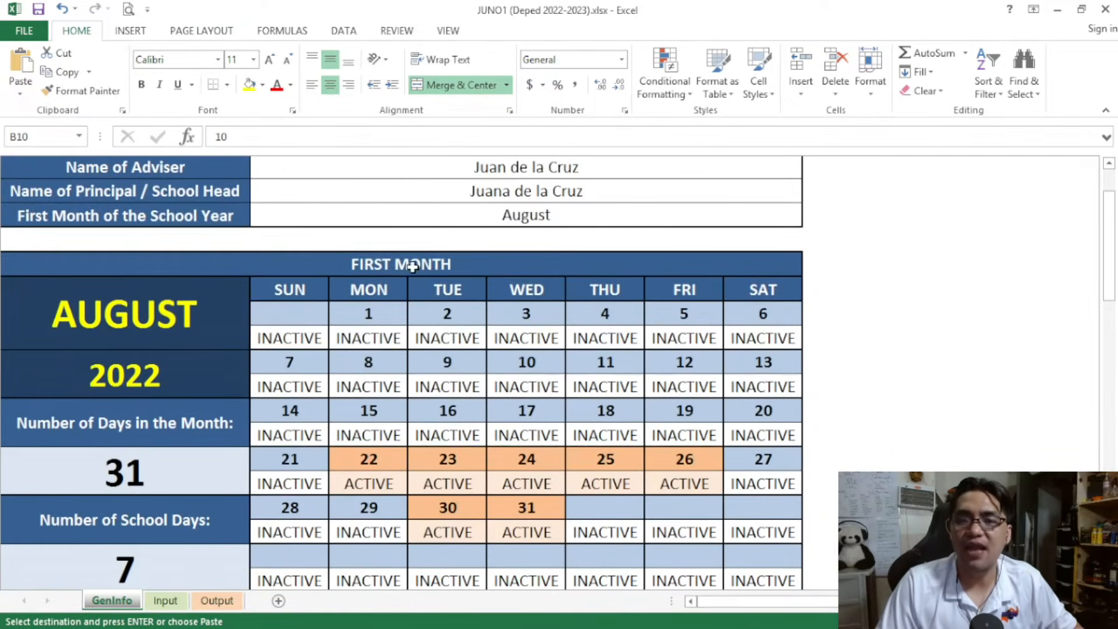
click(384, 263)
scroll(558, 410, down, 1)
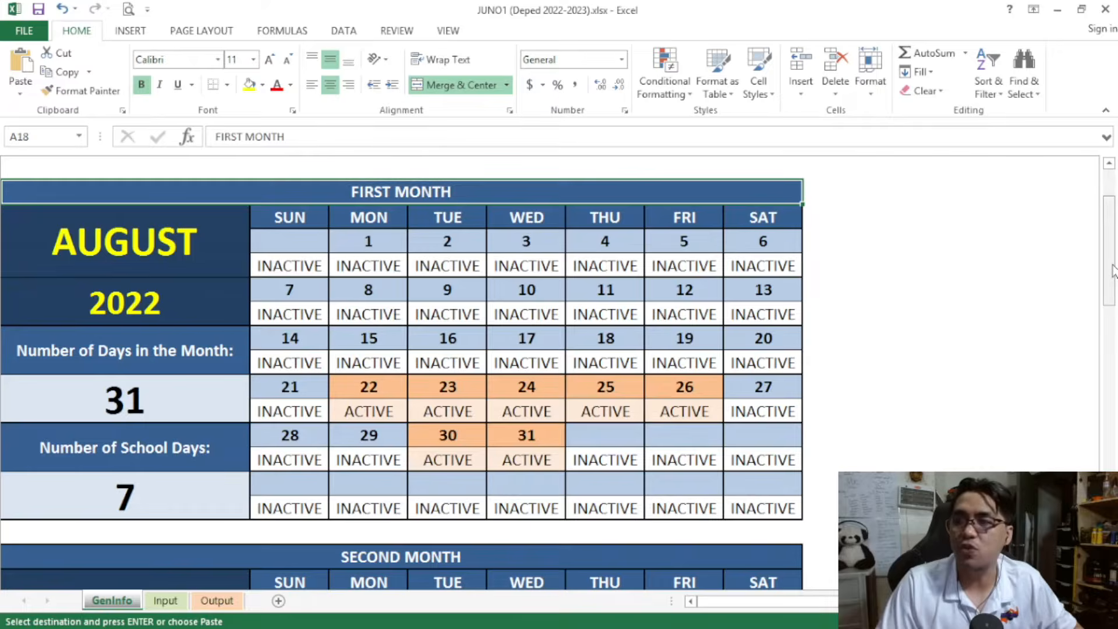
Examine the prefilled First Month and Second Month calendars for August and September 2022 and their school day counts
scroll(1112, 280, down, 3)
scroll(1116, 285, down, 1)
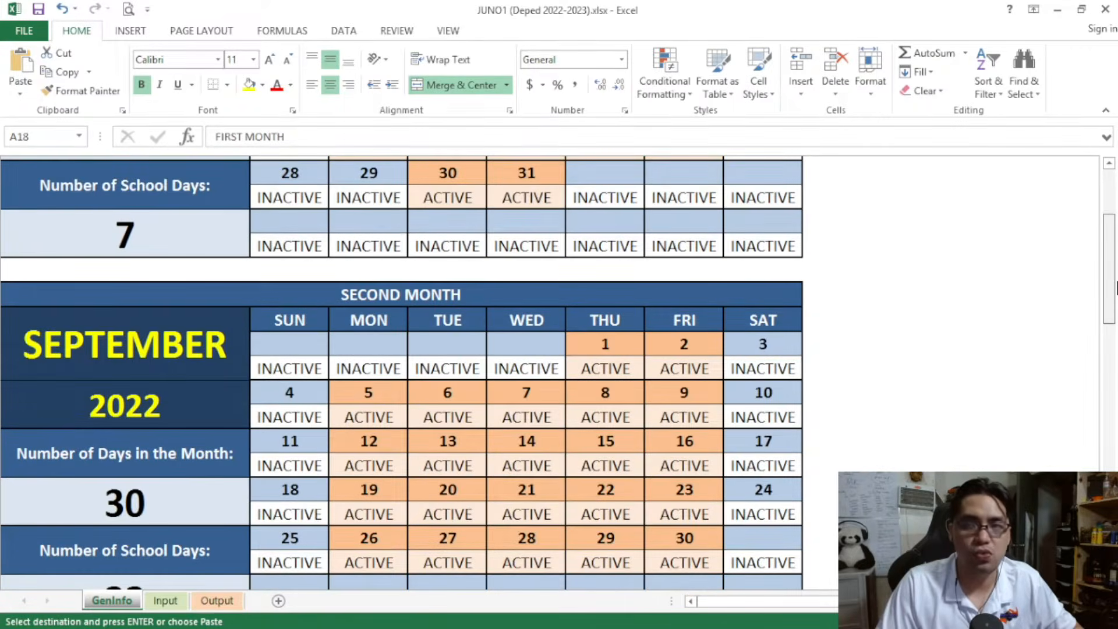
scroll(1116, 288, down, 4)
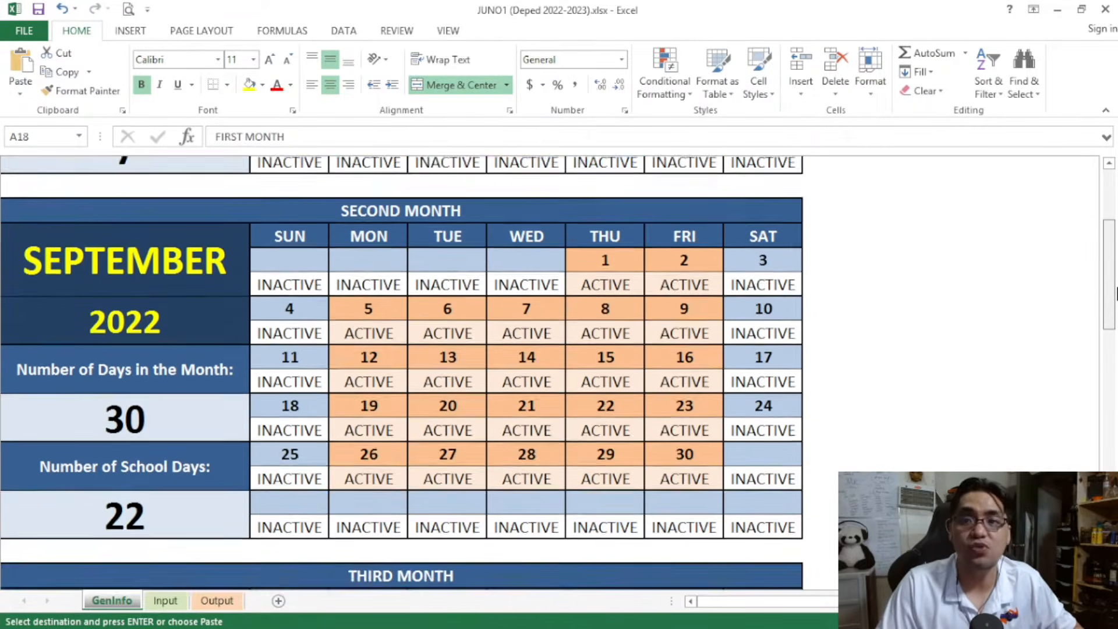
scroll(1116, 294, down, 1)
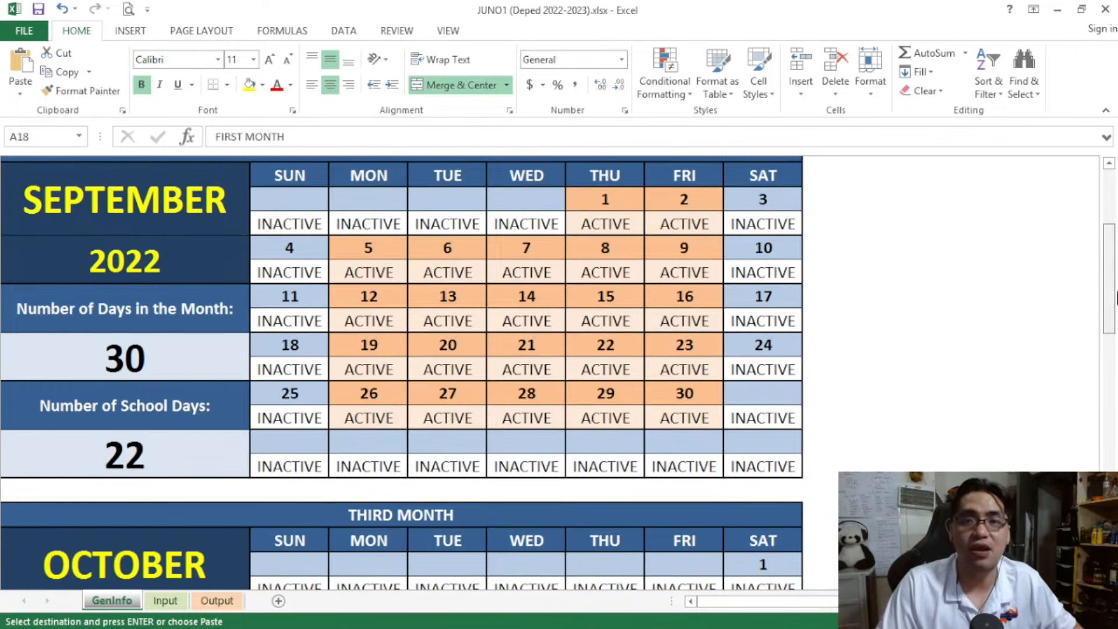
scroll(1115, 297, up, 1)
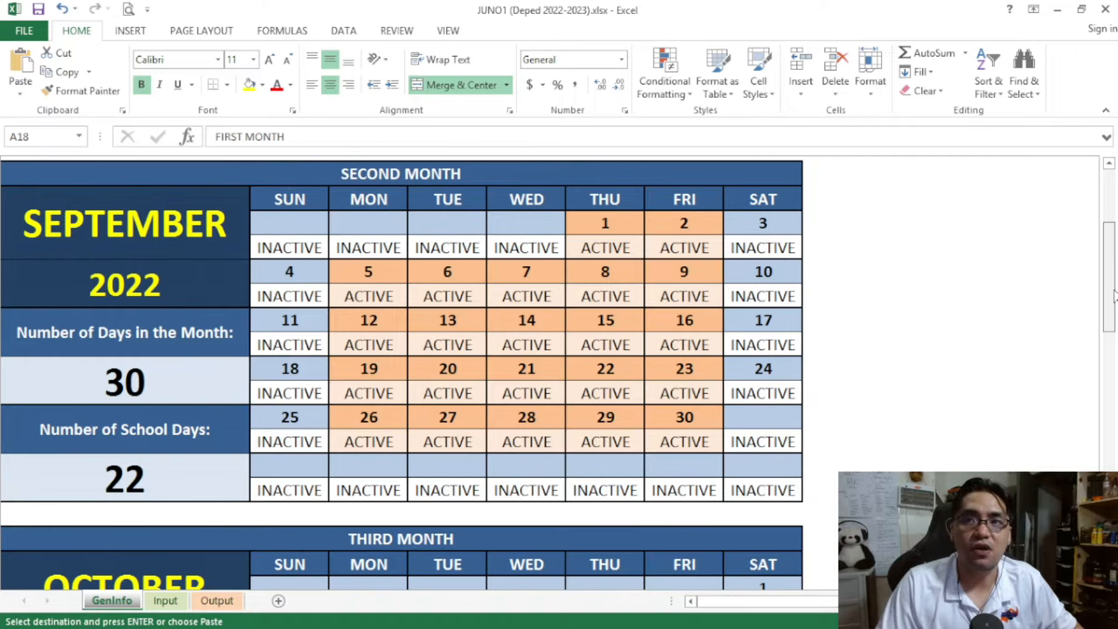
scroll(1116, 294, up, 5)
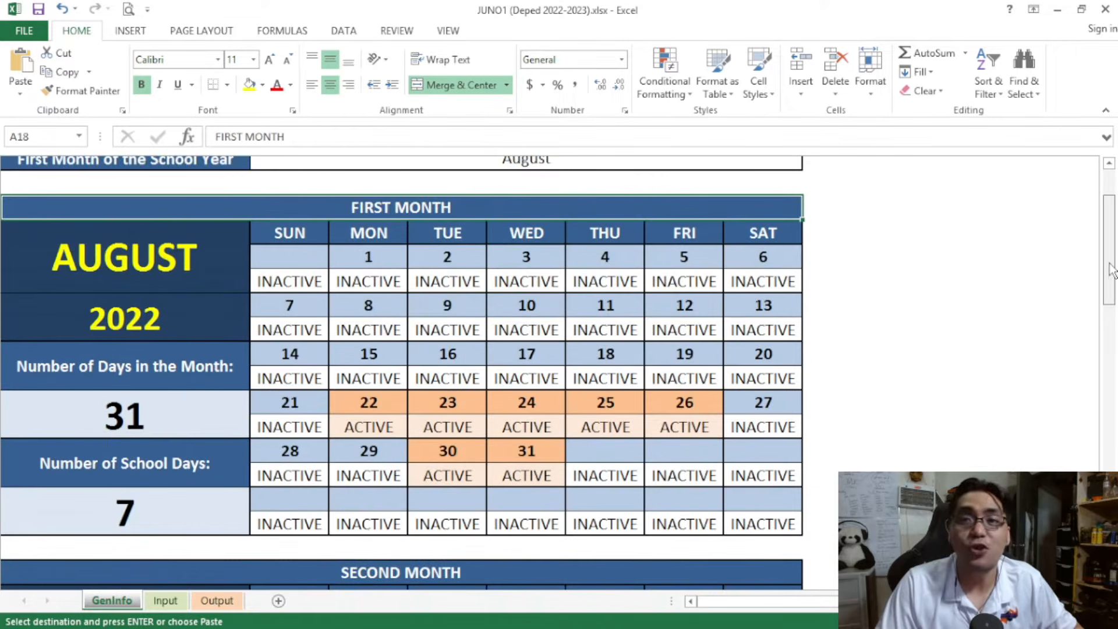
scroll(1116, 269, down, 1)
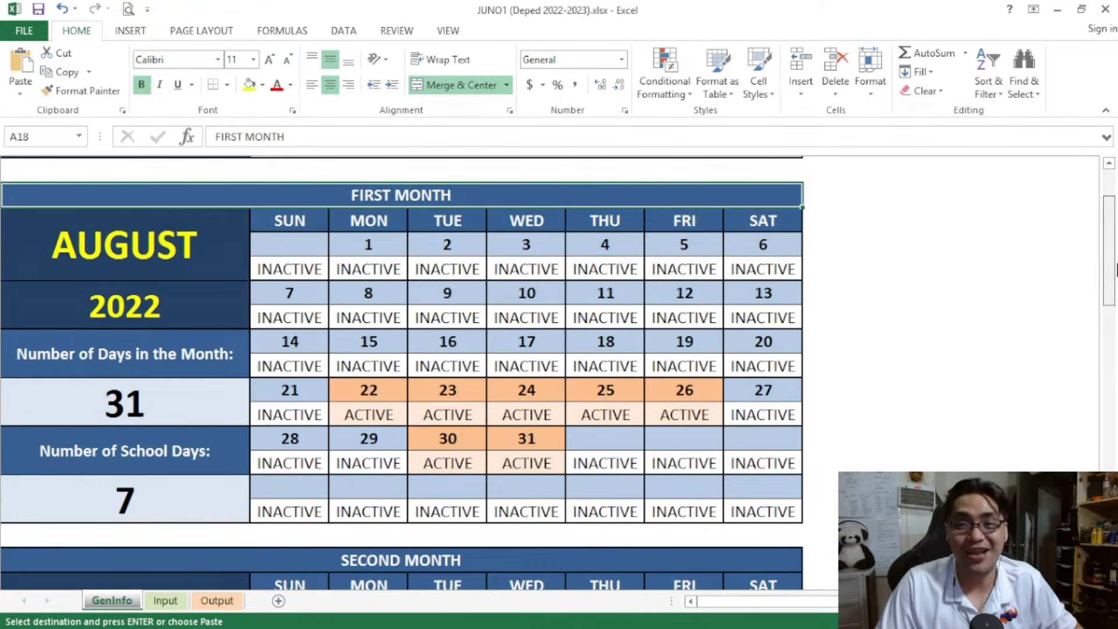
scroll(1115, 269, down, 1)
scroll(1115, 269, down, 3)
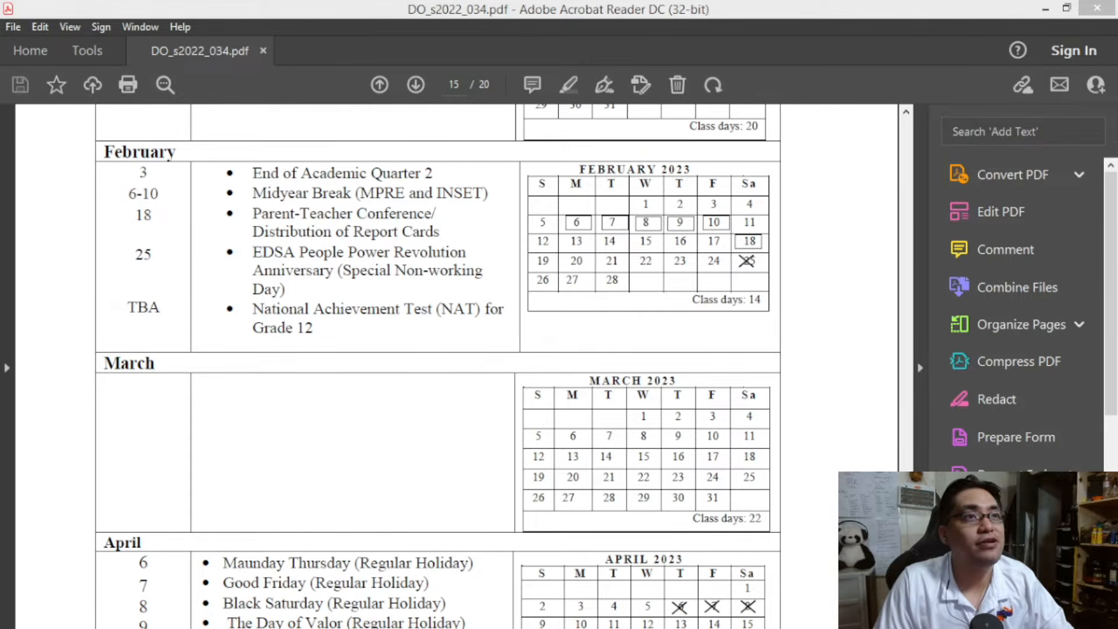
Hide the tools pane beside DO_s2022_034.pdf and compare its February 2023 calendar with the Seventh Month calendar in the JUNO1 workbook
click(919, 293)
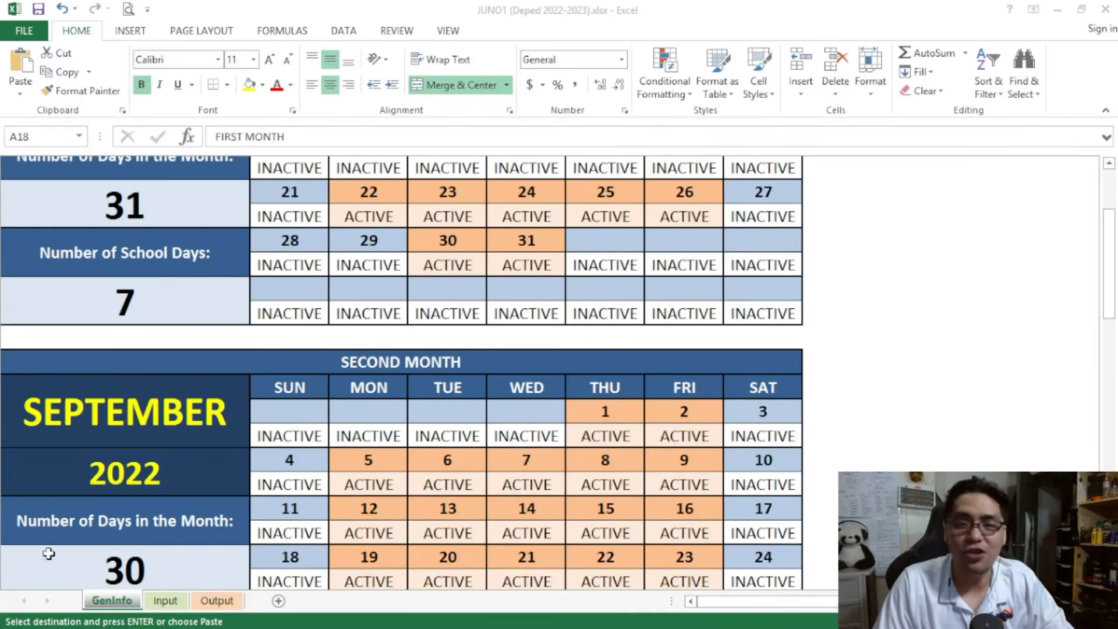
click(49, 553)
click(420, 472)
scroll(420, 474, down, 3)
scroll(421, 473, down, 20)
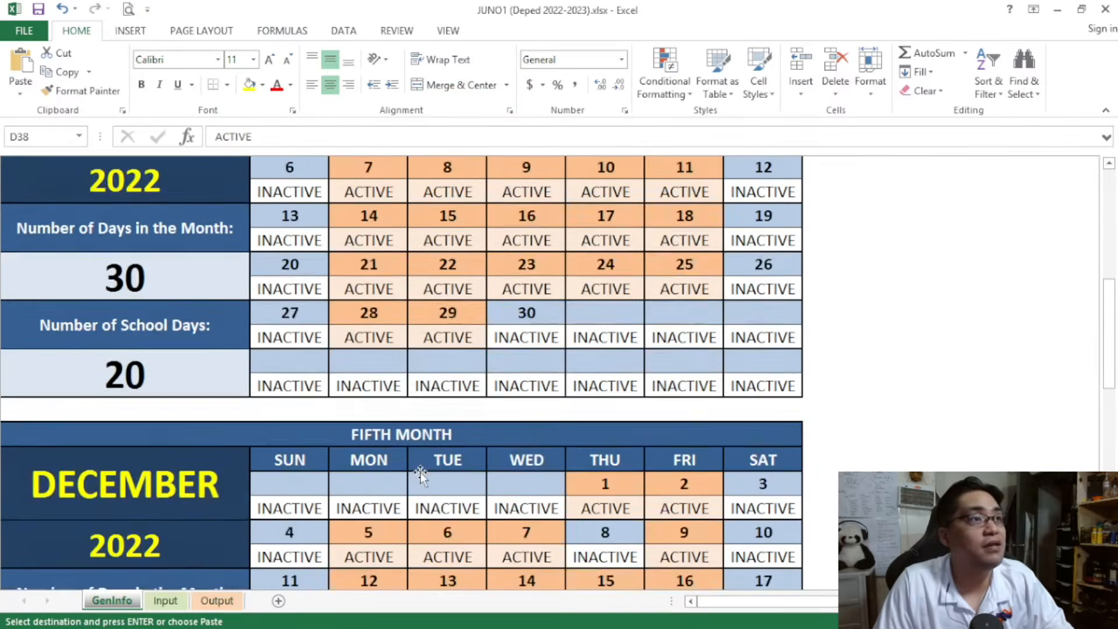
scroll(420, 472, up, 1)
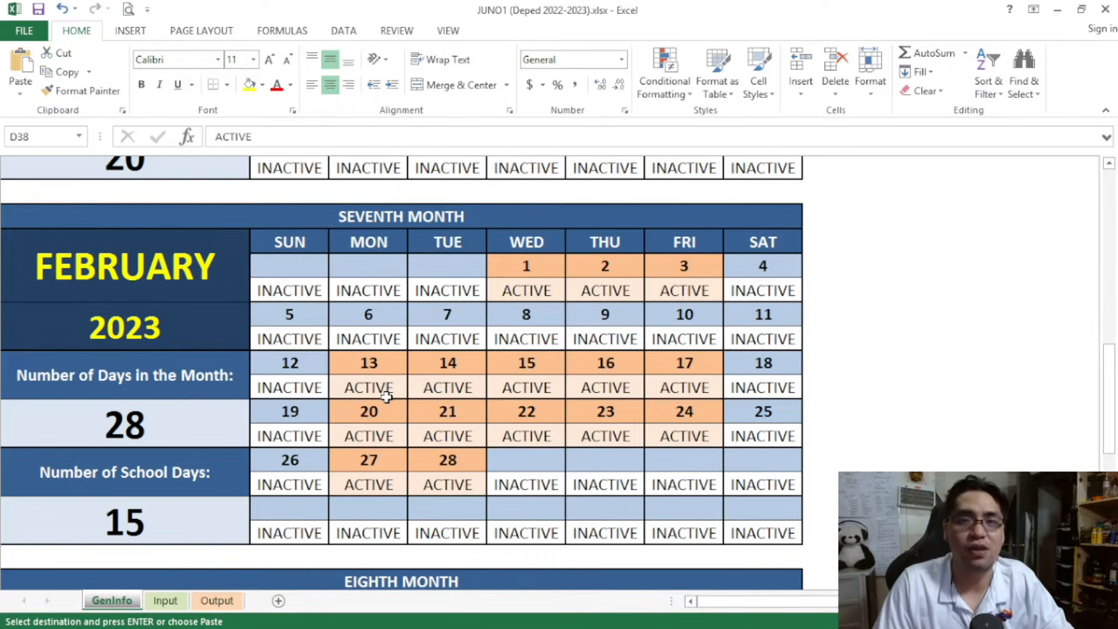
Switch to DO_s2022_034.pdf in Acrobat Reader and examine the March 2023 calendar and its class days total
key(alt+Tab)
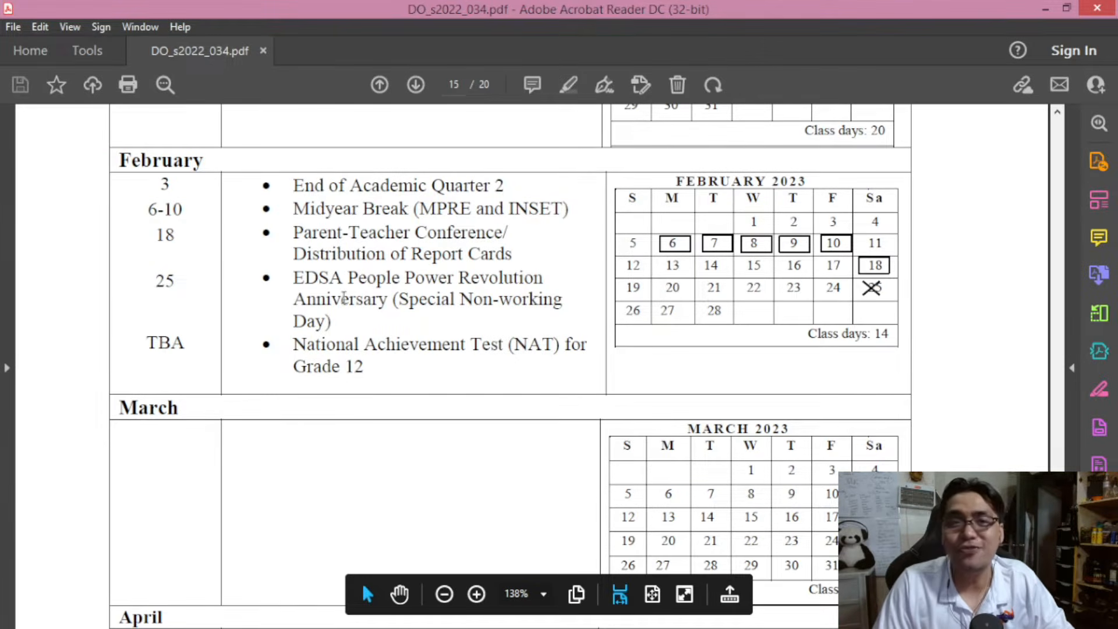
scroll(346, 288, down, 3)
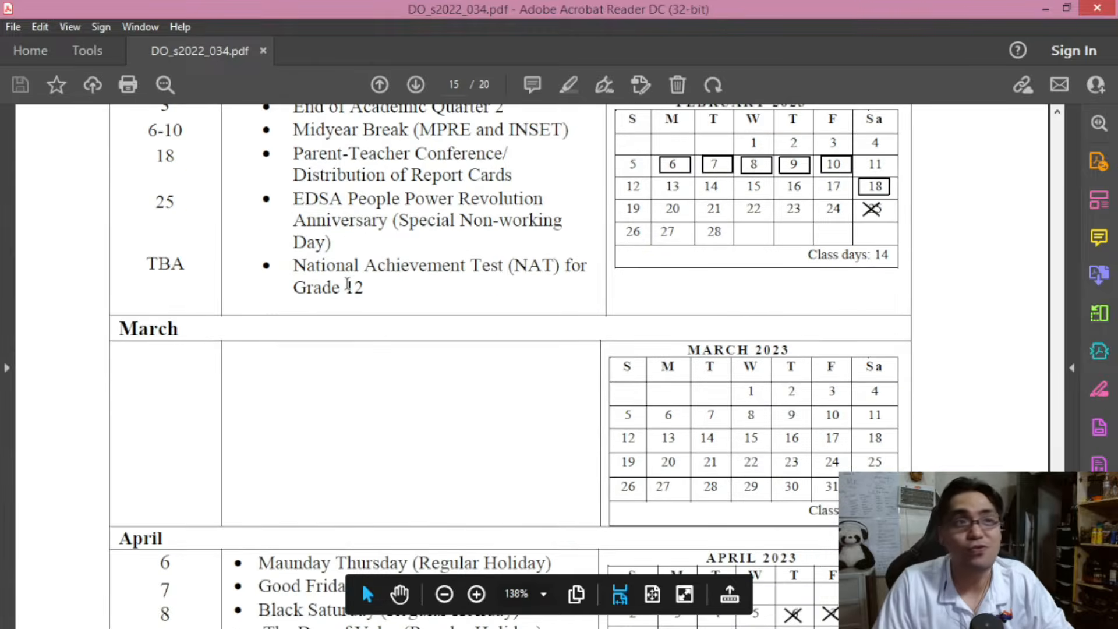
scroll(348, 285, down, 4)
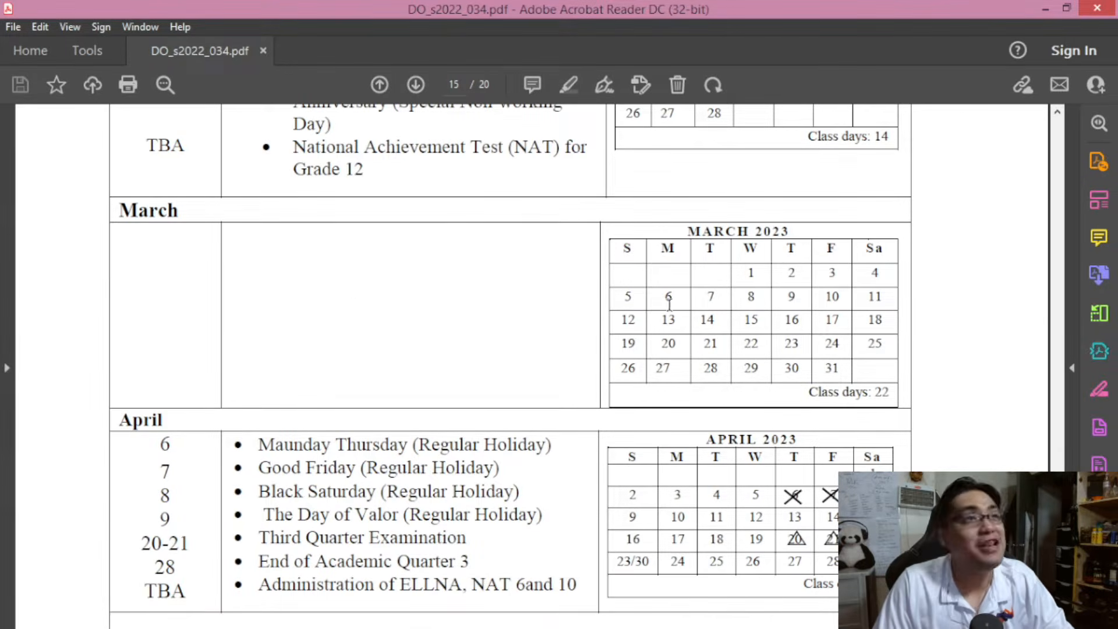
click(755, 271)
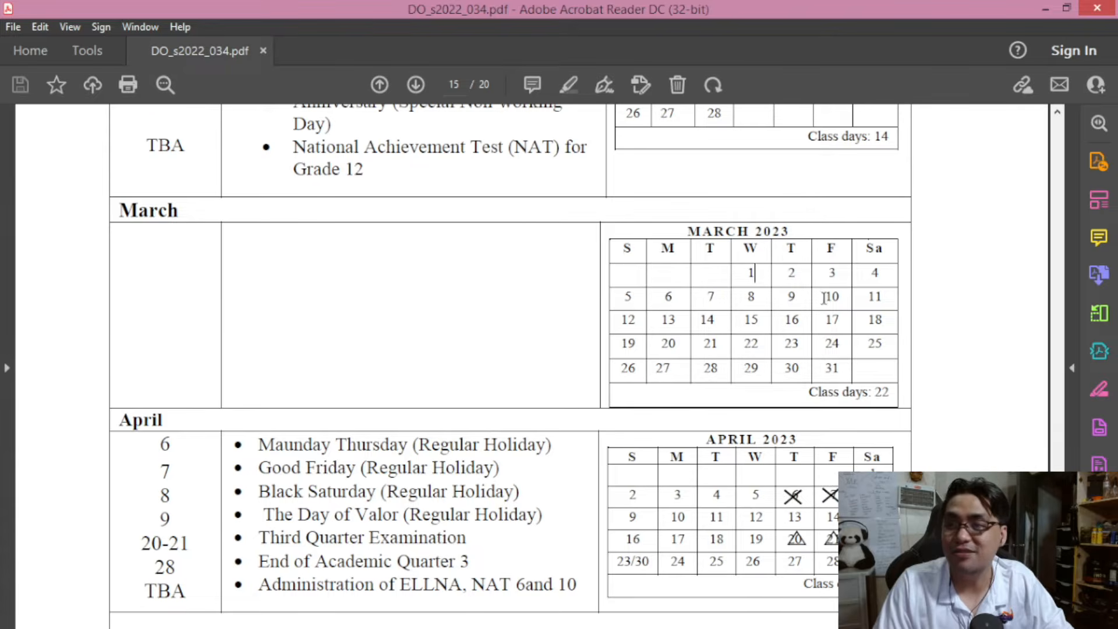
drag(806, 392, 879, 392)
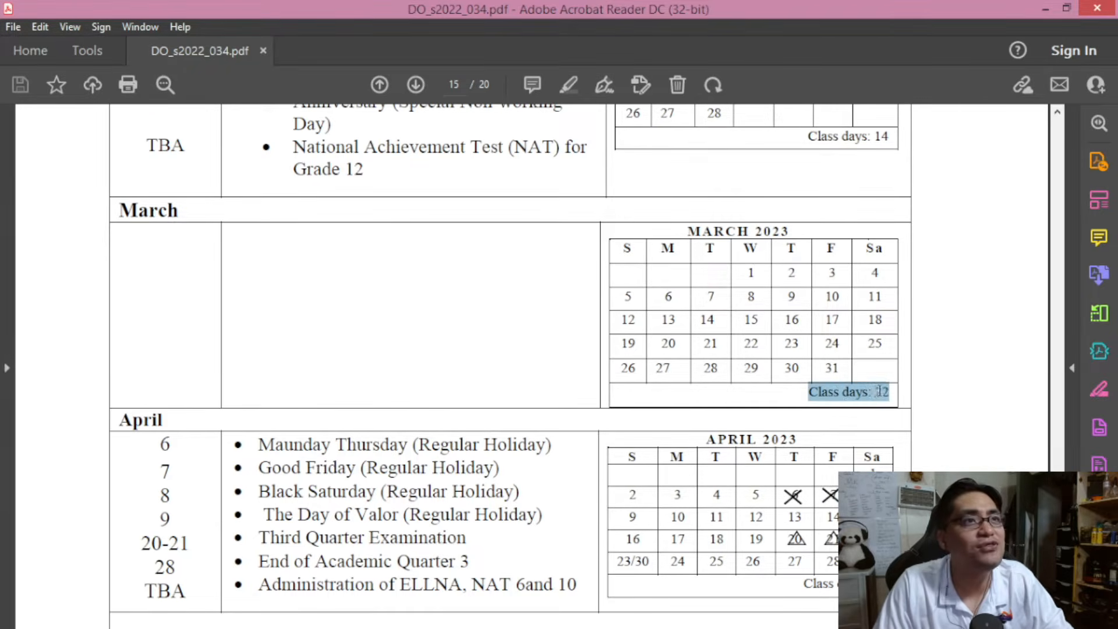
click(871, 391)
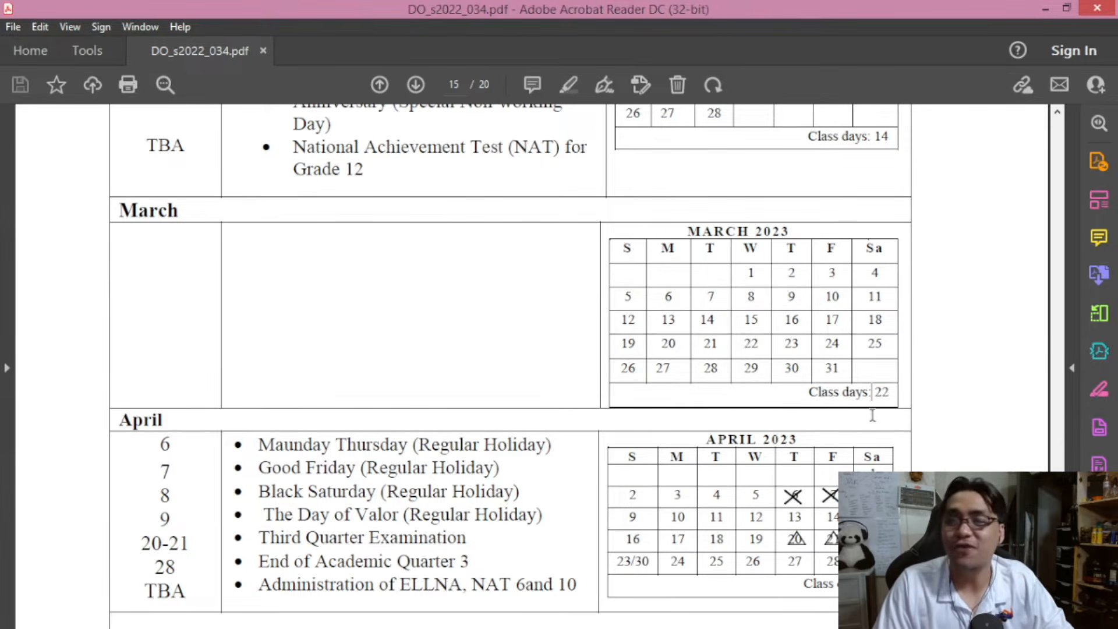
drag(887, 392, 815, 402)
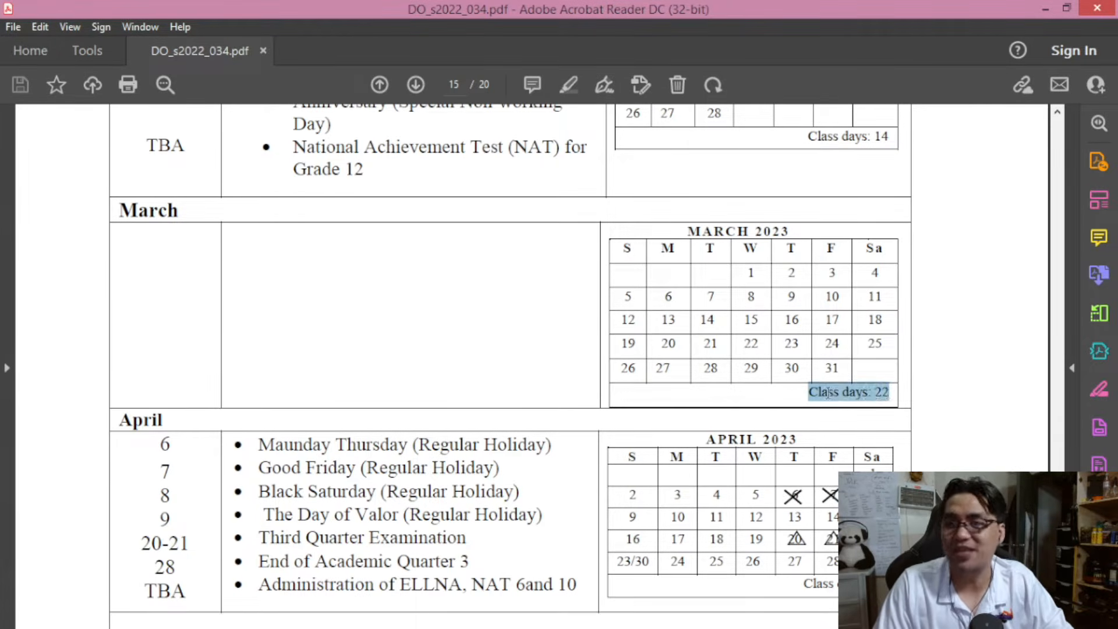
click(848, 397)
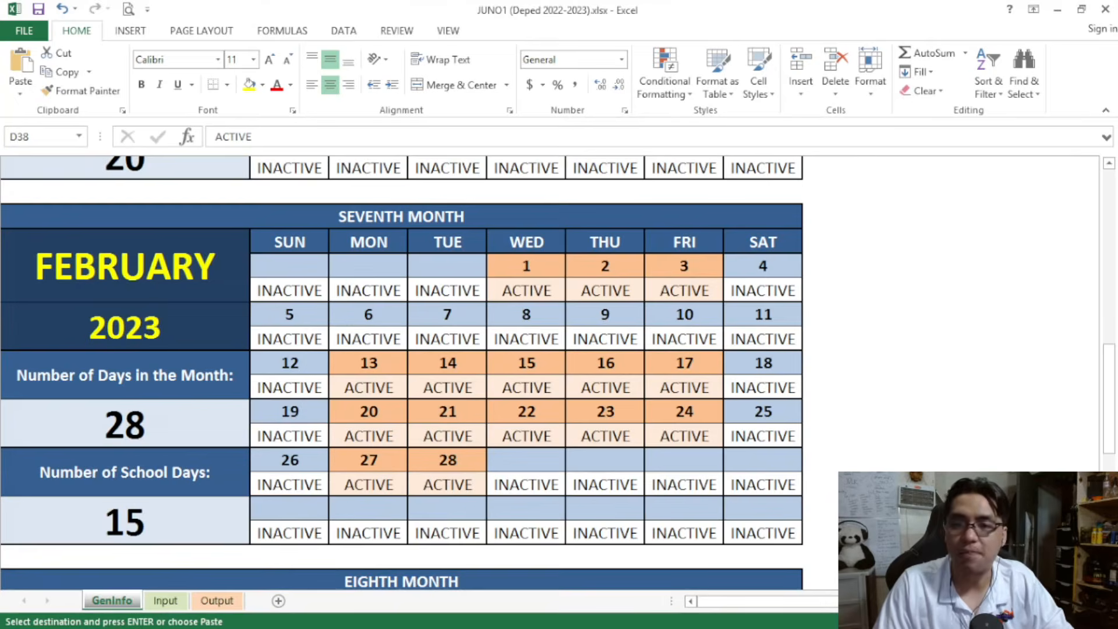
Switch back to the JUNO1 workbook in Excel and check the active days in the Eighth Month calendar for March 2023
click(443, 582)
scroll(443, 583, down, 5)
scroll(439, 584, up, 1)
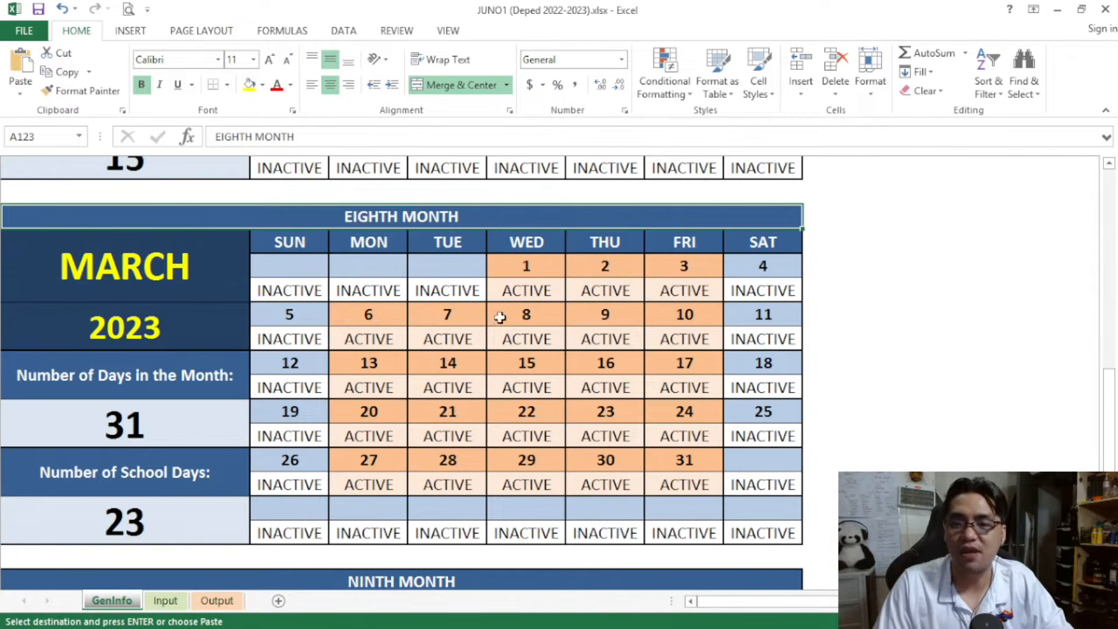
drag(521, 287, 674, 289)
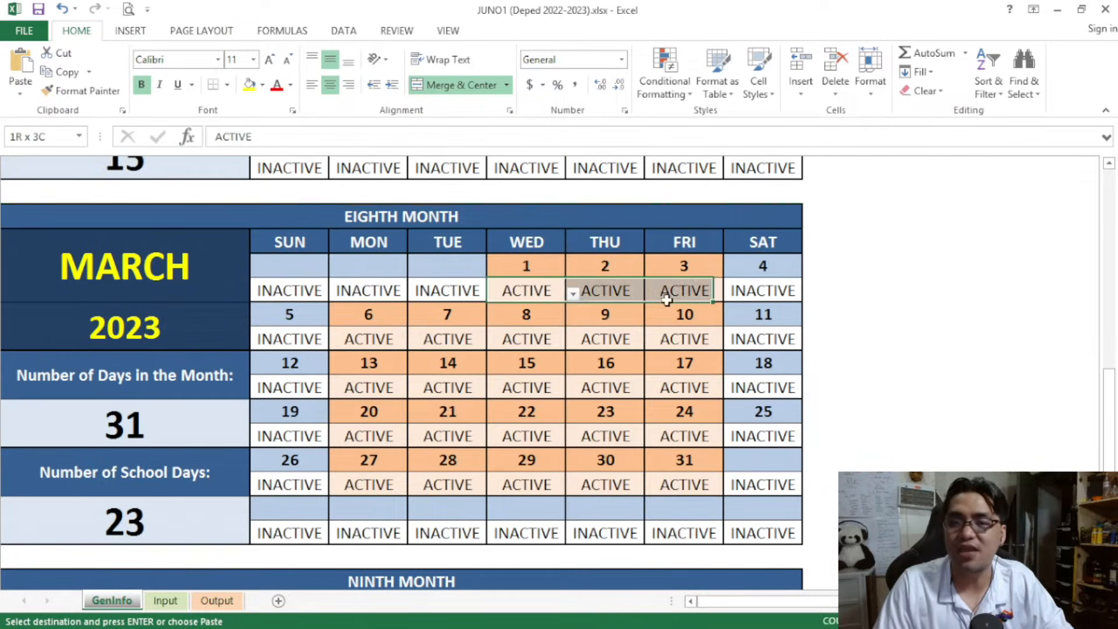
key(ctrl+v)
drag(379, 339, 646, 340)
key(ctrl+v)
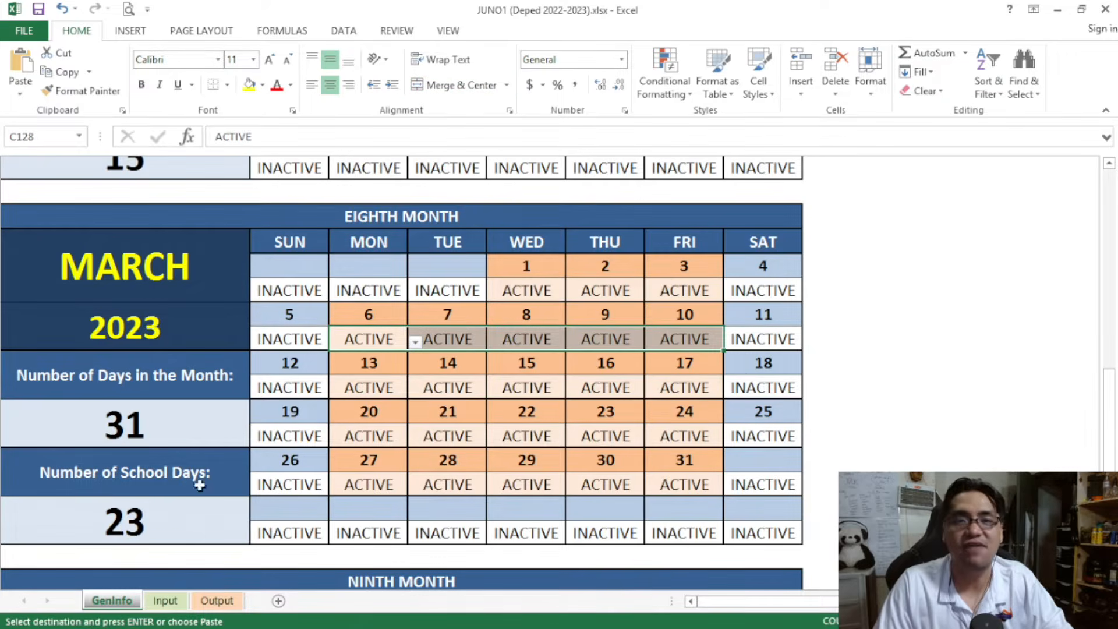
click(169, 282)
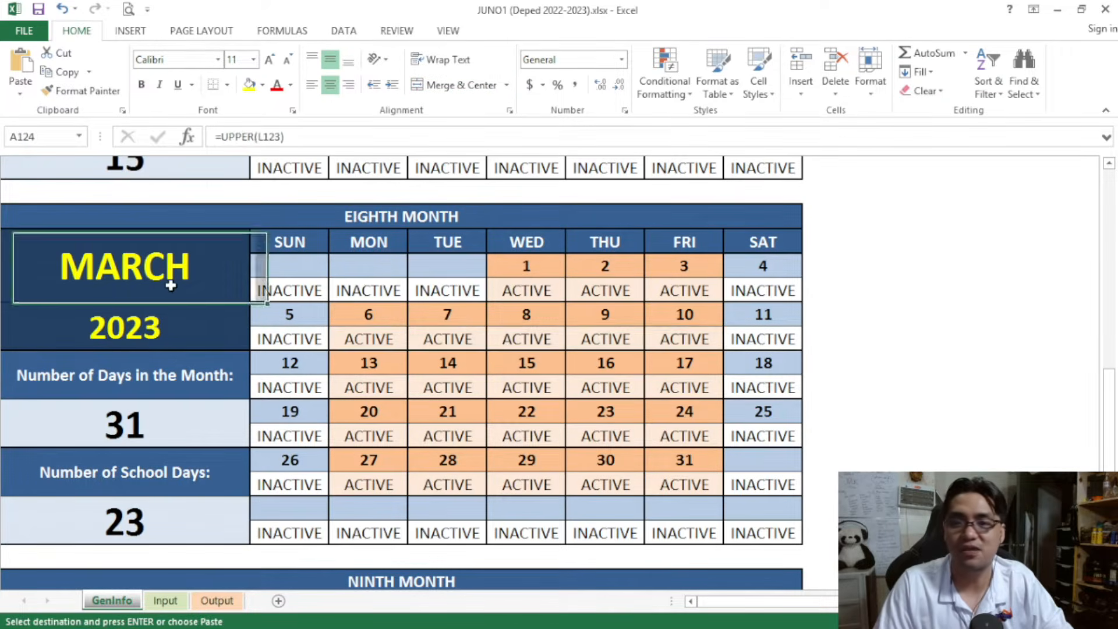
Review the General Information entries from Region to First Month of the School Year and the August 2022 calendar
key(ctrl+Home)
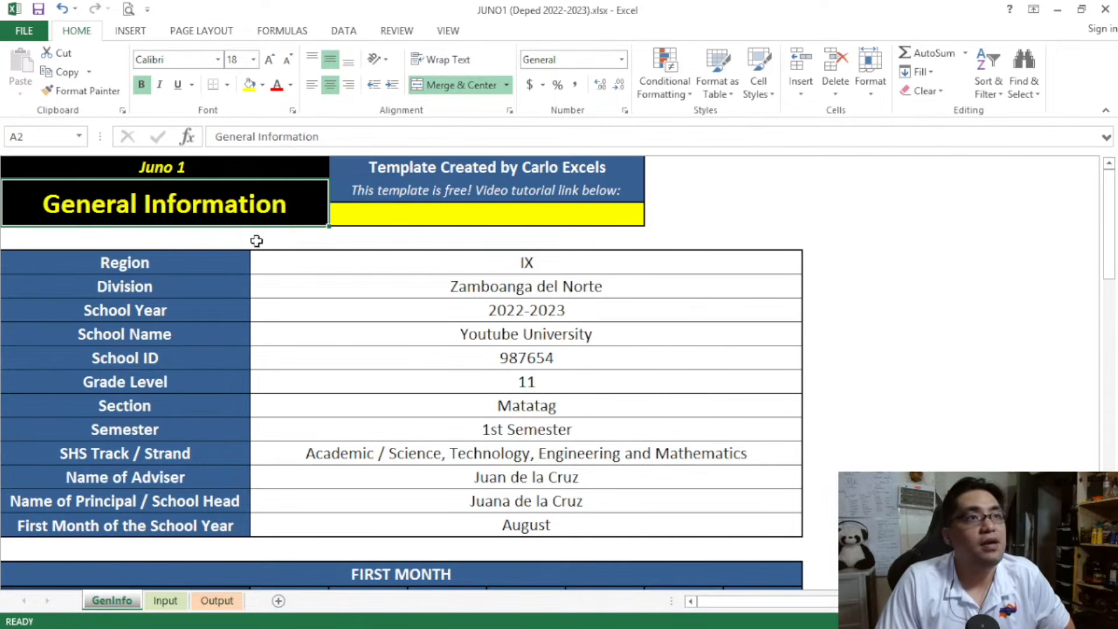
drag(316, 256, 376, 524)
scroll(315, 428, down, 5)
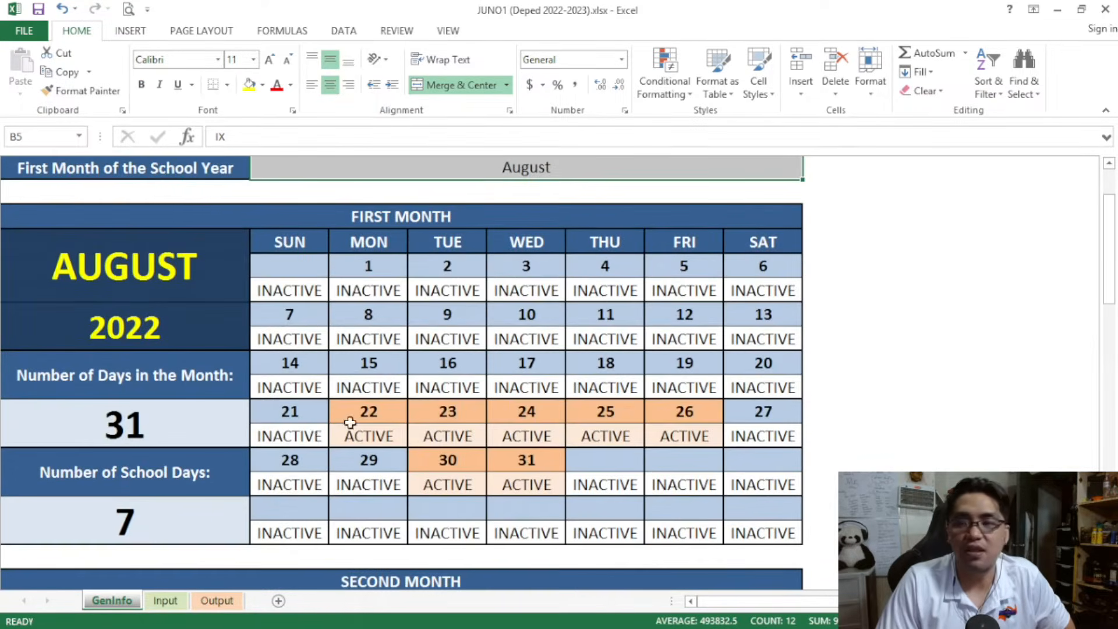
drag(1108, 265, 1109, 221)
click(235, 201)
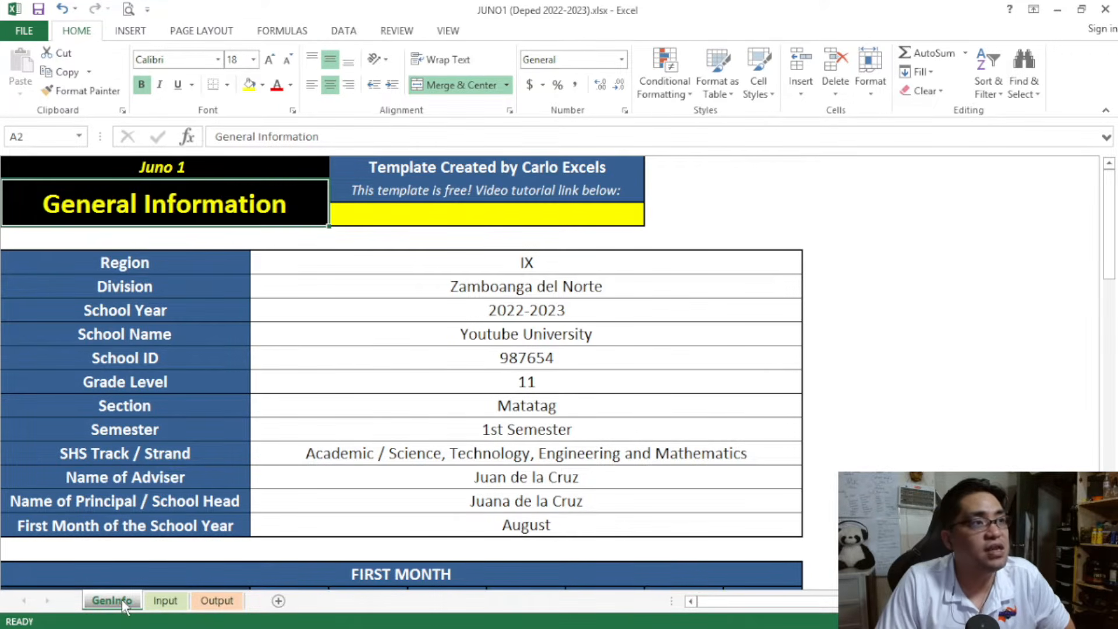
Open the Input sheet and examine the student name, sex and month of enrollment columns of Raw Attendance Data
click(167, 603)
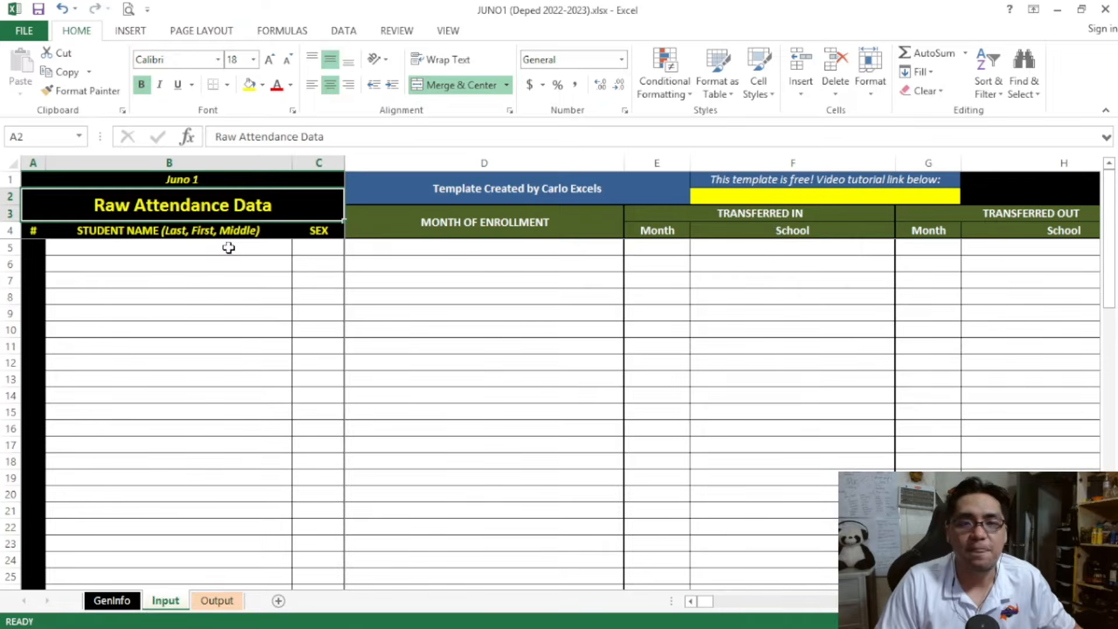
drag(228, 248, 240, 552)
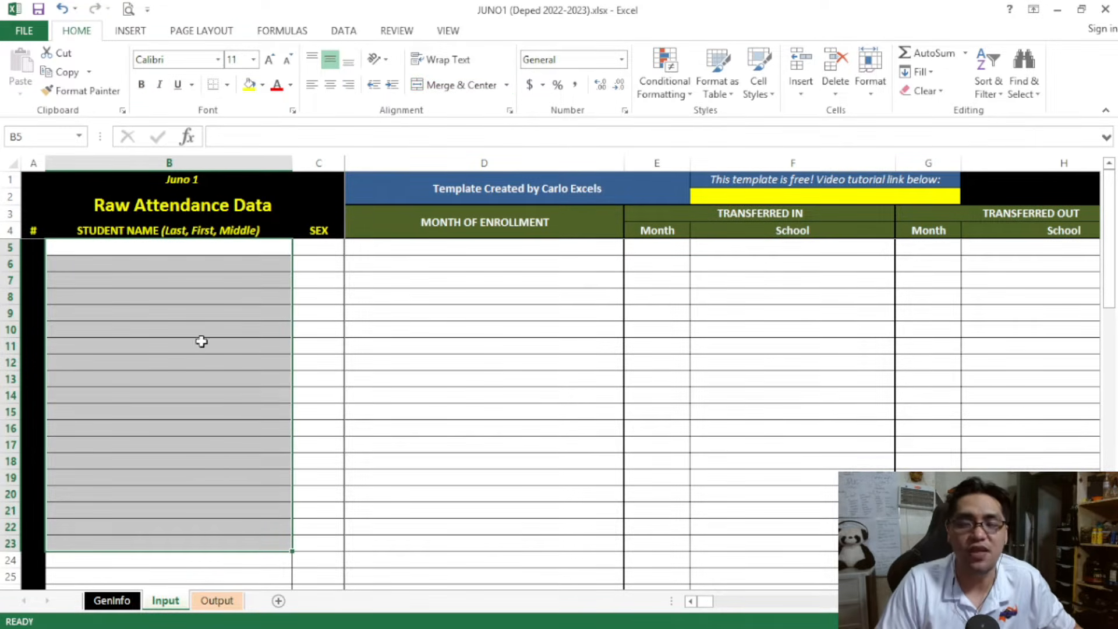
click(194, 248)
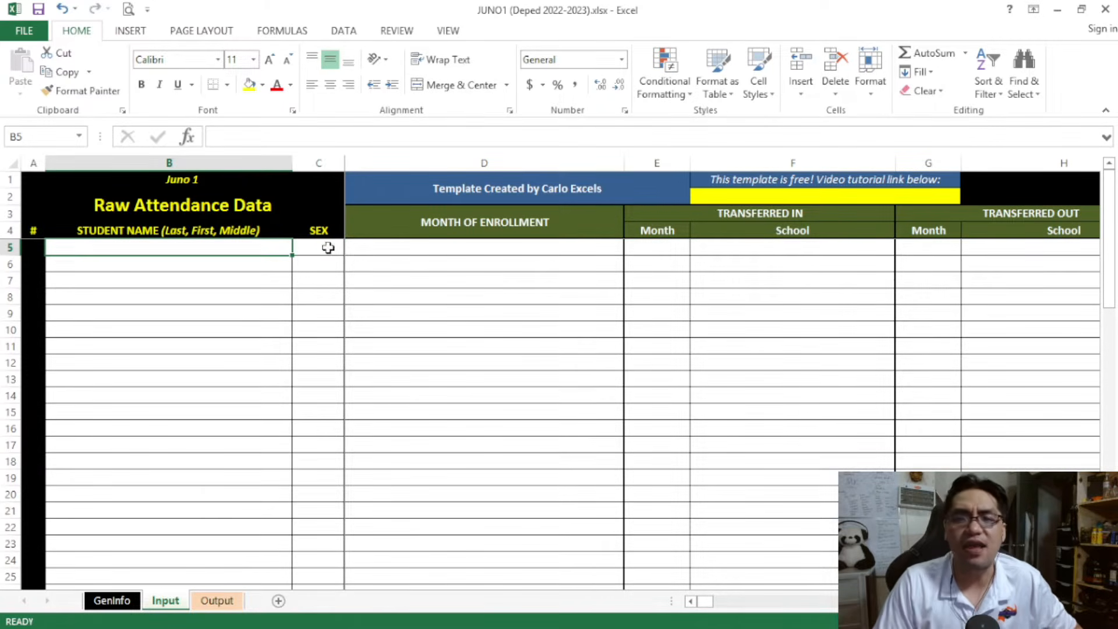
drag(322, 244, 327, 464)
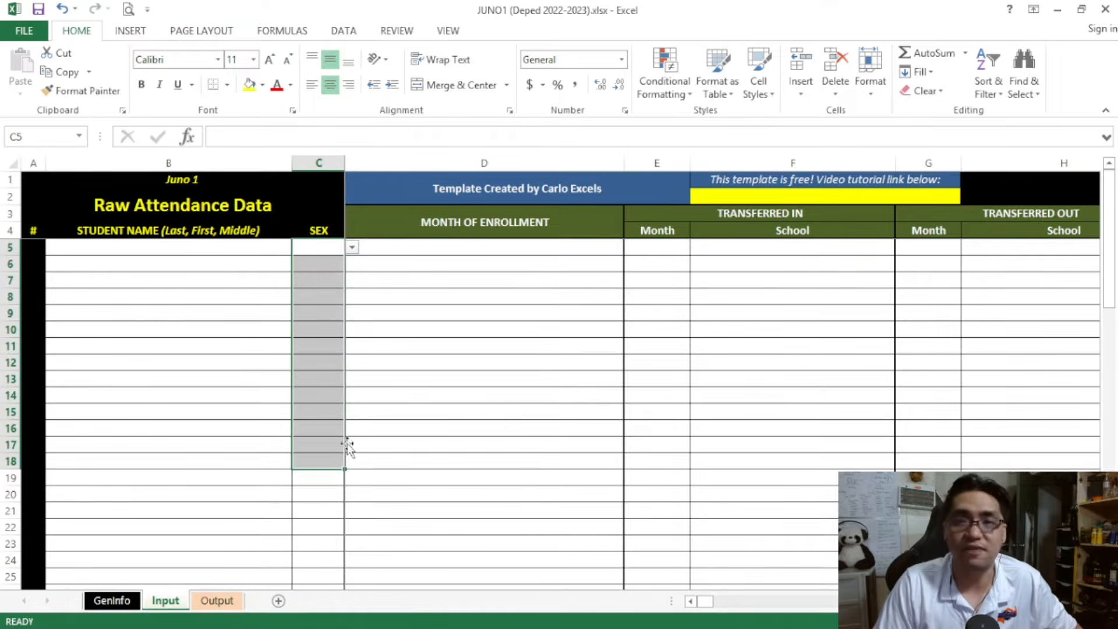
click(471, 227)
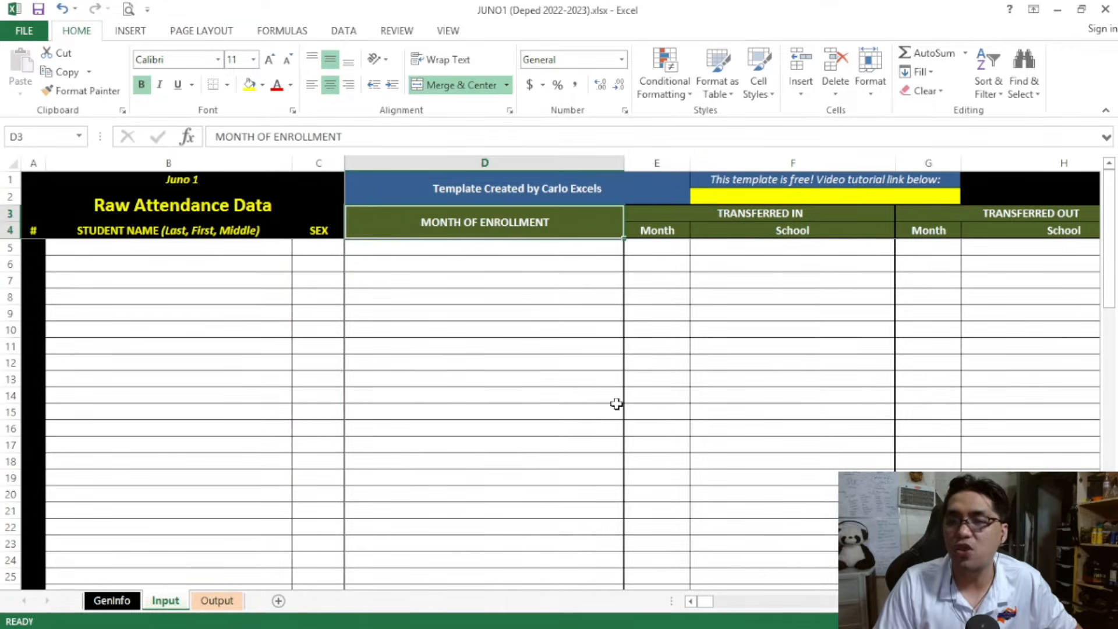
Examine the Raw Attendance Data's transferred out, NLPA and weekly attendance columns, starting with August
drag(712, 605, 713, 607)
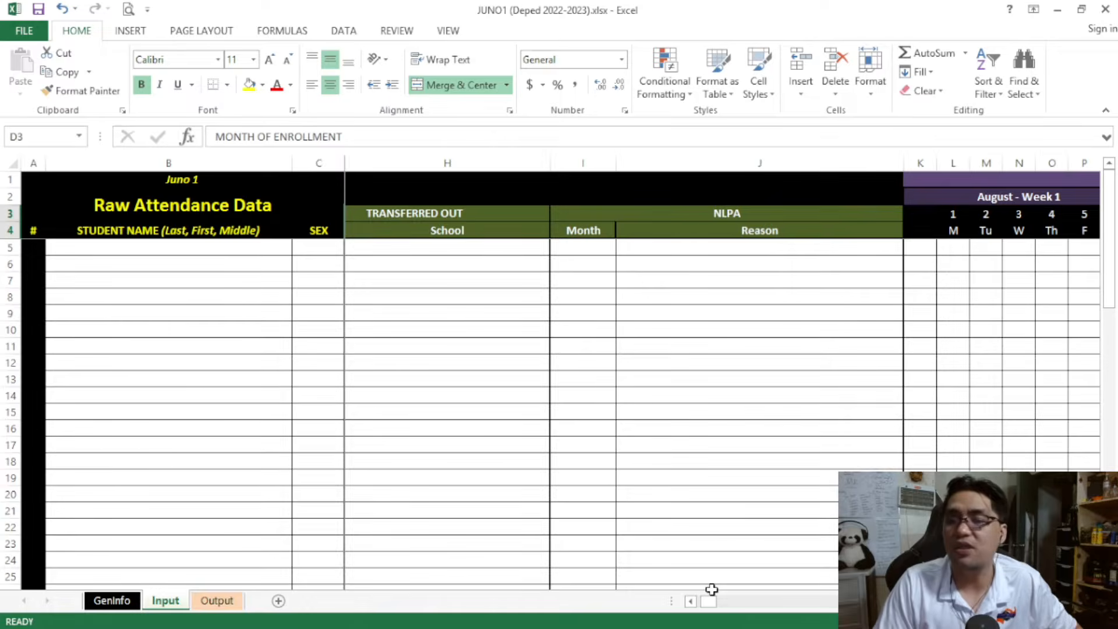
drag(714, 600, 724, 609)
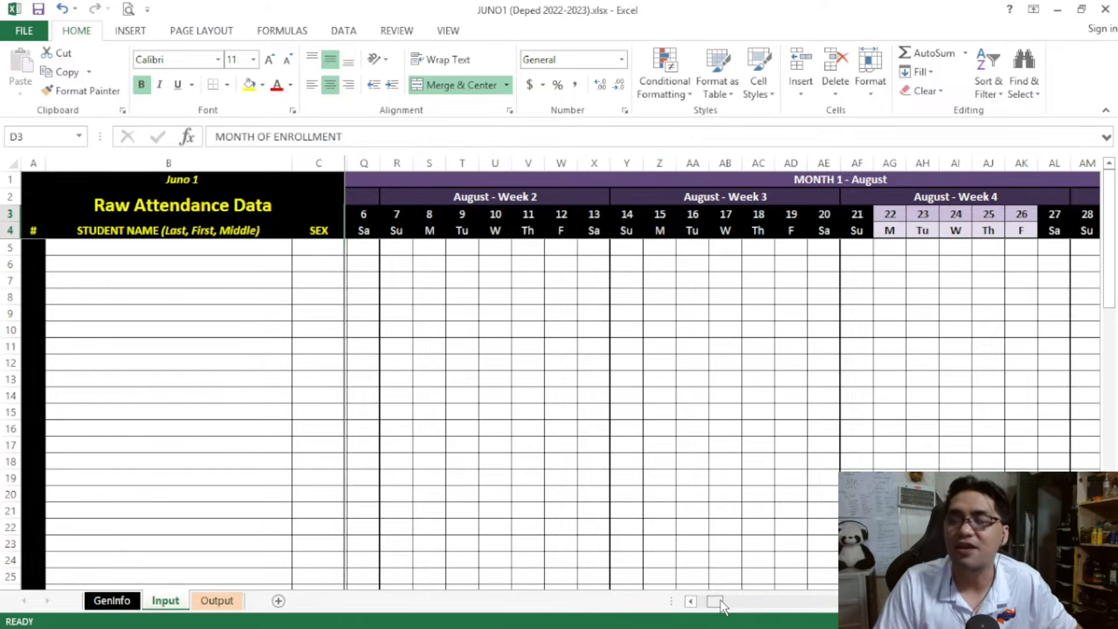
drag(723, 606, 856, 596)
Copy one student's full name from the source list and paste it as values into B5 under Student Name
drag(949, 598, 674, 564)
click(212, 250)
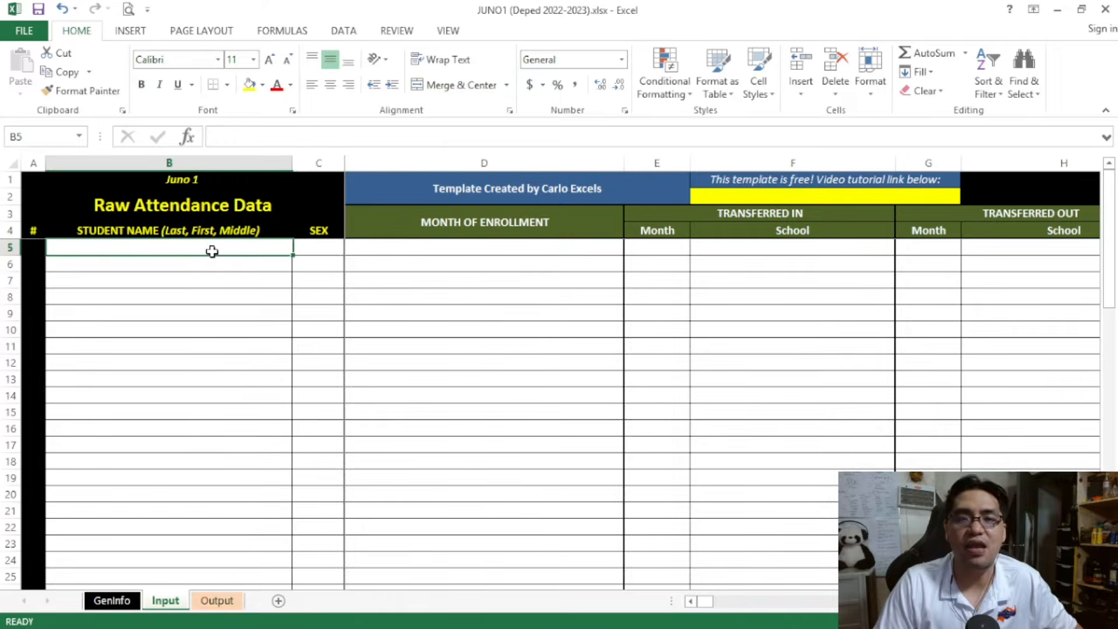
key(alt+Tab)
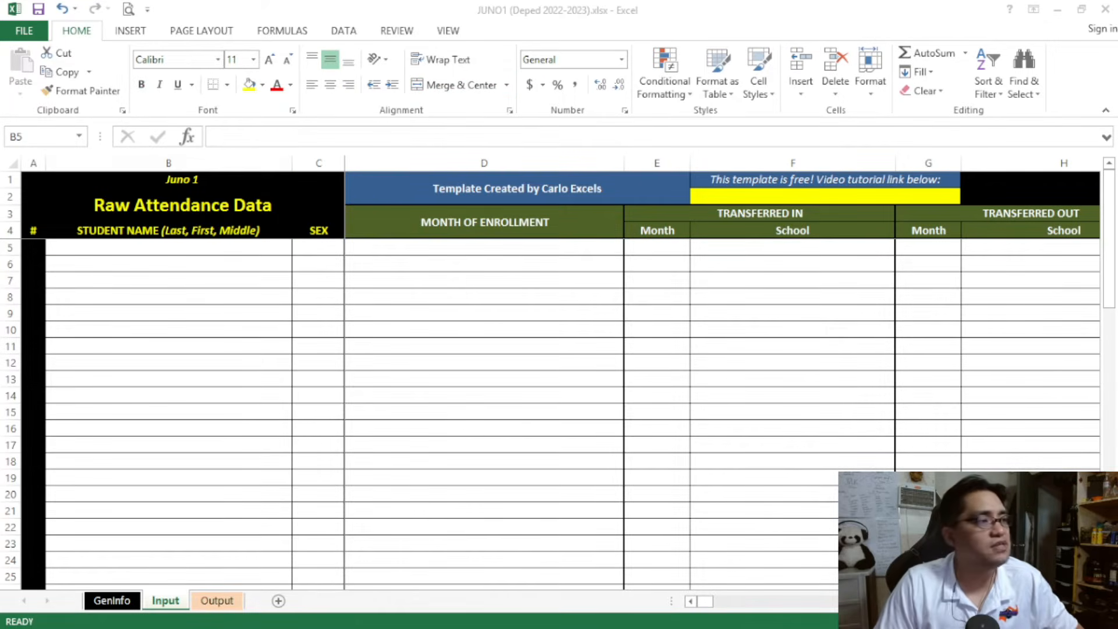
click(181, 249)
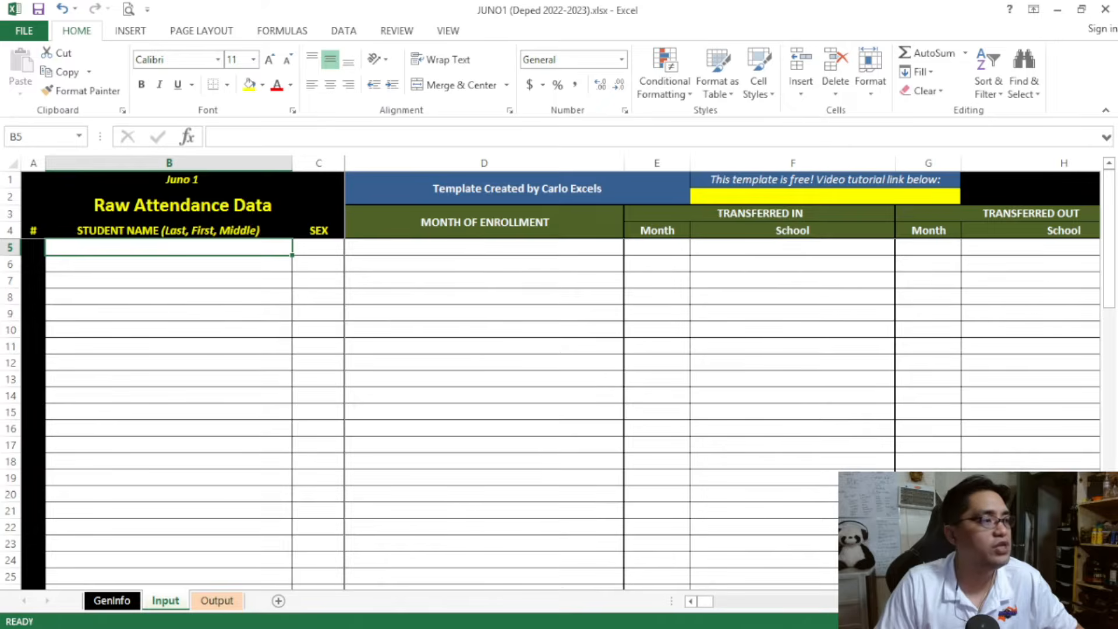
key(alt+Tab)
key(alt+Tab)
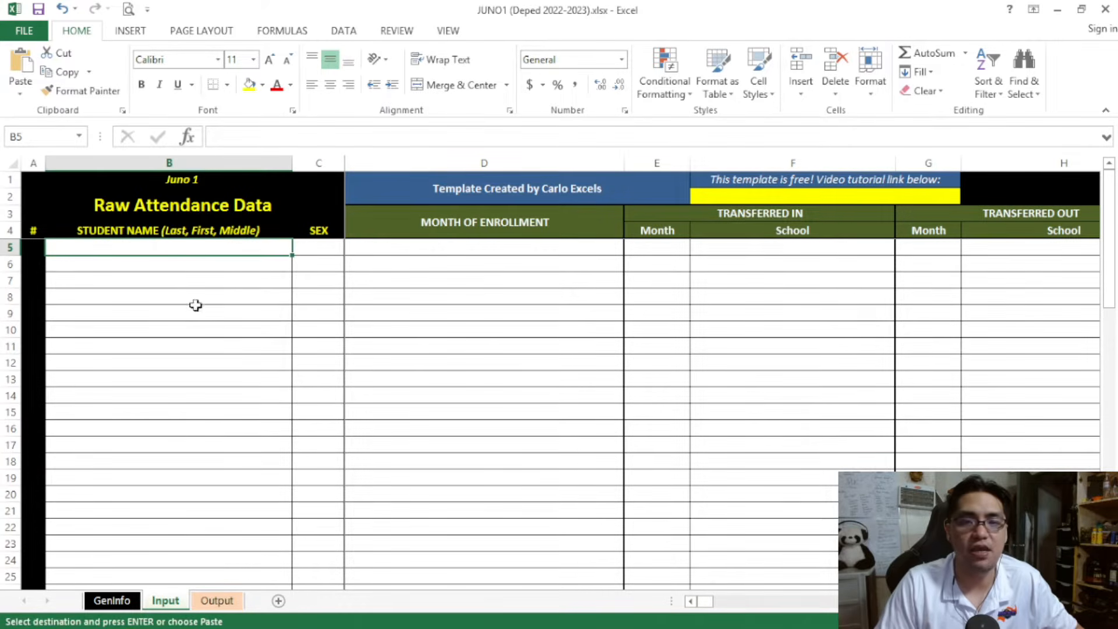
right_click(178, 248)
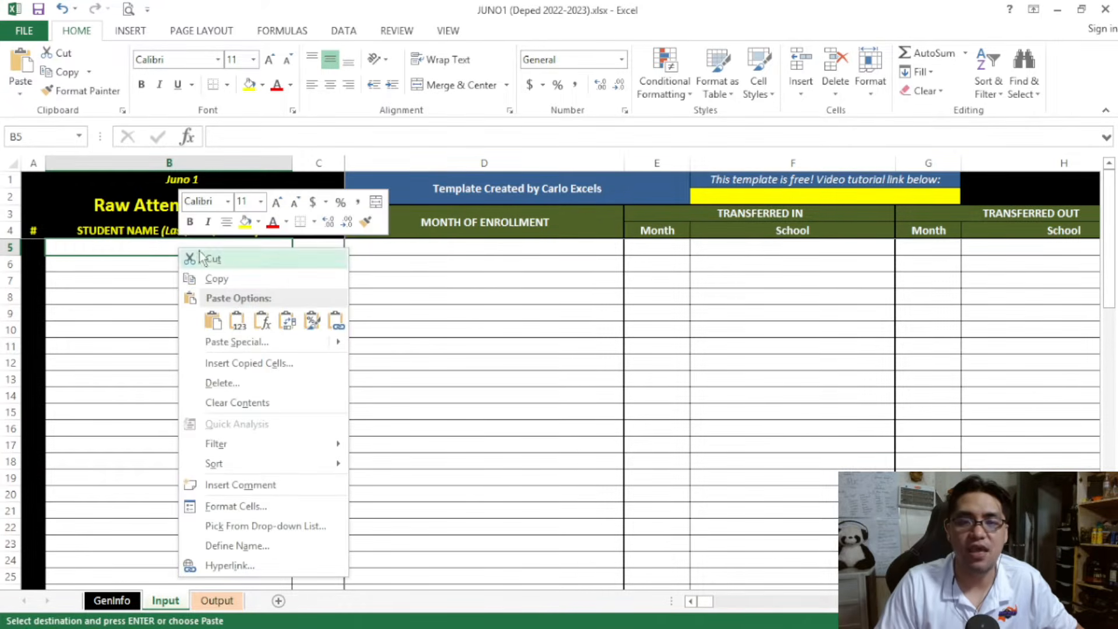
click(236, 315)
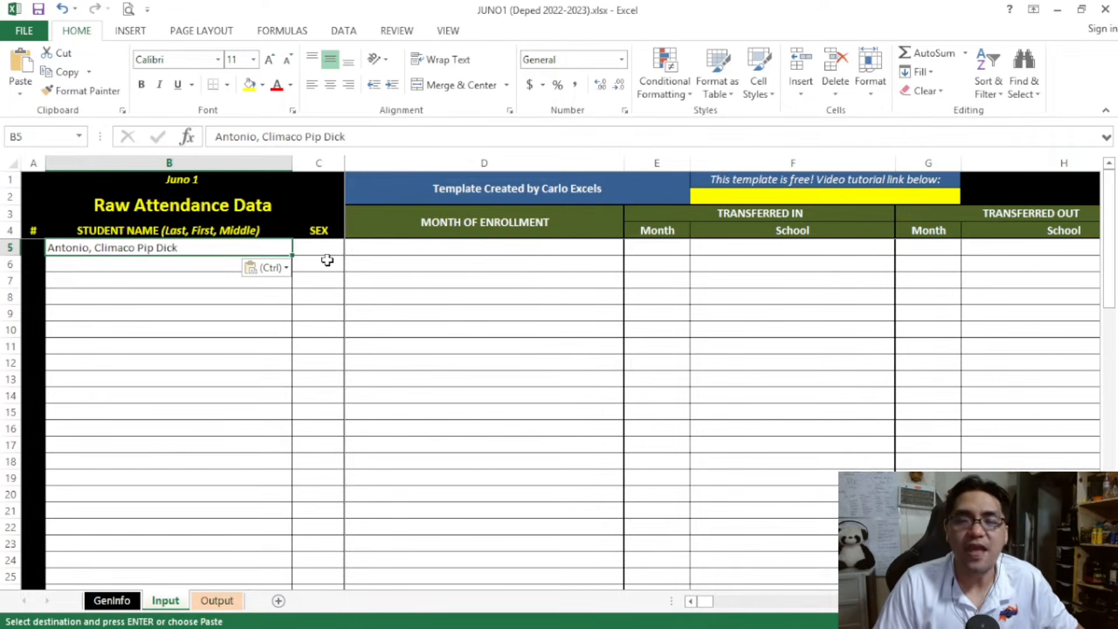
Set the sex of the first student in C5 to MALE
click(327, 248)
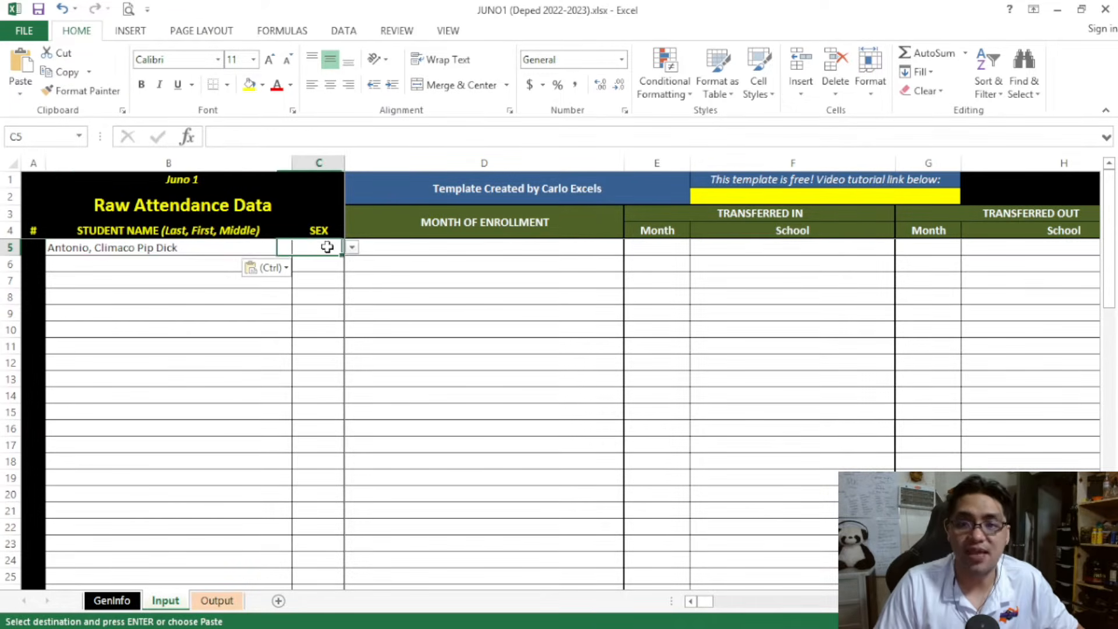
click(352, 249)
click(336, 271)
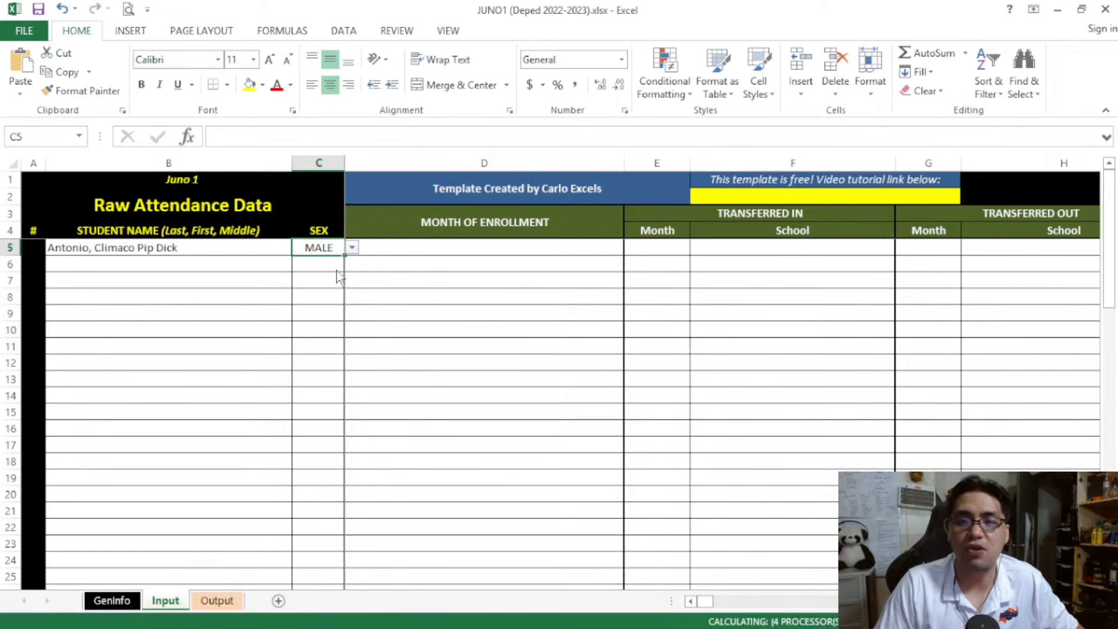
Clear the test name and sex from the first student row and return to B5
drag(187, 250, 307, 289)
key(Delete)
click(218, 247)
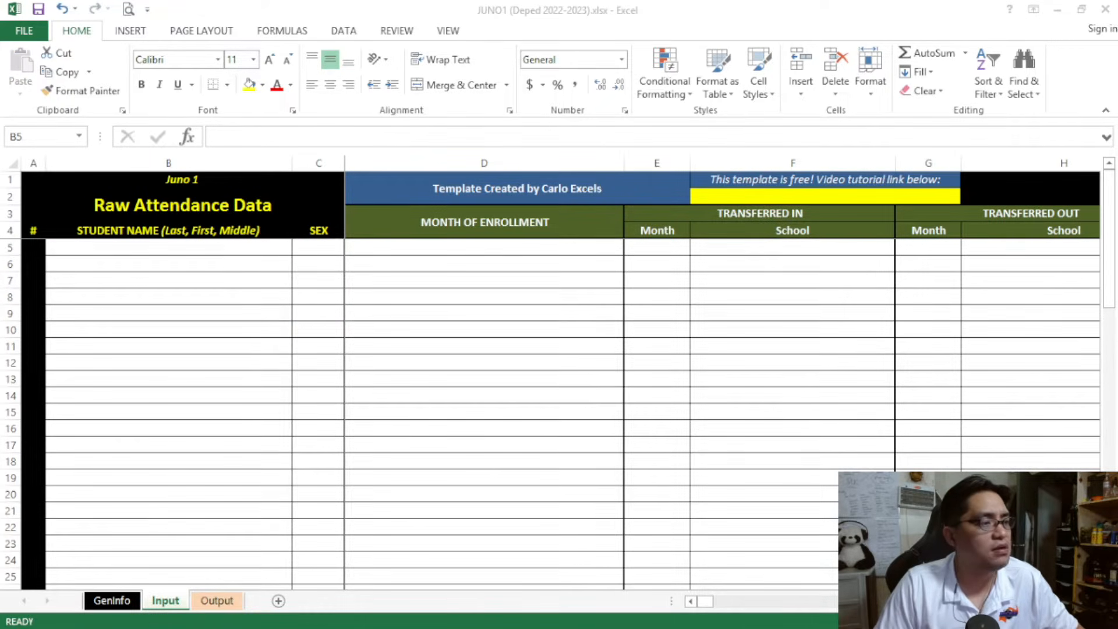
Copy the full student list grouped by sex, males first, and paste the names and sexes as values starting at B5
key(ctrl+c)
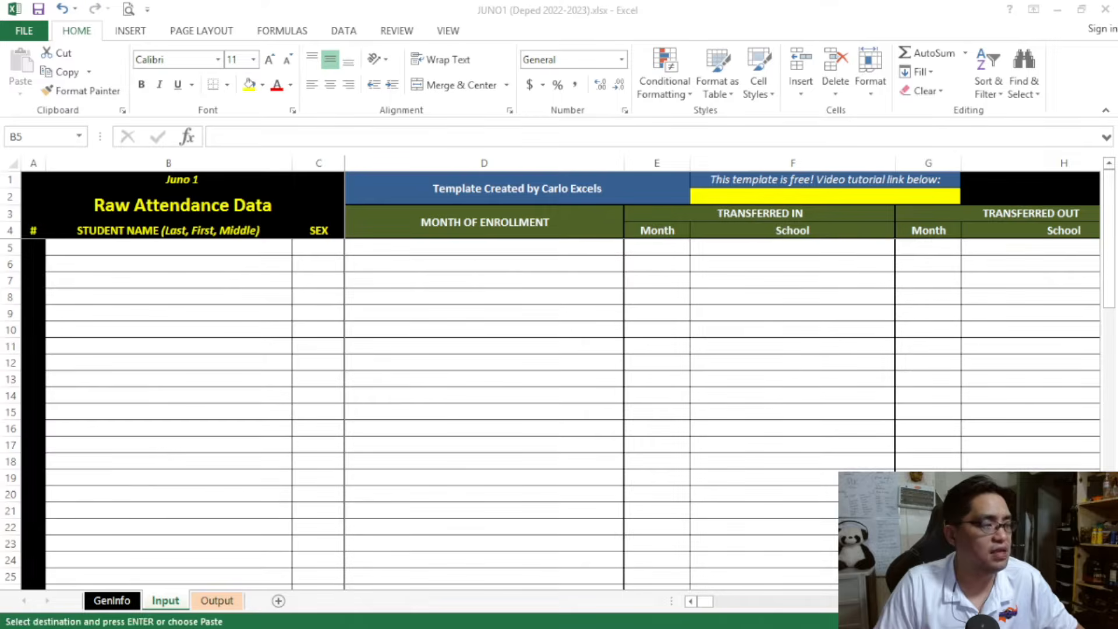
right_click(175, 247)
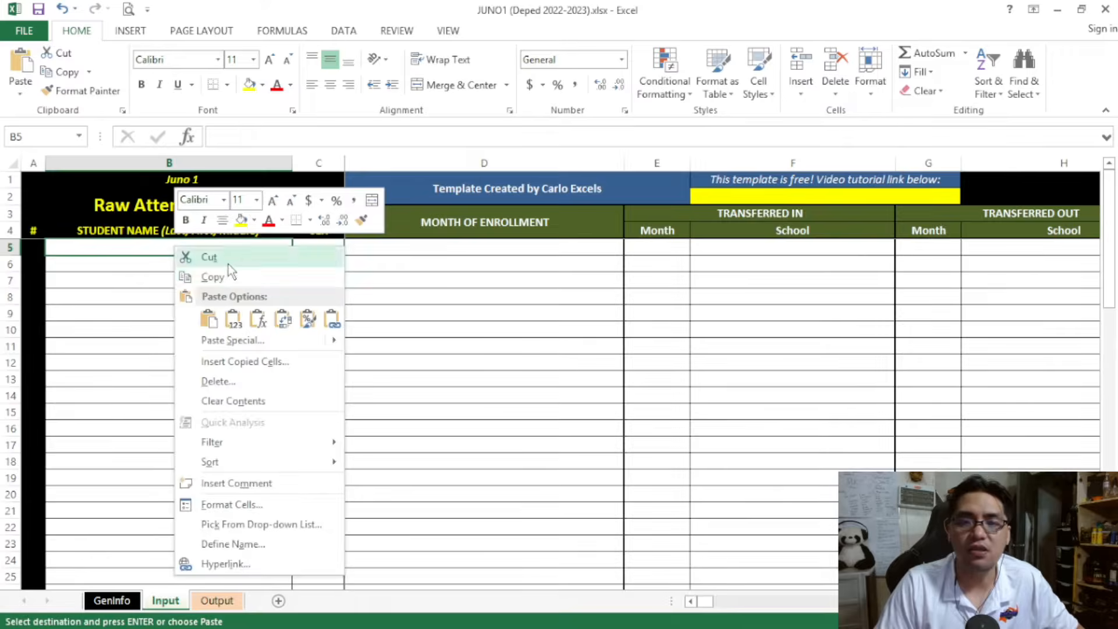
click(236, 320)
click(242, 322)
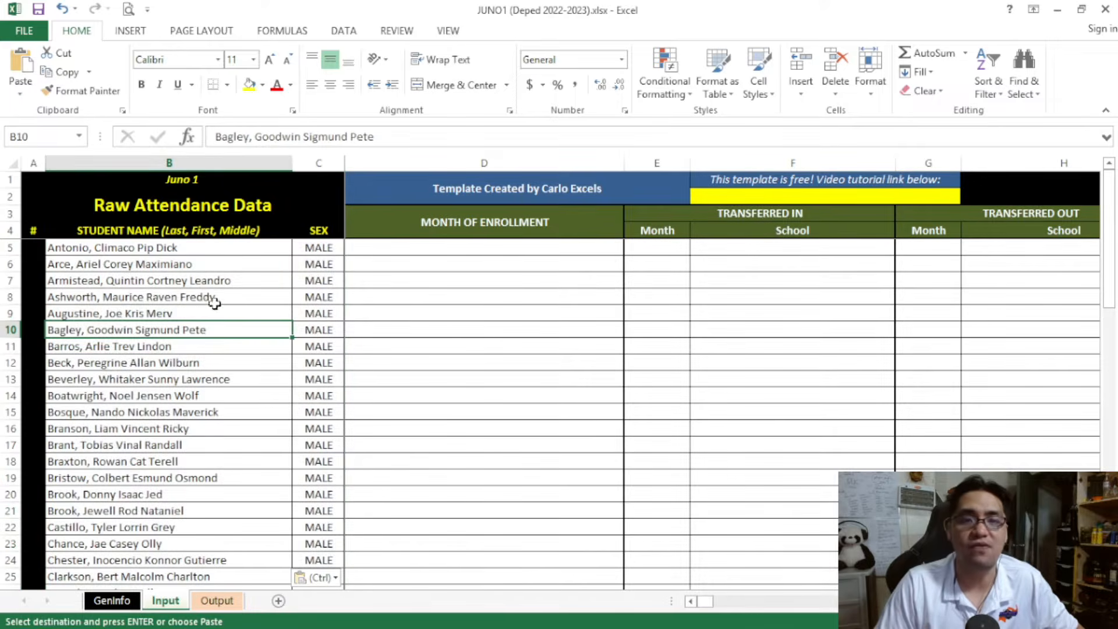
Review the pasted names and sexes from the first male student through the female students to the empty rows below
click(166, 249)
scroll(262, 389, down, 8)
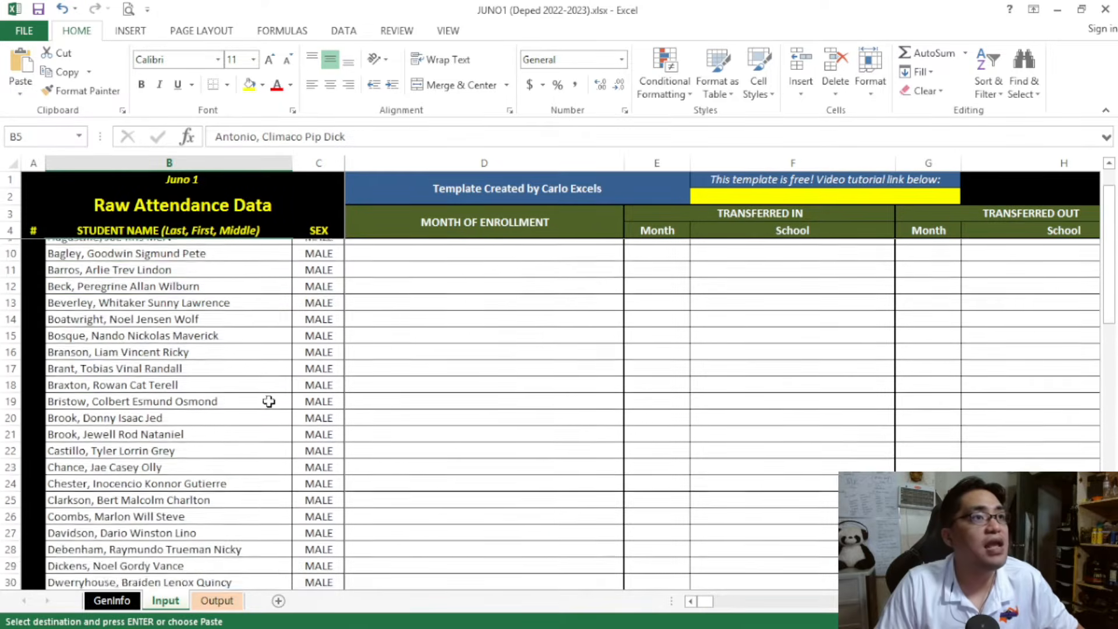
scroll(272, 402, down, 2)
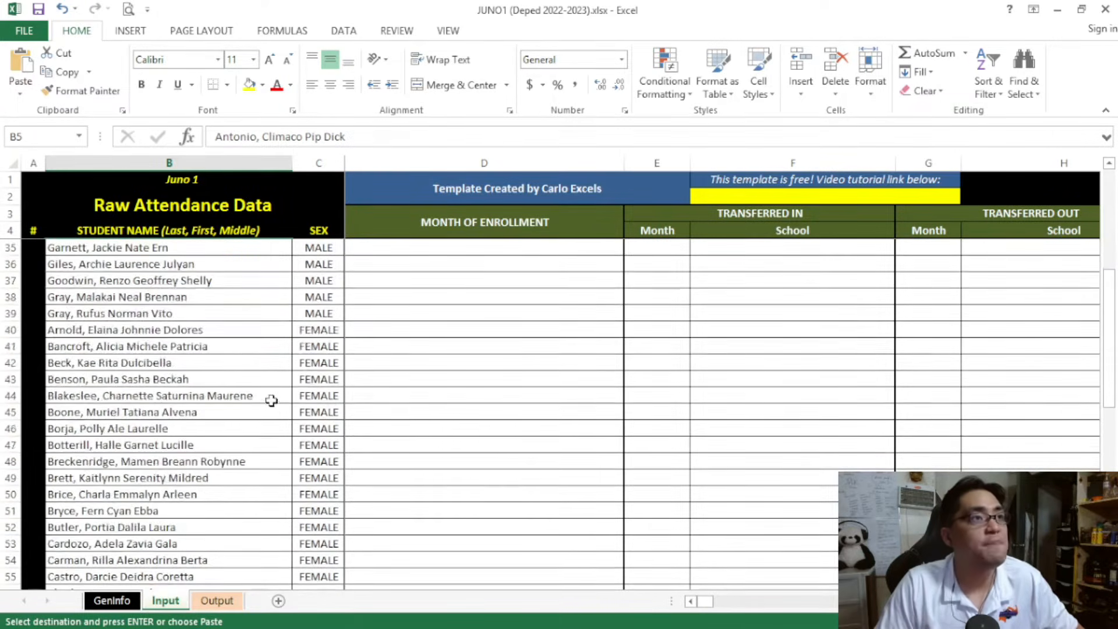
click(236, 344)
scroll(256, 362, down, 2)
scroll(256, 362, down, 6)
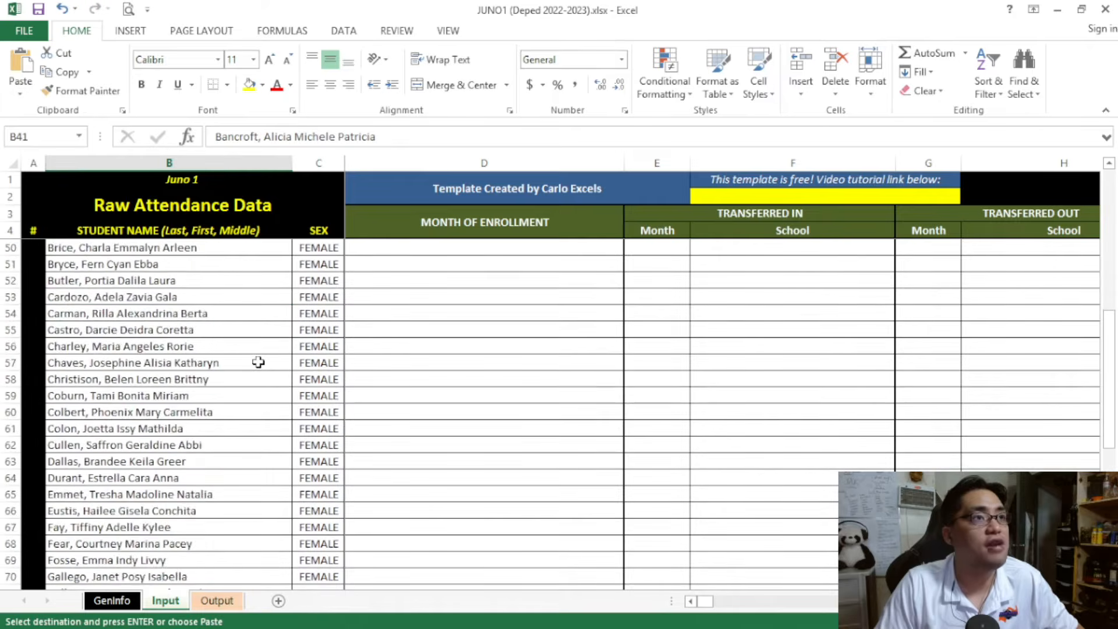
scroll(258, 363, up, 3)
scroll(258, 362, up, 15)
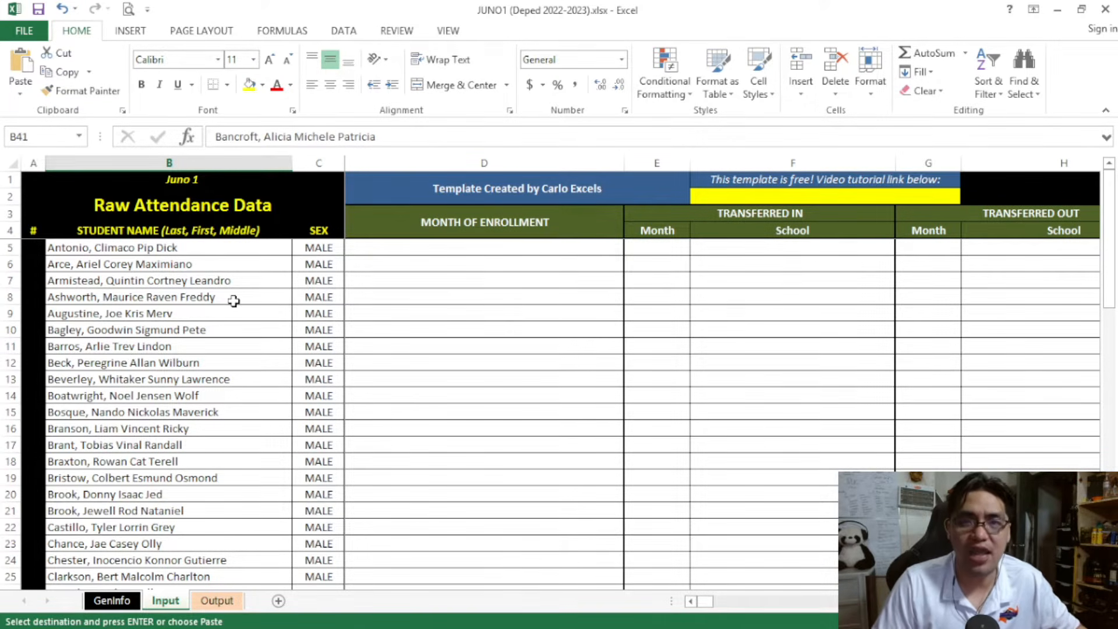
click(232, 244)
scroll(287, 293, down, 18)
scroll(305, 310, down, 2)
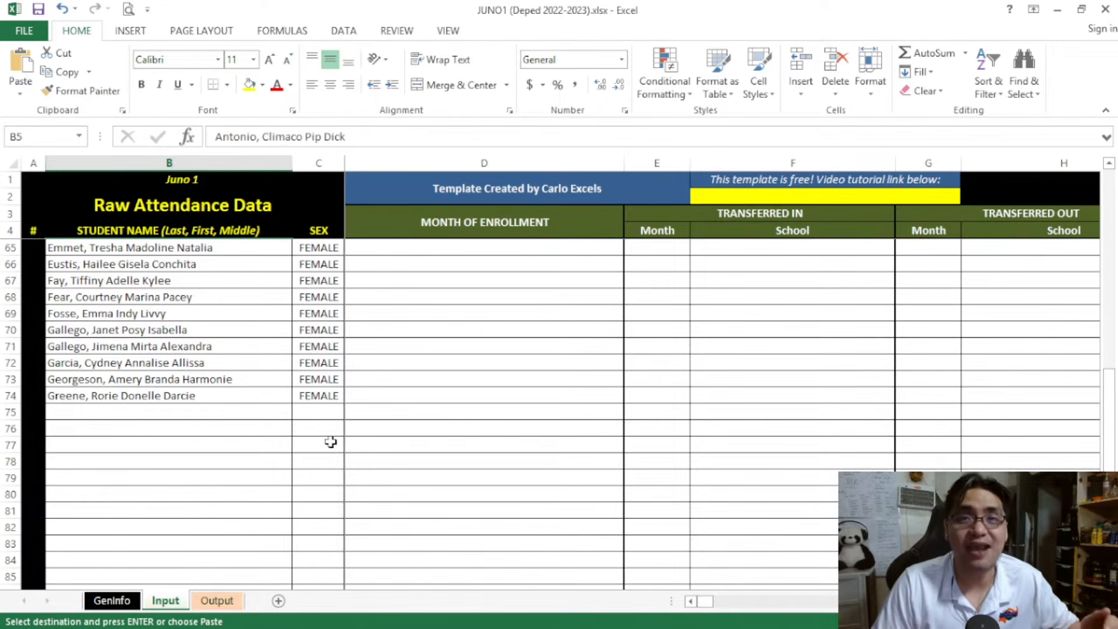
click(330, 443)
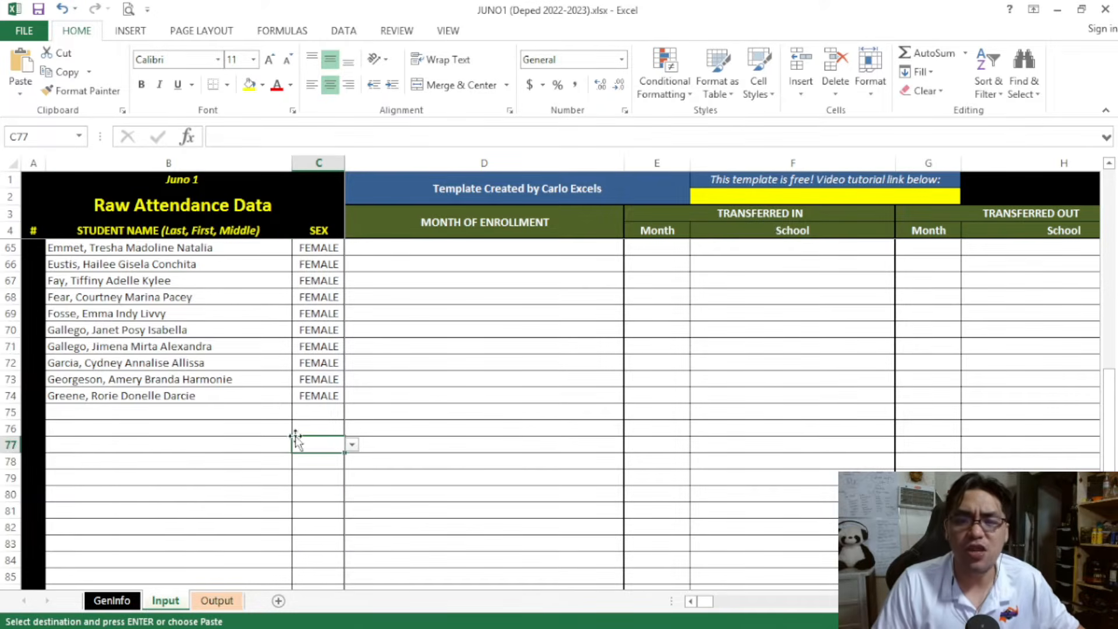
scroll(291, 440, up, 17)
scroll(282, 438, up, 3)
Clear the pasted student names and sexes from the range B5:C86
click(166, 249)
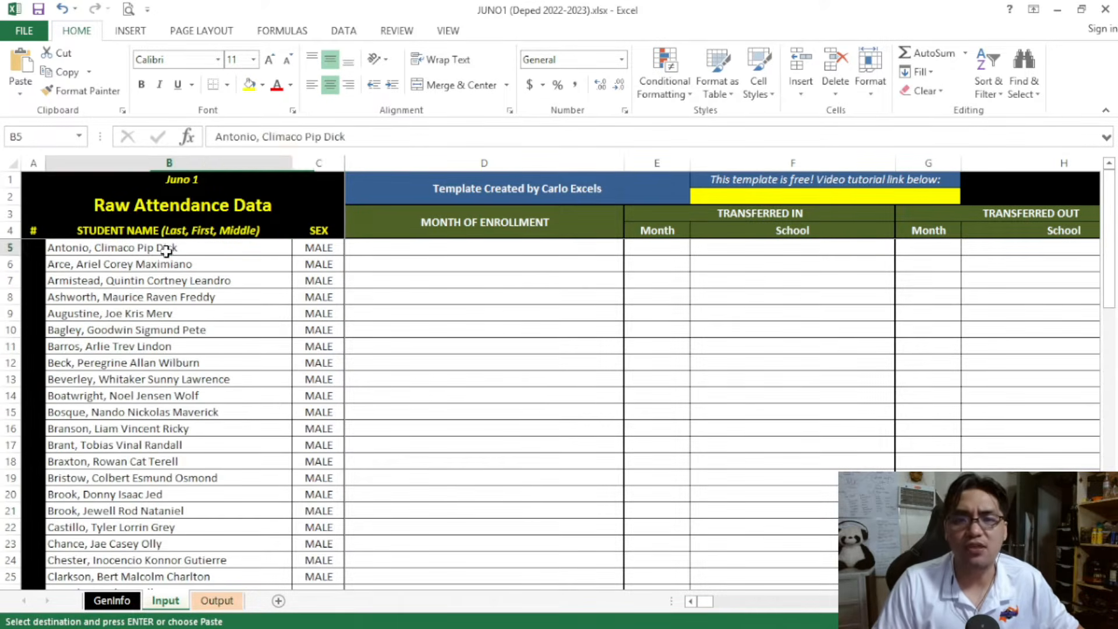
scroll(237, 324, down, 19)
scroll(308, 428, down, 4)
shift+click(314, 438)
key(Delete)
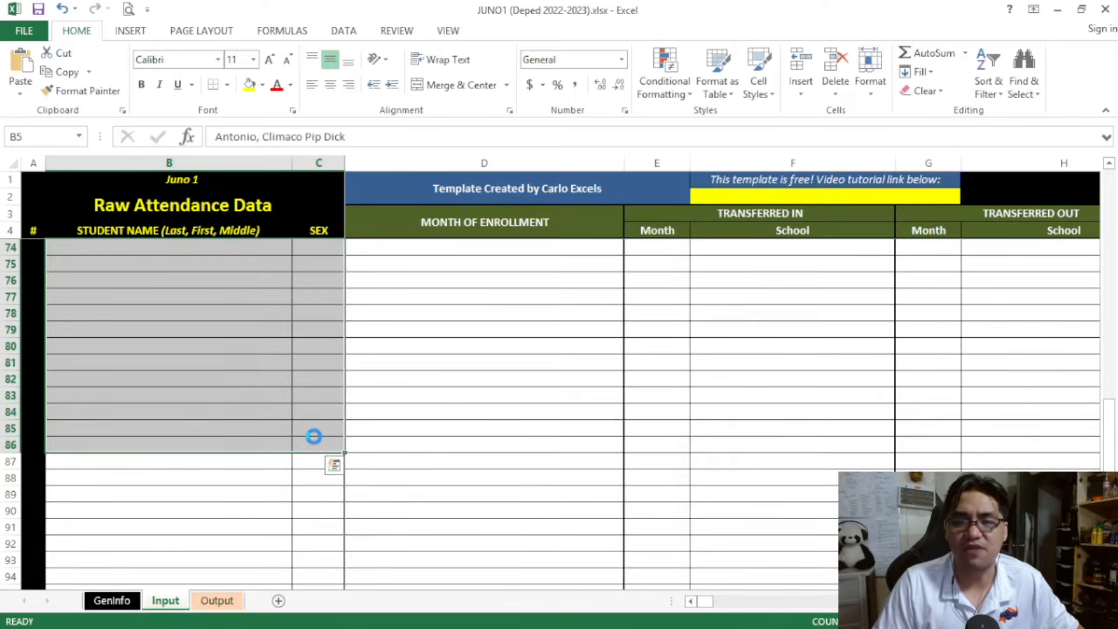
Copy the alphabetical student list with mixed sexes and paste its names and sexes as values starting at B5
key(alt+Tab)
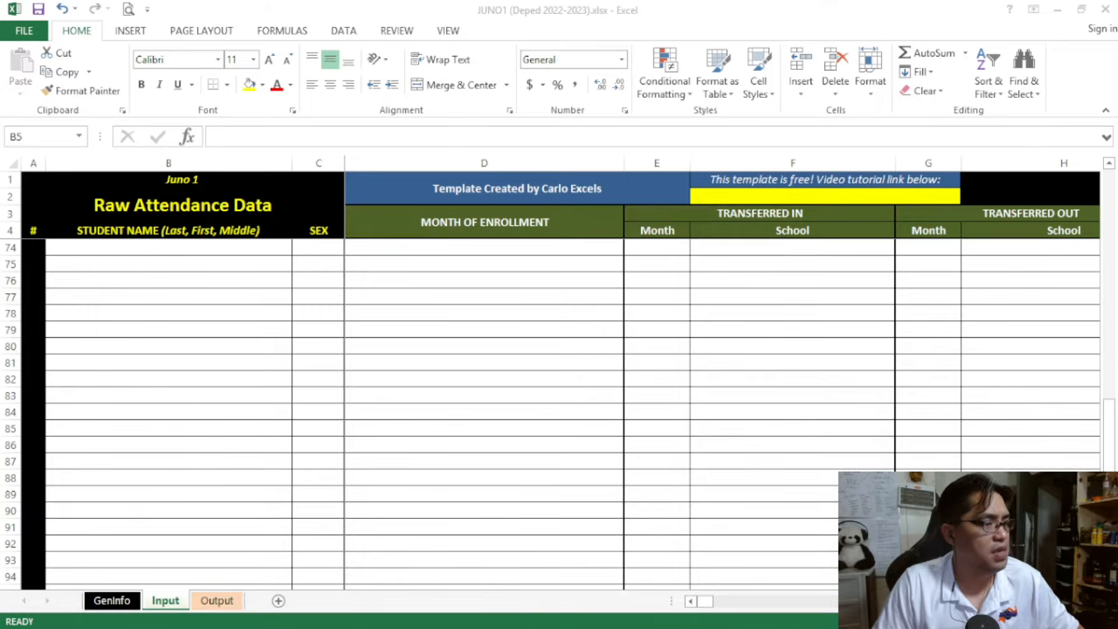
key(ctrl+c)
click(180, 336)
scroll(180, 336, up, 20)
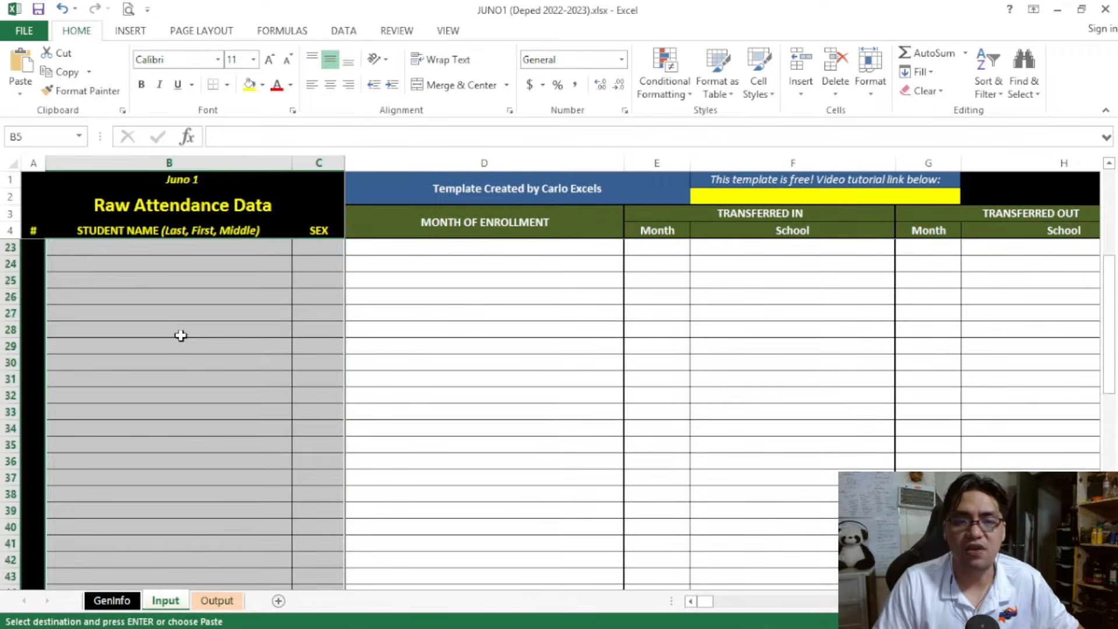
click(142, 247)
click(201, 318)
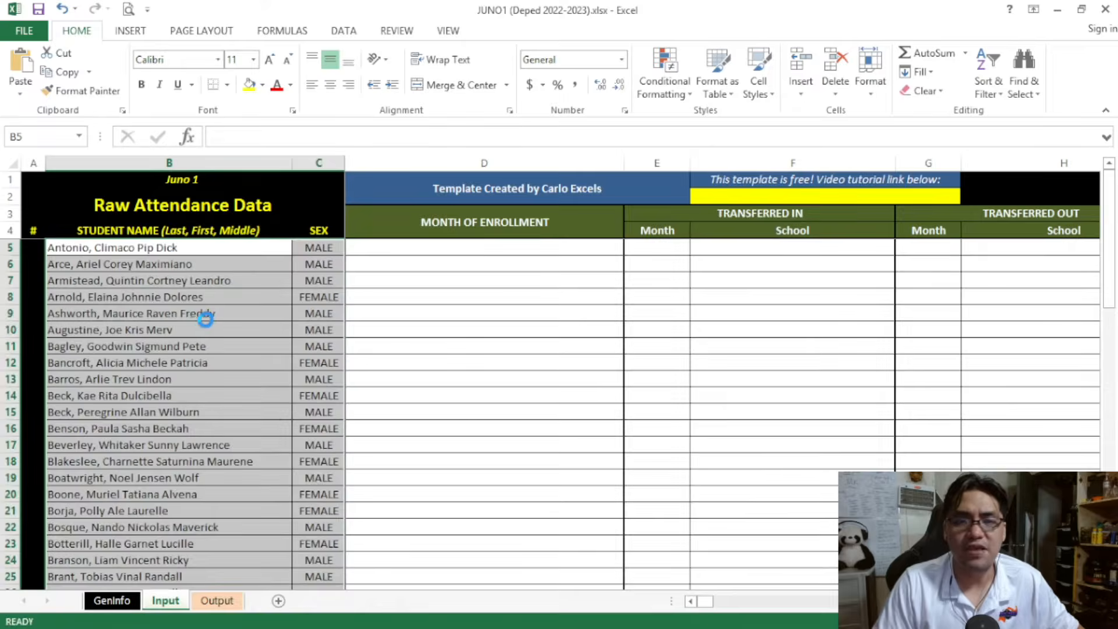
key(ctrl)
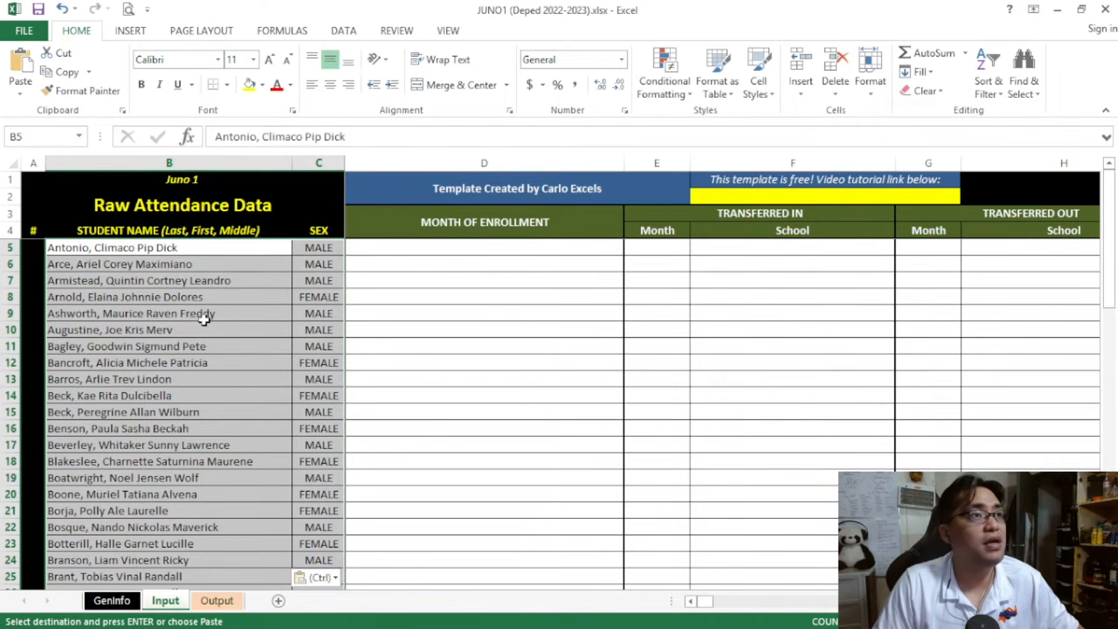
Examine the alphabetical order of the student names and the mixed MALE and FEMALE entries in the Sex column
scroll(204, 319, up, 5)
click(203, 319)
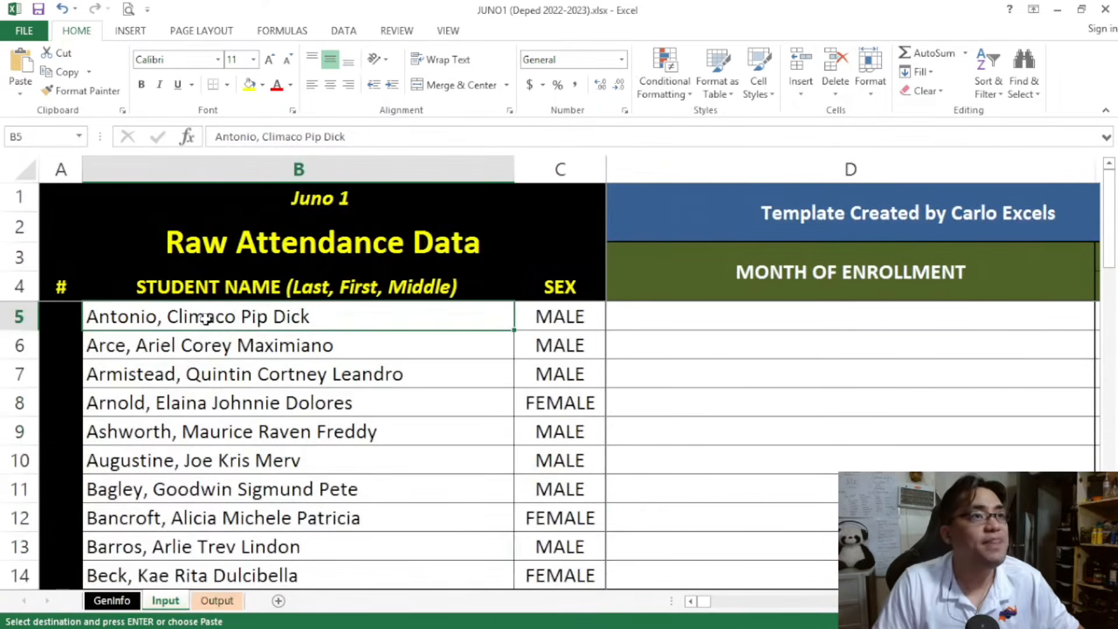
drag(1105, 215, 1106, 211)
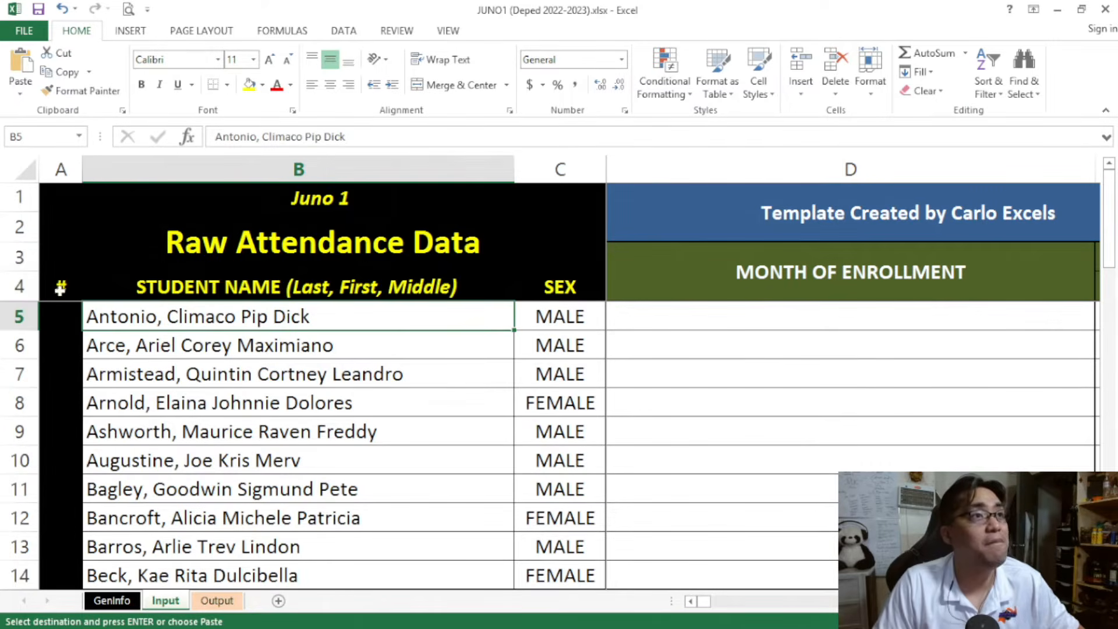
click(374, 343)
drag(559, 318, 562, 404)
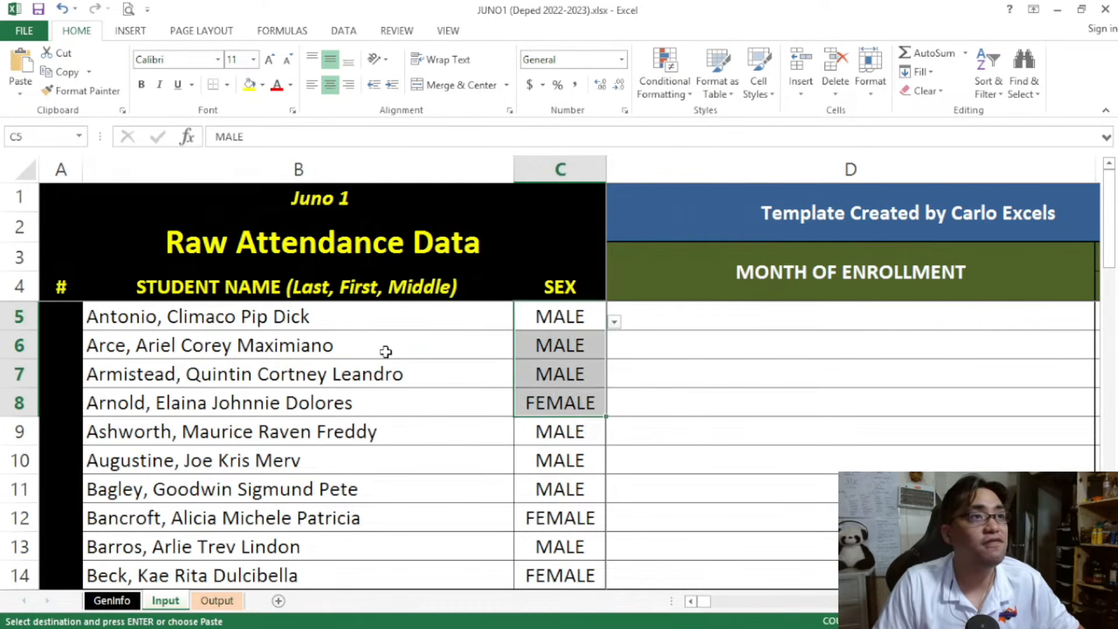
click(386, 349)
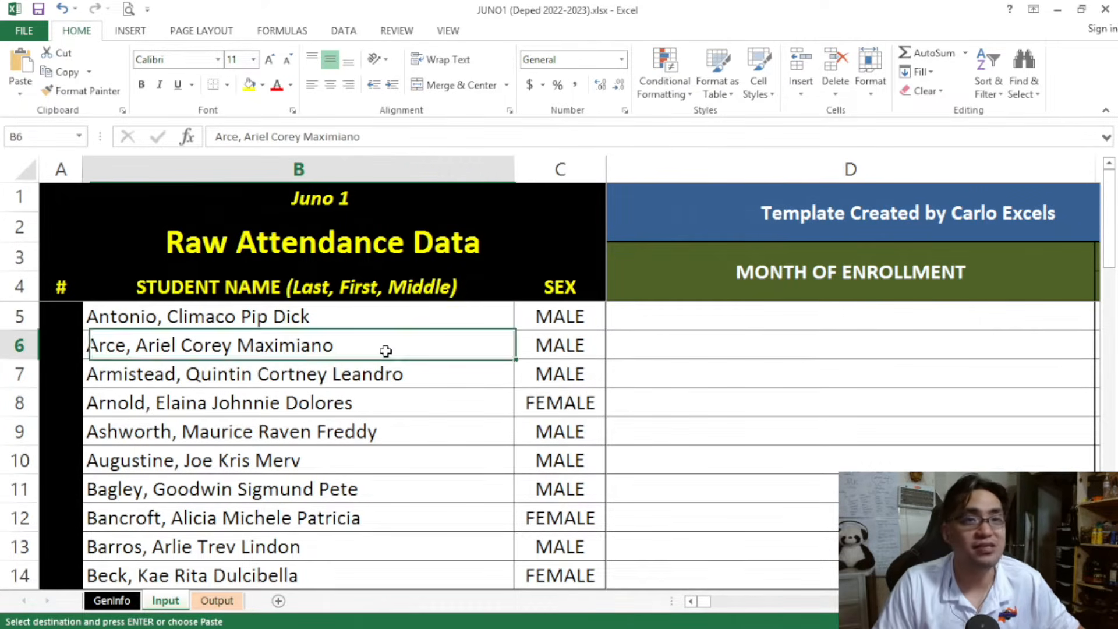
click(367, 320)
scroll(366, 320, down, 4)
scroll(366, 320, down, 6)
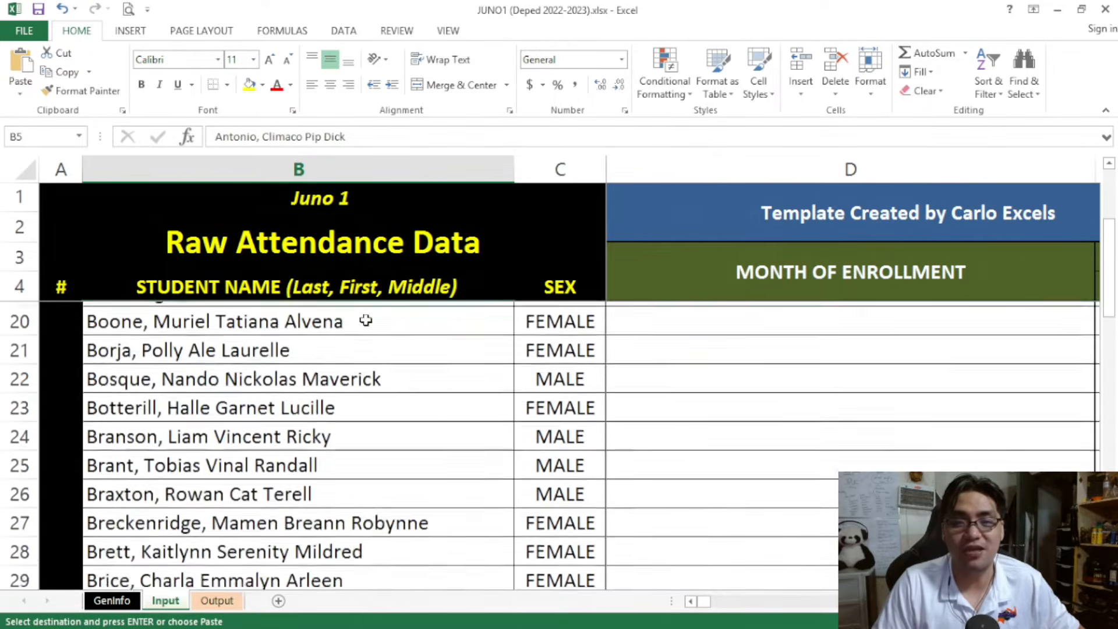
scroll(366, 324, up, 4)
scroll(366, 323, up, 6)
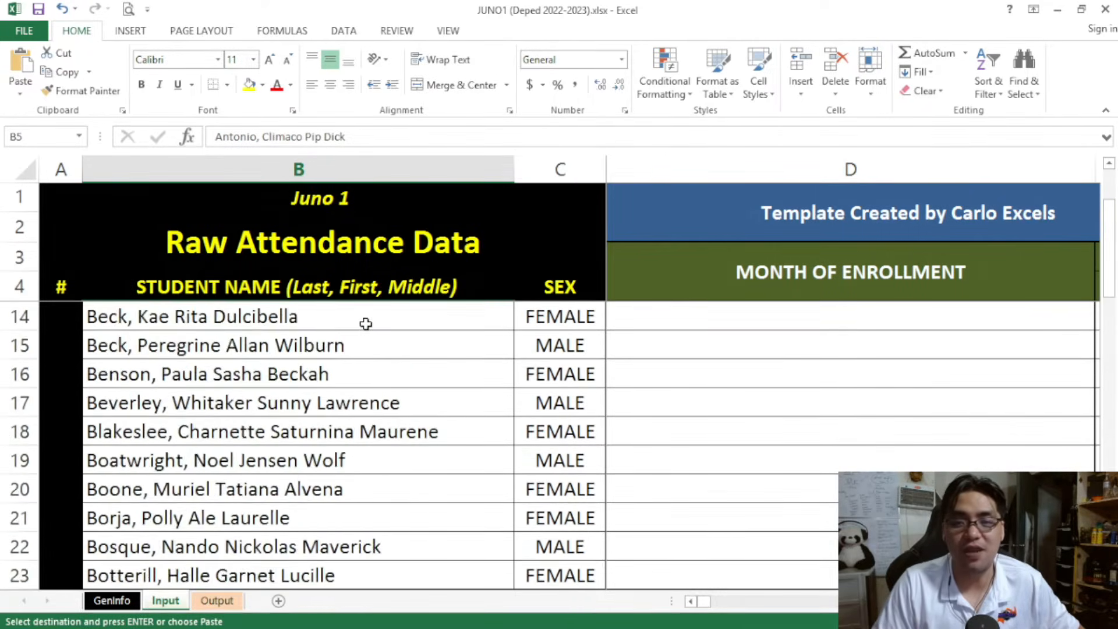
drag(559, 324, 572, 441)
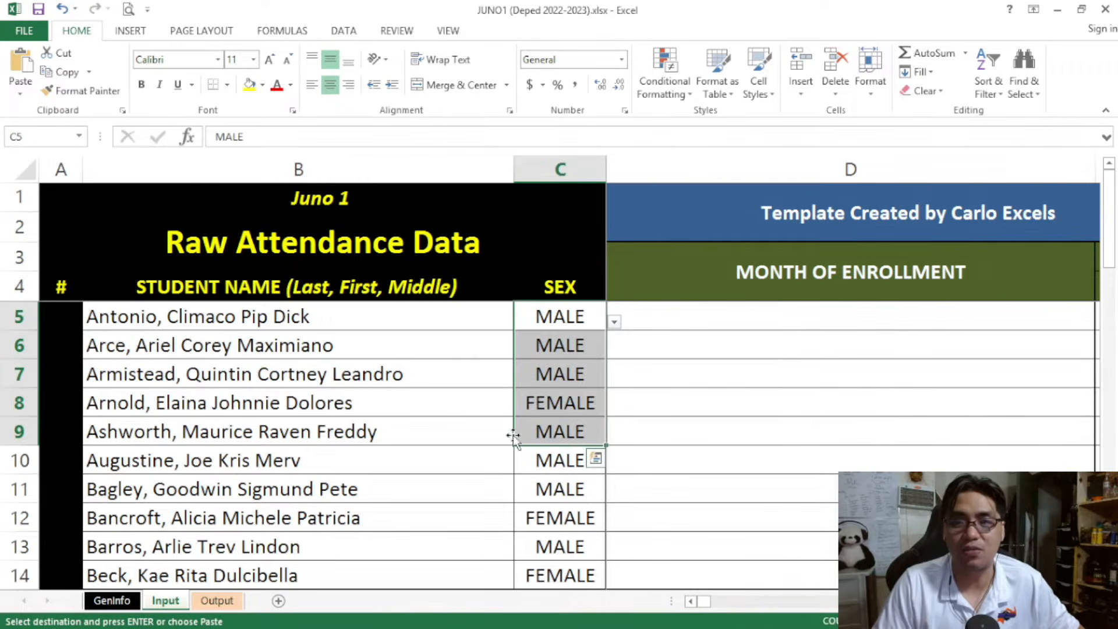
click(230, 318)
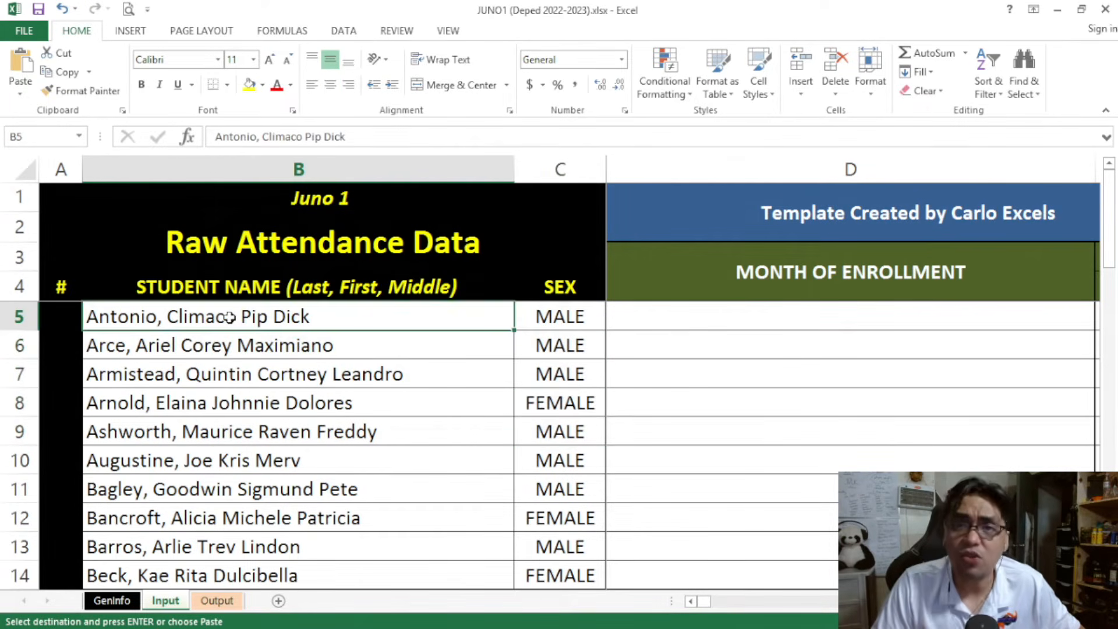
scroll(230, 318, down, 4)
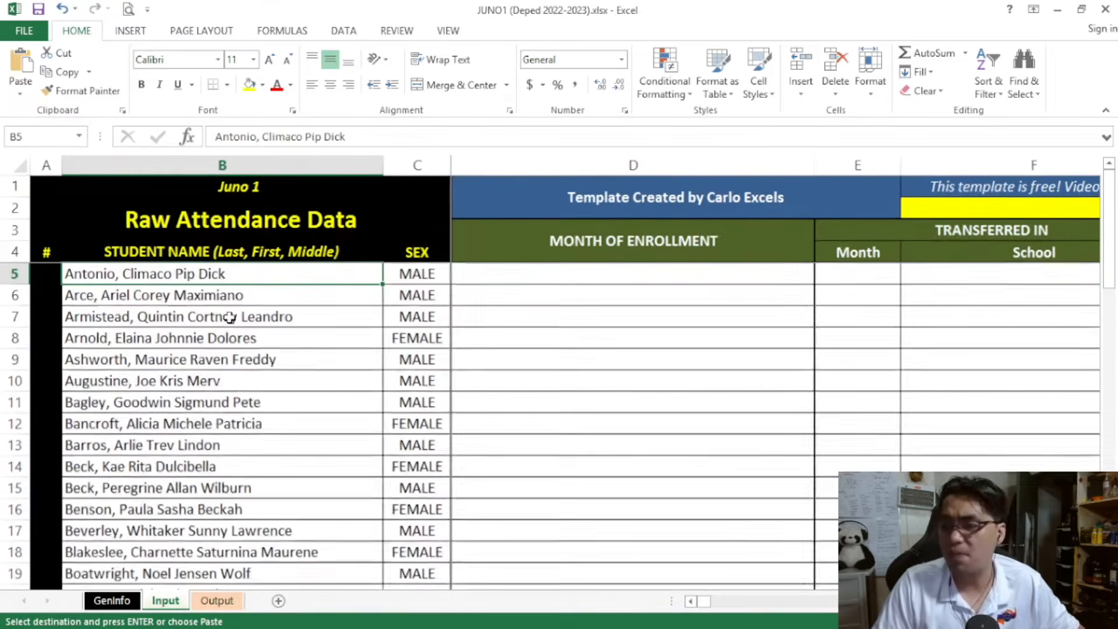
scroll(229, 318, down, 2)
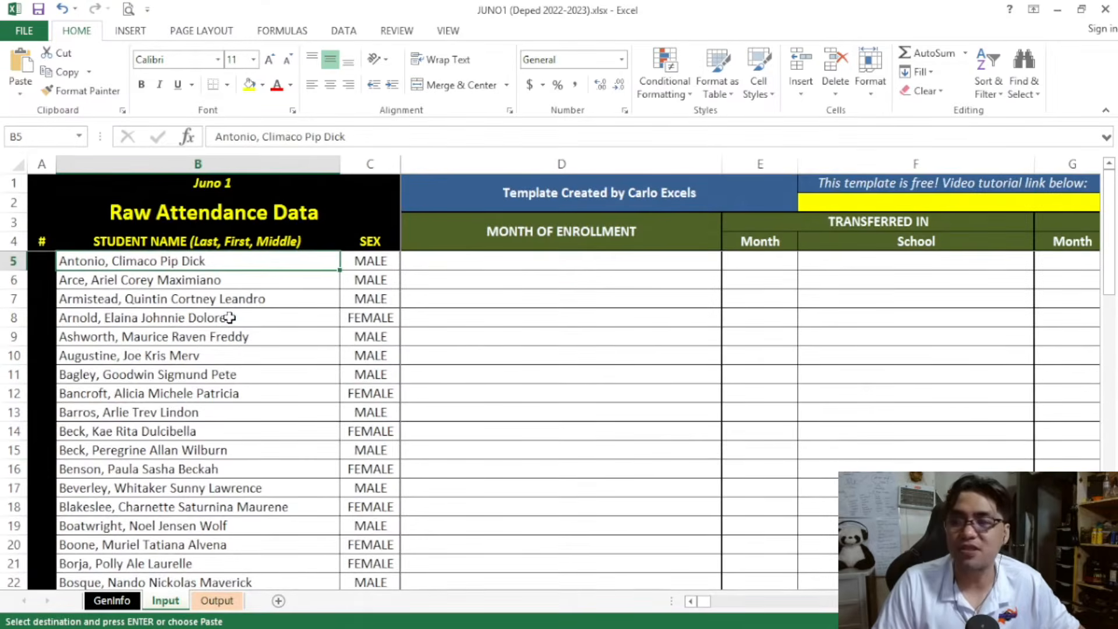
scroll(229, 318, down, 2)
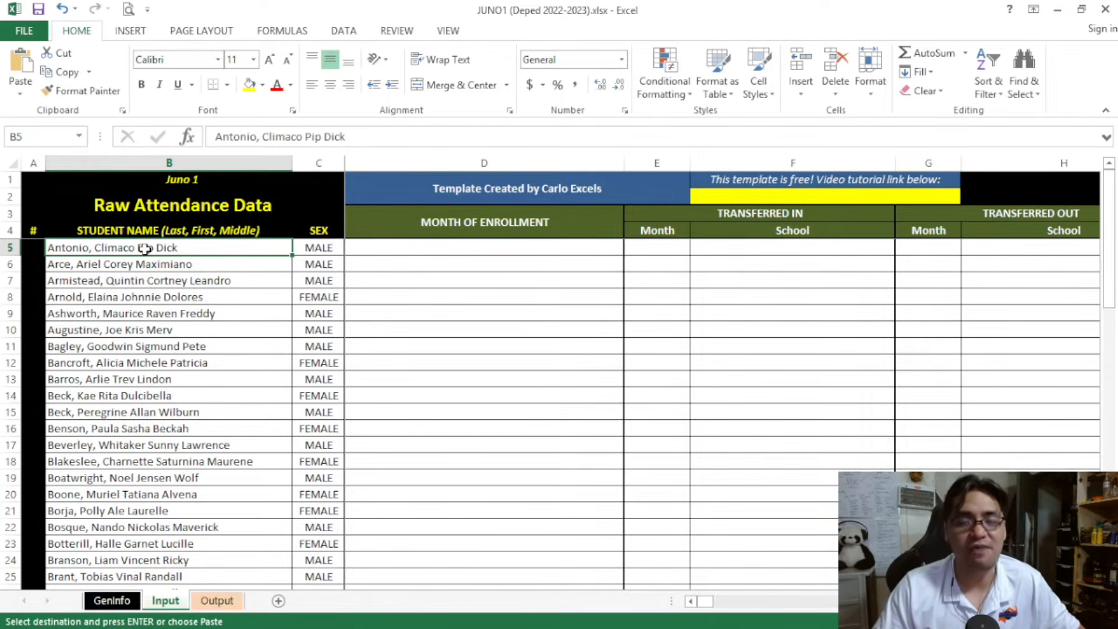
Look over the month of enrollment choices for the first student in D5
click(442, 248)
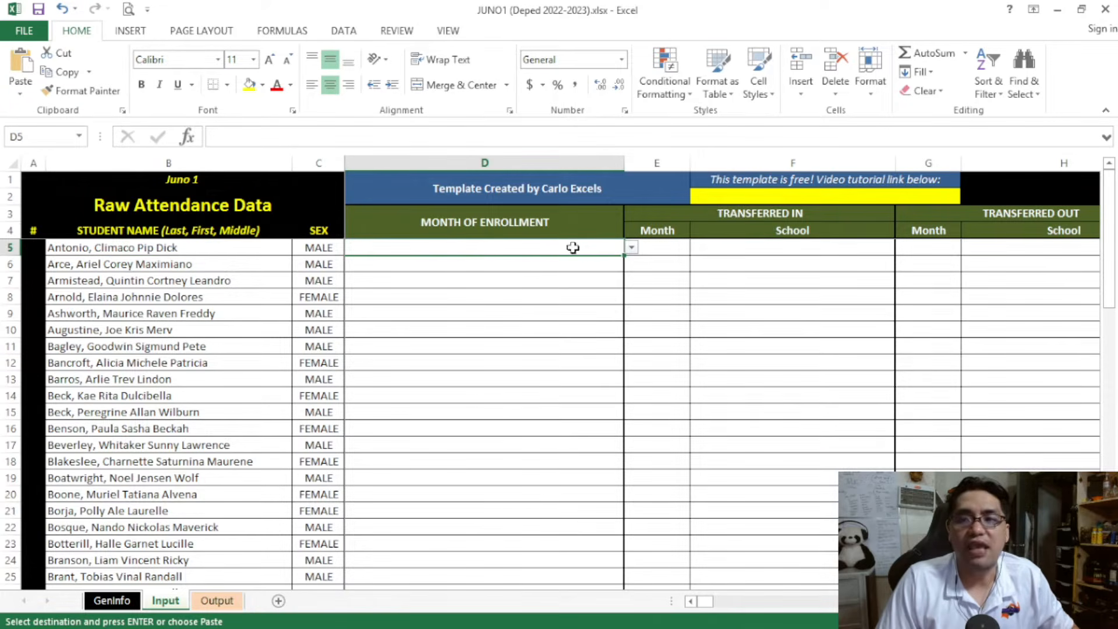
click(631, 247)
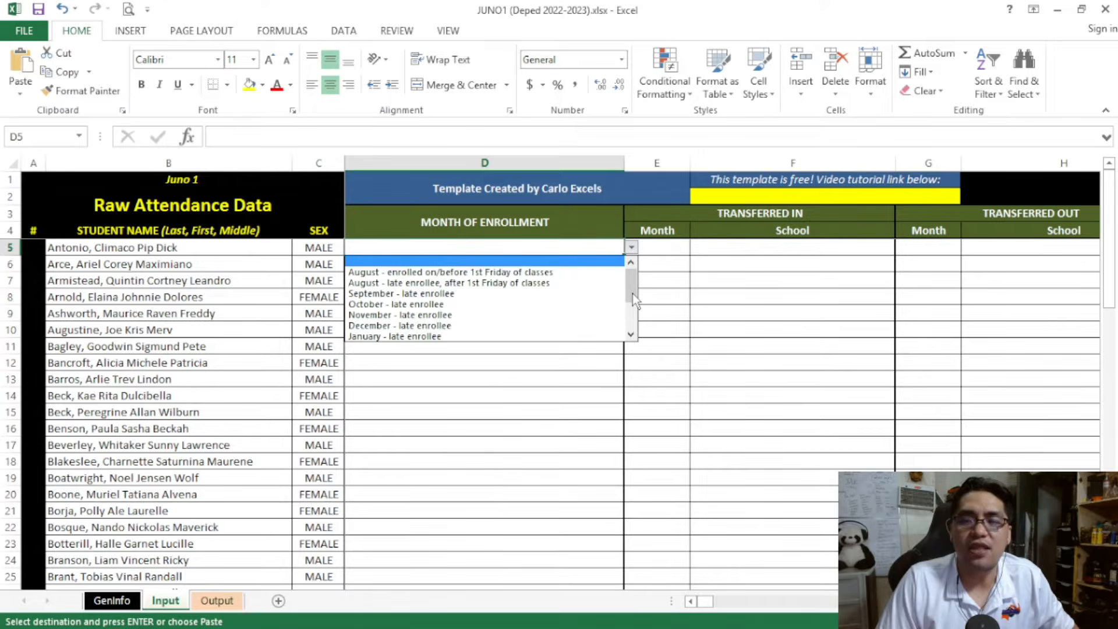
click(717, 492)
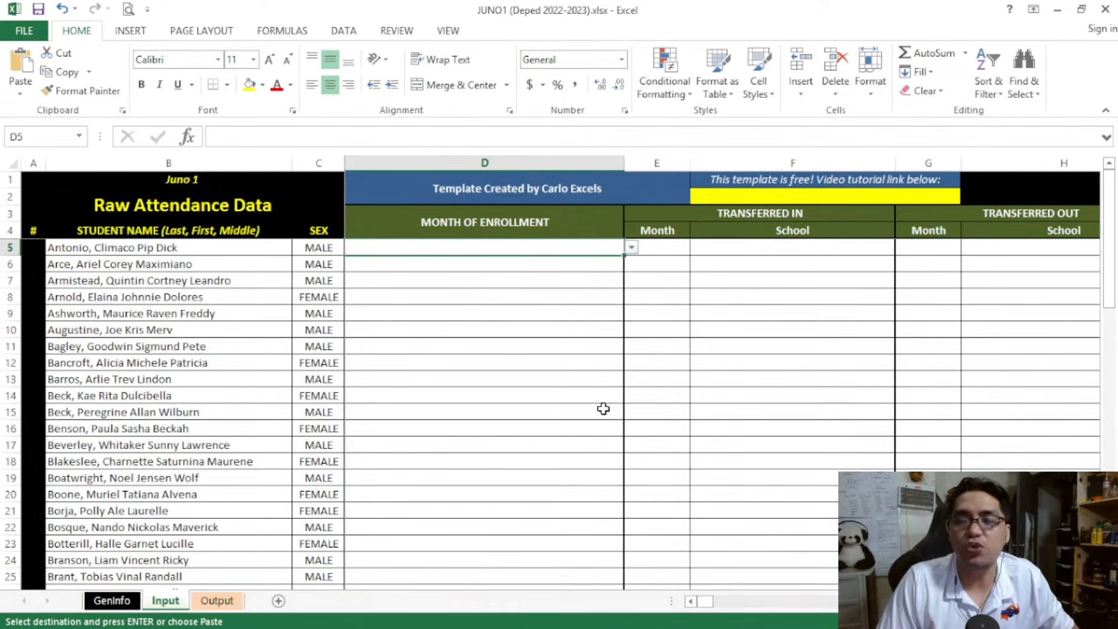
ctrl+scroll(603, 409, up, 6)
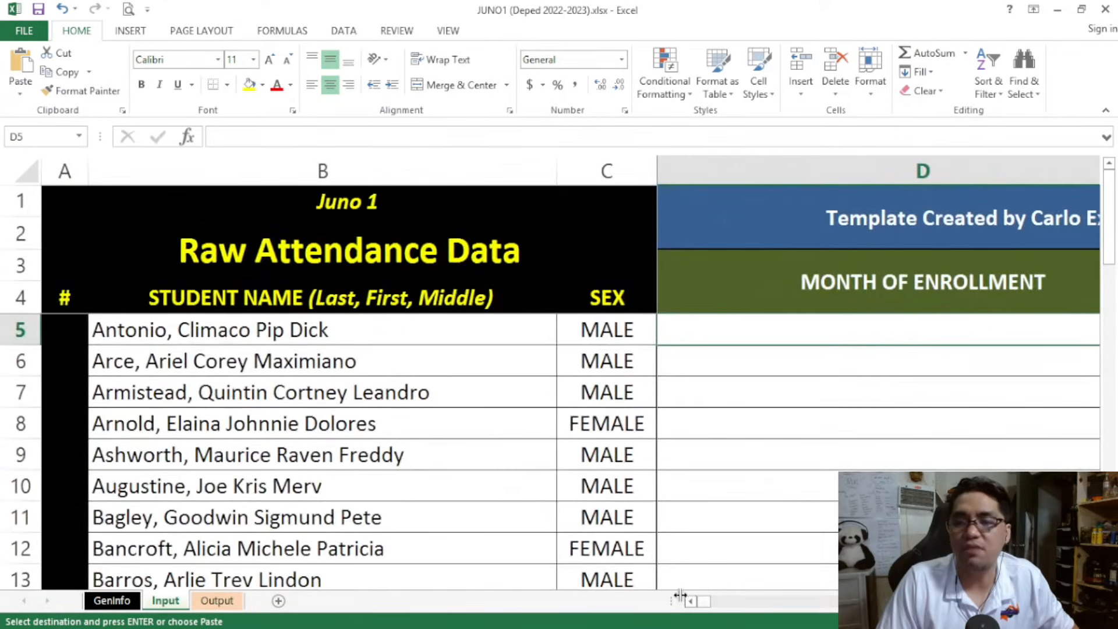
click(273, 330)
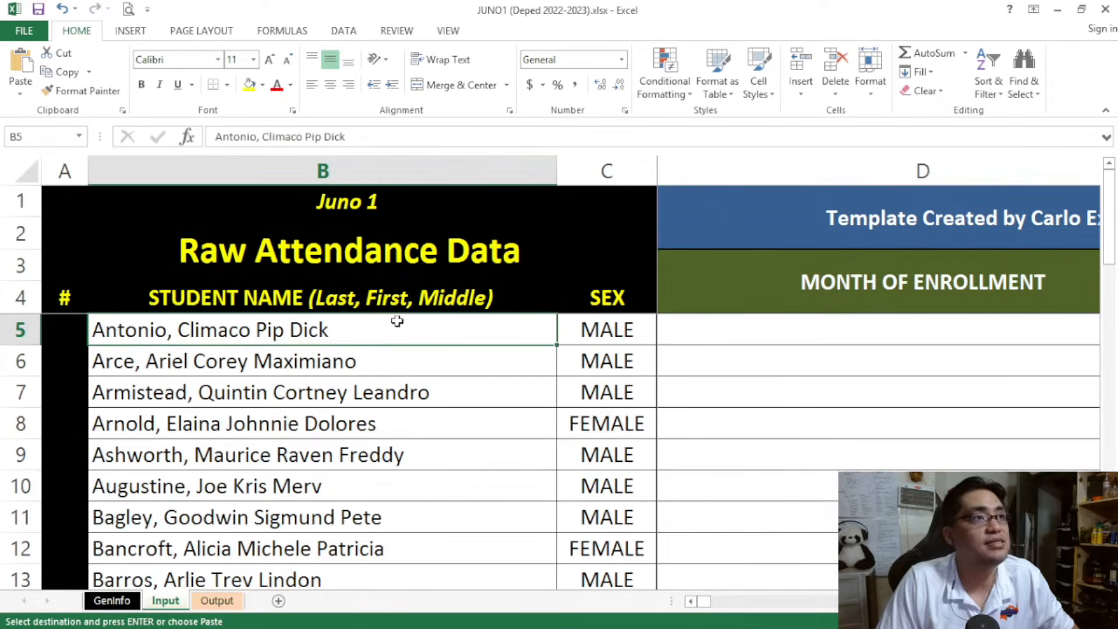
scroll(395, 321, down, 3)
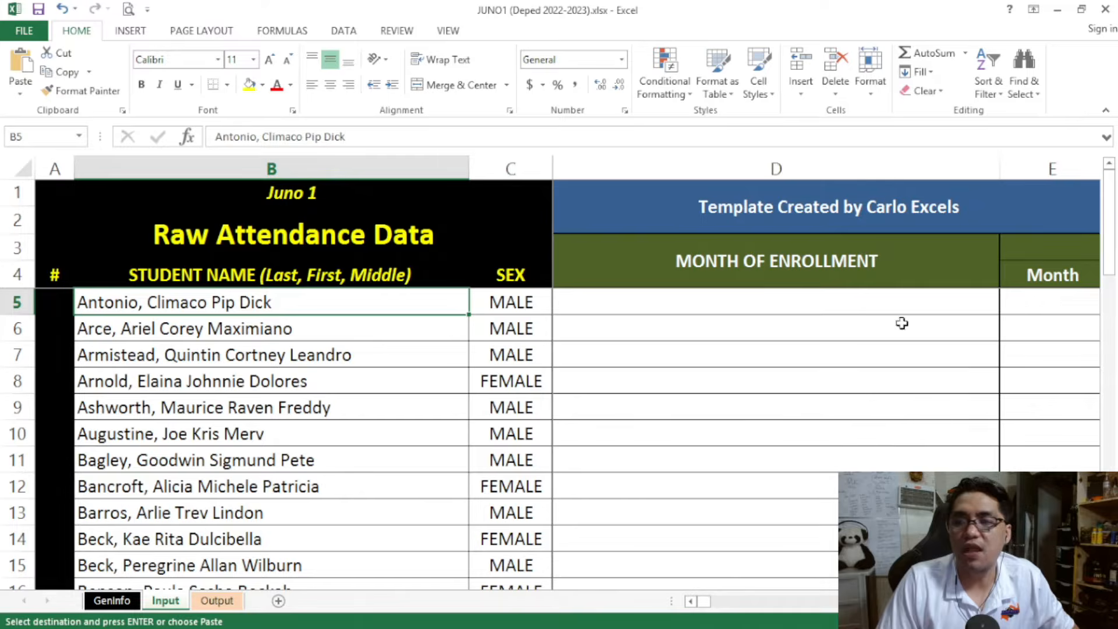
Set the first student's month of enrollment in D5 to "August - enrolled on/before 1st Friday of classes" and check the numbering in A5
click(912, 302)
click(1008, 307)
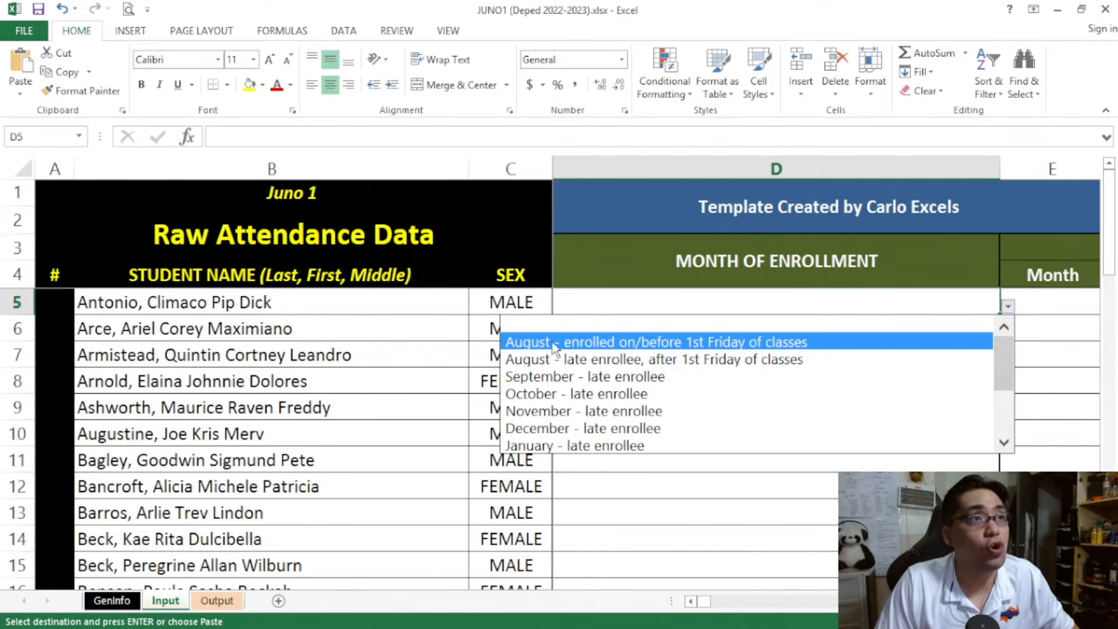
click(648, 344)
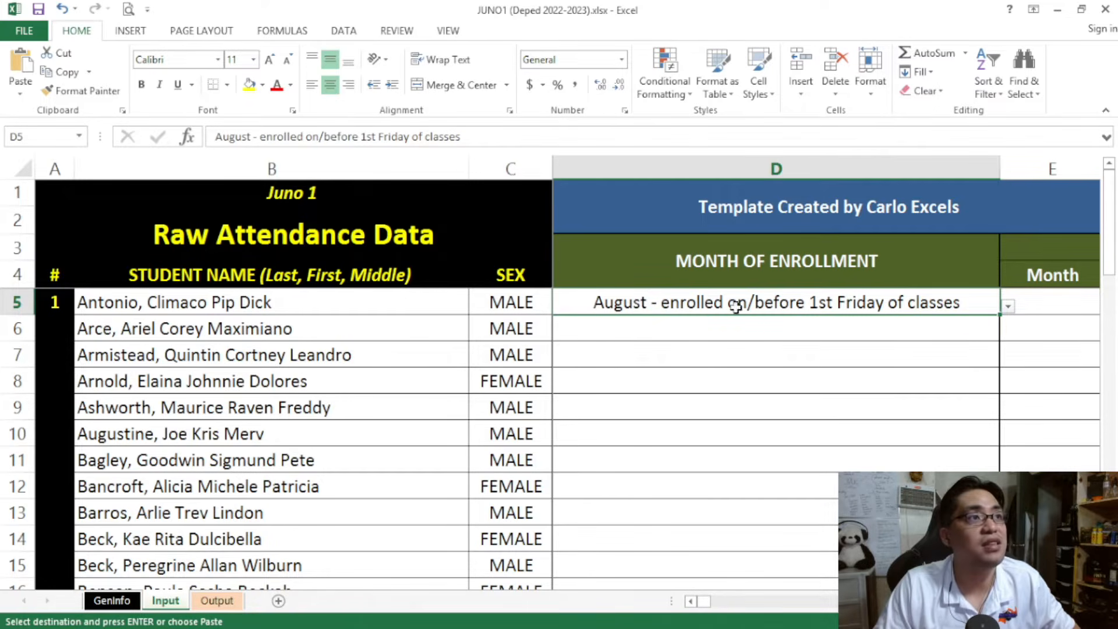
click(55, 301)
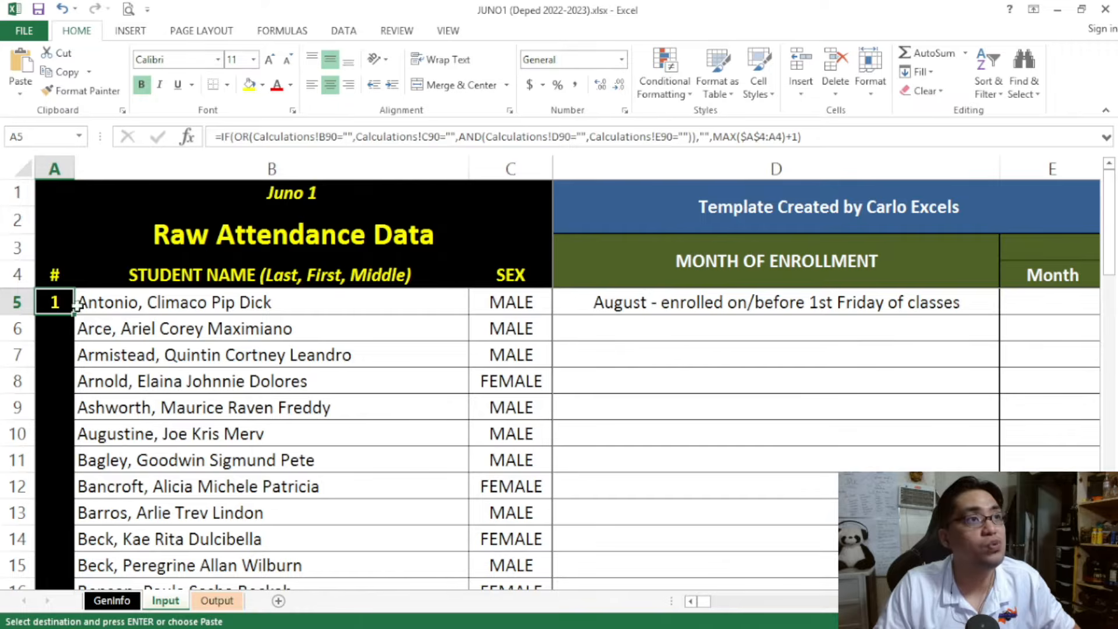
Set the second student's month of enrollment in D6 to "August - enrolled on/before 1st Friday of classes" and check its number
click(713, 333)
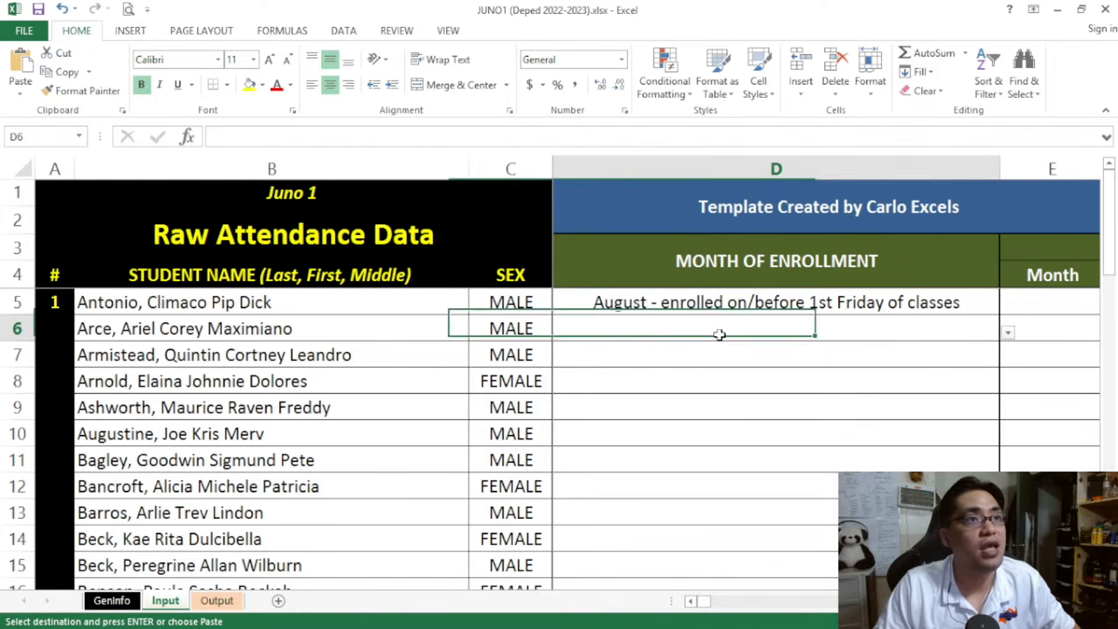
click(1007, 333)
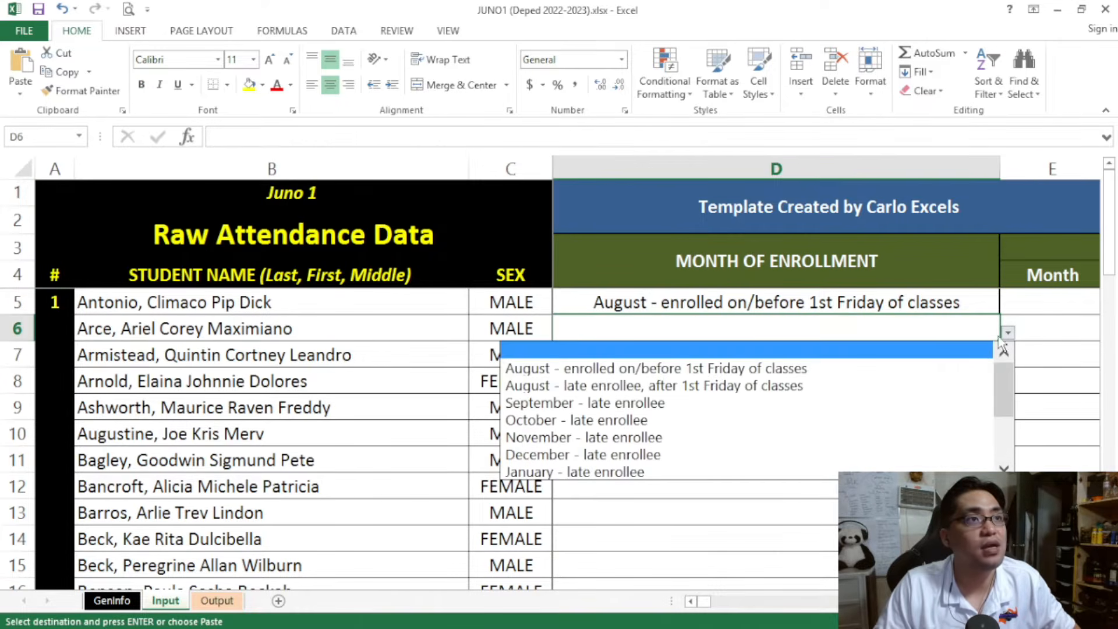
click(934, 373)
click(42, 332)
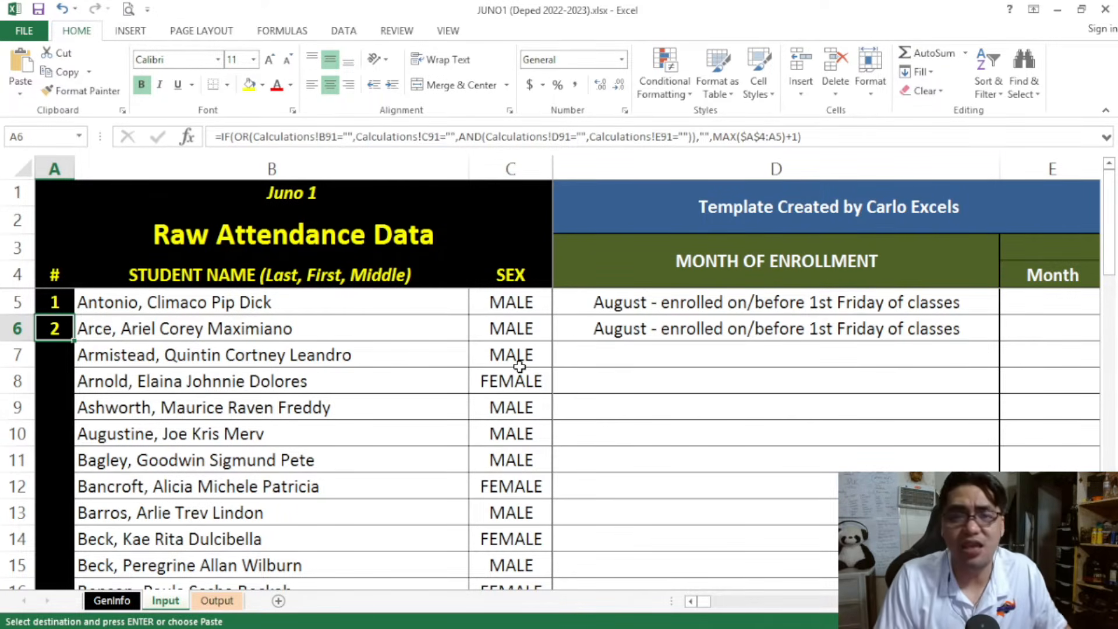
Copy the enrollment month in D5 and paste it as values down D5:D74 for every listed student
click(770, 299)
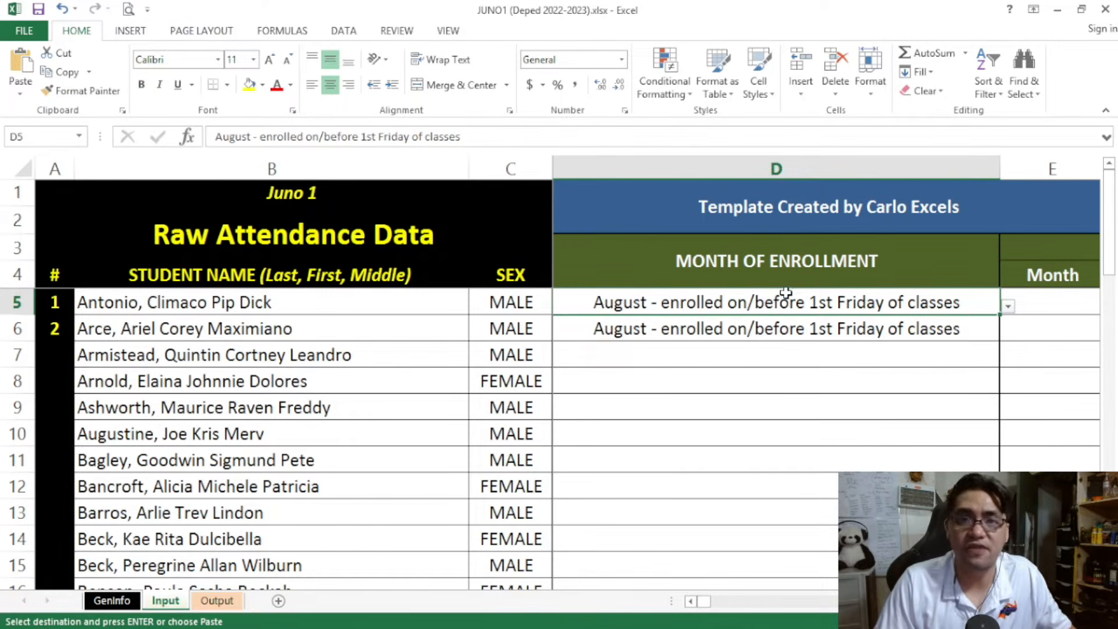
key(Escape)
key(ctrl+c)
ctrl+scroll(783, 290, down, 2)
scroll(501, 332, down, 20)
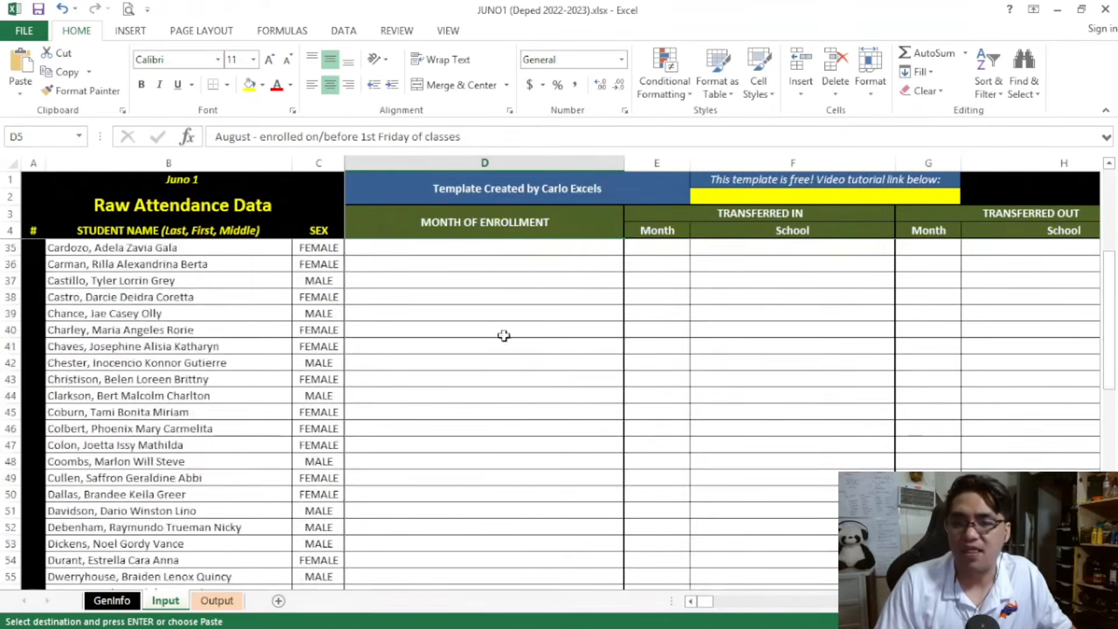
shift+click(420, 296)
right_click(419, 296)
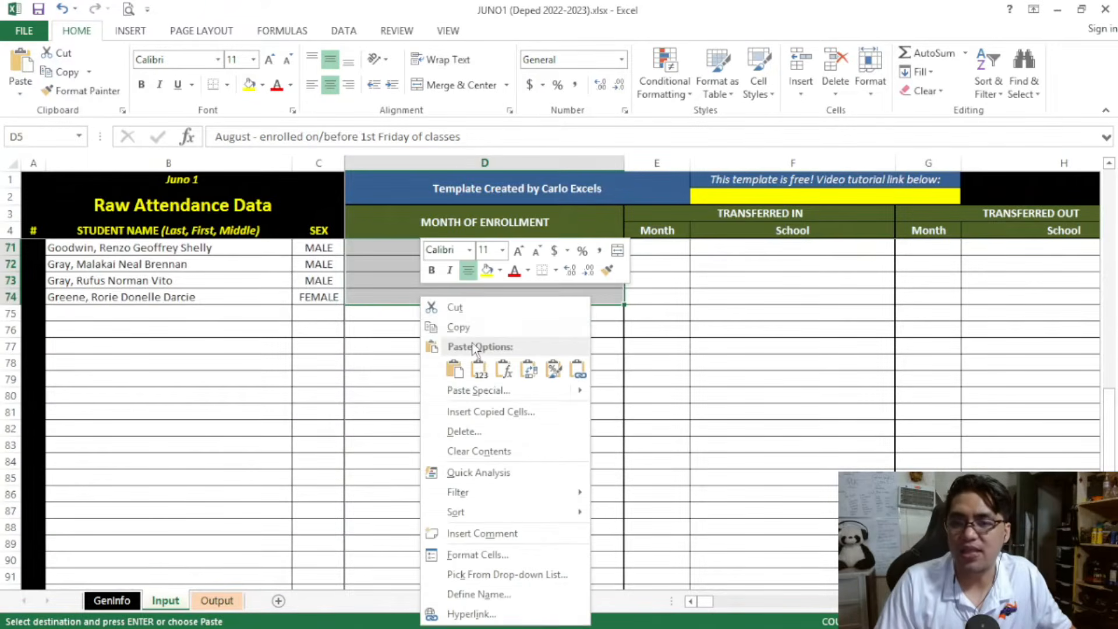
click(481, 364)
scroll(479, 368, up, 9)
scroll(479, 368, up, 13)
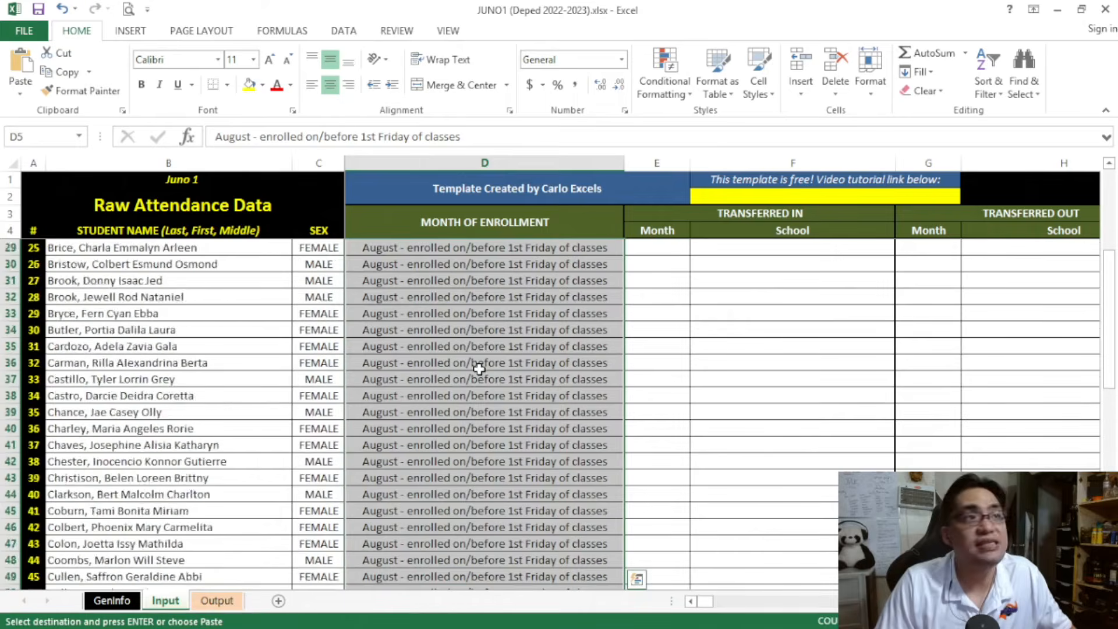
click(469, 327)
click(423, 250)
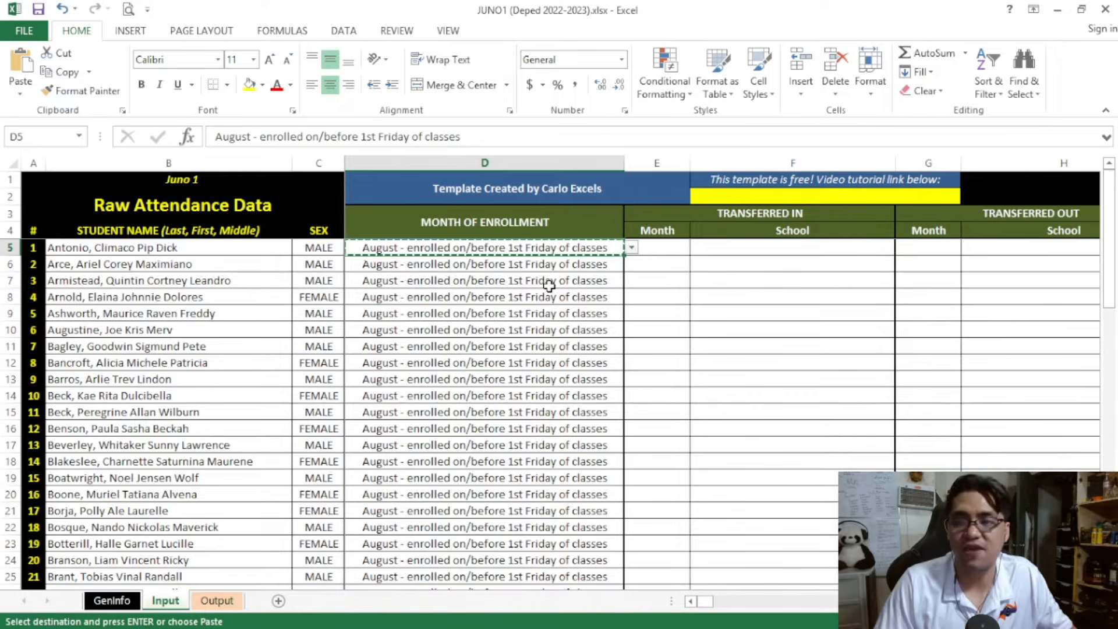
Review the month of enrollment choices, the Transferred In month cell, and the first student's name, sex and enrollment entries
click(515, 218)
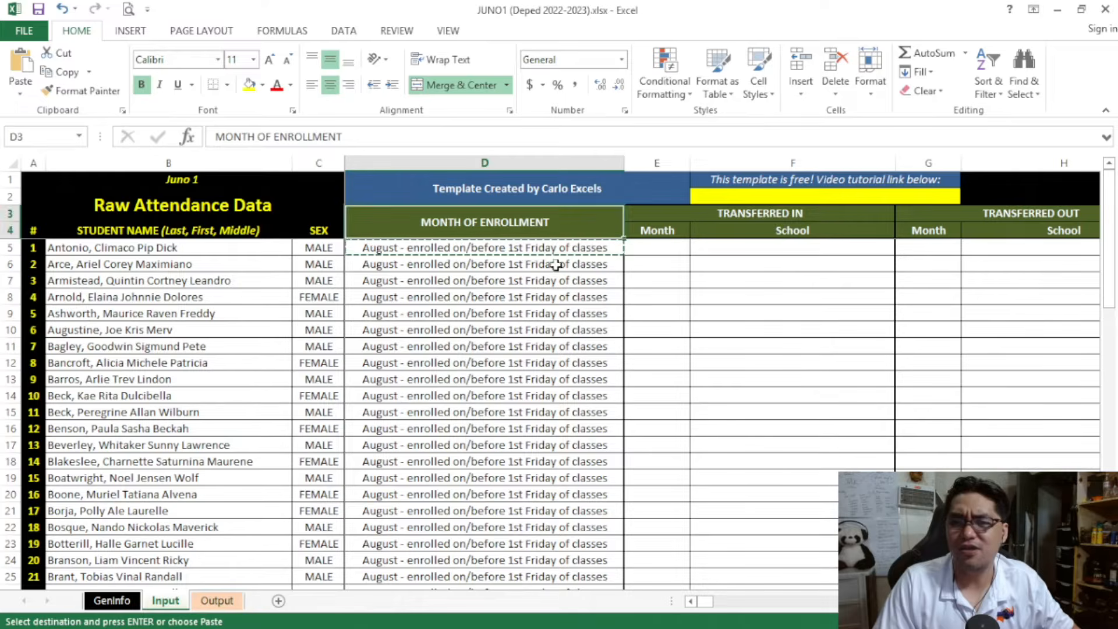
click(611, 247)
click(631, 247)
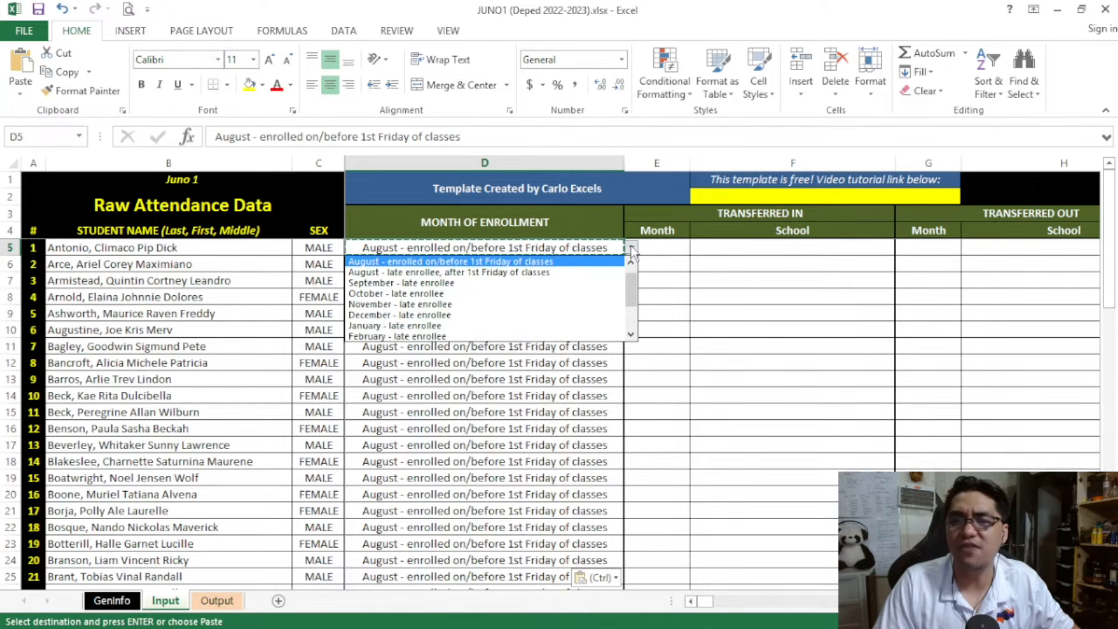
click(631, 247)
click(664, 248)
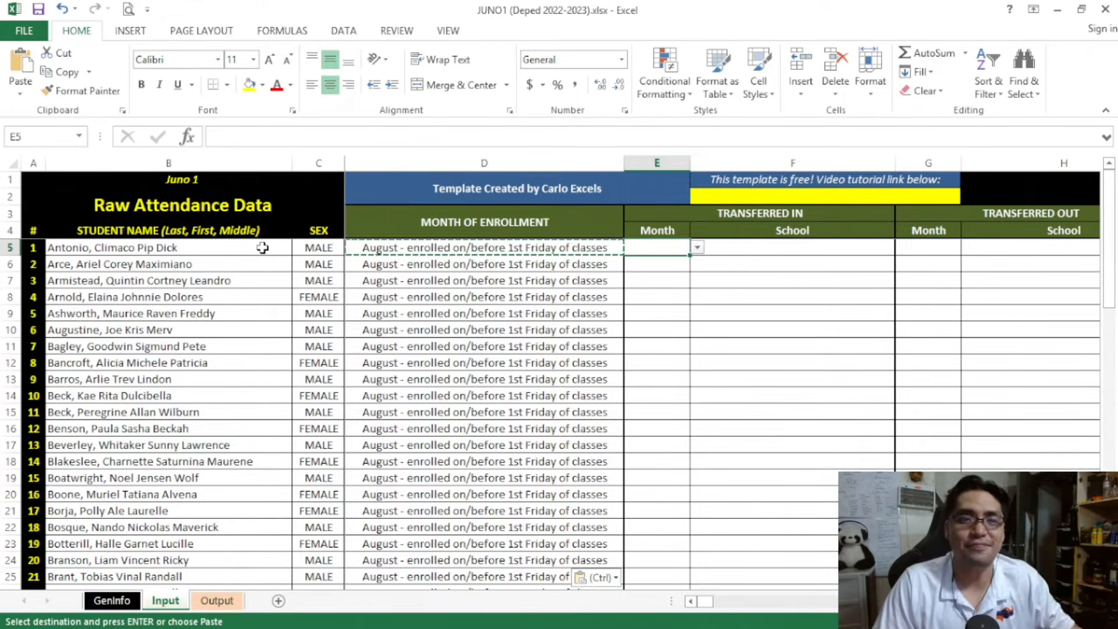
click(233, 247)
click(332, 247)
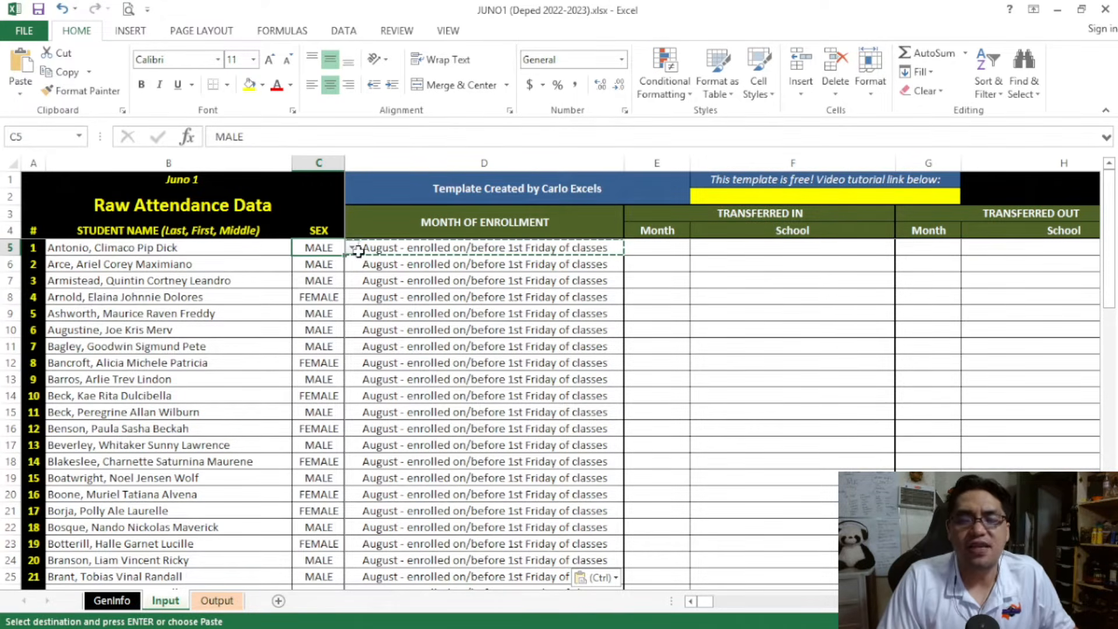
click(417, 247)
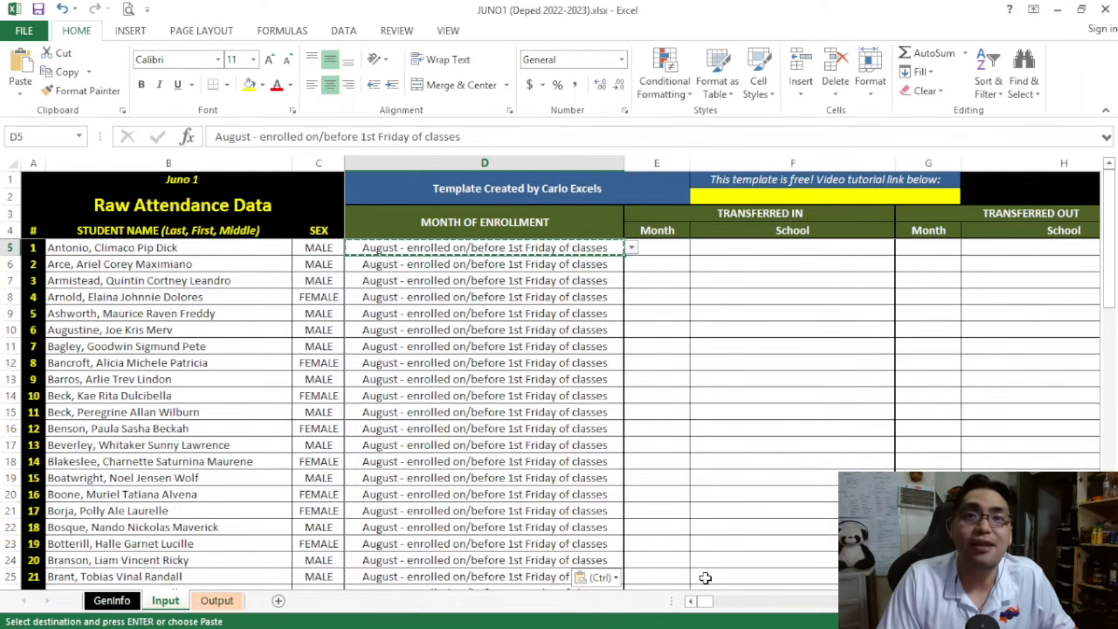
Examine the August date headers on the attendance grid, highlighting the inactive dates from 13 to 21
drag(708, 607, 714, 610)
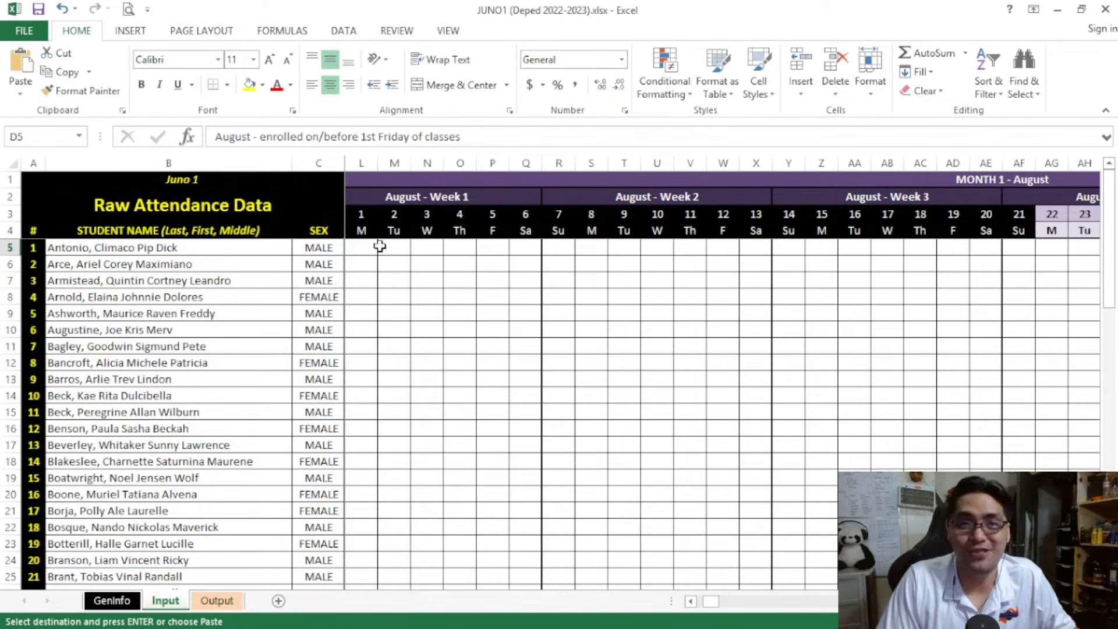
drag(711, 603, 714, 603)
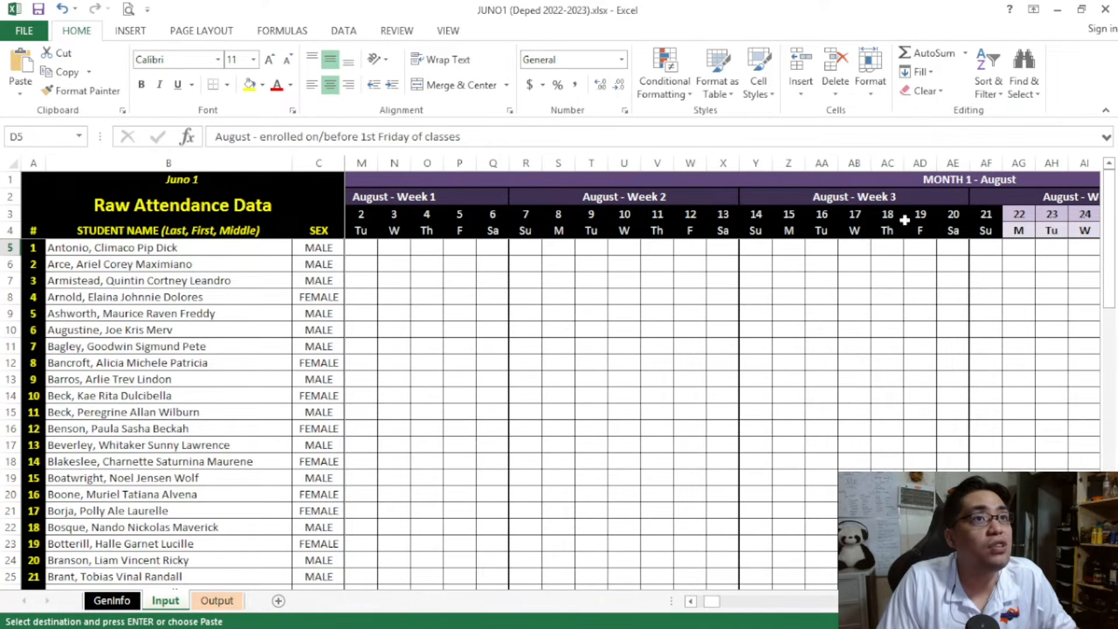
drag(986, 214, 725, 232)
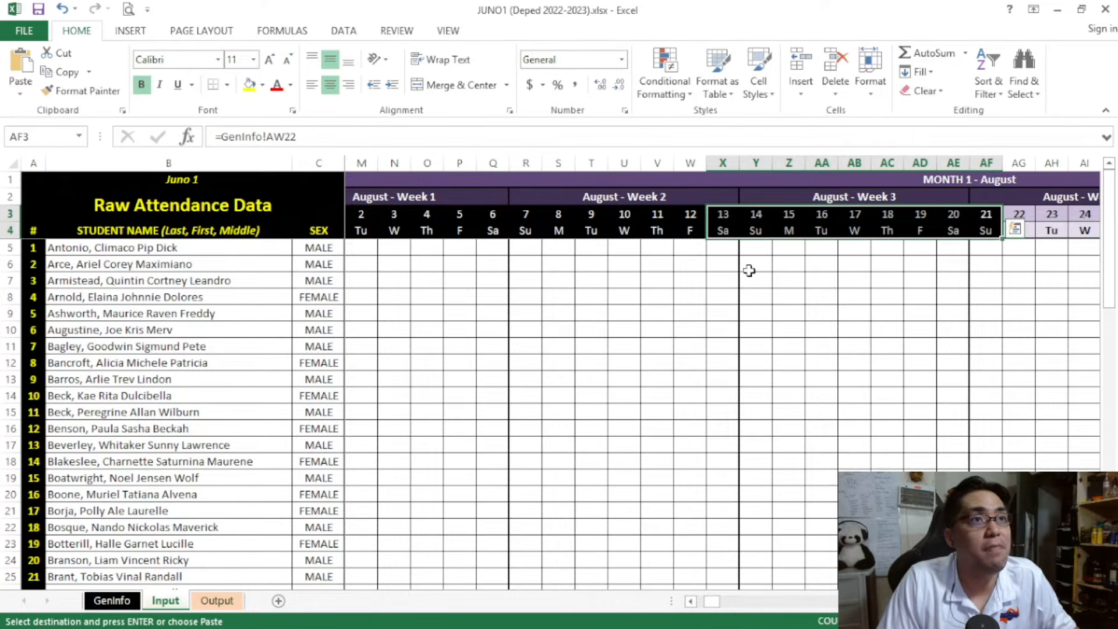
Check the August 2022 calendar on the GenInfo sheet, highlighting the ACTIVE days from 22 to 26
click(111, 600)
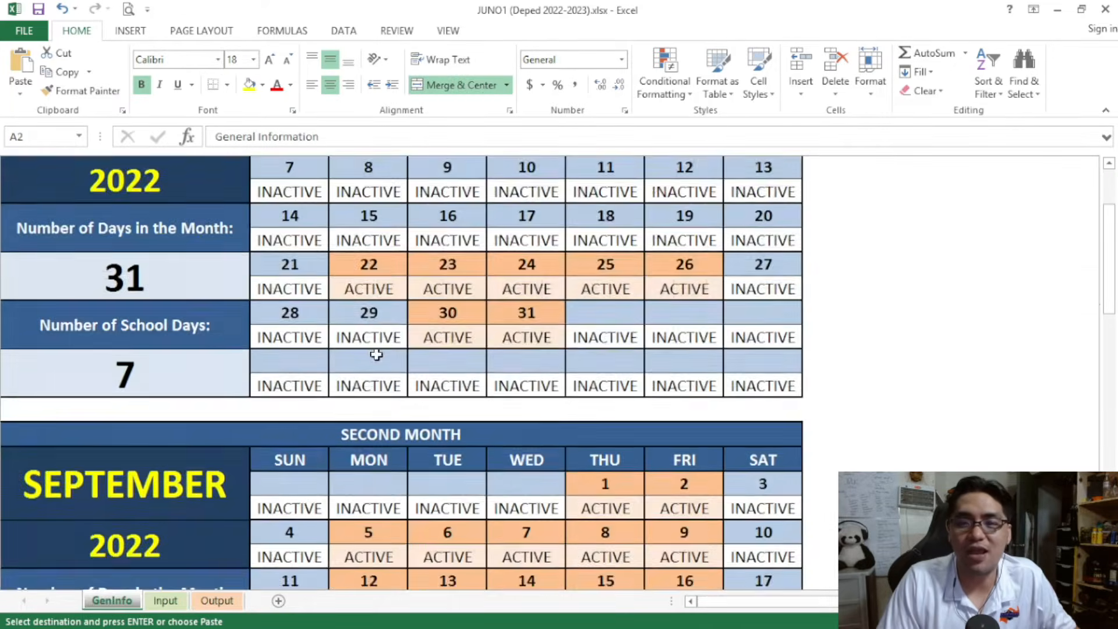
scroll(374, 357, up, 4)
scroll(375, 337, down, 3)
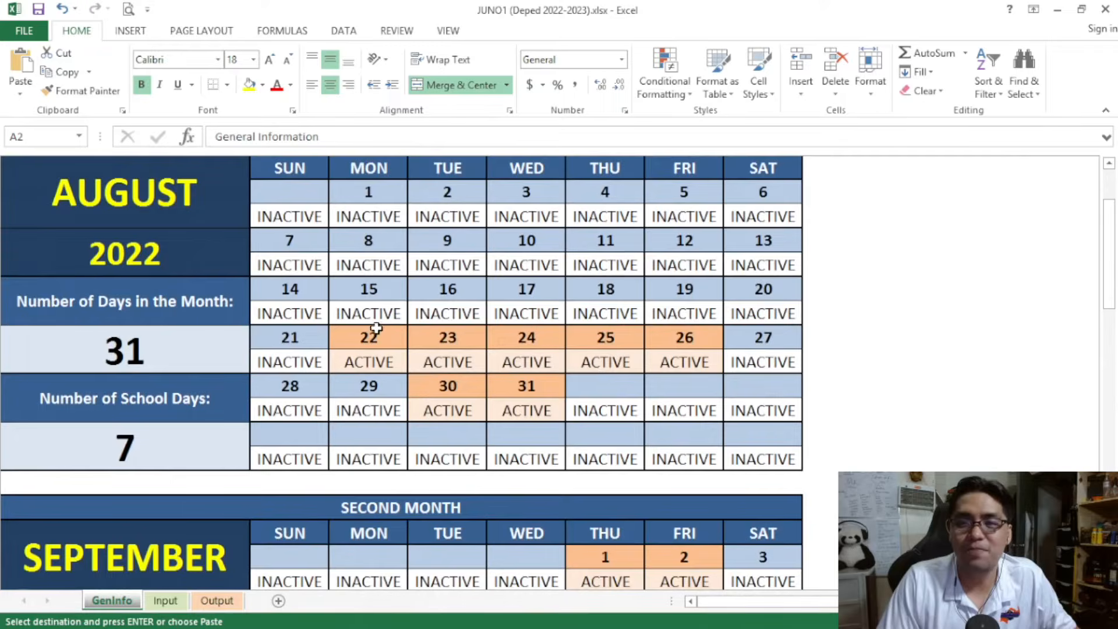
drag(370, 361, 685, 362)
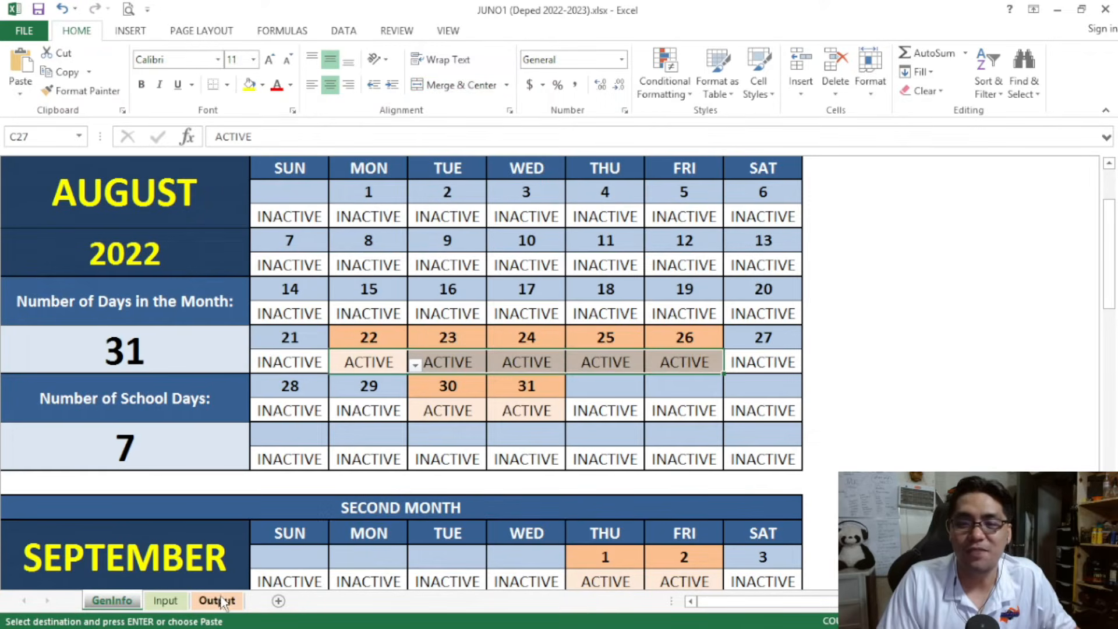
Return to the Input sheet and examine the active August date headers for 22 to 26 and 30 to 31
click(219, 600)
click(165, 600)
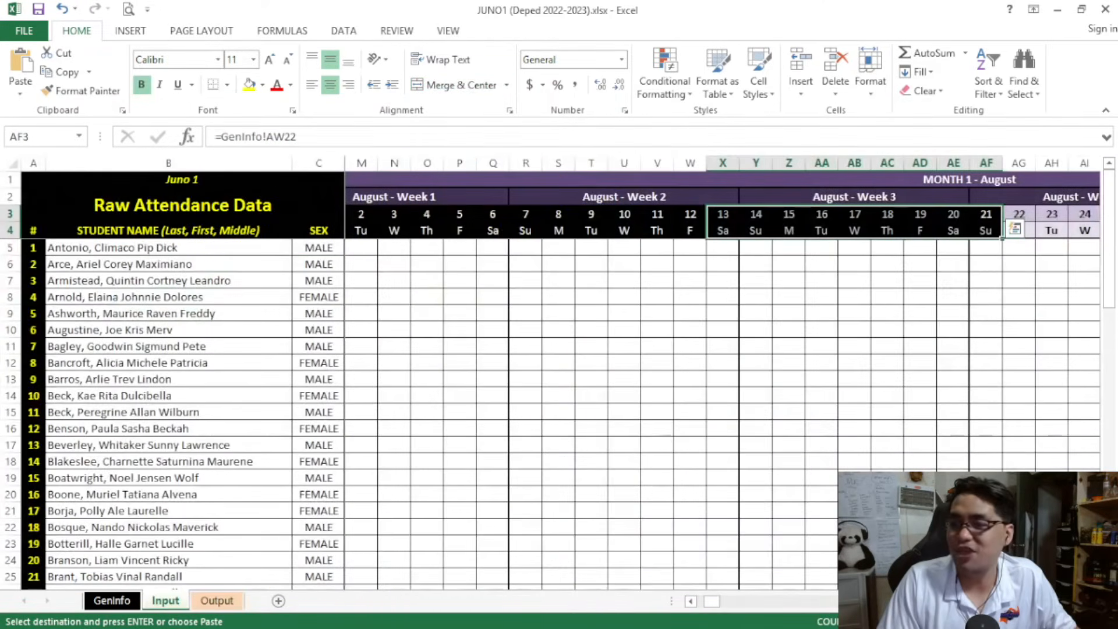
drag(719, 604, 729, 600)
drag(588, 215, 722, 230)
drag(854, 214, 885, 229)
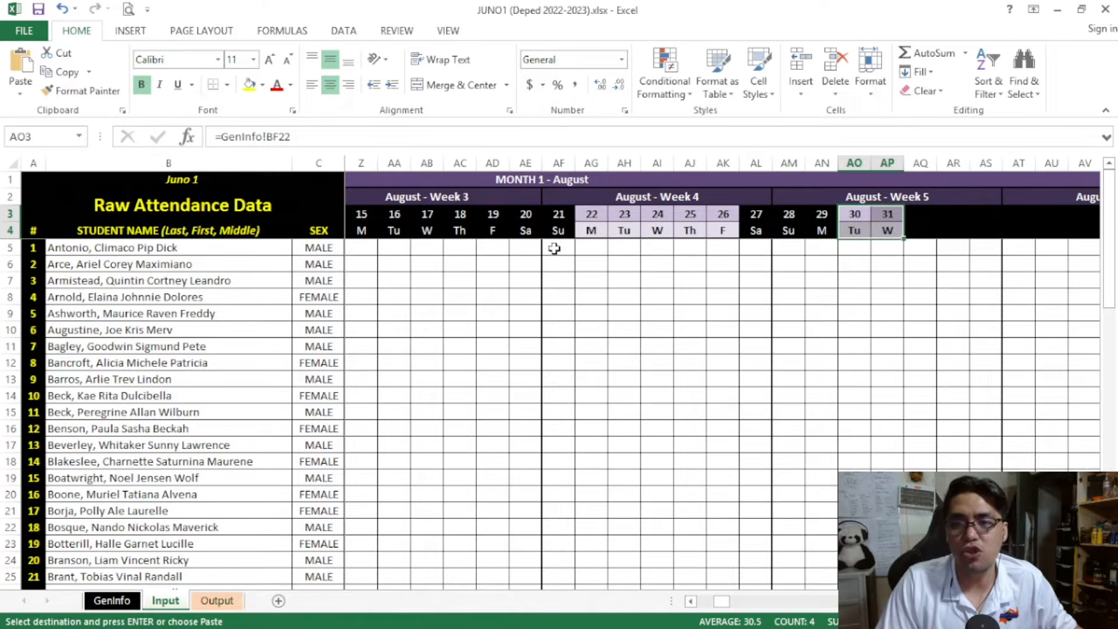
Enter A for the first student on August 22 in AG5 and for the second student on August 23 in AH6
click(593, 247)
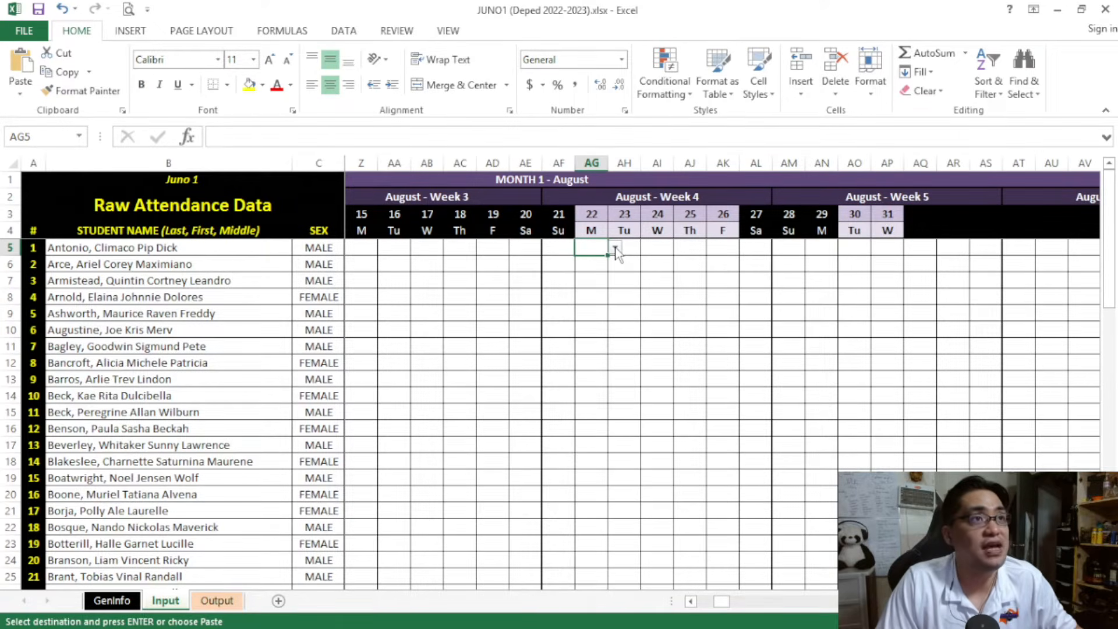
click(615, 248)
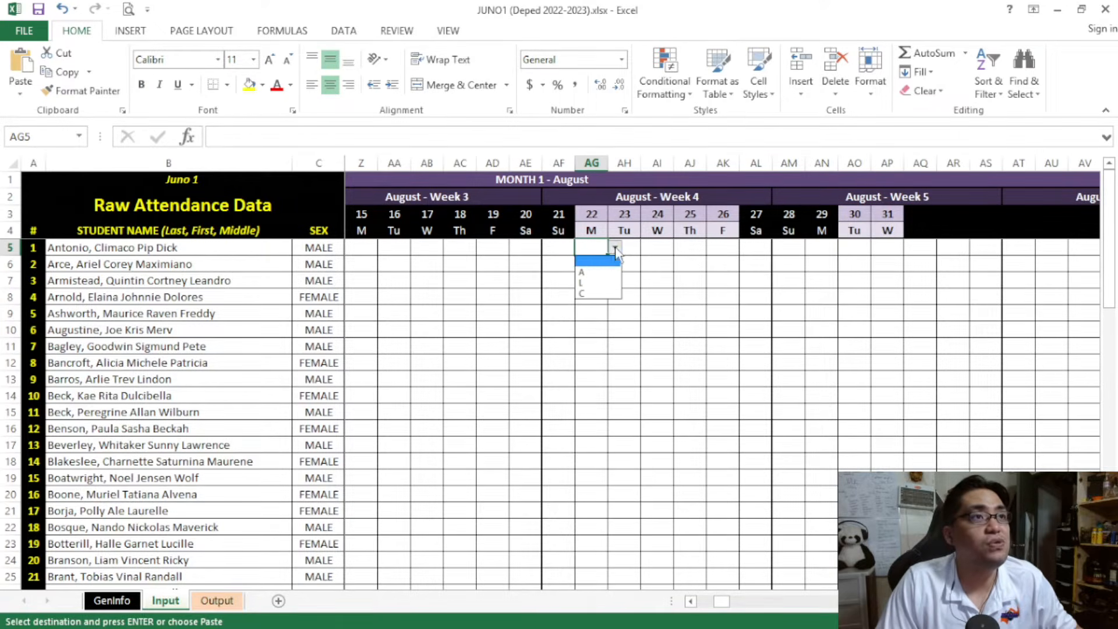
click(600, 273)
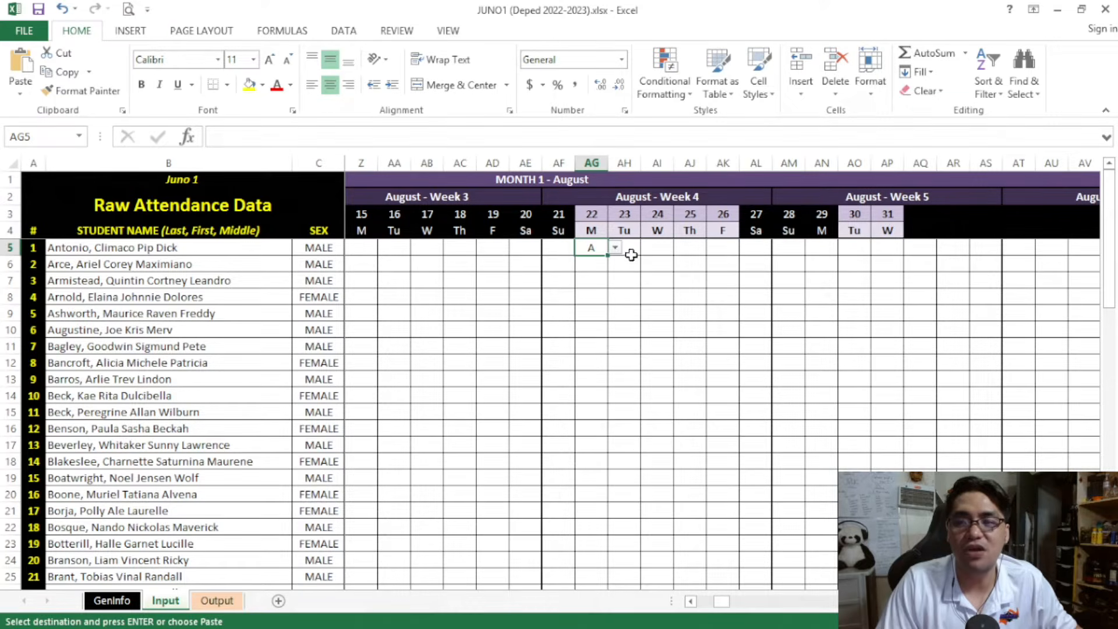
click(633, 262)
text(A)
click(632, 345)
Paste the A mark from AH6 across AI6:AK19 and clear that range again
click(626, 267)
key(ctrl+c)
drag(669, 263, 722, 479)
right_click(689, 350)
click(746, 86)
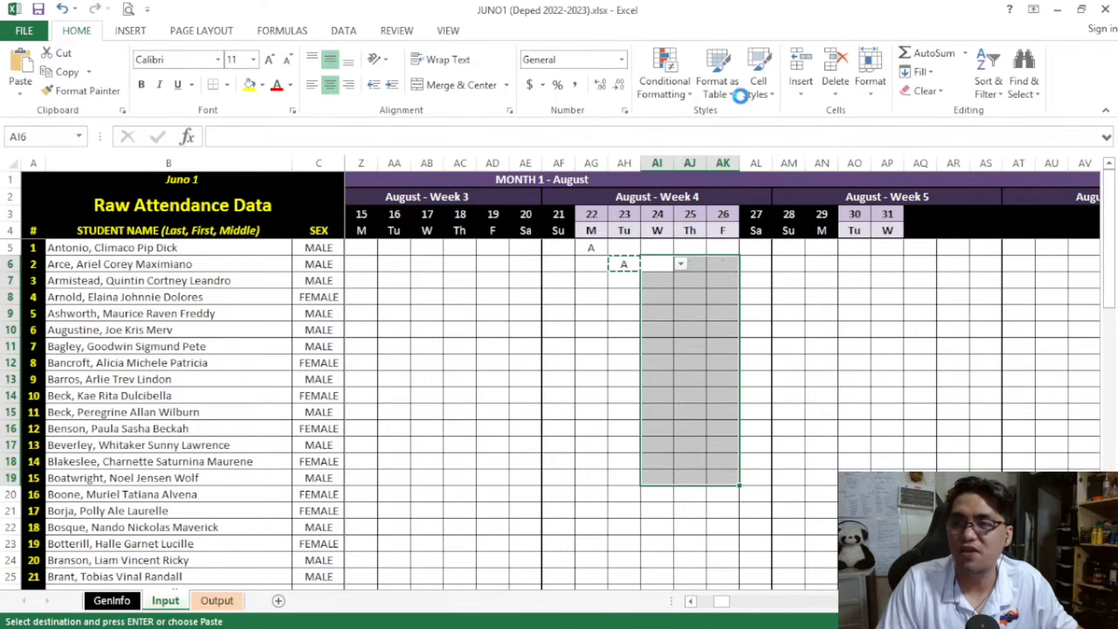
drag(654, 263, 715, 473)
key(Delete)
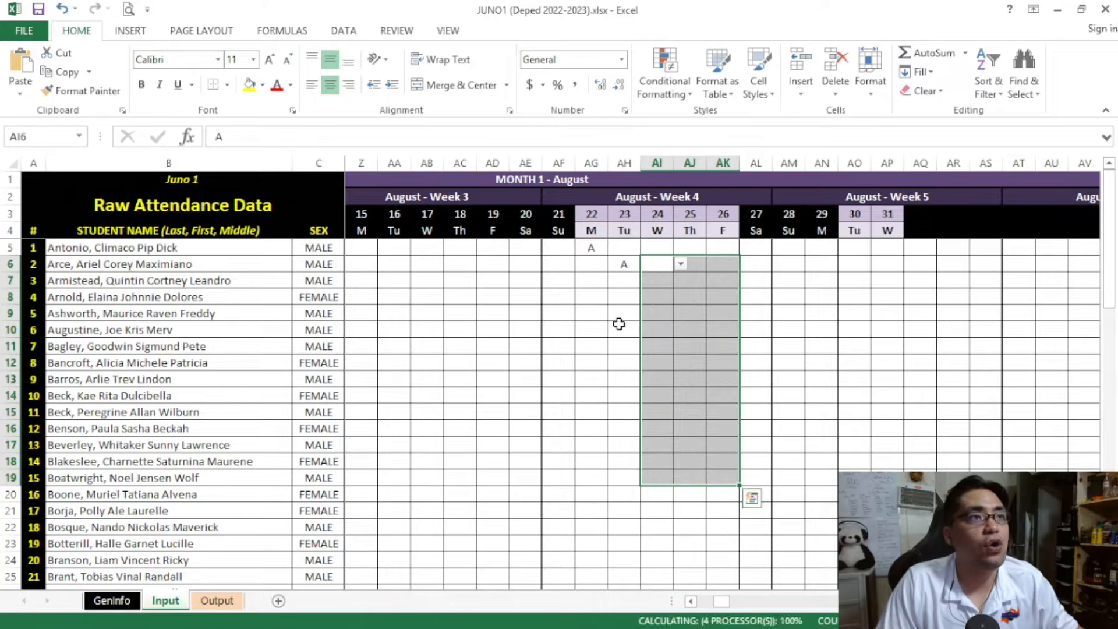
Enter L for the fourth student on August 23 in AH8 and C for the eighth student on August 26 in AK12
click(616, 298)
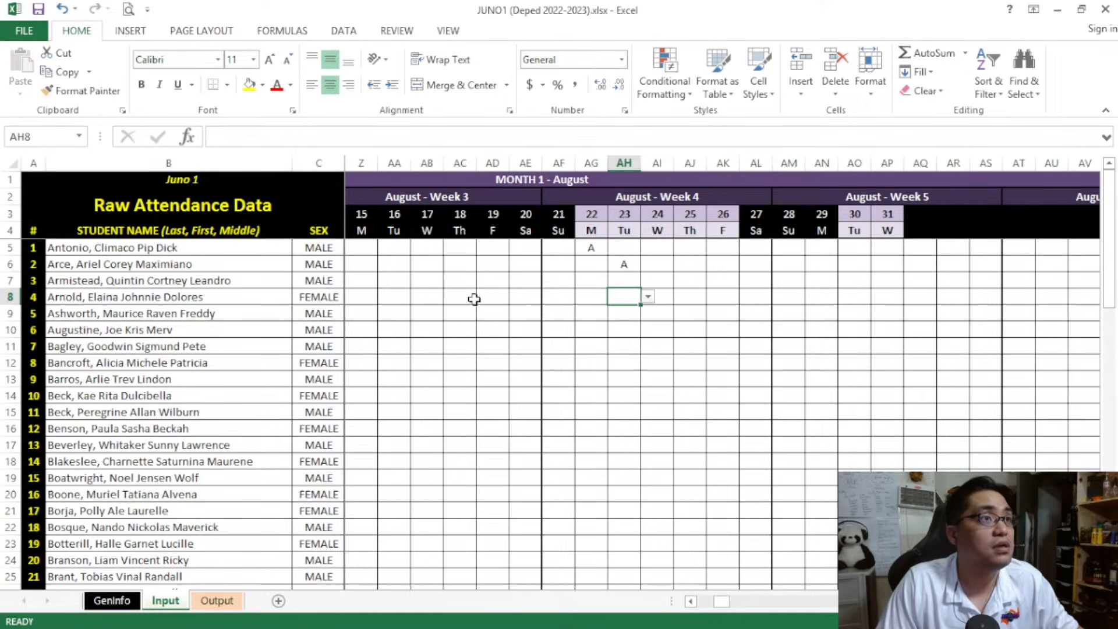
click(648, 298)
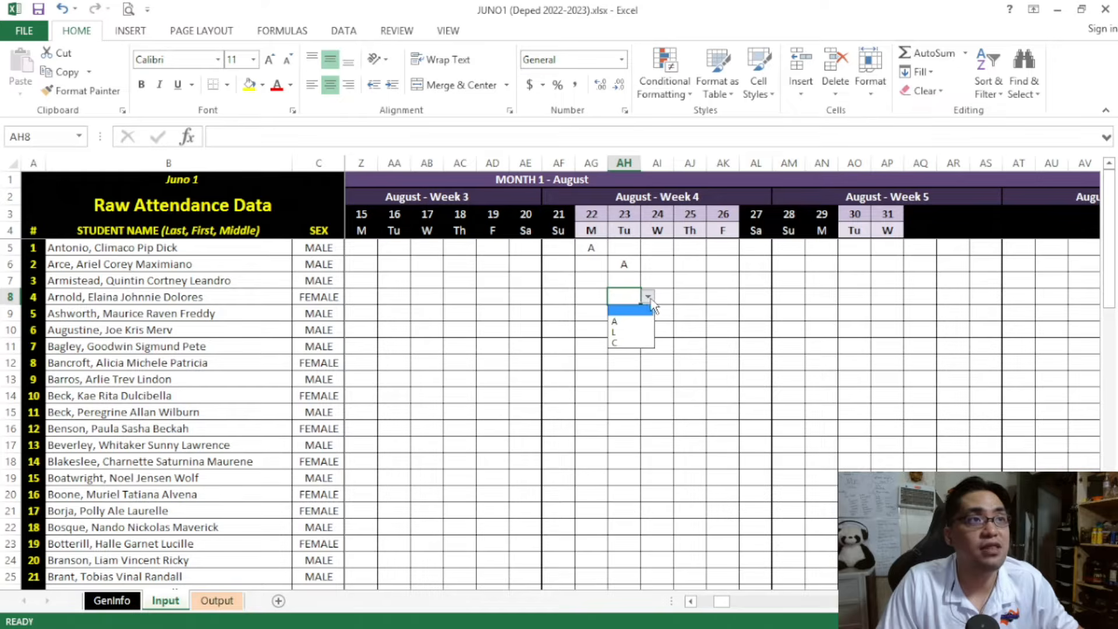
click(639, 334)
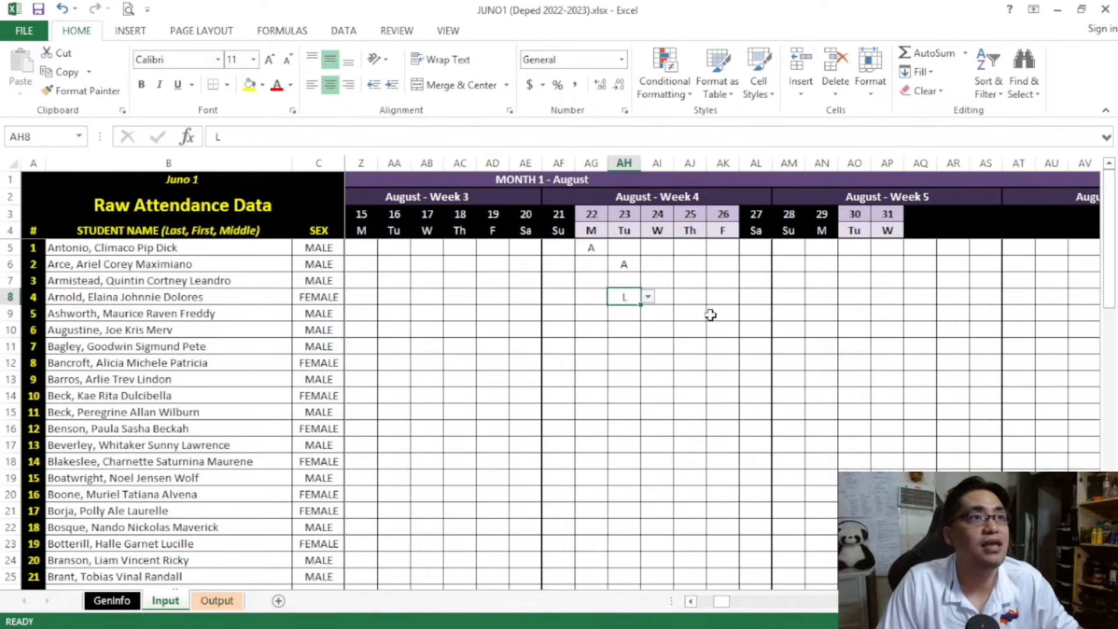
click(712, 359)
click(746, 363)
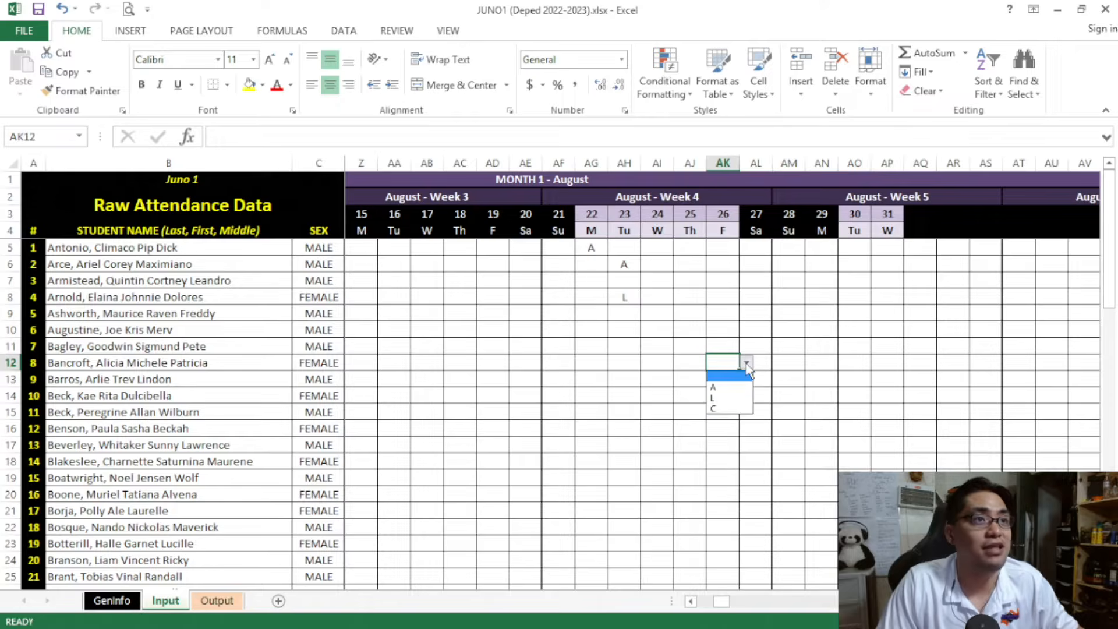
click(730, 410)
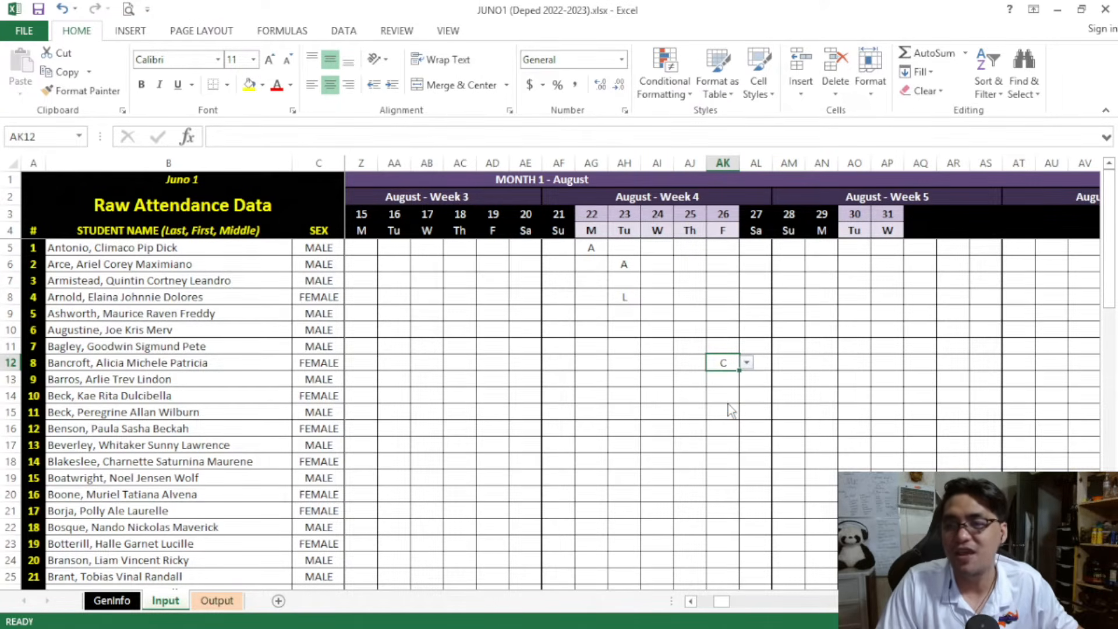
click(667, 399)
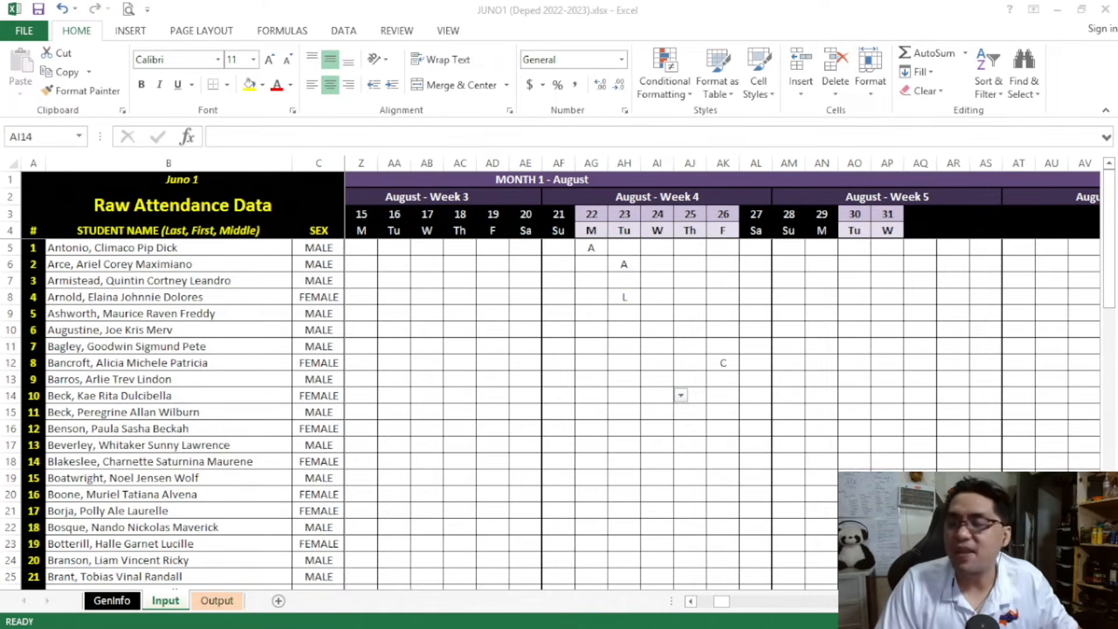
Enter A for the fifth student on the inactive Saturday, August 20, in AE9, and clear AE5:AE13 again
click(525, 312)
click(549, 313)
click(534, 345)
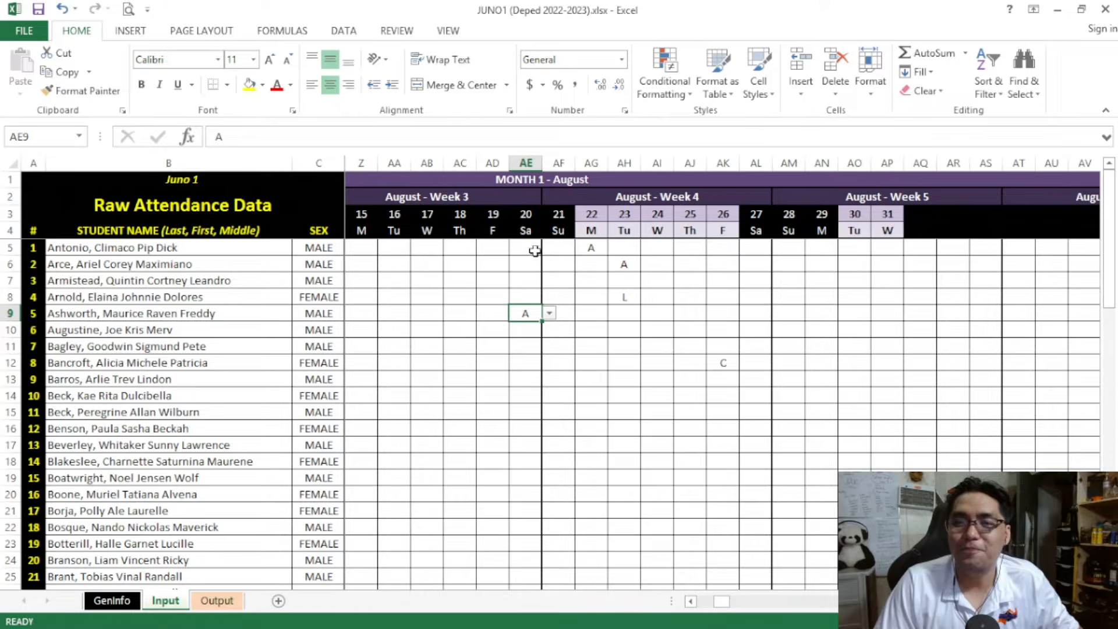
click(526, 217)
drag(527, 217, 528, 358)
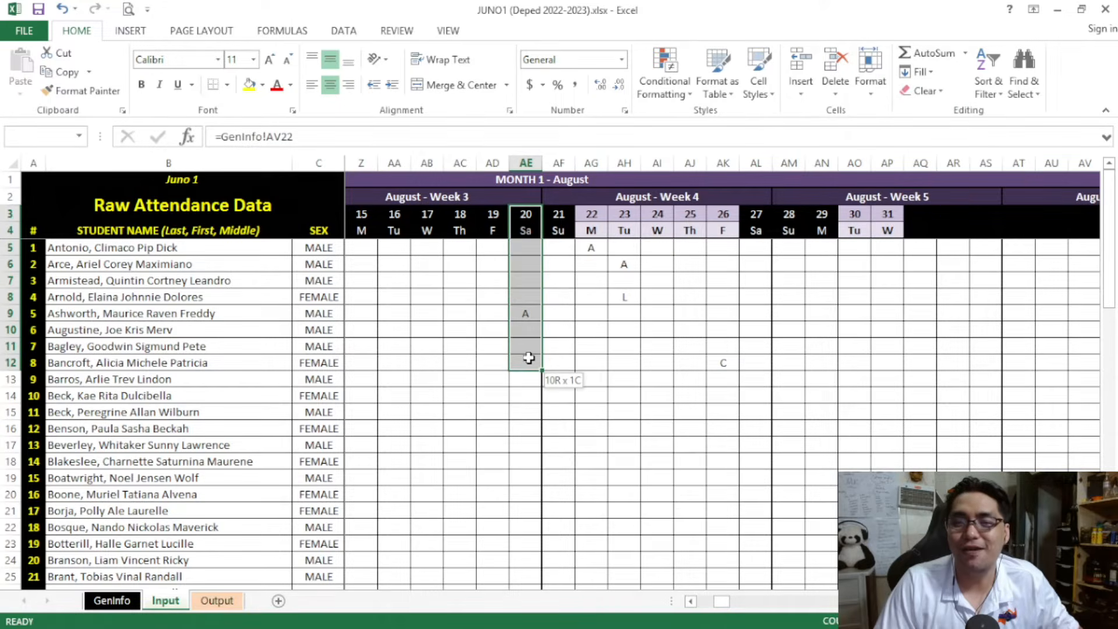
click(526, 316)
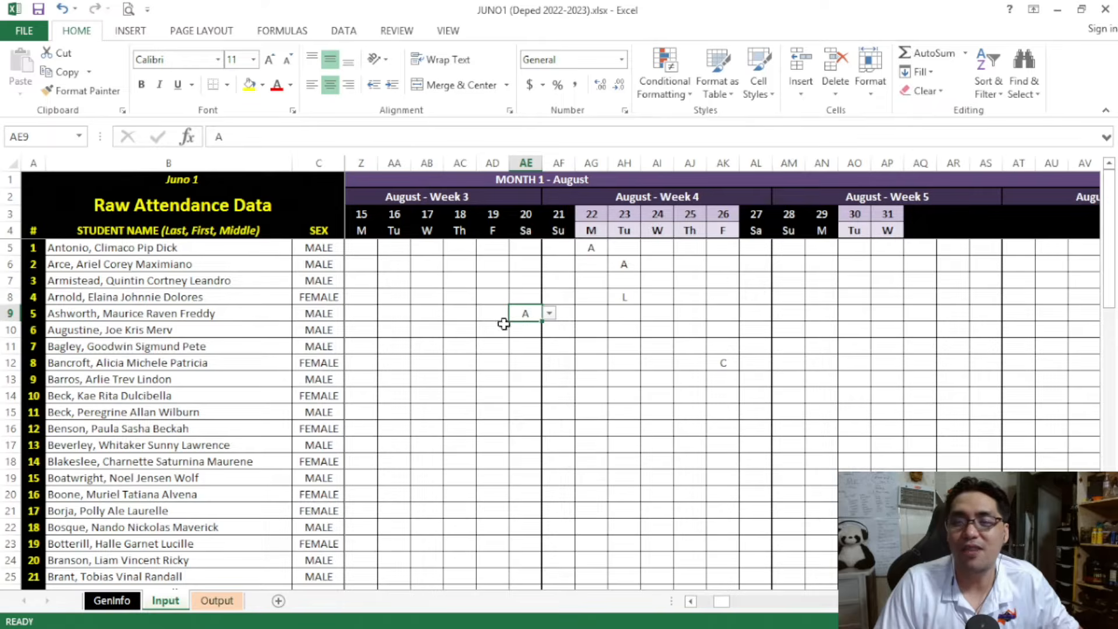
drag(529, 300, 531, 333)
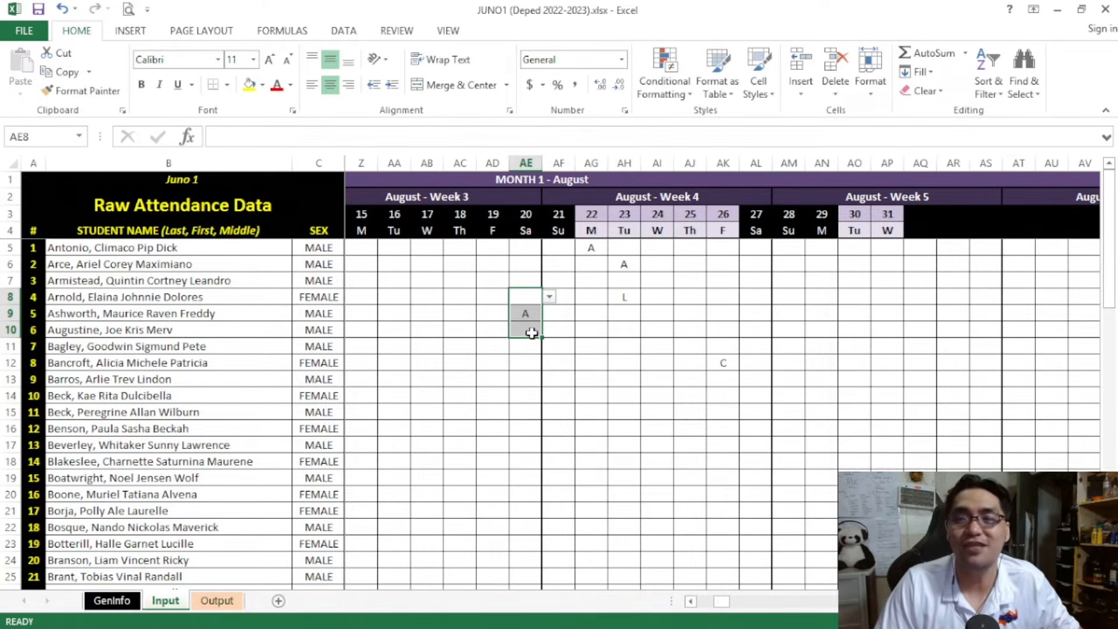
click(532, 333)
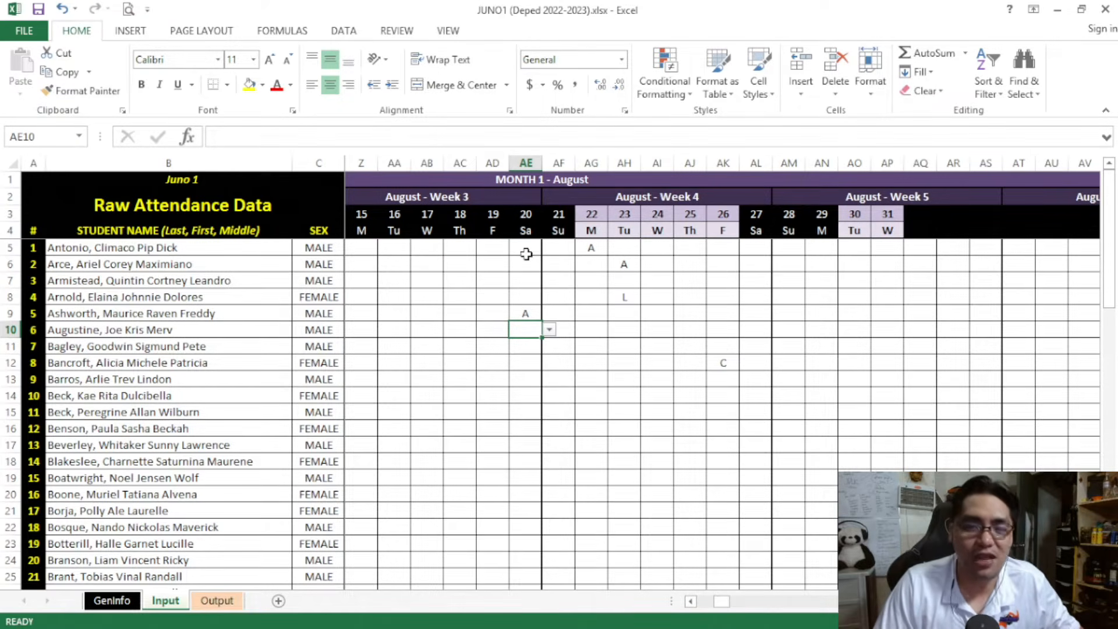
drag(525, 248, 531, 389)
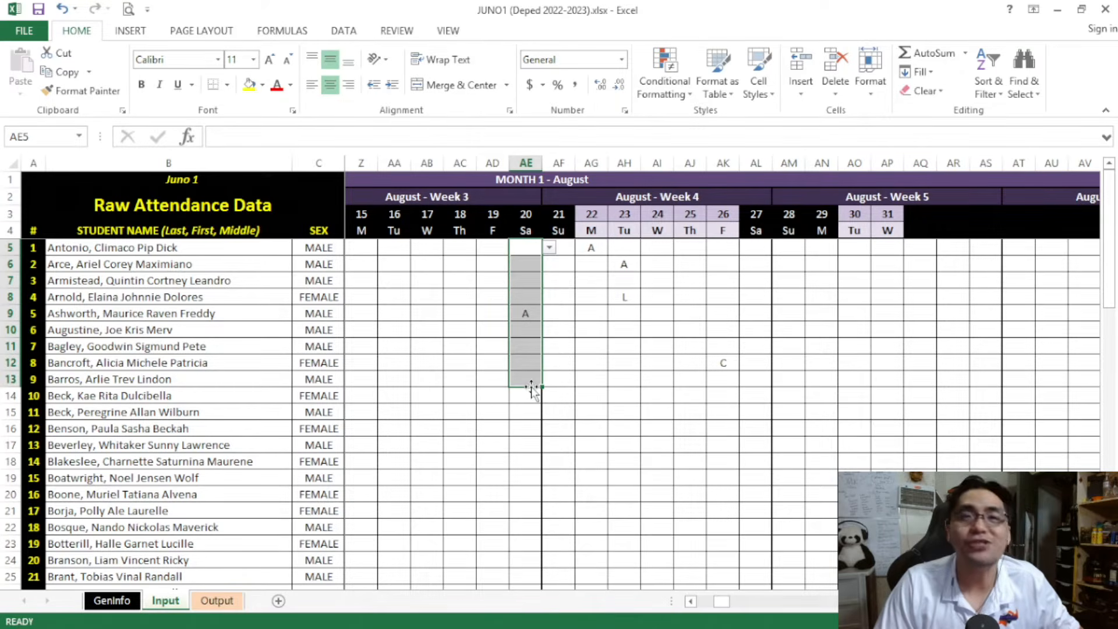
key(Delete)
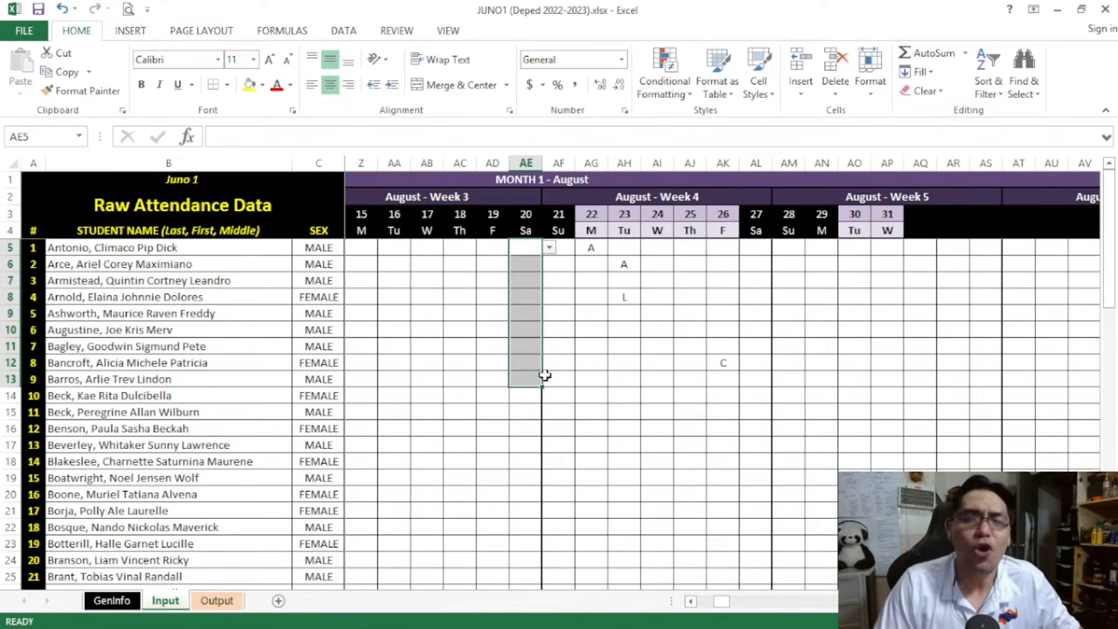
click(585, 353)
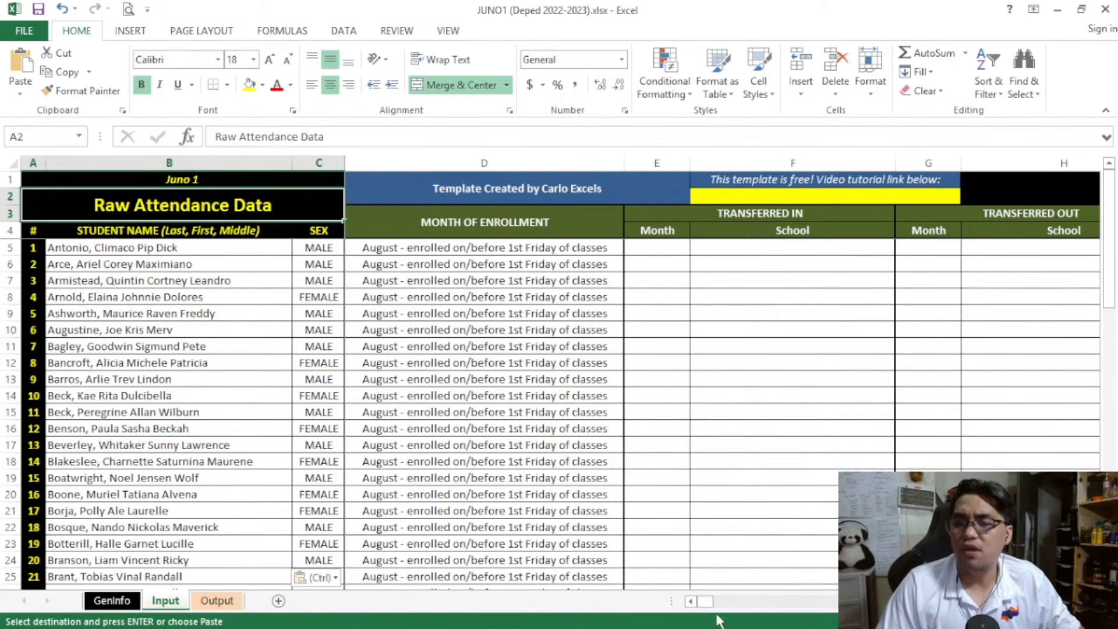
Look through the filled-in attendance marks on the Input sheet from August through July
drag(706, 602, 727, 601)
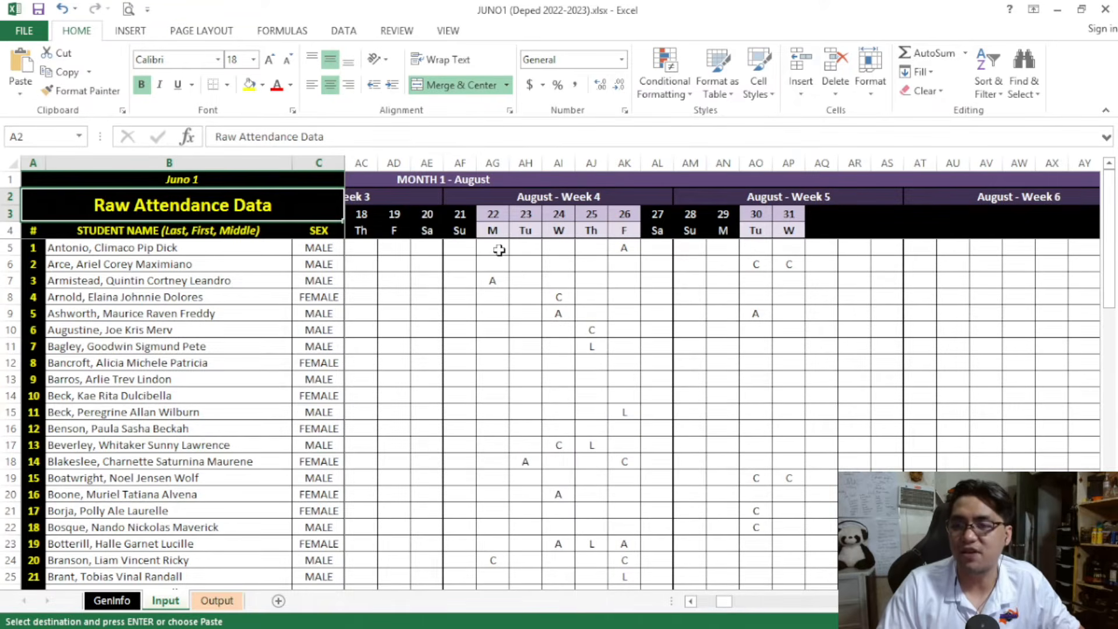
scroll(499, 250, down, 3)
scroll(500, 250, up, 3)
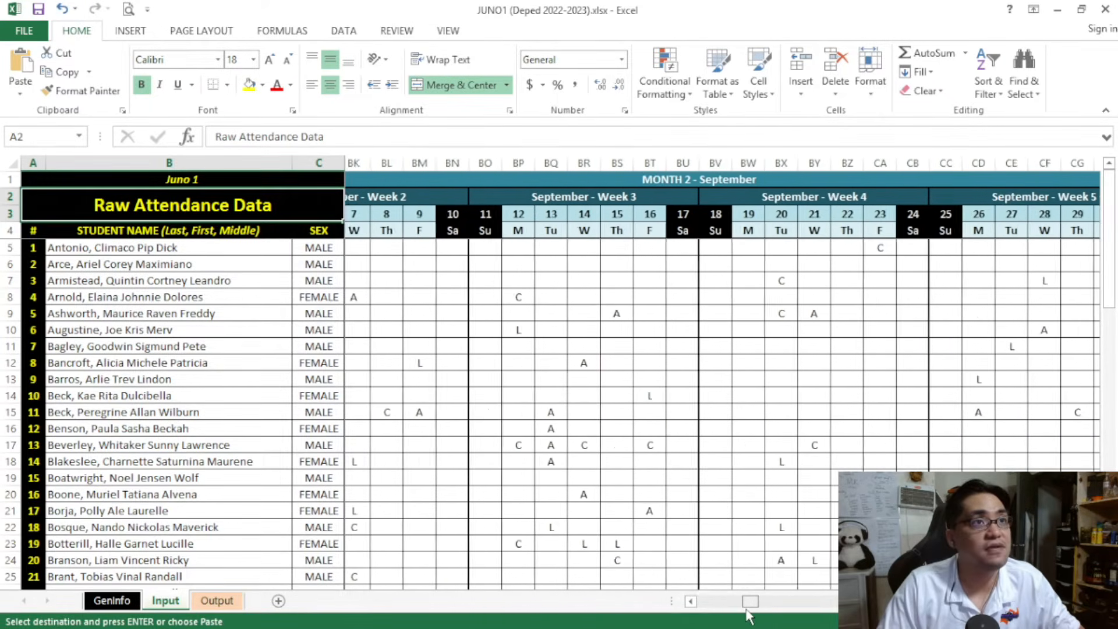
drag(766, 612, 773, 612)
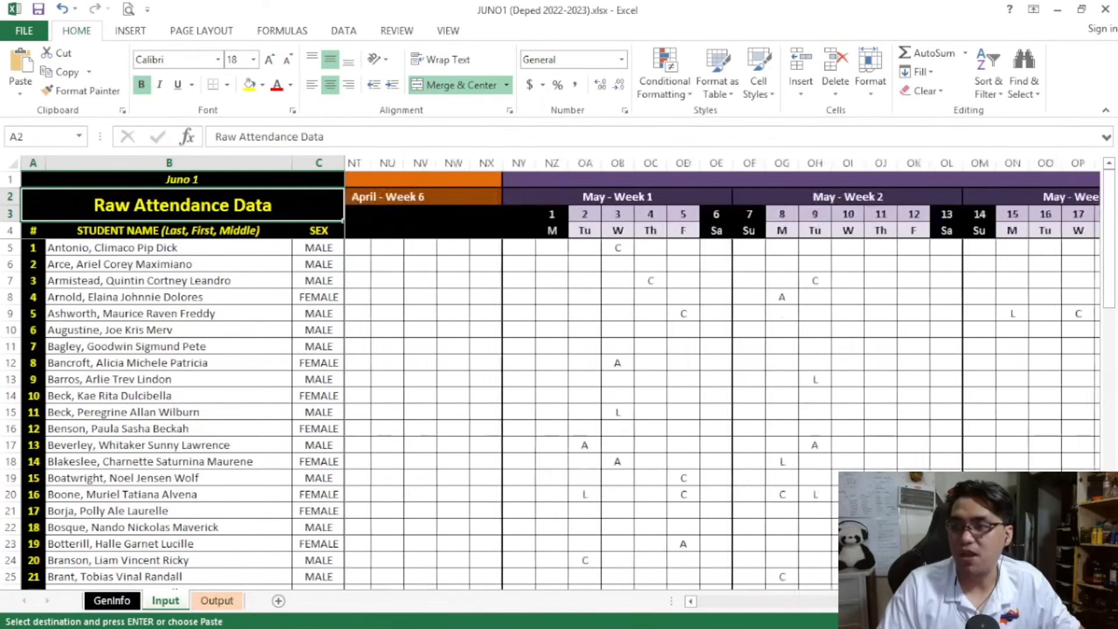
scroll(722, 379, right, 15)
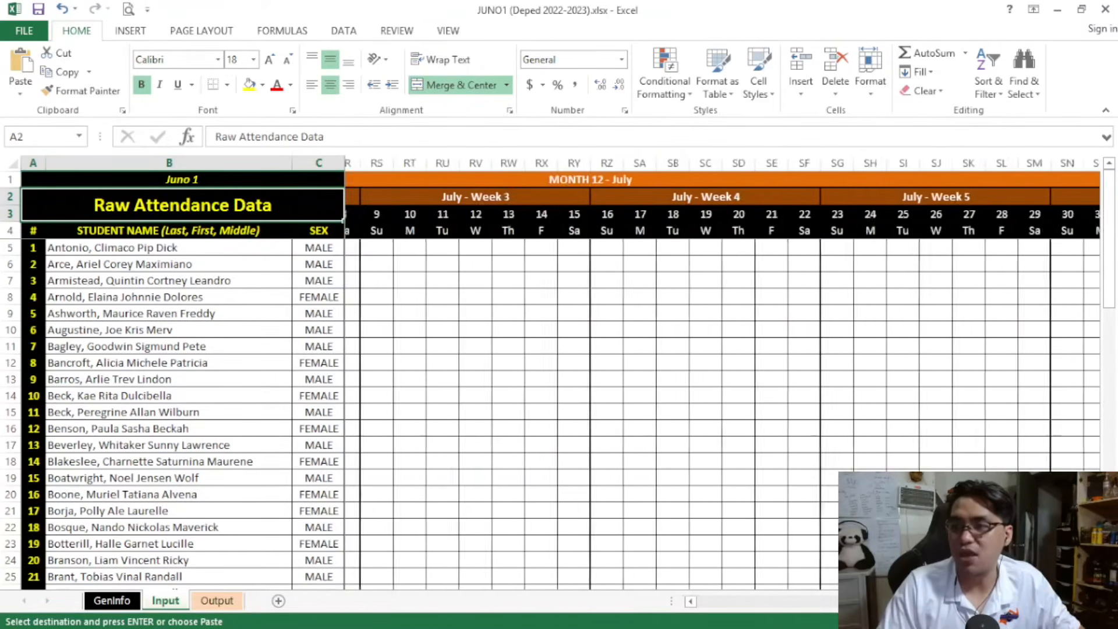
scroll(692, 611, left, 20)
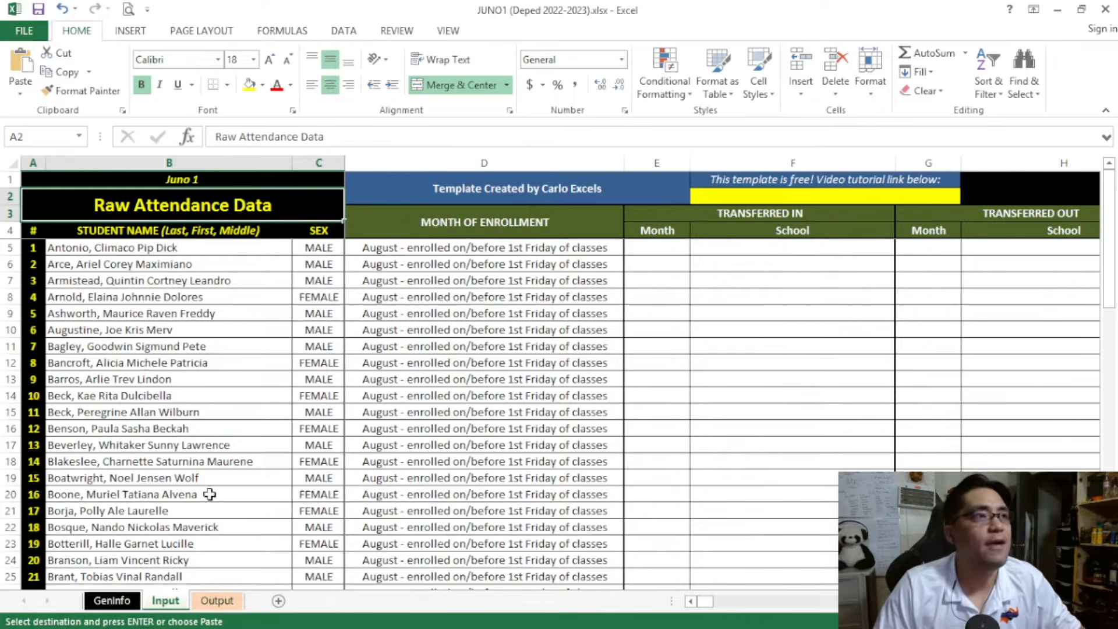
Open the Output sheet and read the notes on A4 printing and on keeping the page layout, margins and print area
click(215, 604)
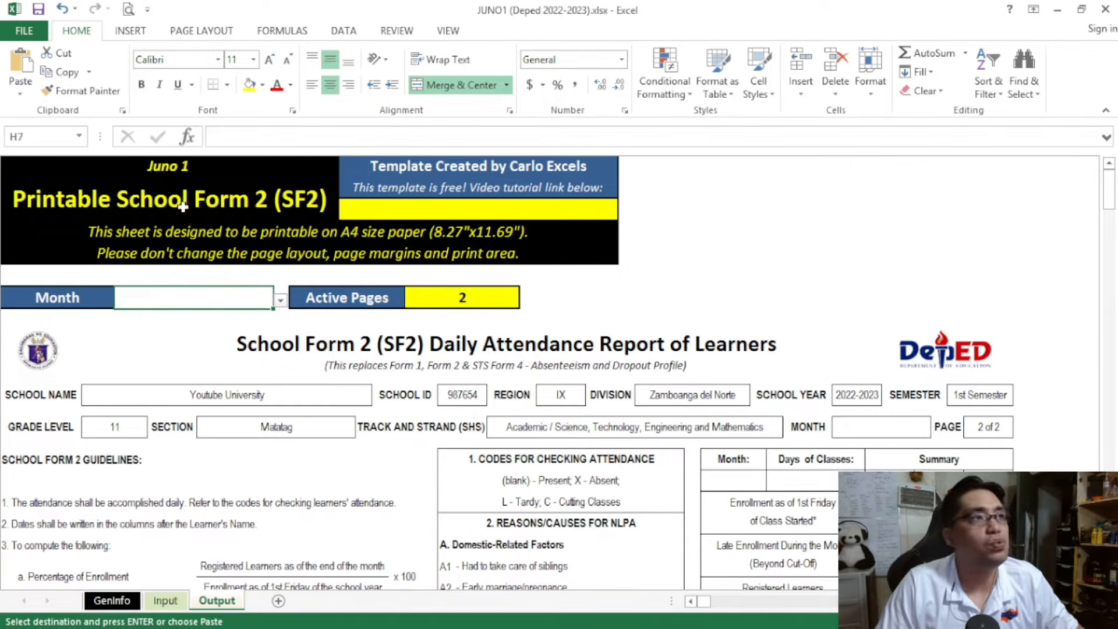
click(184, 233)
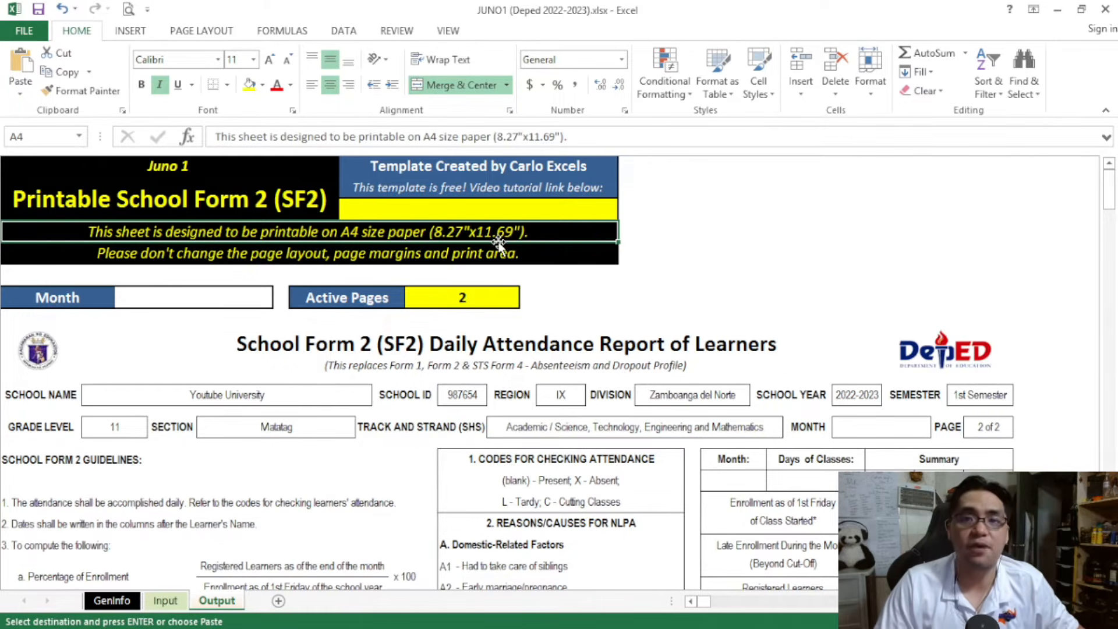
click(356, 254)
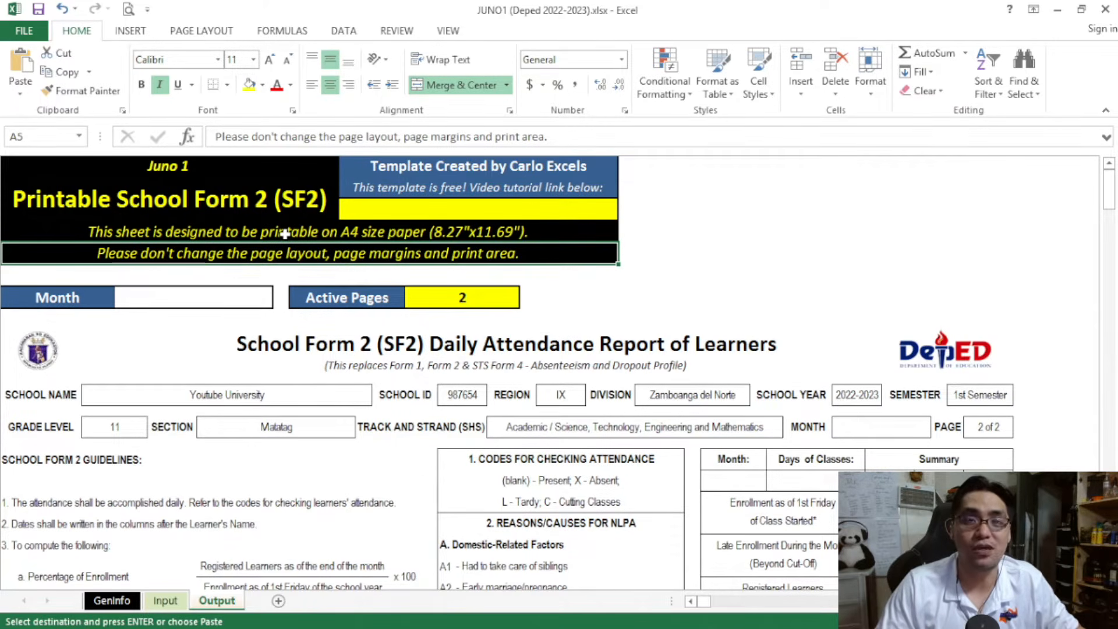
Set the month for the printable School Form 2 to Month 1 - August
click(264, 294)
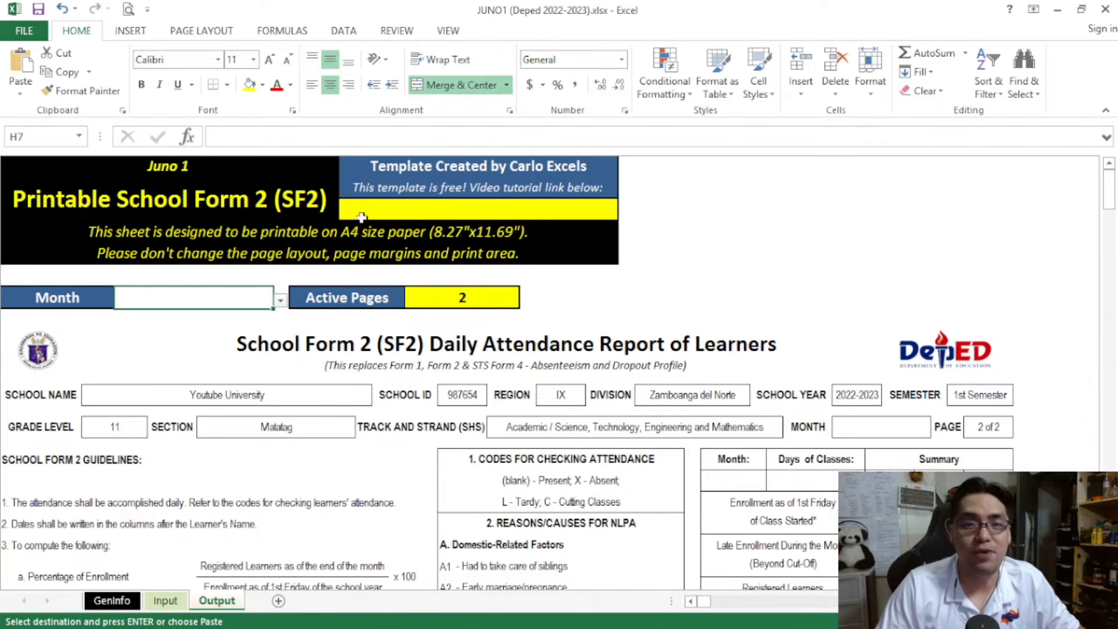
click(281, 301)
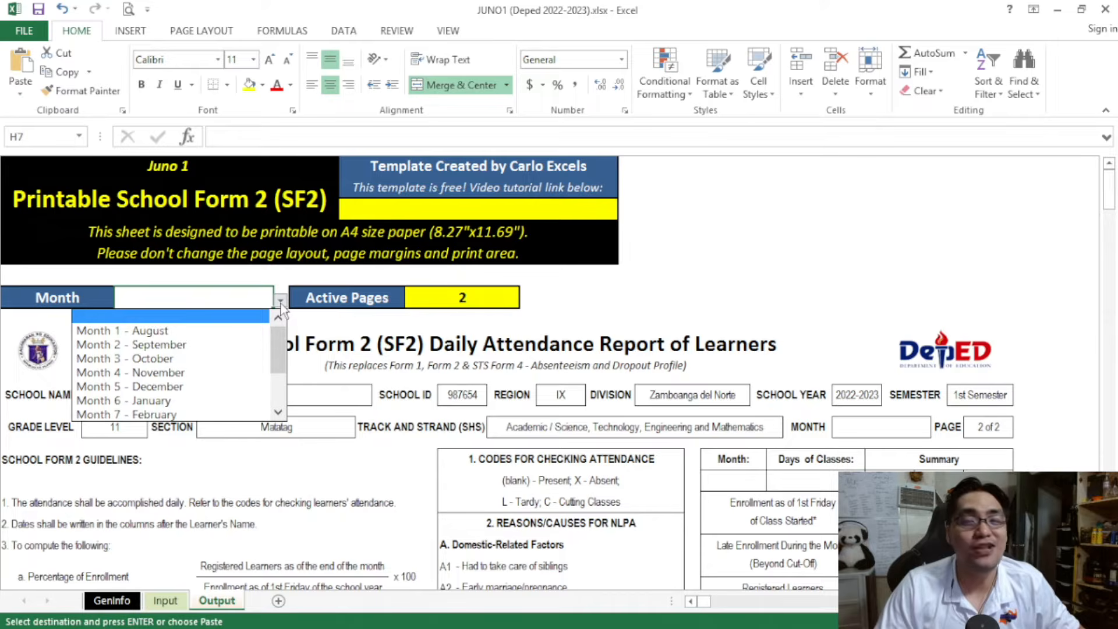
click(251, 330)
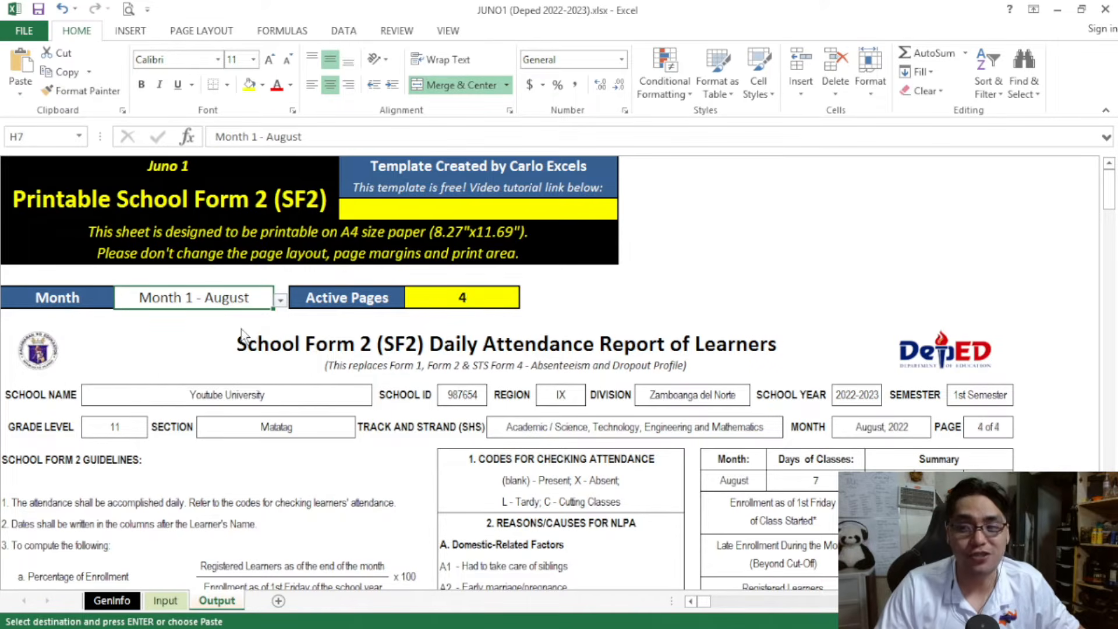
click(281, 301)
click(229, 315)
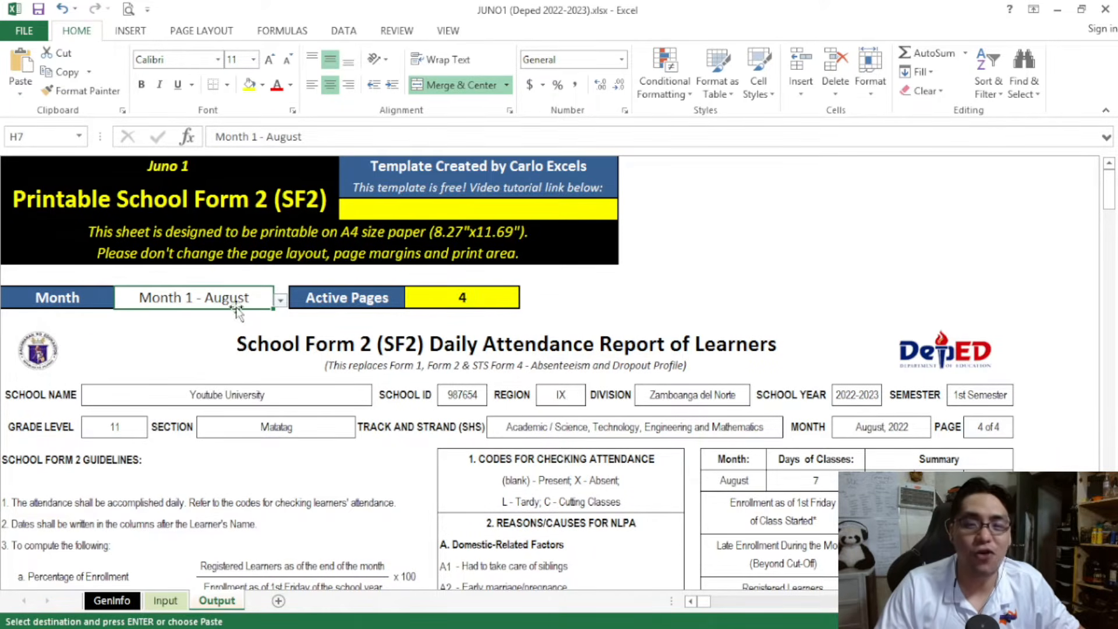
Examine the August School Form 2 page, including its school details, guidelines, attendance codes and Summary table
drag(1112, 174, 1115, 201)
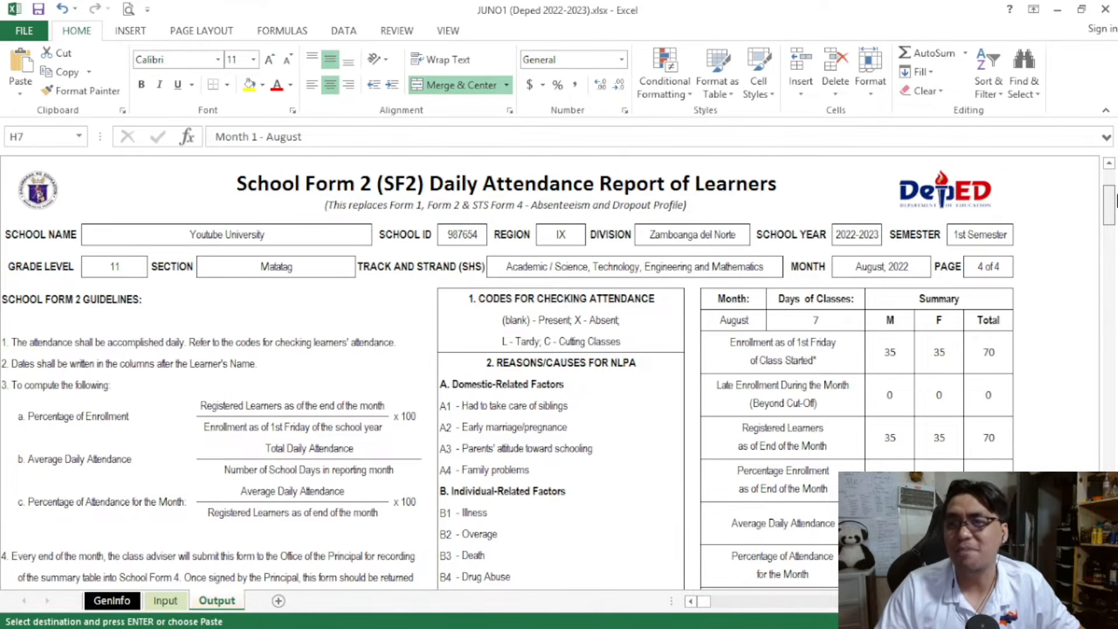
scroll(1115, 202, down, 1)
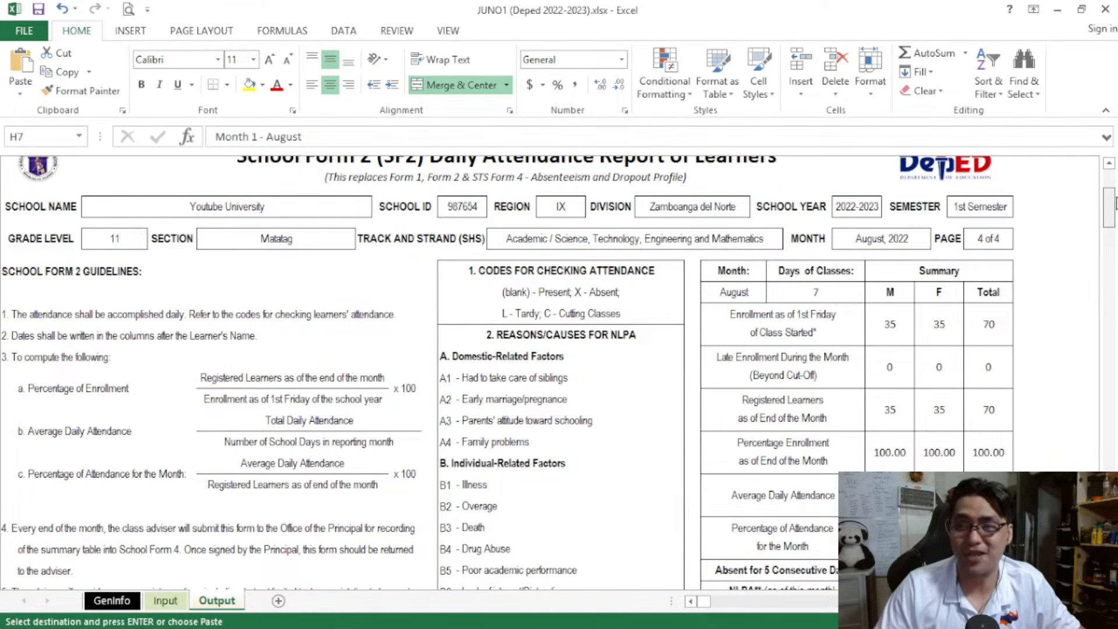
scroll(1115, 202, up, 1)
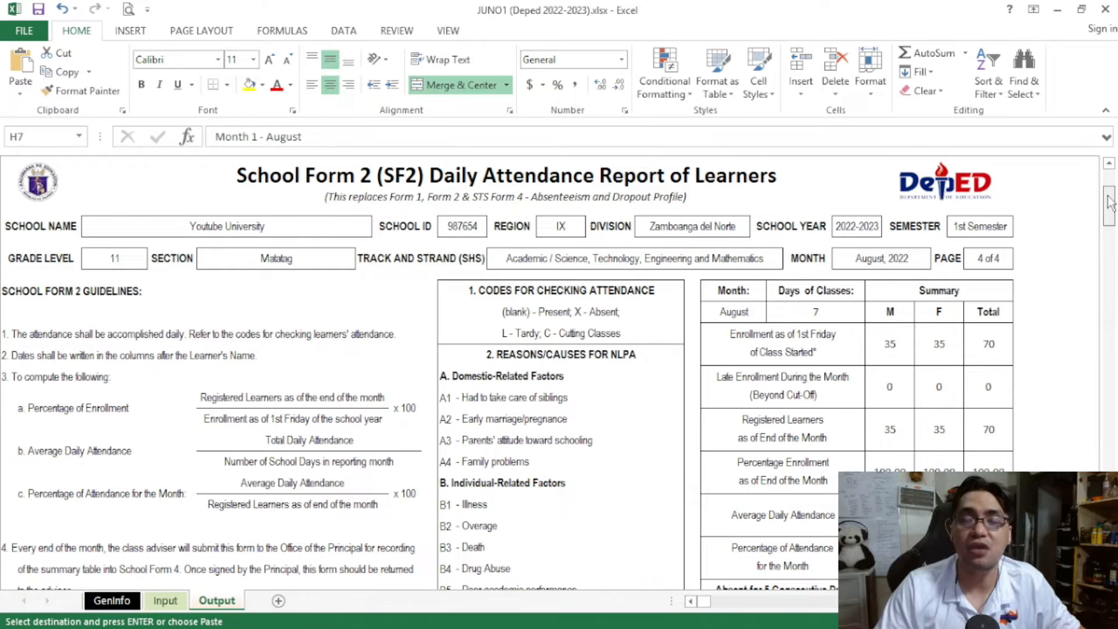
scroll(1109, 202, up, 1)
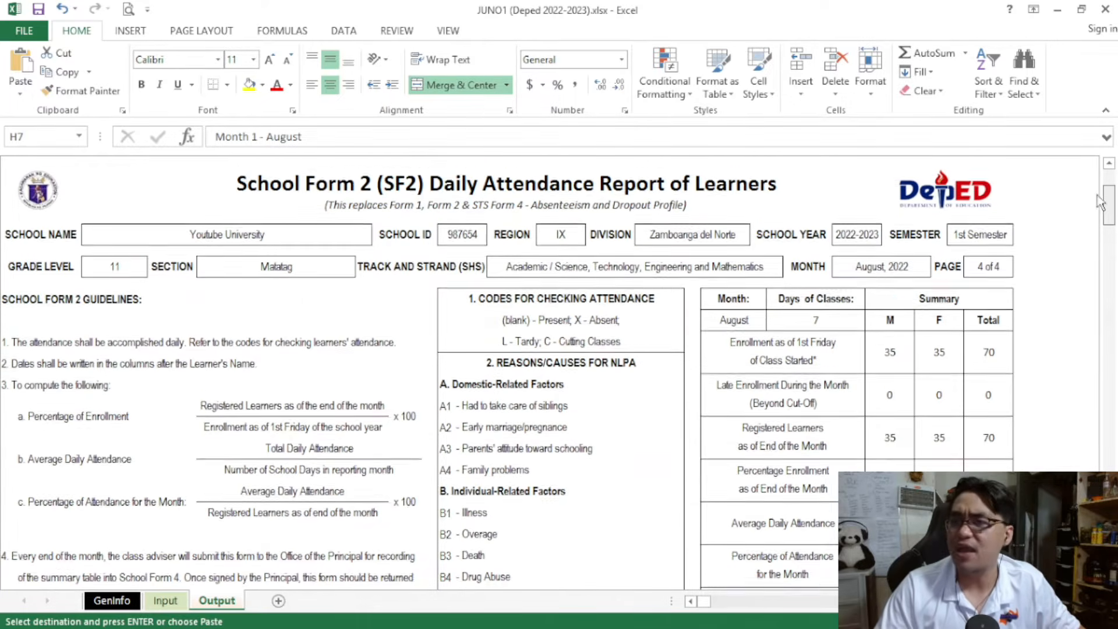
scroll(1109, 201, down, 1)
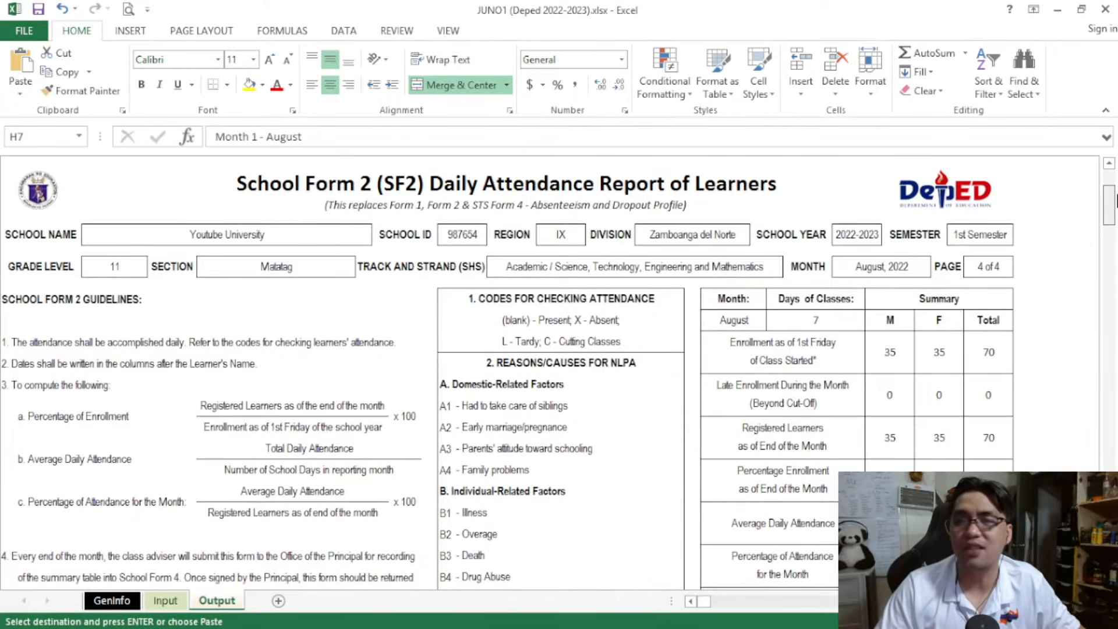
scroll(1114, 201, down, 1)
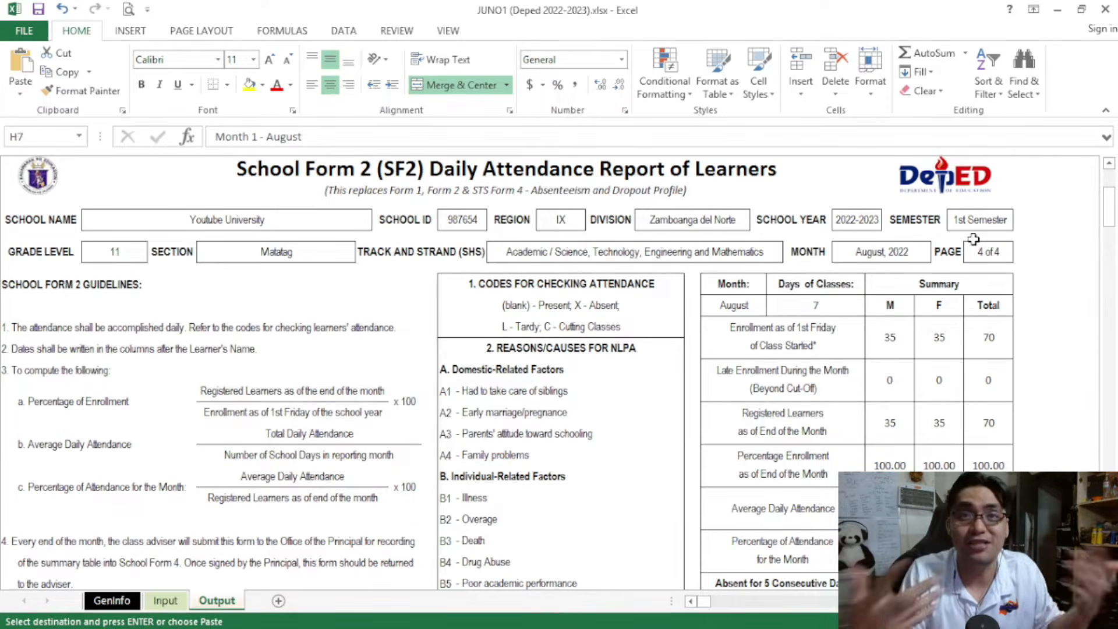
mouse_move(1116, 205)
mouse_down()
mouse_move(1116, 194)
mouse_move(1117, 212)
mouse_up()
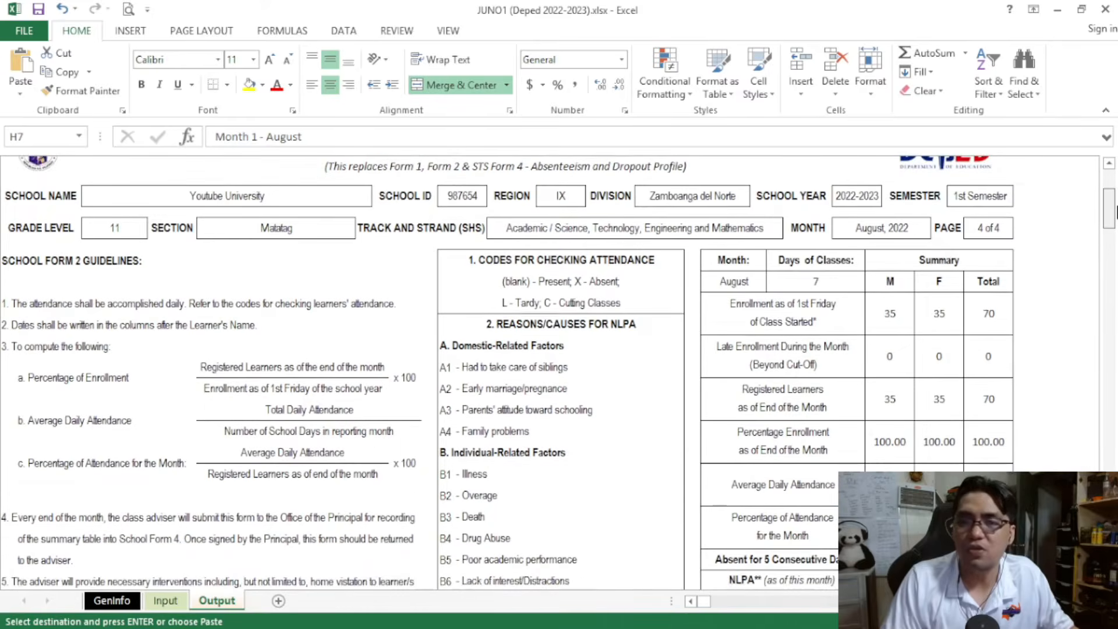
drag(1116, 212, 1115, 216)
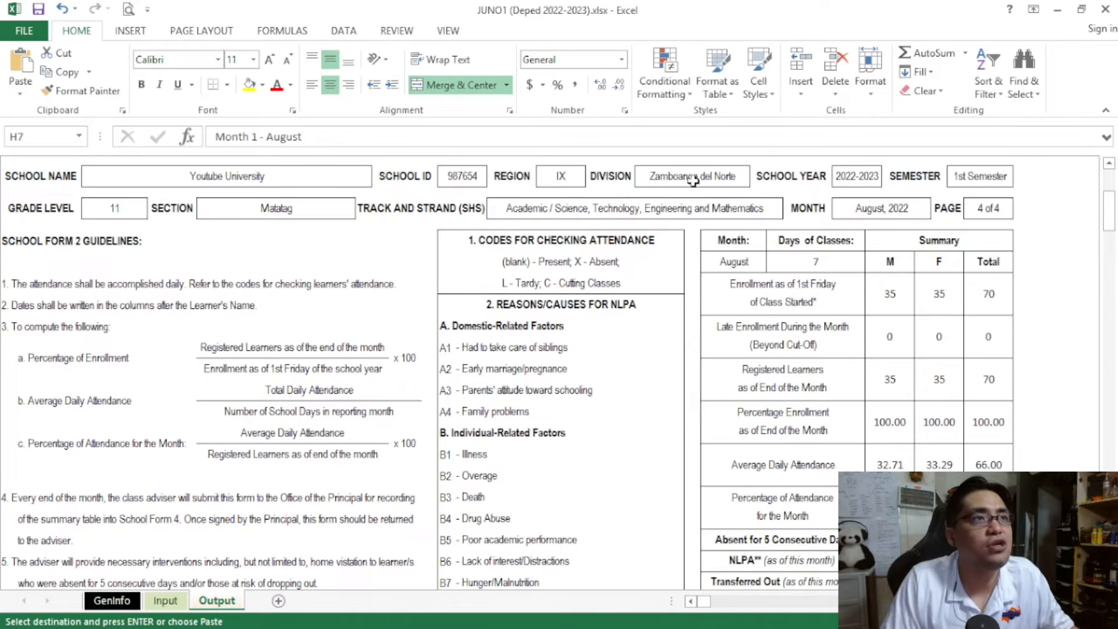
click(882, 233)
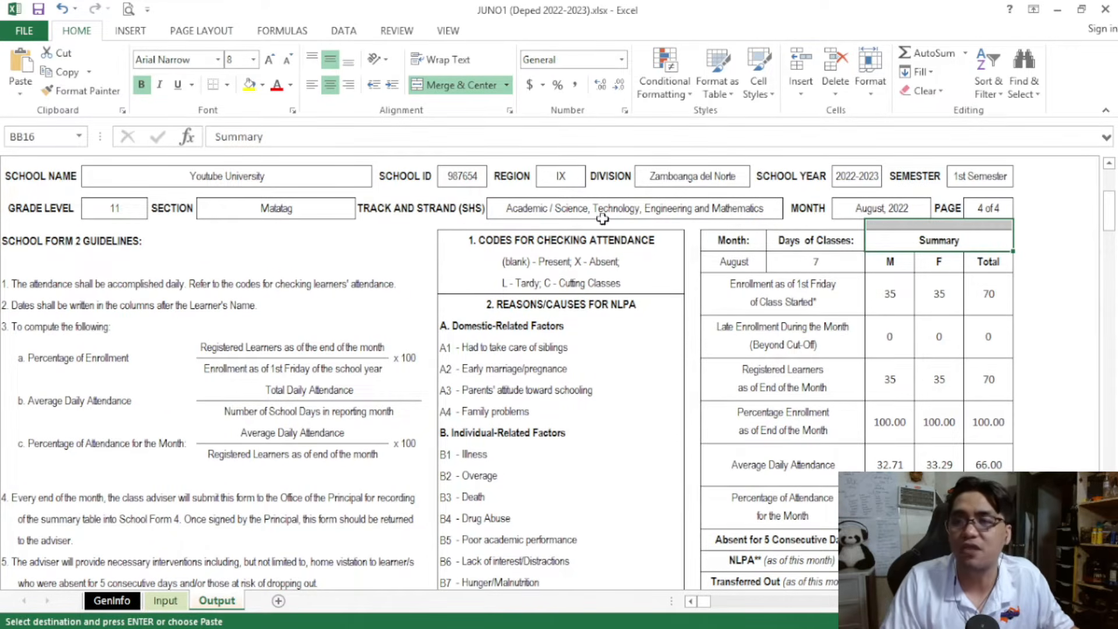
Review the August Summary table's month, days of classes, enrollment, registered learners, average daily attendance and percentage of attendance figures
click(745, 269)
click(808, 257)
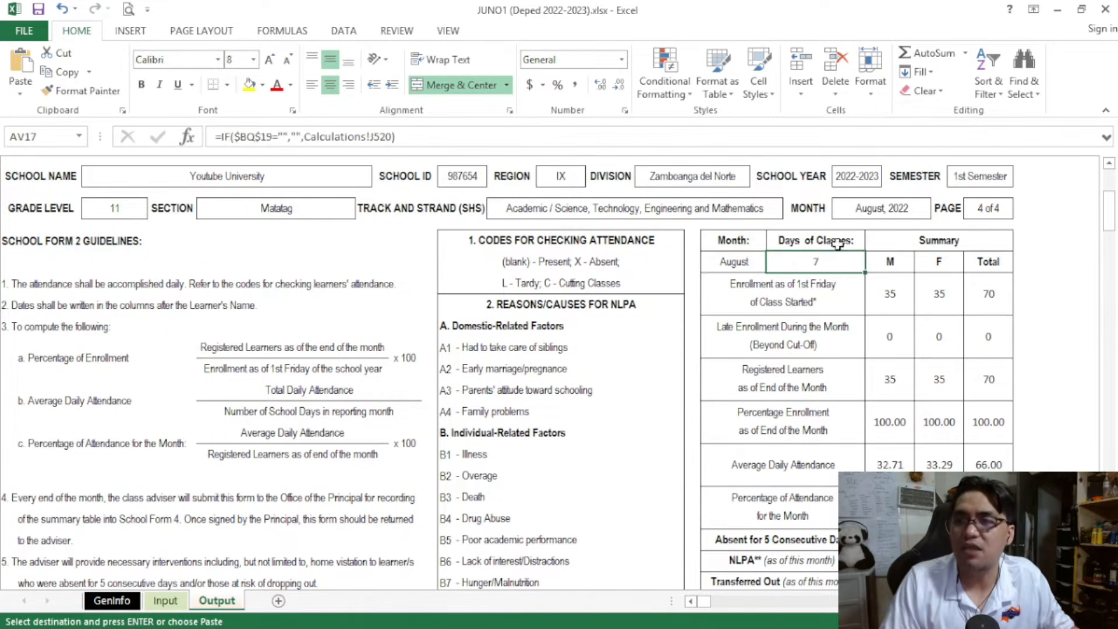
drag(1110, 224, 1112, 234)
click(890, 251)
click(892, 292)
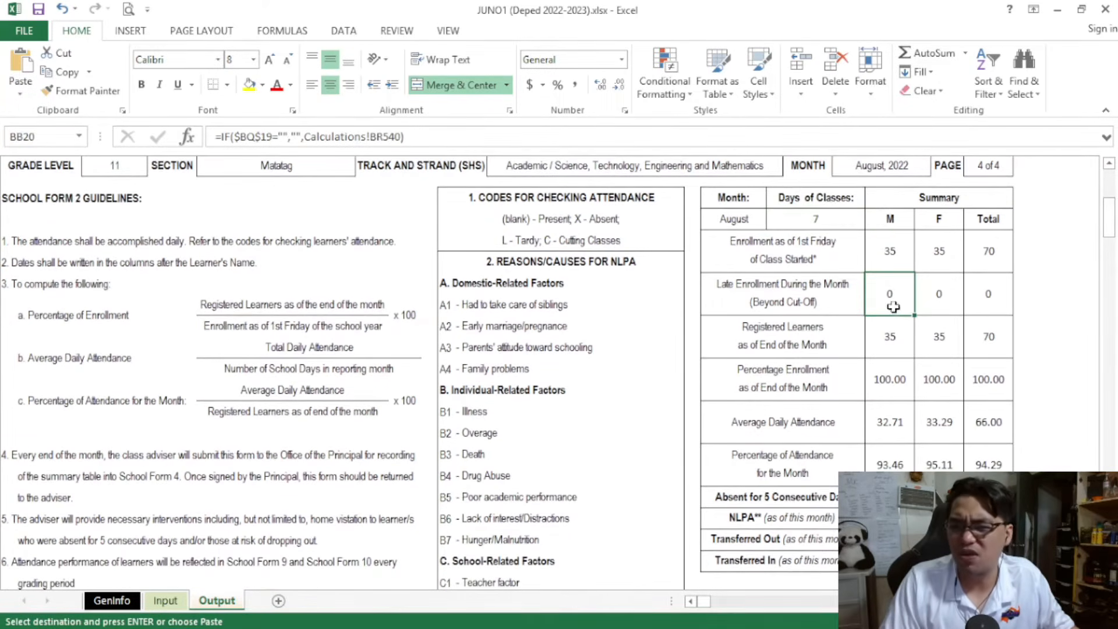
click(886, 335)
click(883, 381)
click(891, 426)
click(884, 463)
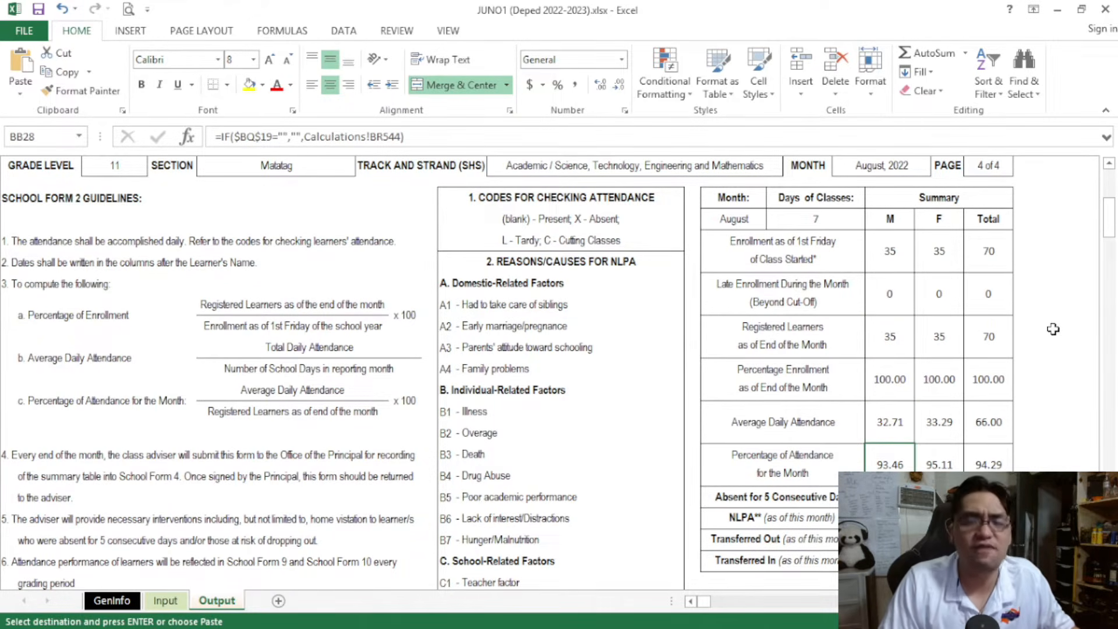
Check the adviser and principal / school head name cells in the certification section of the August SF2
drag(1114, 233, 1115, 269)
click(827, 252)
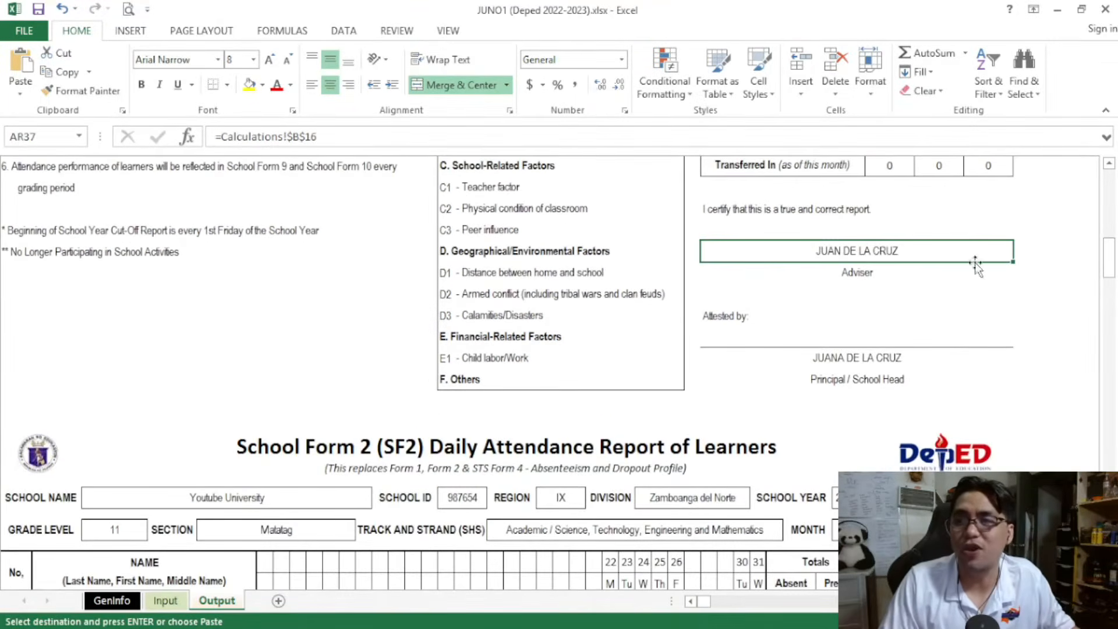
click(885, 362)
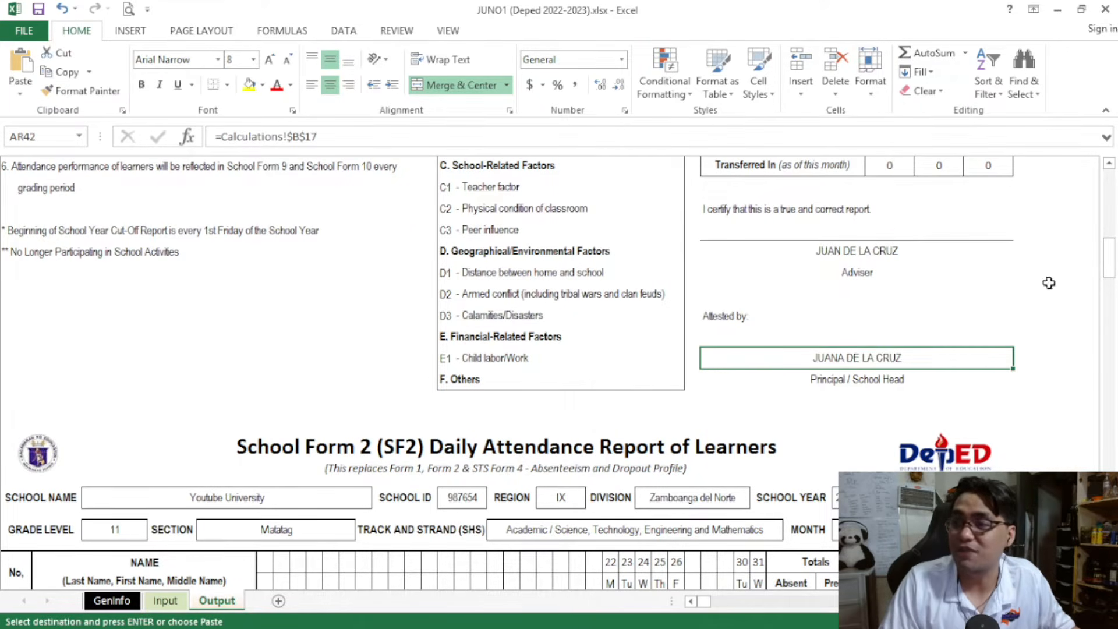
Compare the learner list on page 1 of the August SF2 with the student names and sexes on the Input sheet, ending on the Output sheet
drag(1111, 260, 1116, 284)
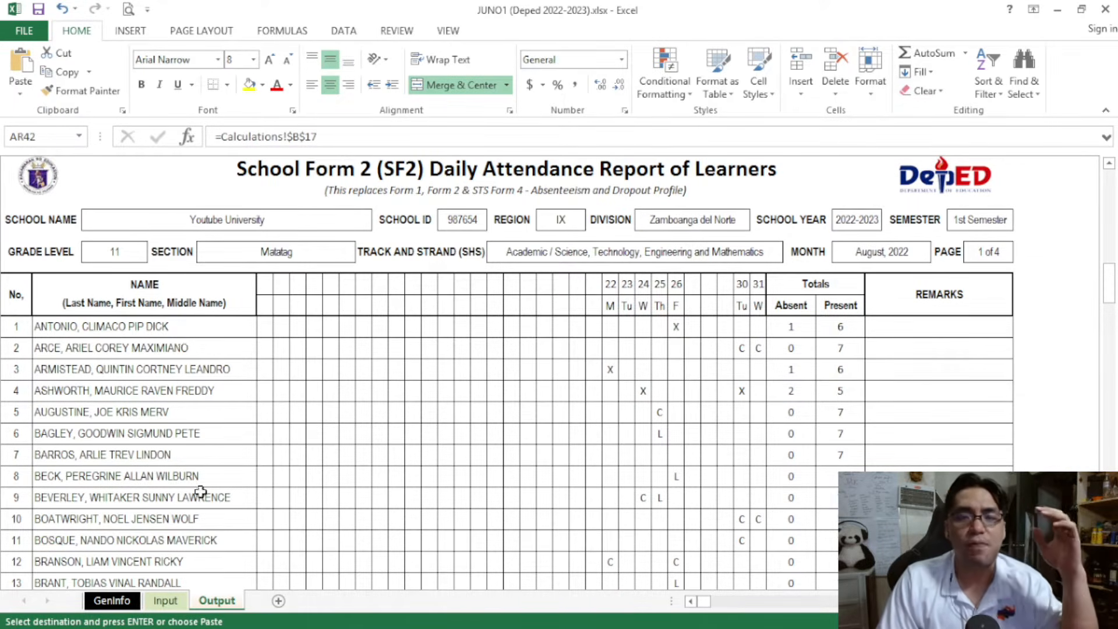
click(165, 600)
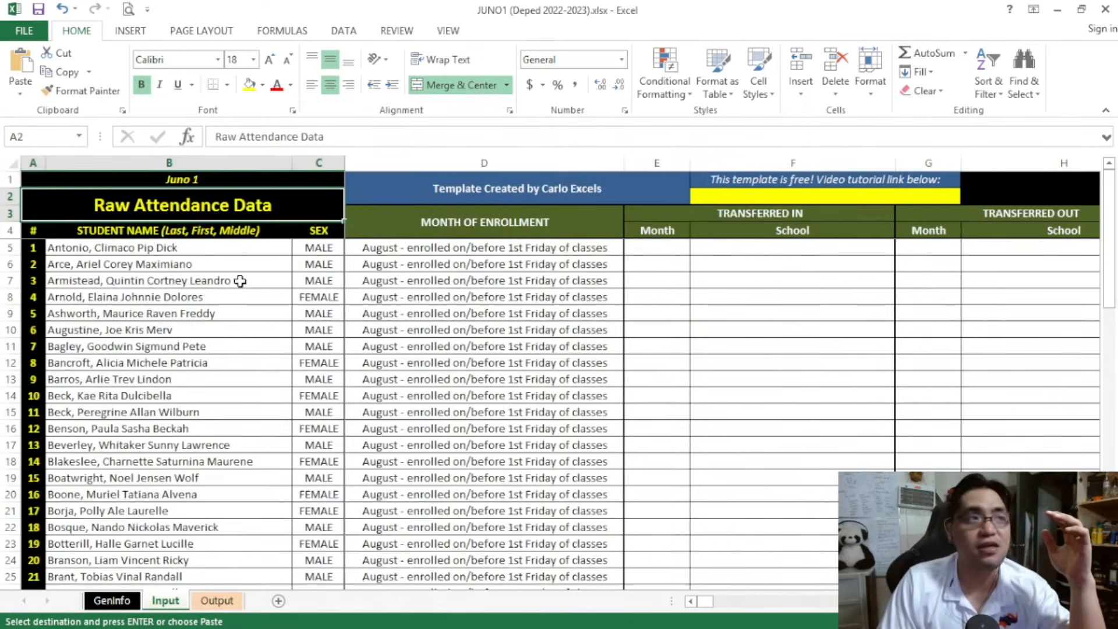
drag(198, 250, 310, 445)
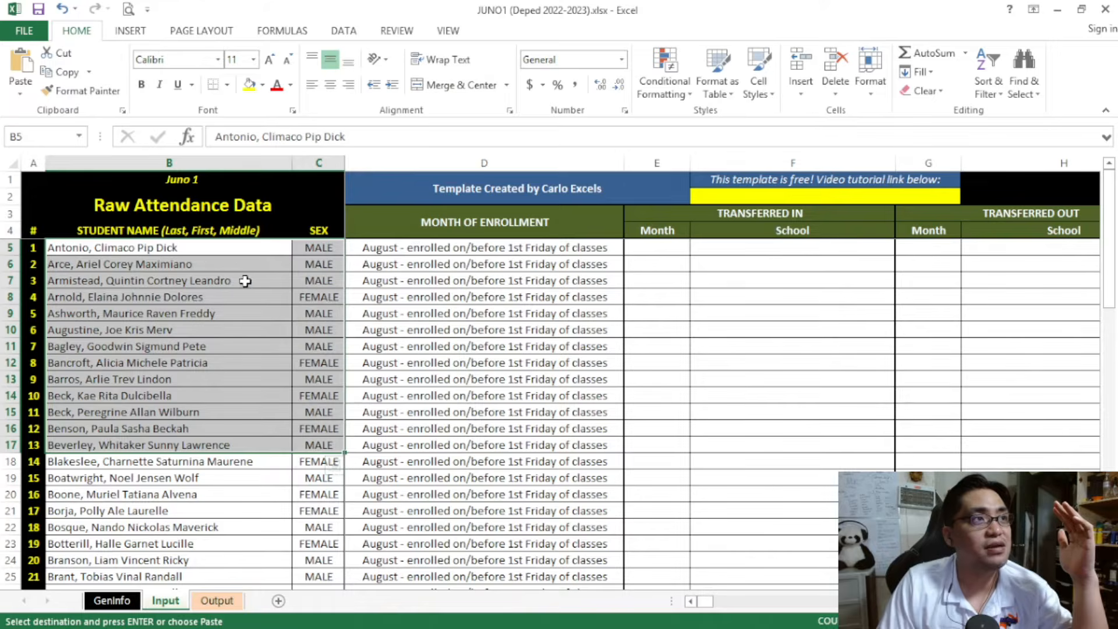
drag(312, 252, 232, 466)
click(233, 472)
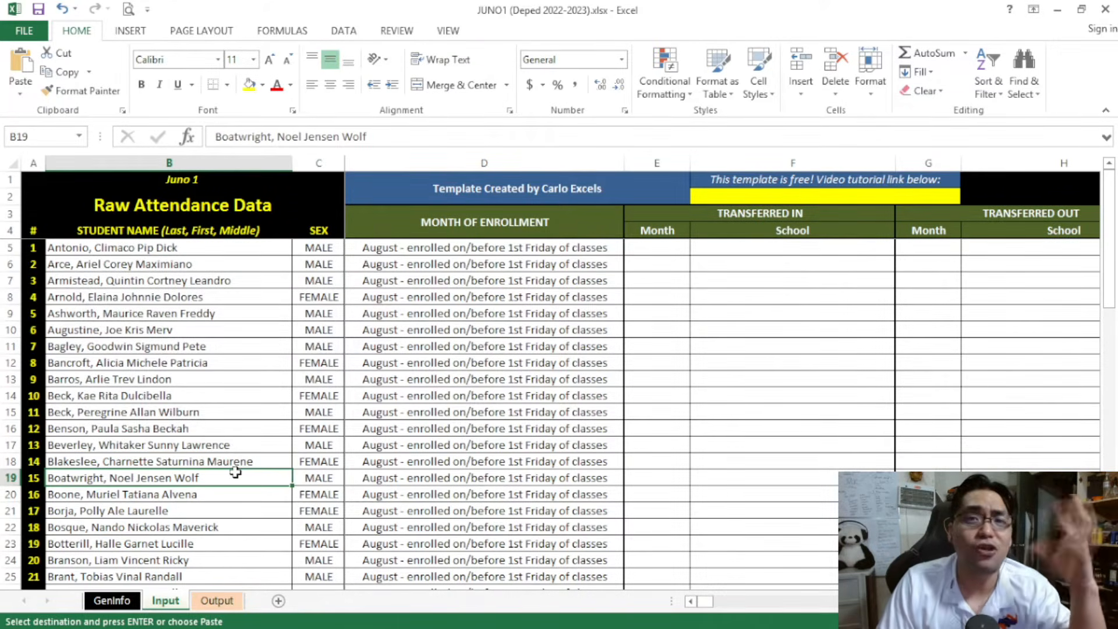
click(217, 601)
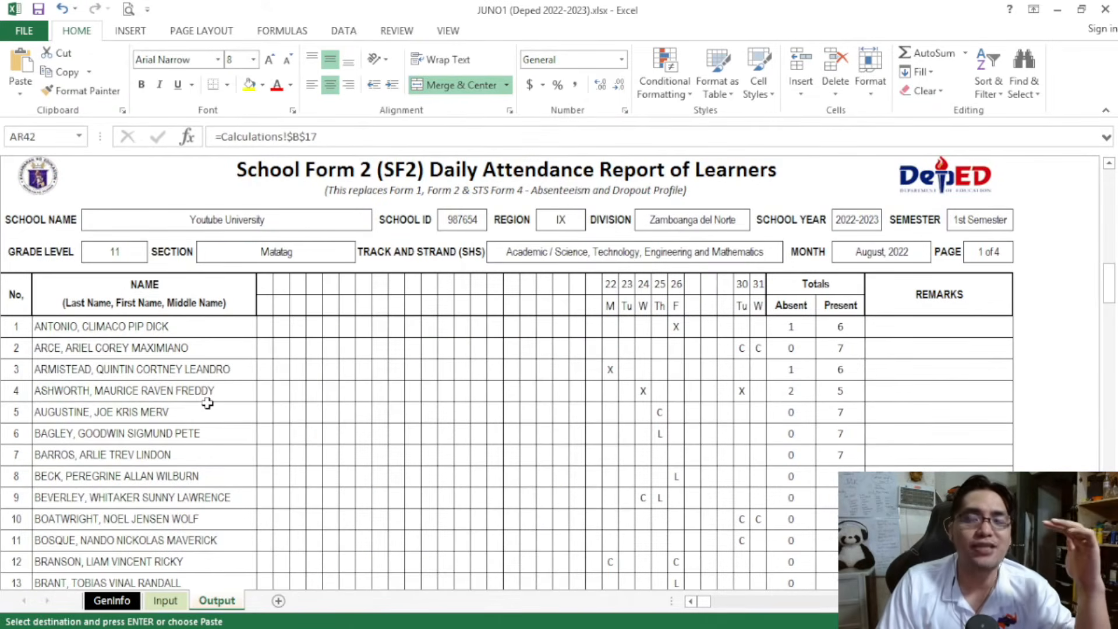
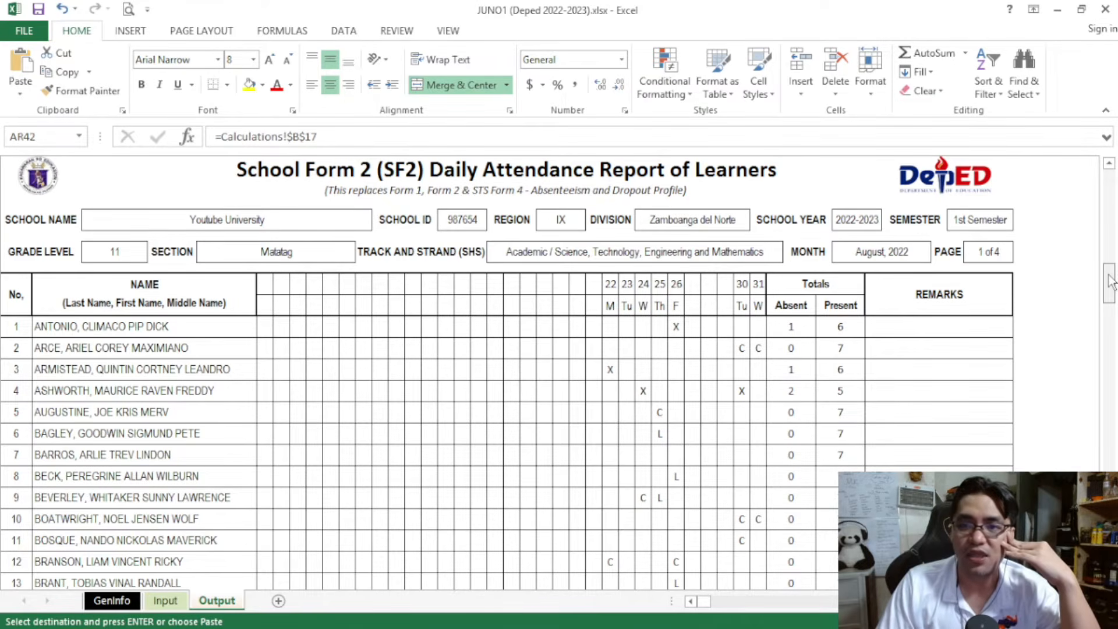
Check the MALE | TOTAL Per Day row and the rows further below it on the August SF2 pages
drag(1111, 281, 1115, 379)
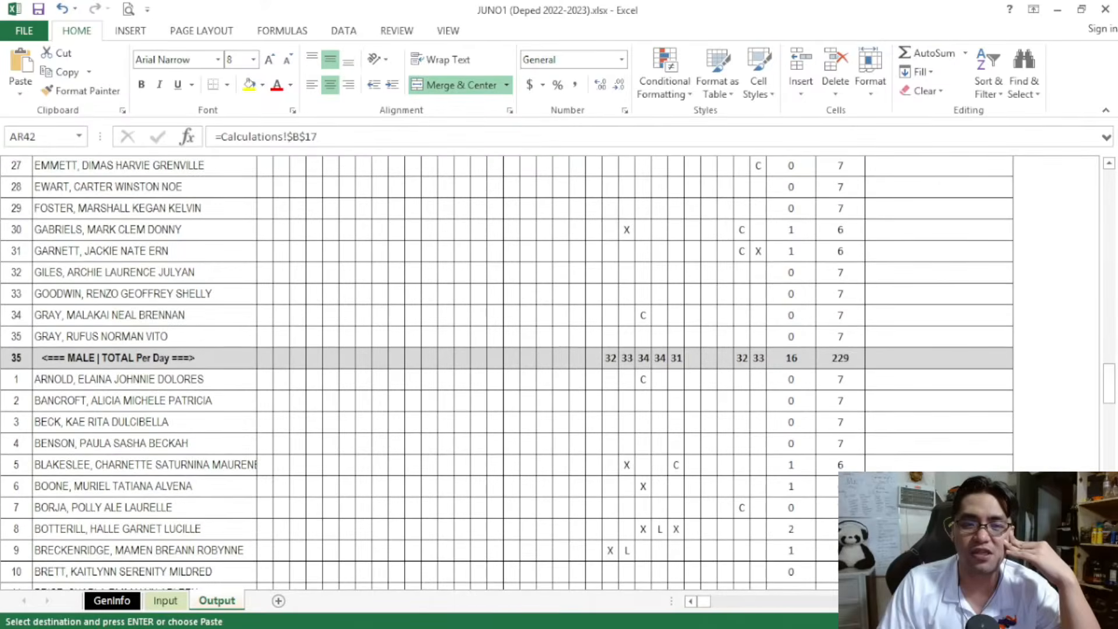
drag(17, 358, 903, 354)
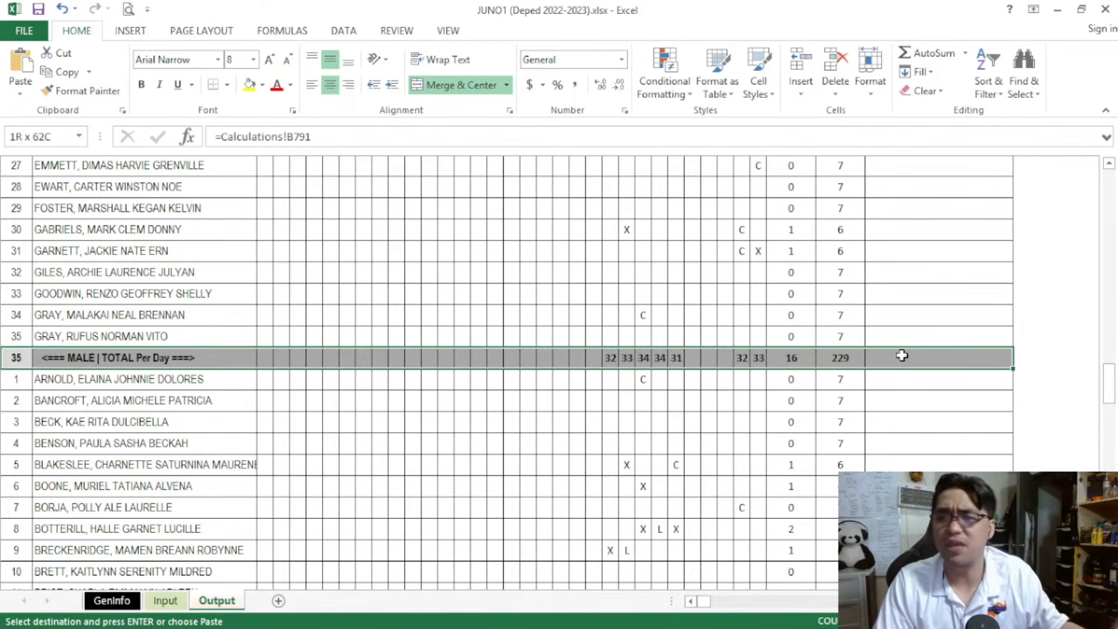
scroll(425, 353, down, 3)
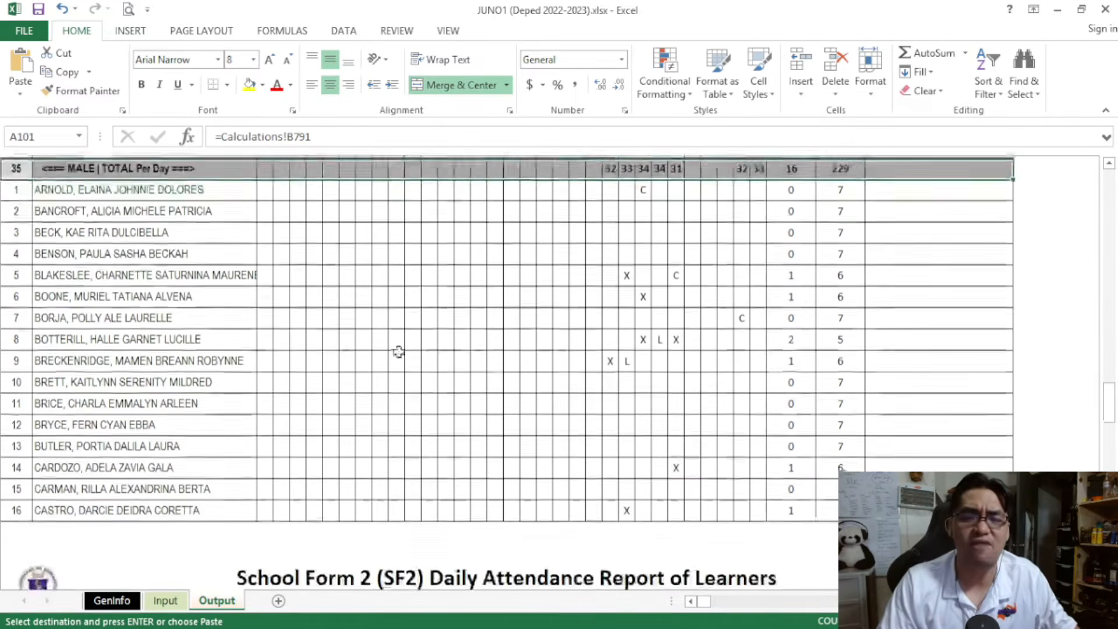
drag(1106, 400, 1110, 466)
drag(23, 508, 920, 530)
Set the SF2 report month to Month 2 - September and review that month's Summary table
drag(1108, 469, 1097, 204)
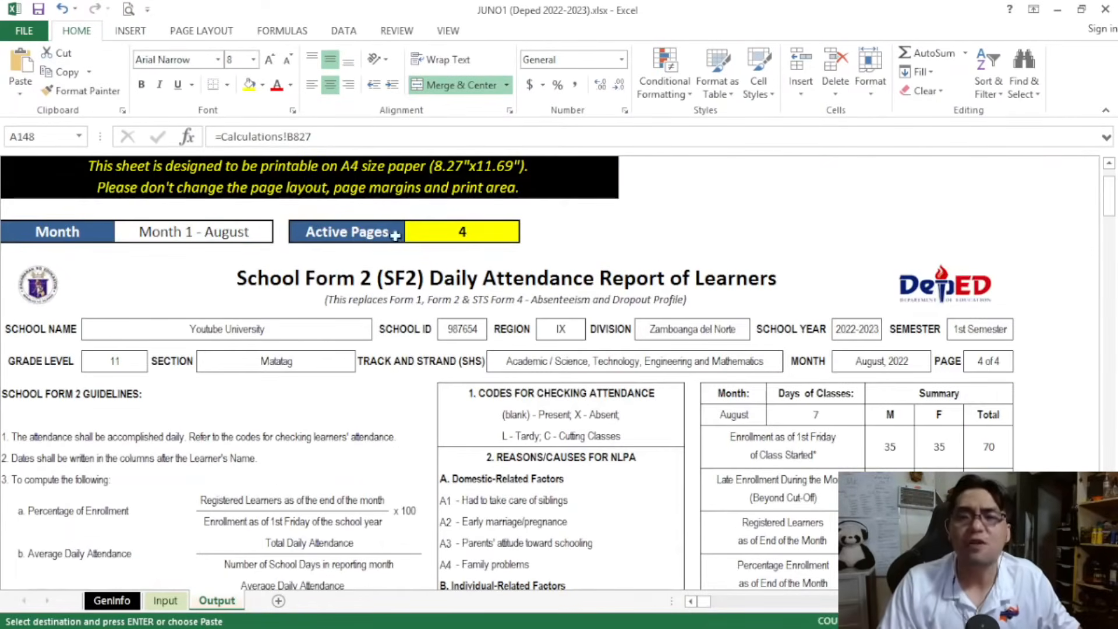
click(232, 235)
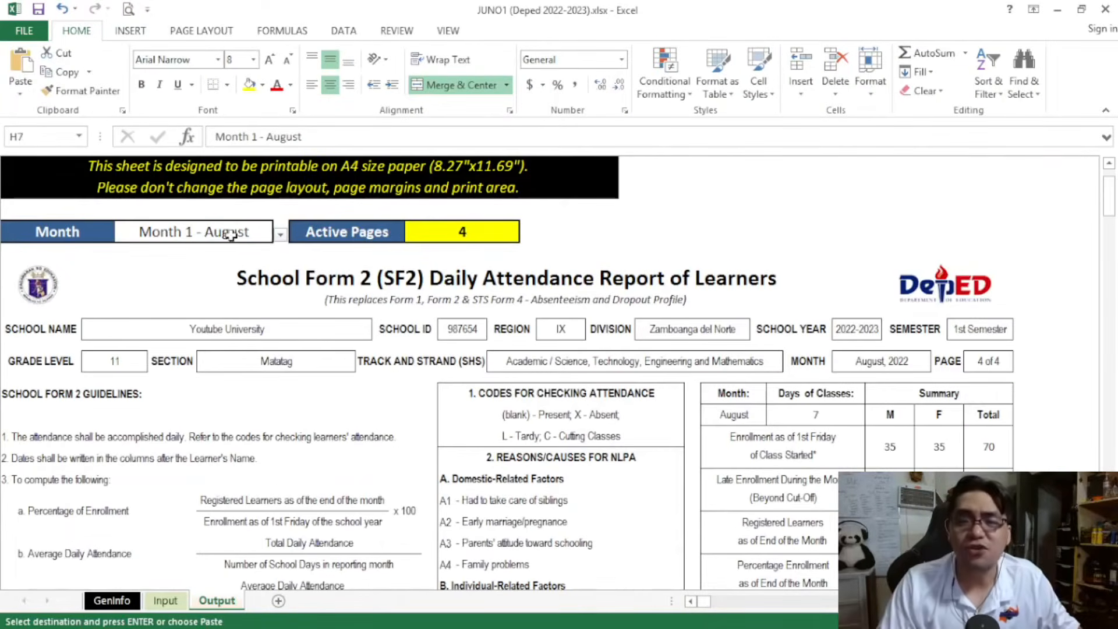
click(280, 234)
click(242, 265)
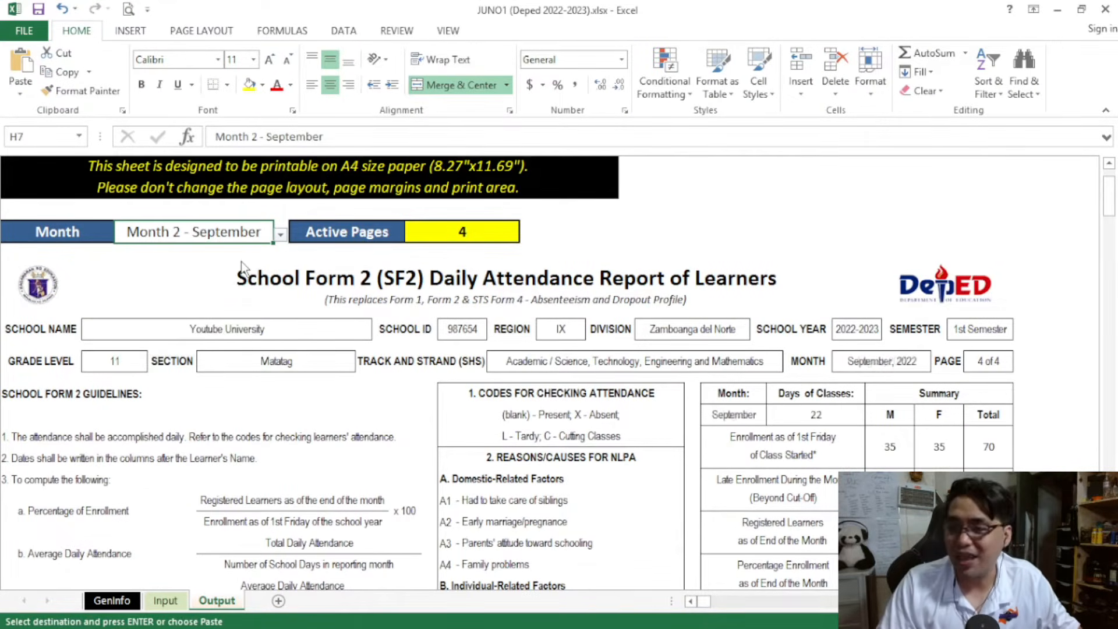
scroll(241, 263, down, 2)
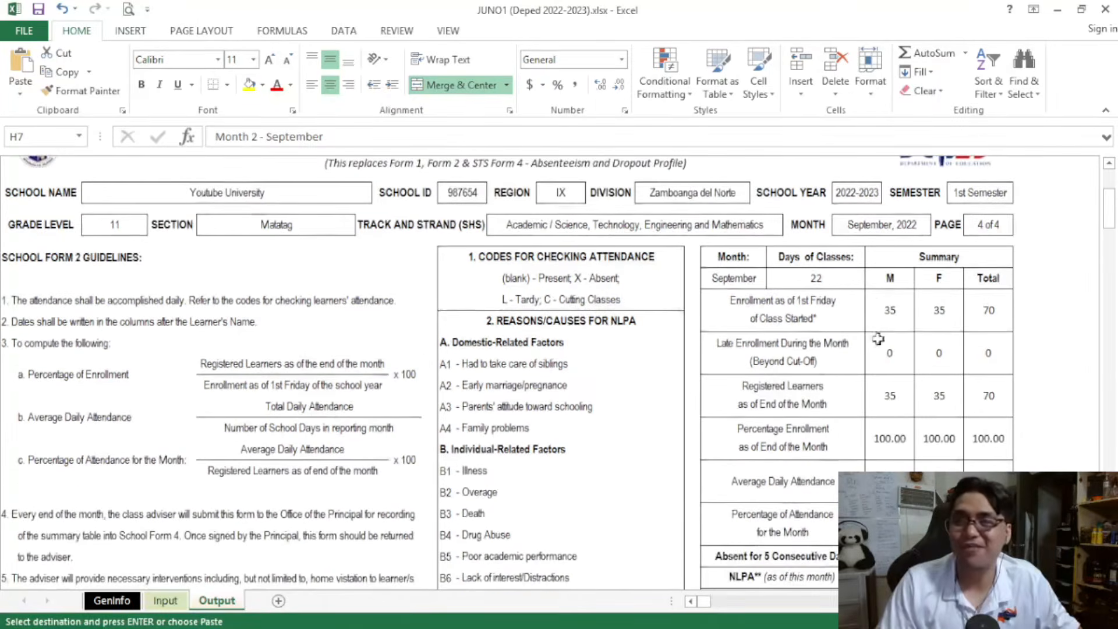
drag(1114, 207, 1097, 187)
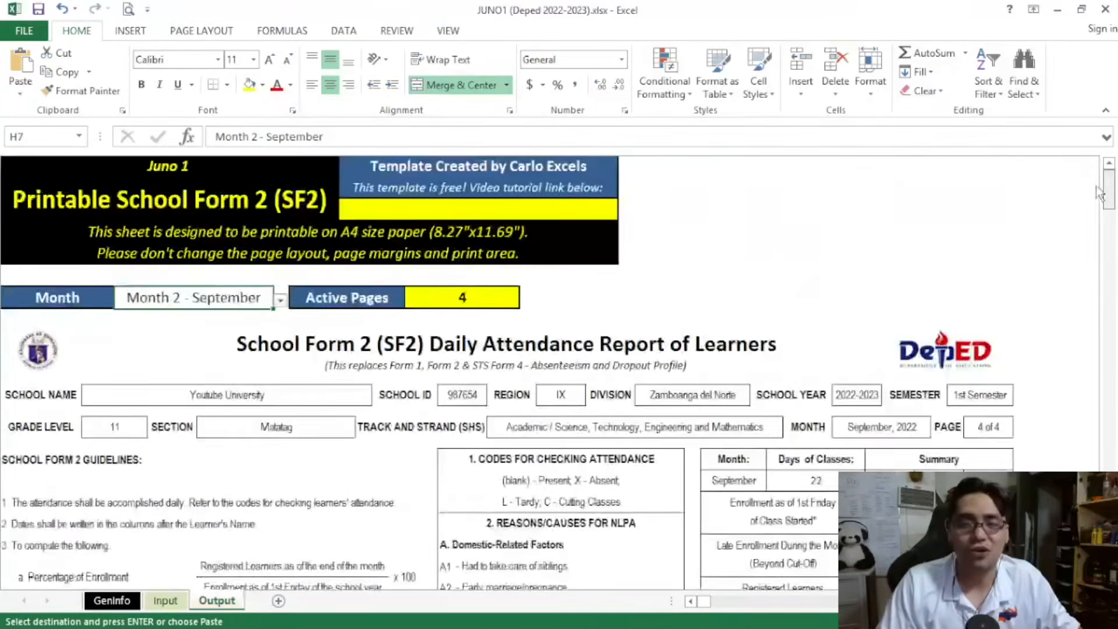
Set the SF2 report month to Month 5 - December and check the Active Pages value
click(280, 301)
click(227, 360)
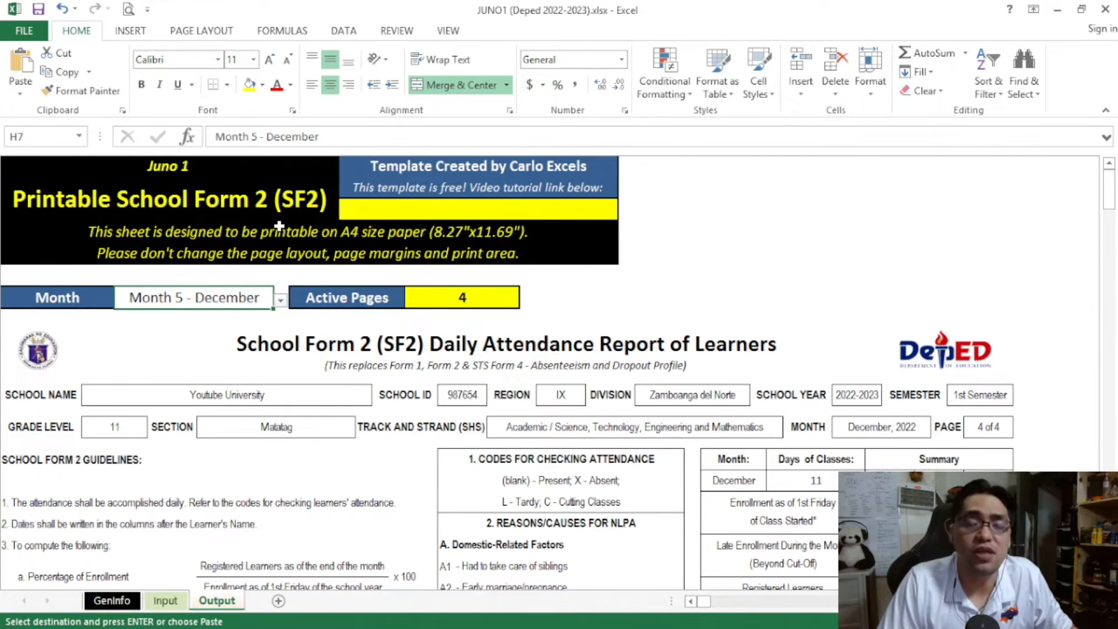
click(451, 299)
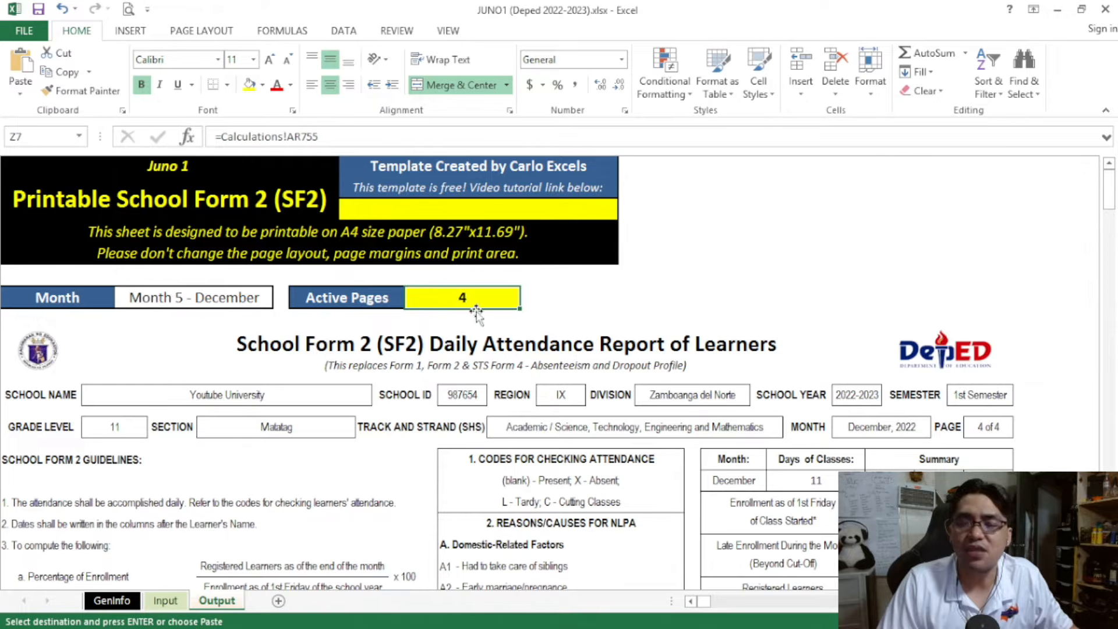
click(29, 32)
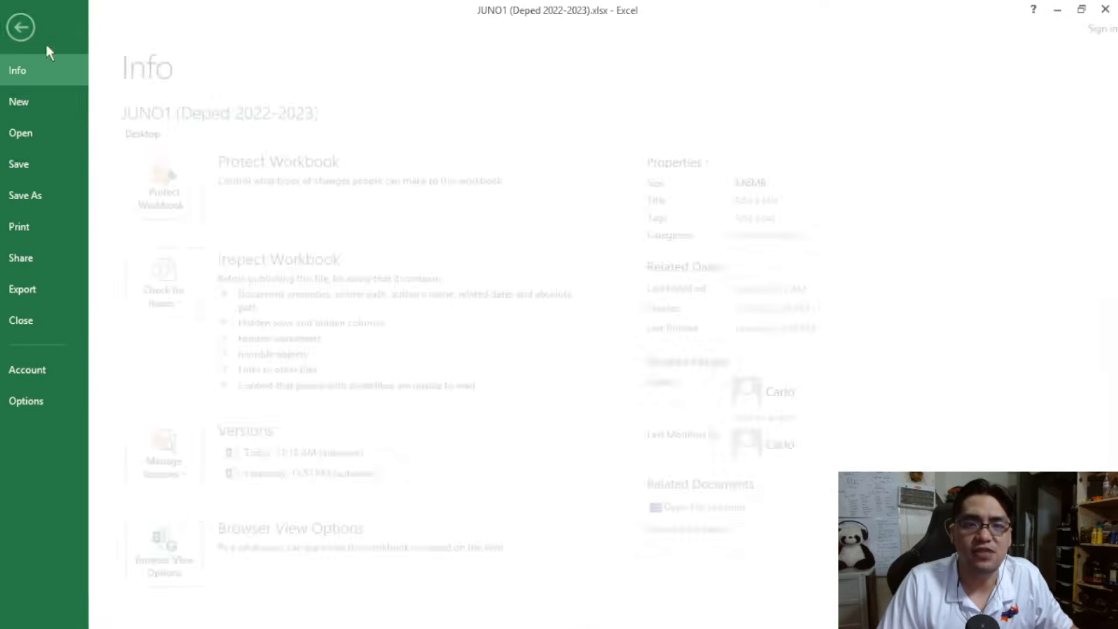
click(43, 233)
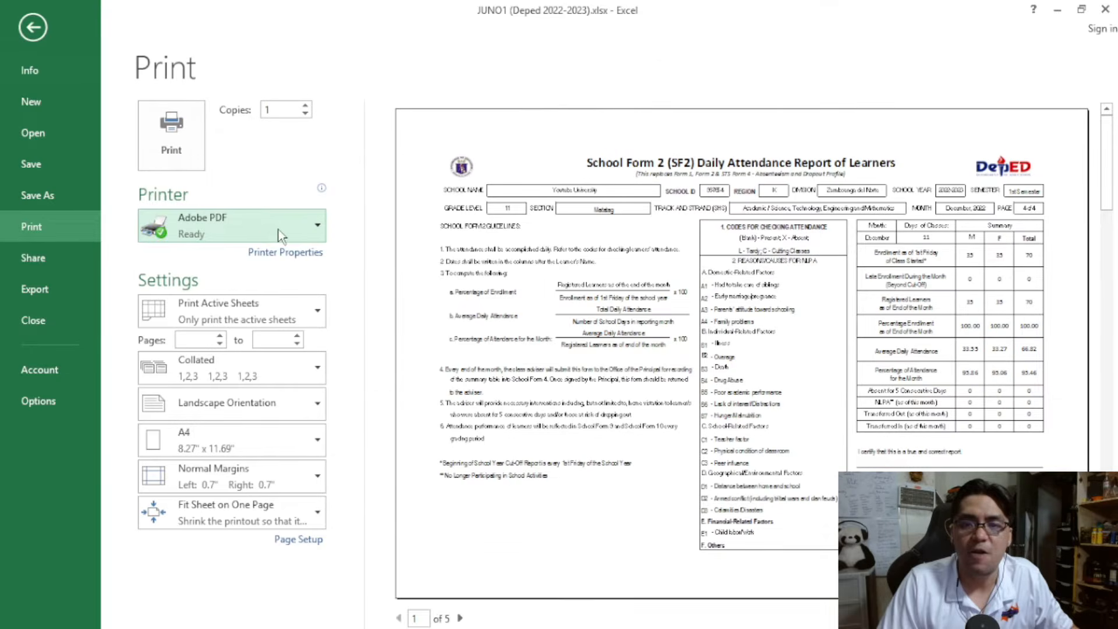
click(33, 27)
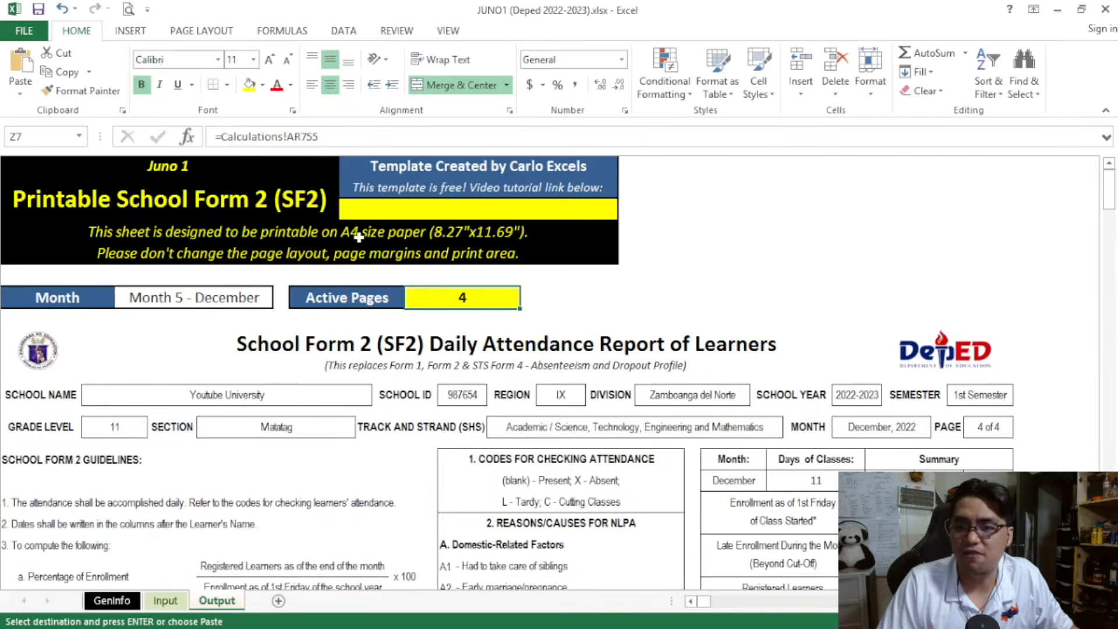
Set the print range to pages 1 to 4 in the print settings, leaving without printing
click(24, 30)
click(47, 225)
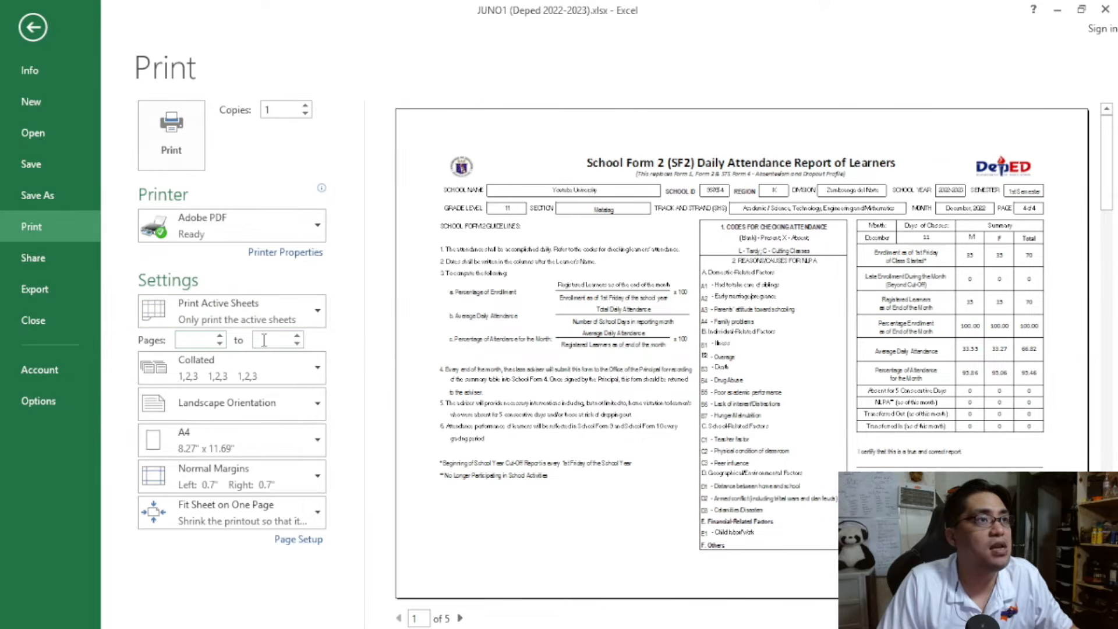
text(1)
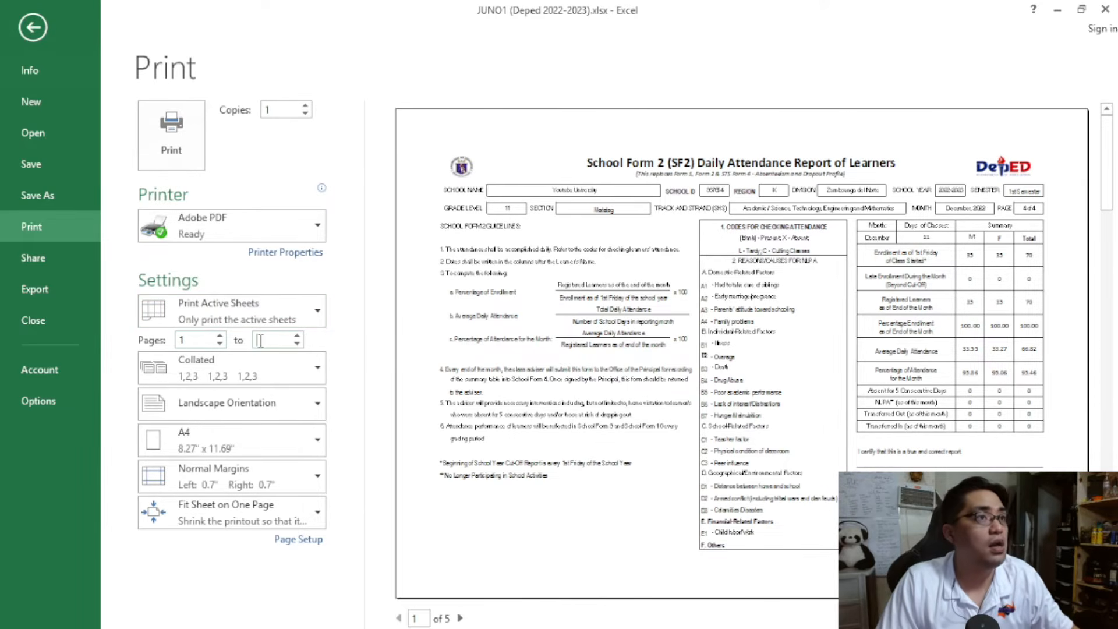
click(260, 341)
text(4)
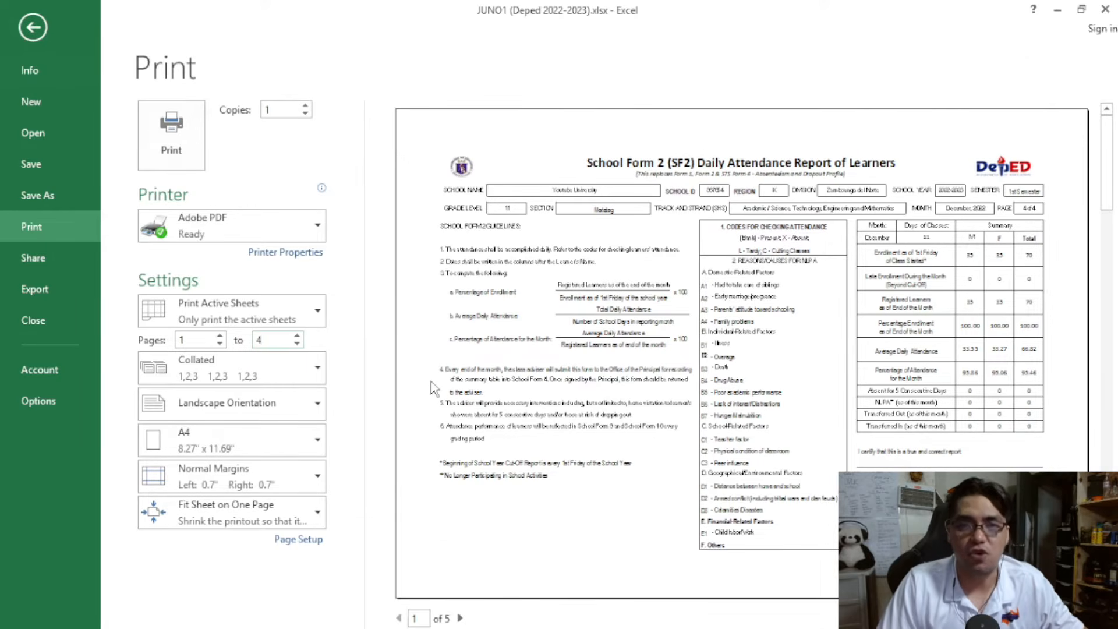
key(Escape)
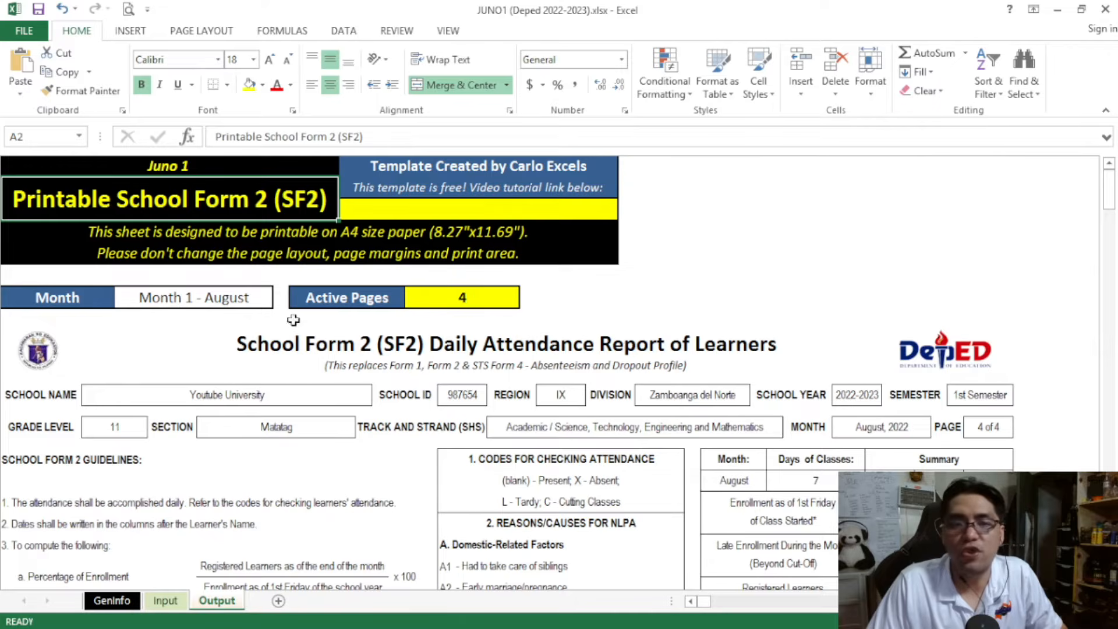
Try moving the round seal and the DepEd logo out of the SF2 header to the area above the form
click(37, 366)
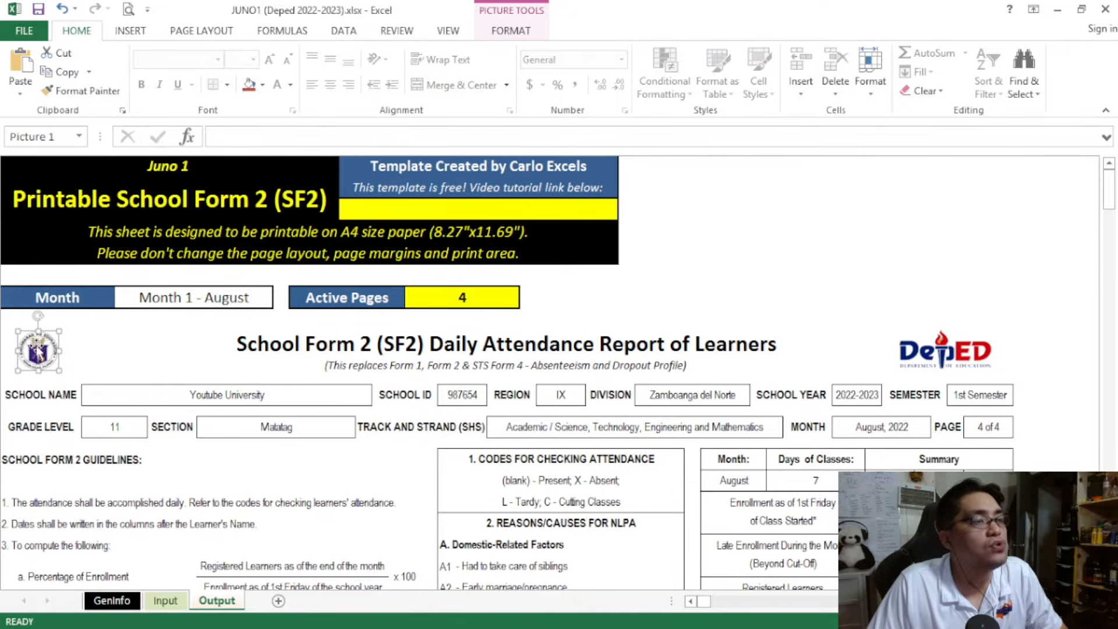
drag(56, 343, 316, 292)
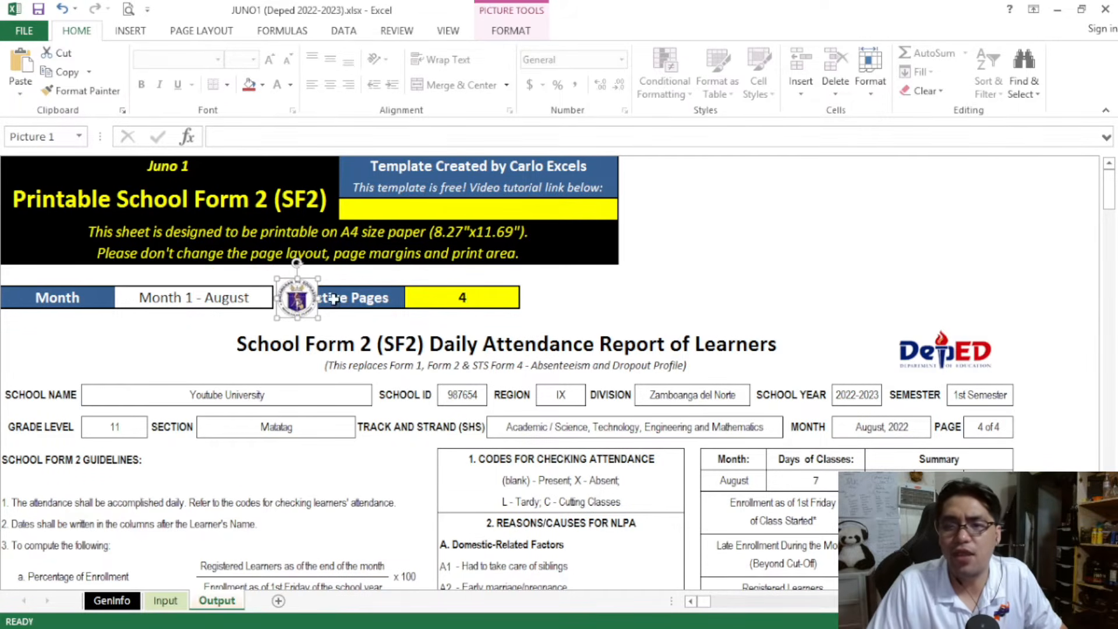
drag(298, 307, 578, 243)
drag(904, 335, 736, 194)
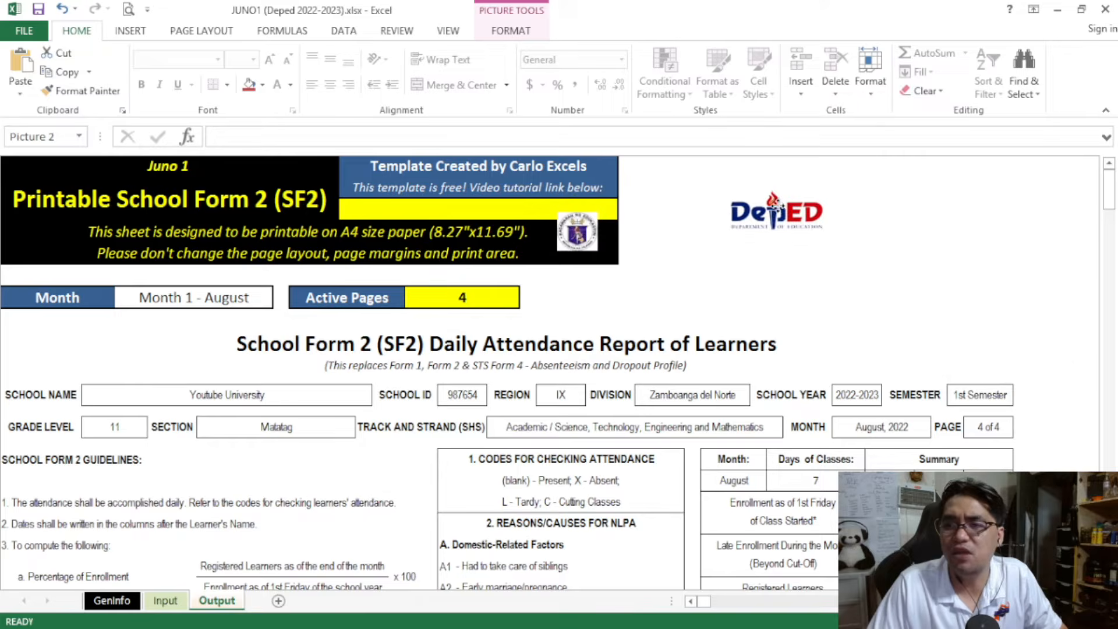
Undo the moves of the seal and the DepEd logo
key(ctrl+z)
key(ctrl+z)
key(ctrl+z)
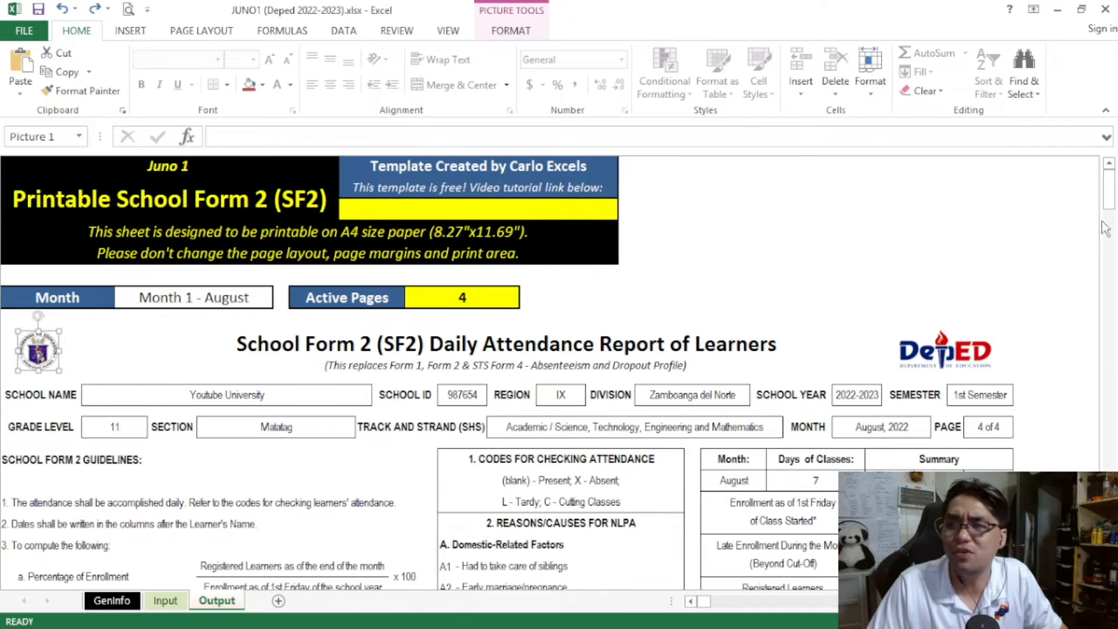
Examine the blank signature lines above the adviser and principal / school head names in the certification section
drag(1111, 211, 1115, 264)
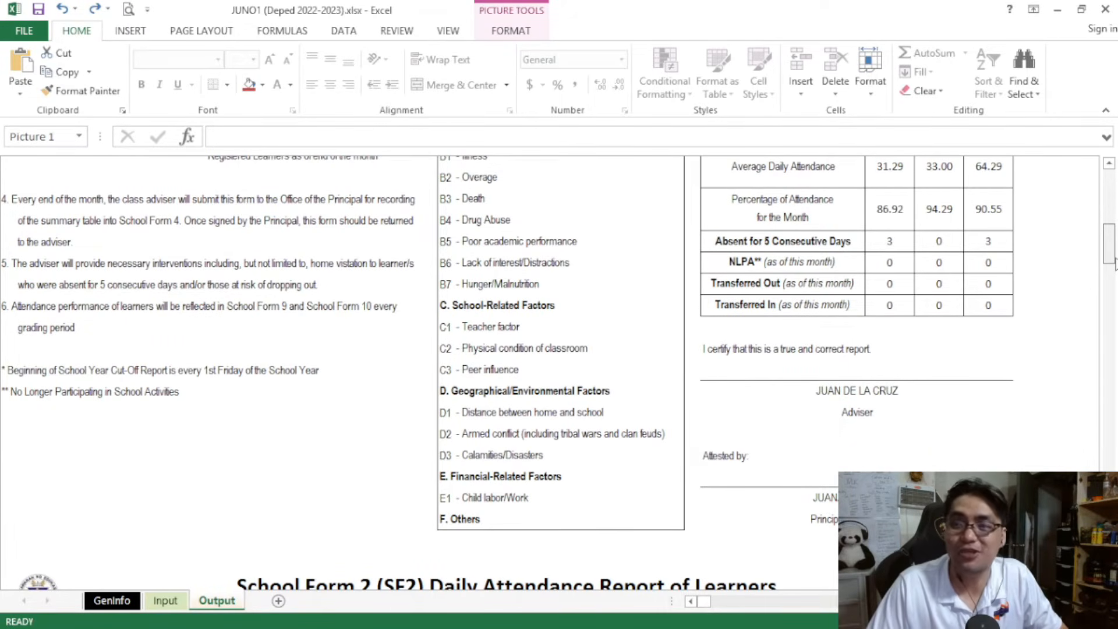
drag(1113, 265, 1114, 257)
drag(713, 382, 1008, 374)
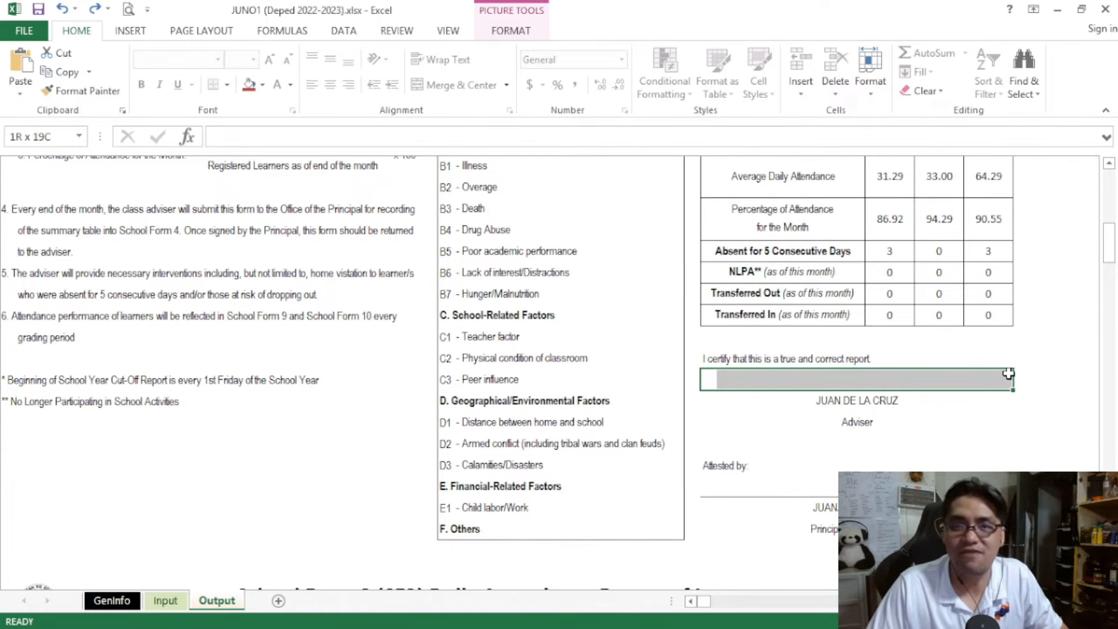
drag(1010, 373, 1011, 374)
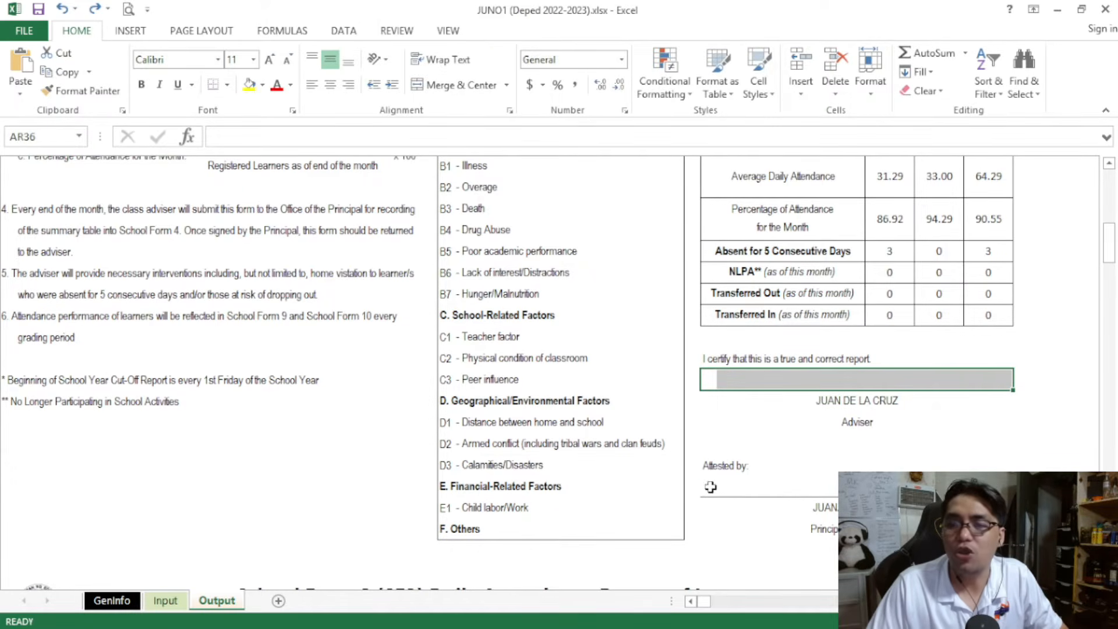
drag(716, 488, 874, 488)
drag(1006, 478, 1008, 479)
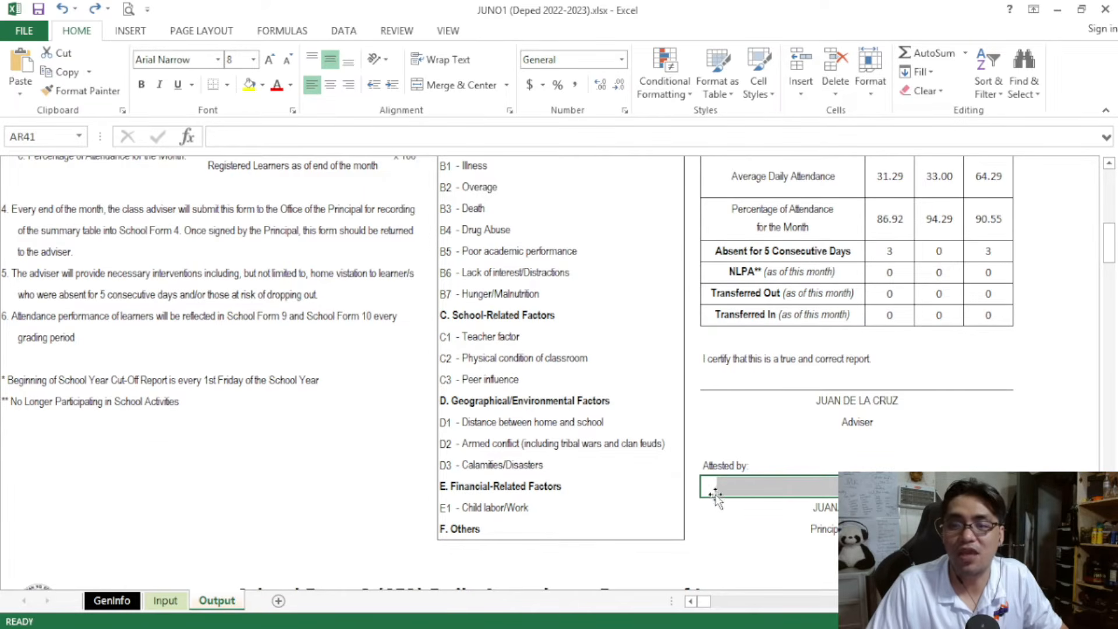
drag(712, 382, 1004, 383)
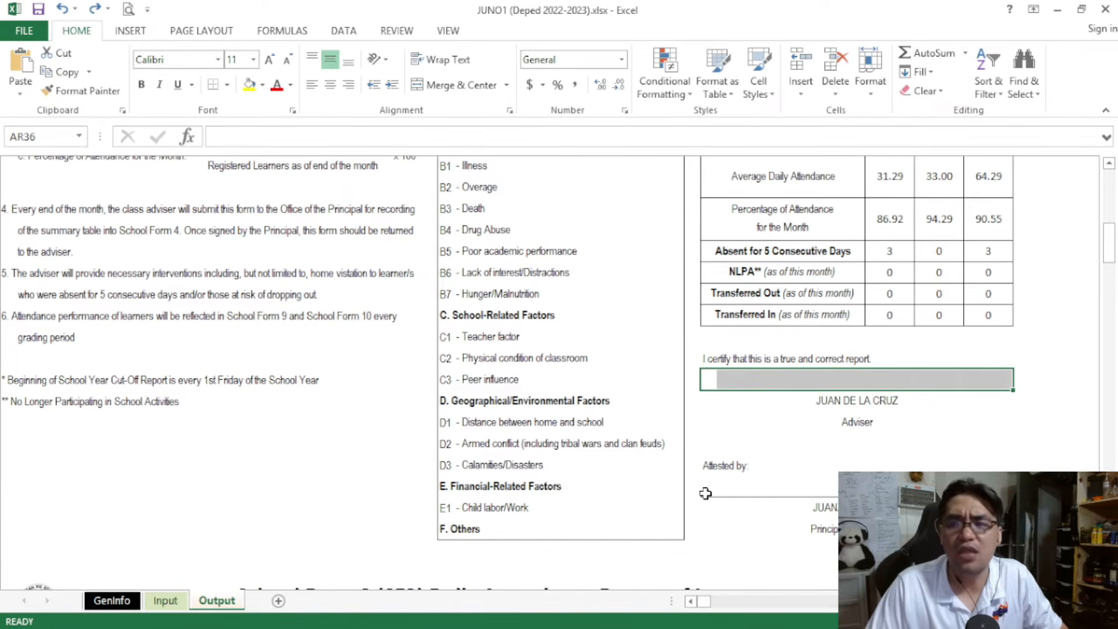
drag(709, 492, 920, 487)
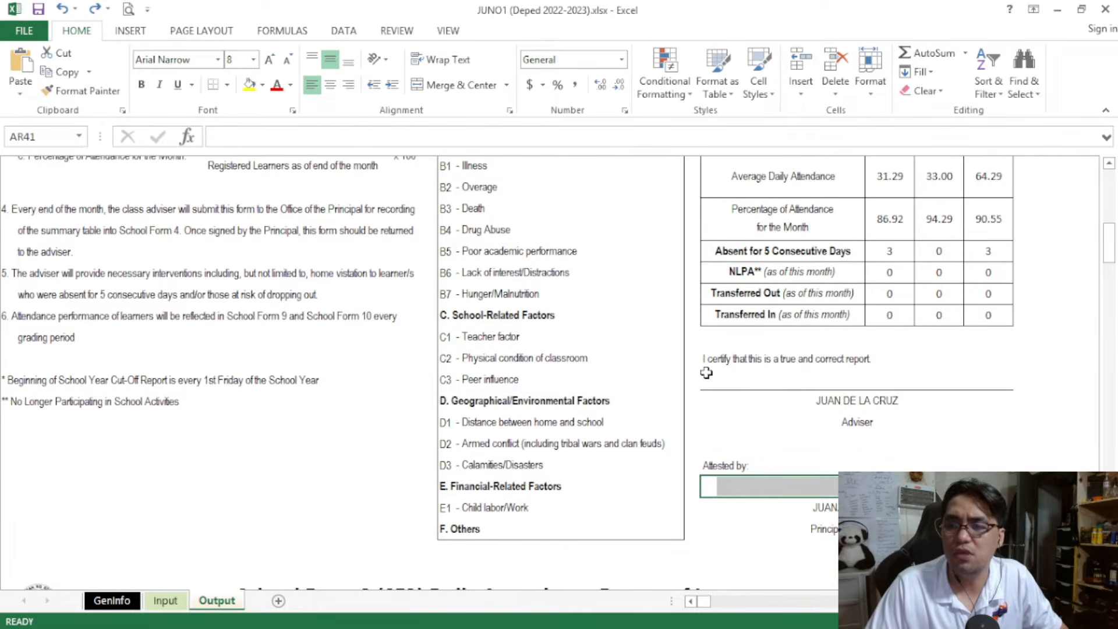
drag(707, 376, 1007, 379)
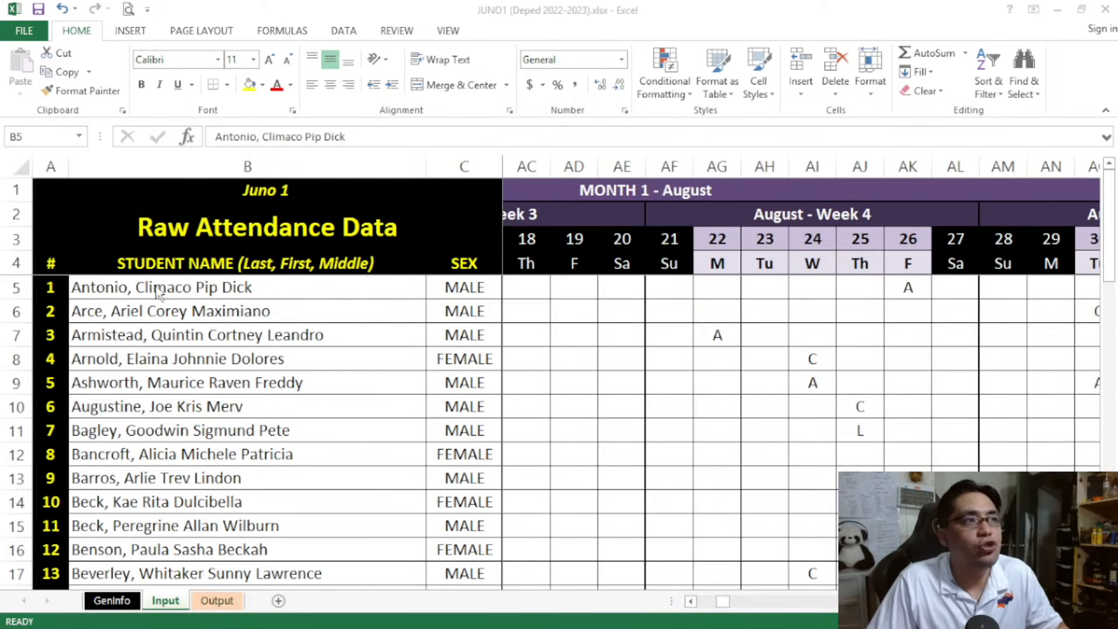
Enter the absence code A for student 1 on August 22, 23, 24 and 25 on the Input sheet, selecting the week's marks
click(158, 291)
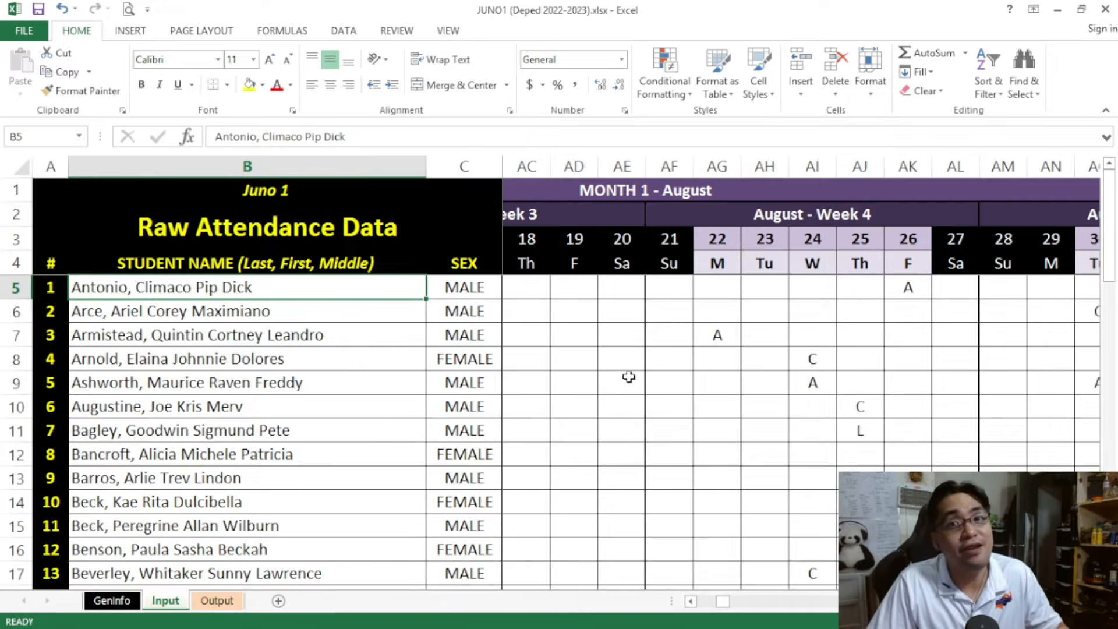
click(727, 292)
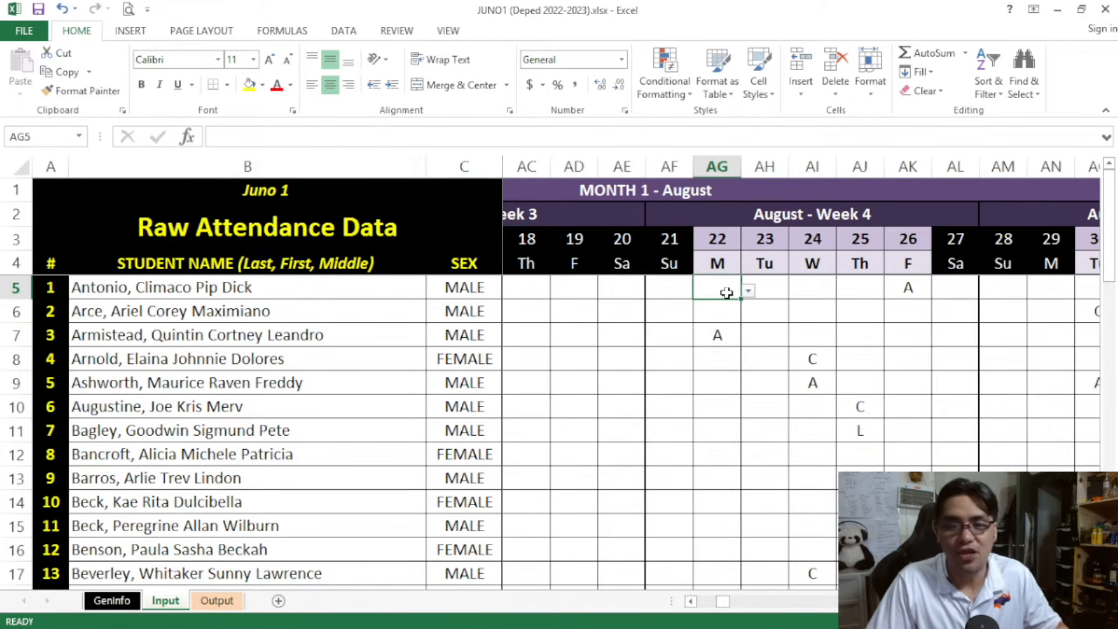
text(a)
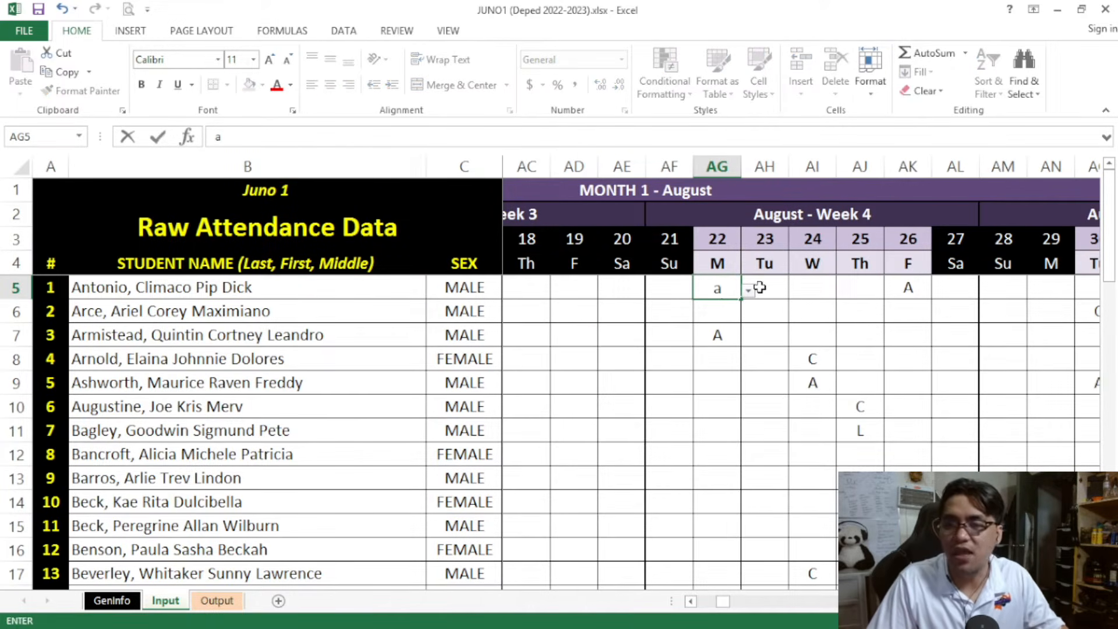
click(759, 287)
text(a)
click(817, 289)
text(a)
click(856, 291)
text(a)
click(911, 295)
mouse_move(912, 296)
mouse_down()
mouse_move(716, 285)
mouse_move(908, 289)
mouse_up()
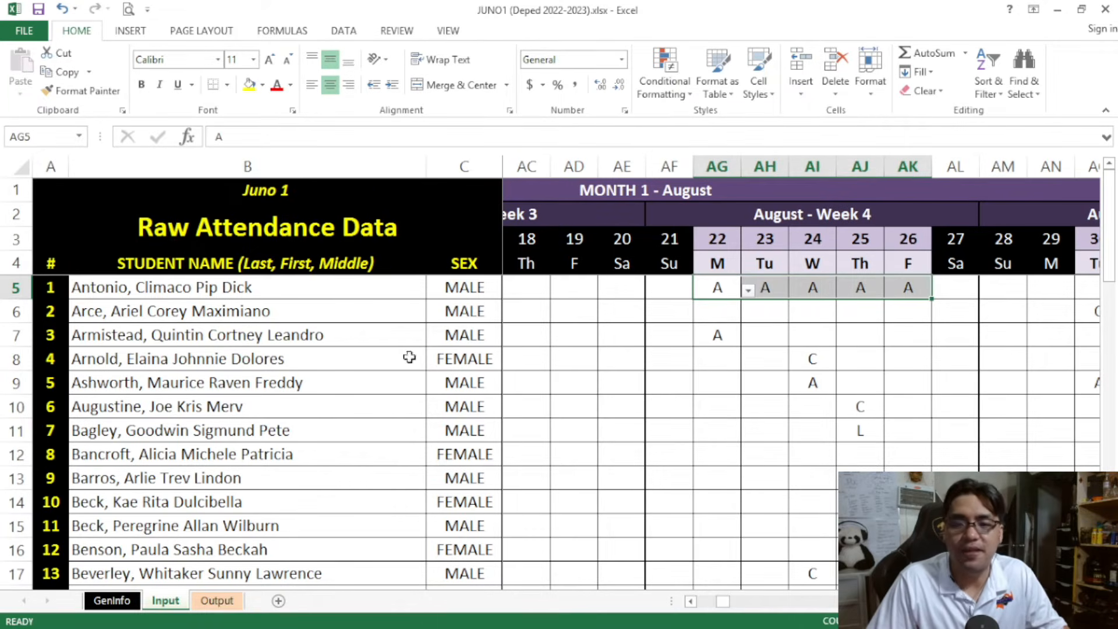
Switch between the SF2 on the Output sheet and the marks on the Input sheet, ending on the Output sheet
click(217, 602)
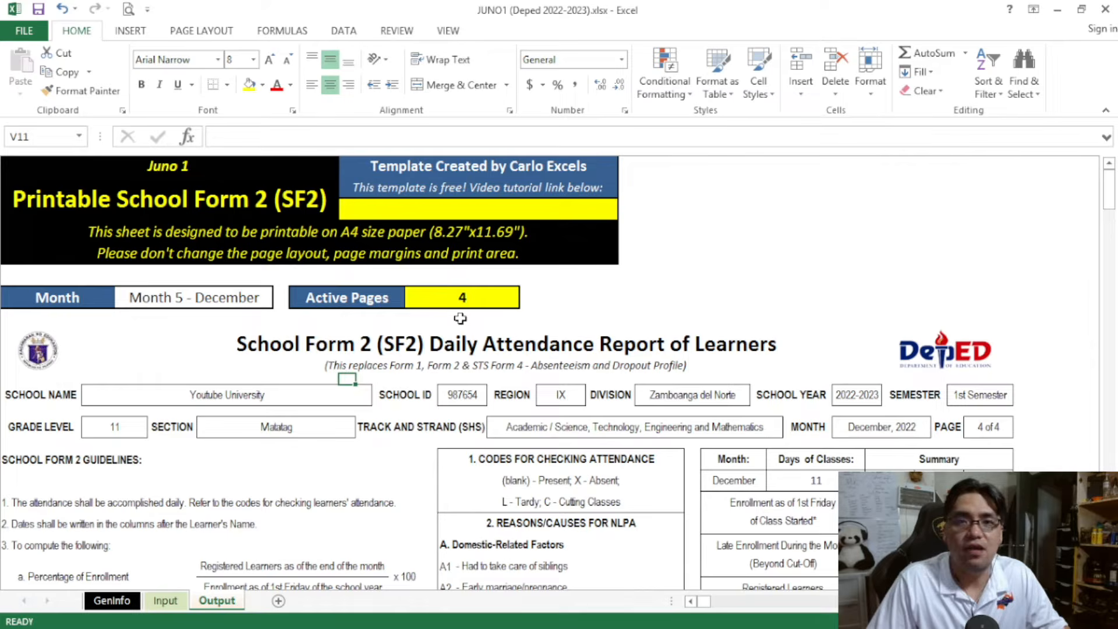
click(168, 601)
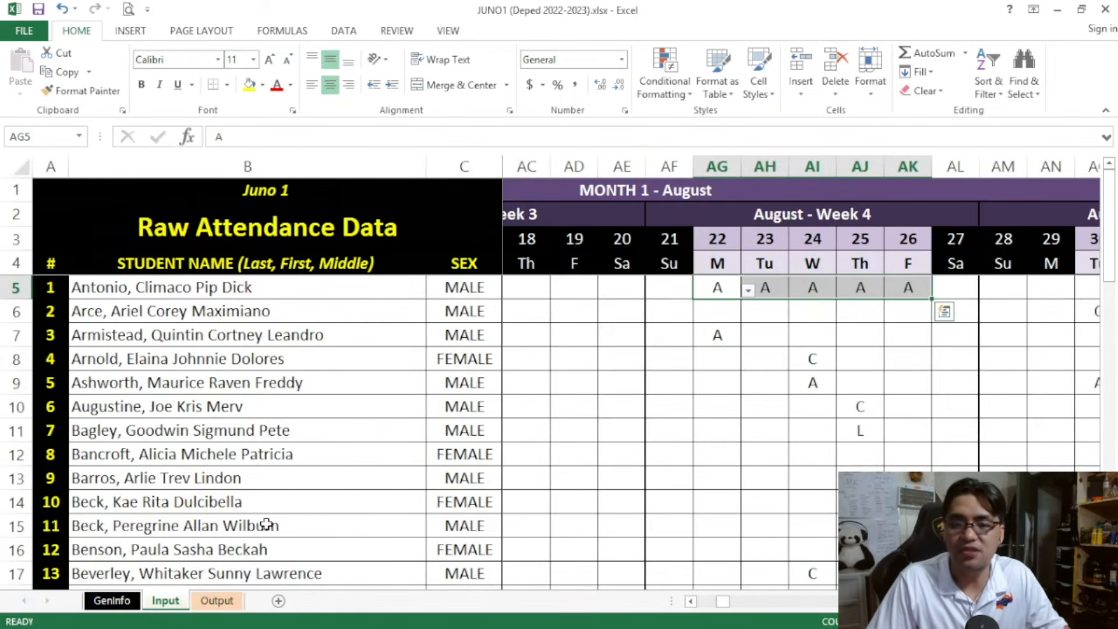
click(219, 601)
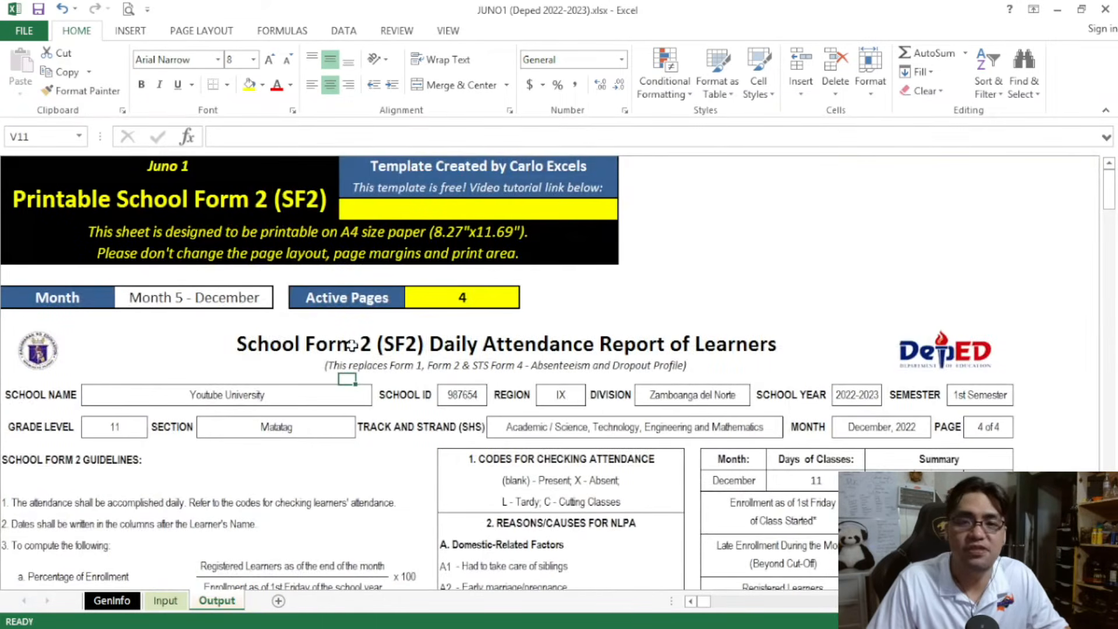
Set the SF2 reporting month to Month 1 - August on the Output sheet
click(268, 300)
click(280, 301)
drag(275, 367, 274, 334)
click(244, 330)
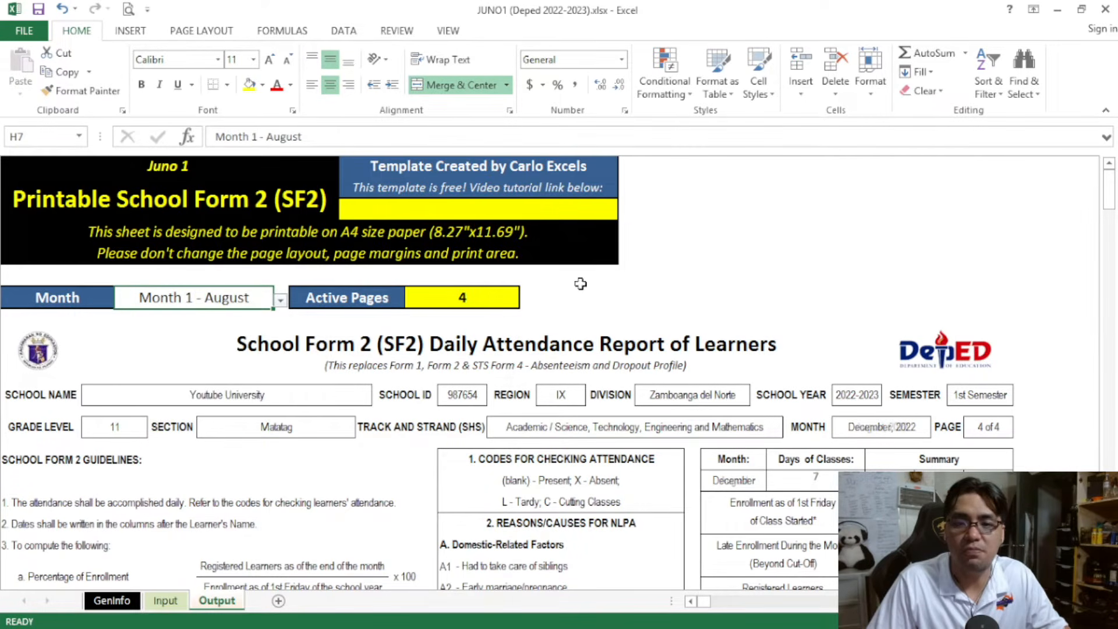
Examine the Absent for 5 Consecutive Days row in the August summary table, selecting its male count
drag(1111, 192, 1111, 230)
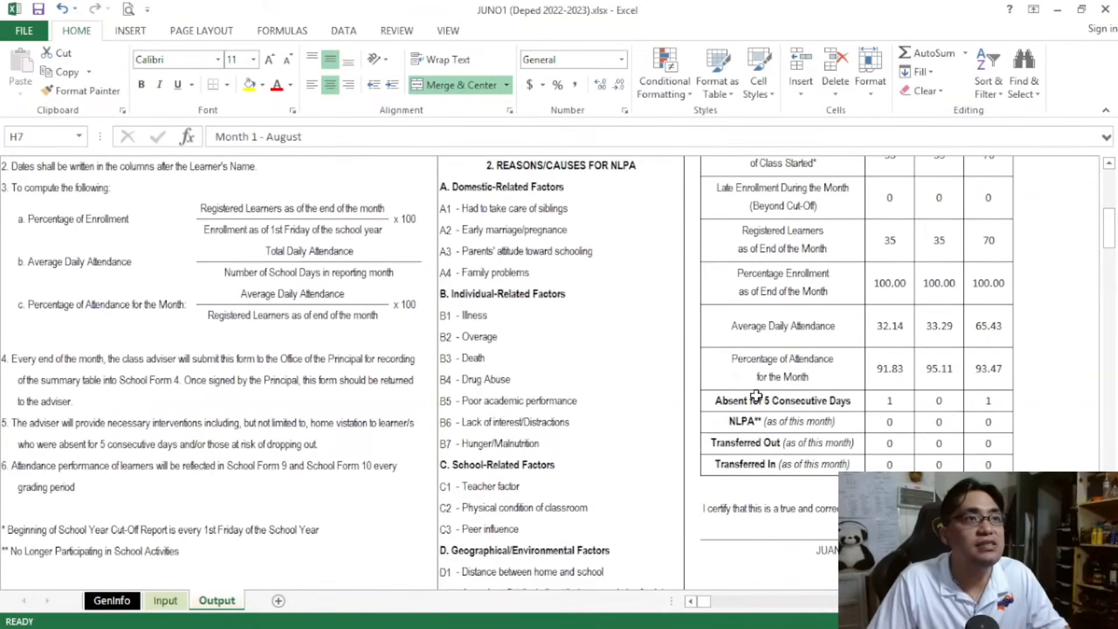
drag(761, 402, 984, 402)
click(906, 397)
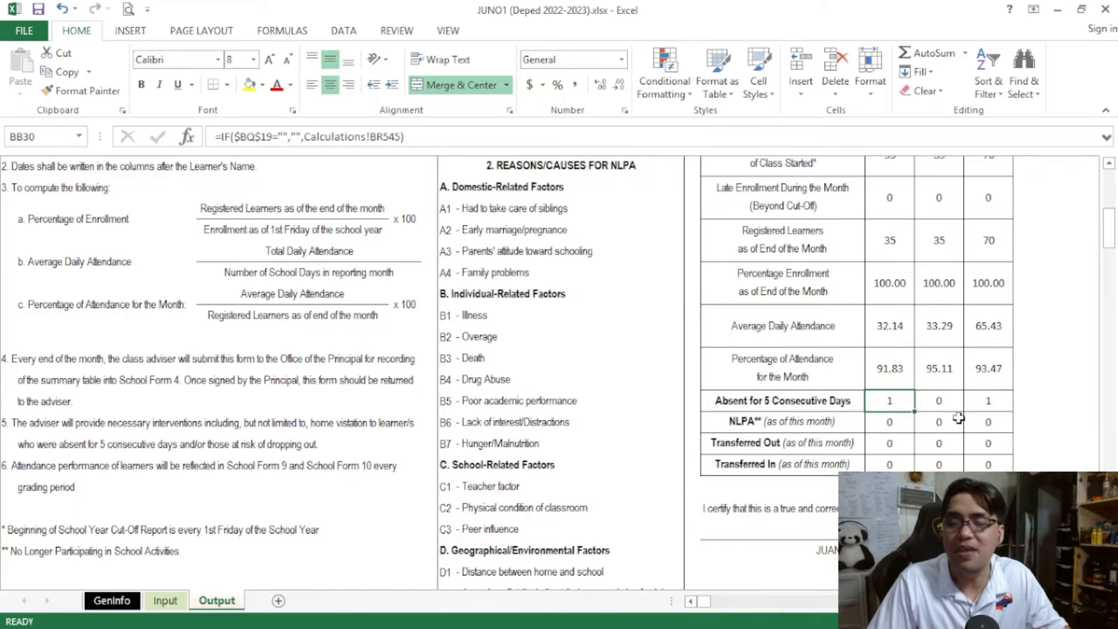
Enter the absence code A for student 2 on August 24, 25 and 26 on the Input sheet
key(ctrl+Page_Up)
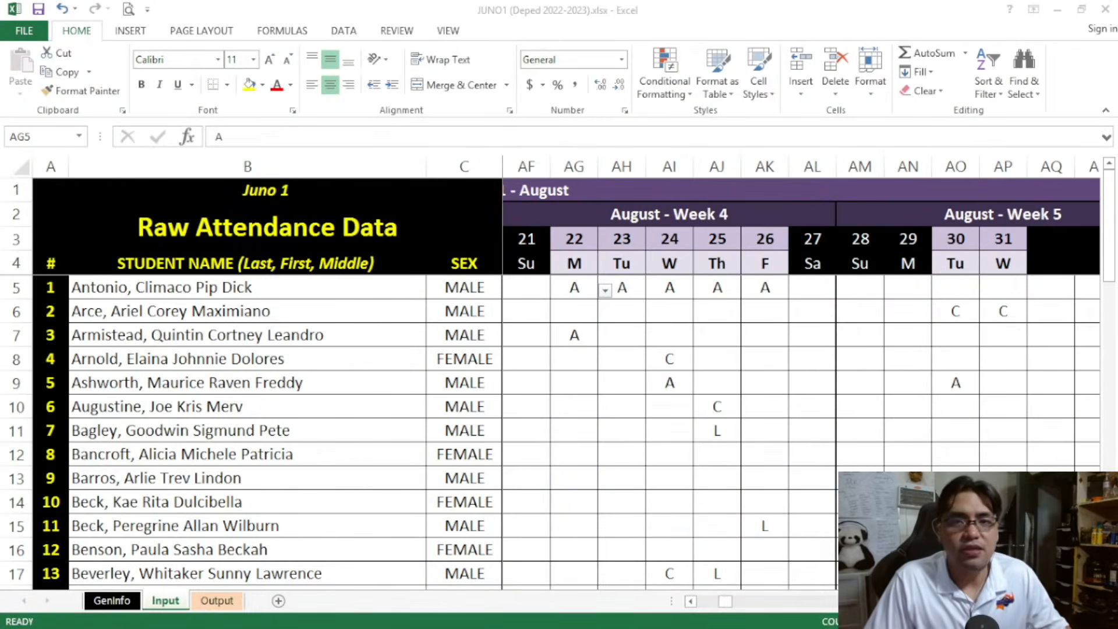
click(663, 321)
click(665, 315)
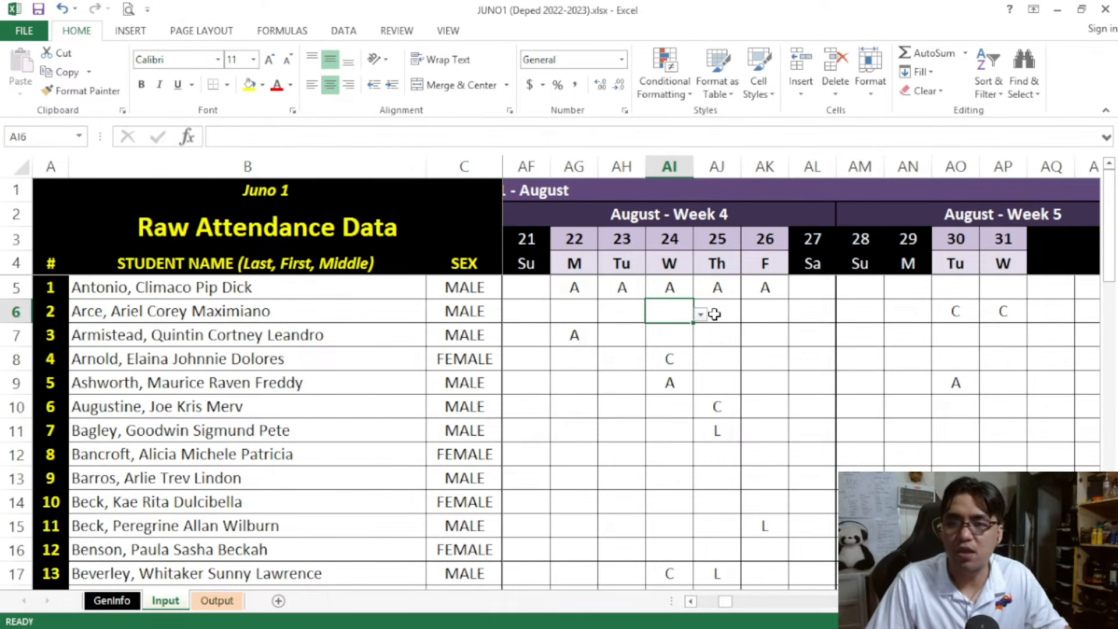
text(A)
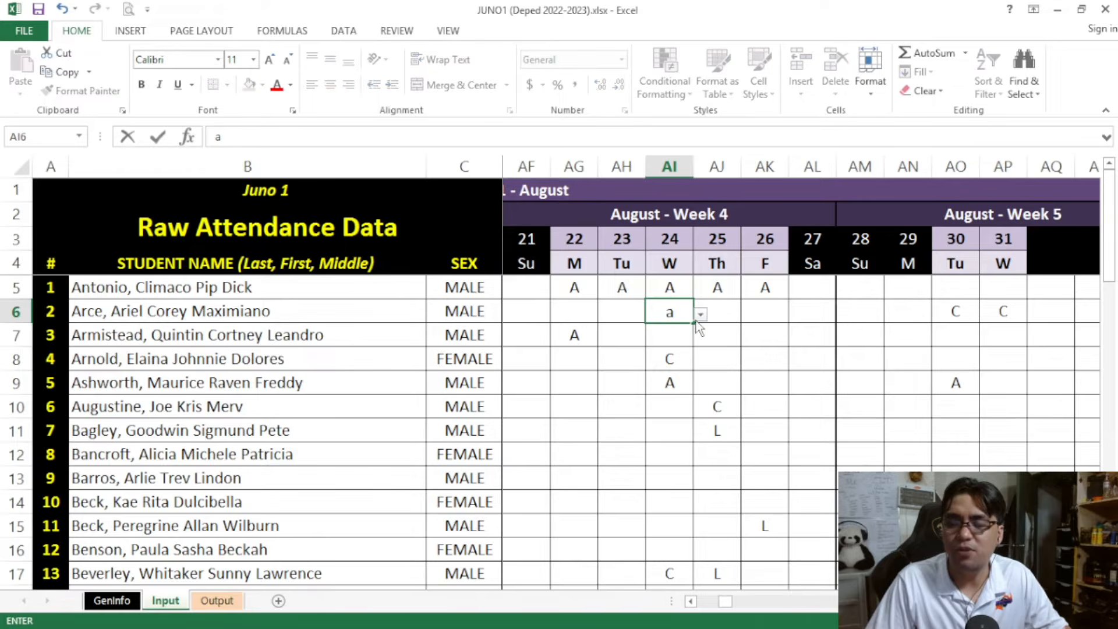
click(723, 314)
text(A)
click(769, 312)
text(A)
Enter A for student 2 on August 27 and 28, discarding the autofilled text August - Week 5
click(822, 311)
text(A)
click(866, 308)
text(August - Week 5)
key(Return)
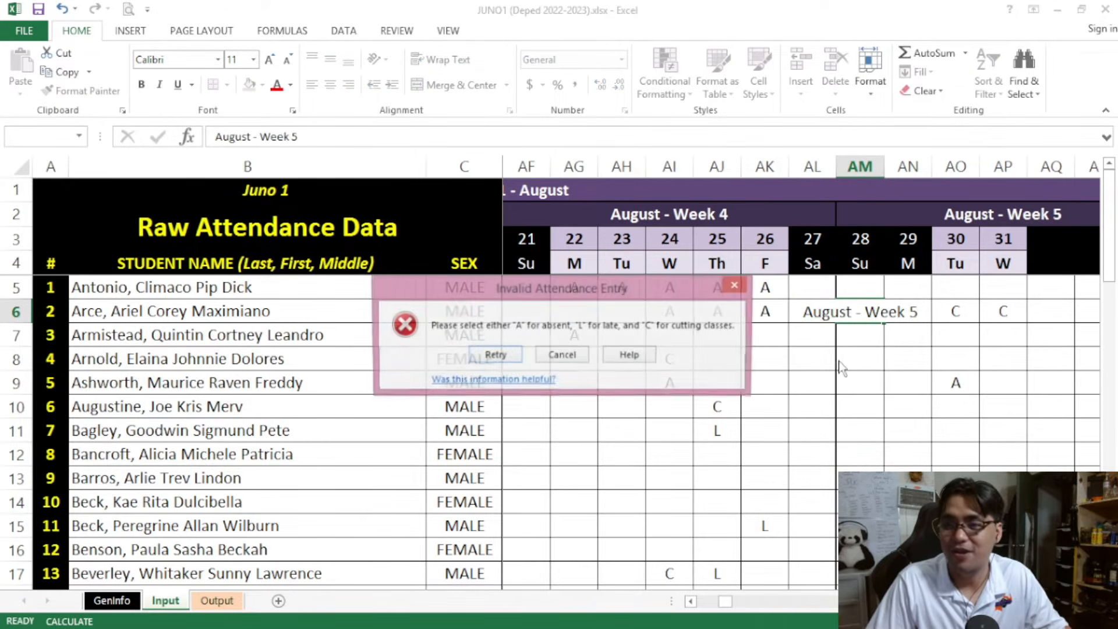
key(Escape)
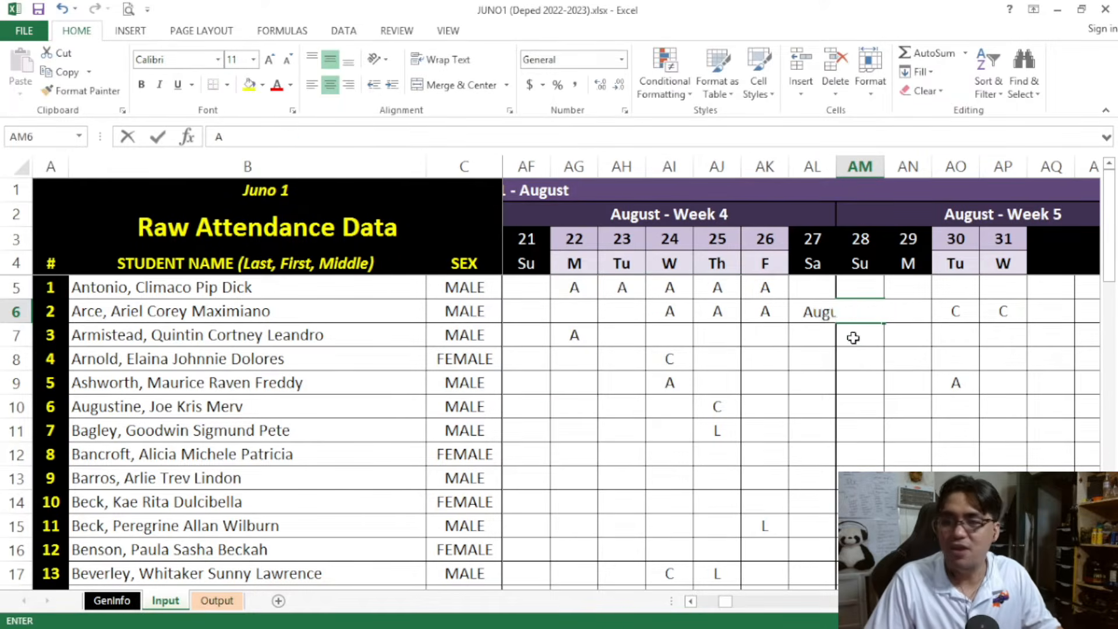
text(A)
key(Delete)
text(A)
key(Delete)
key(Return)
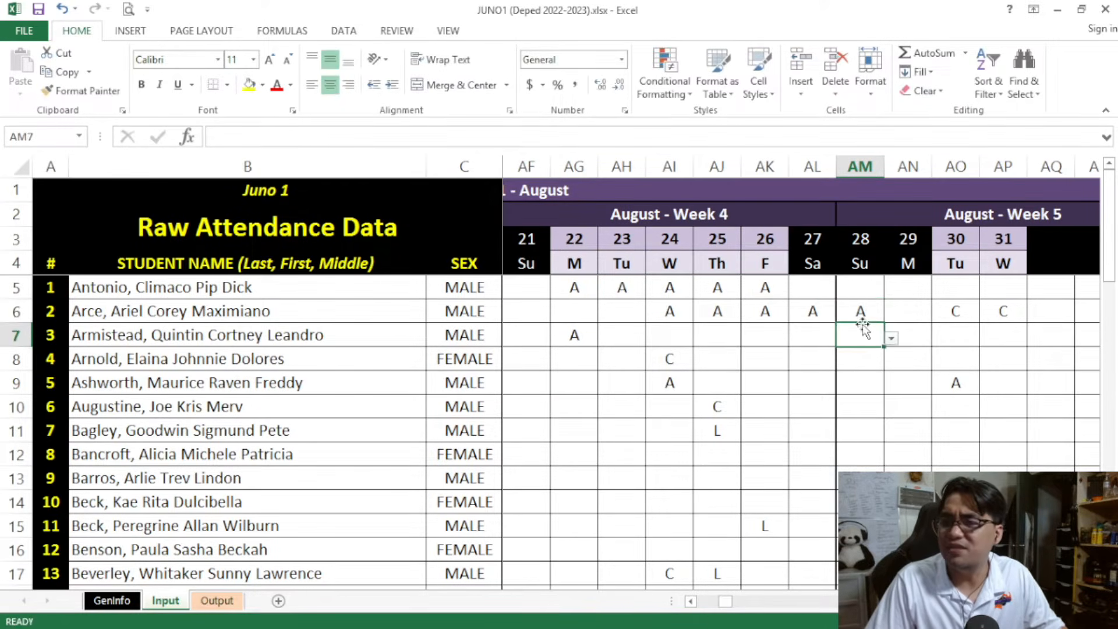
Compare student 2's marks for August 24 to 28, including the weekend, with the consecutive-absence count on the Output sheet
click(823, 311)
drag(836, 322, 848, 318)
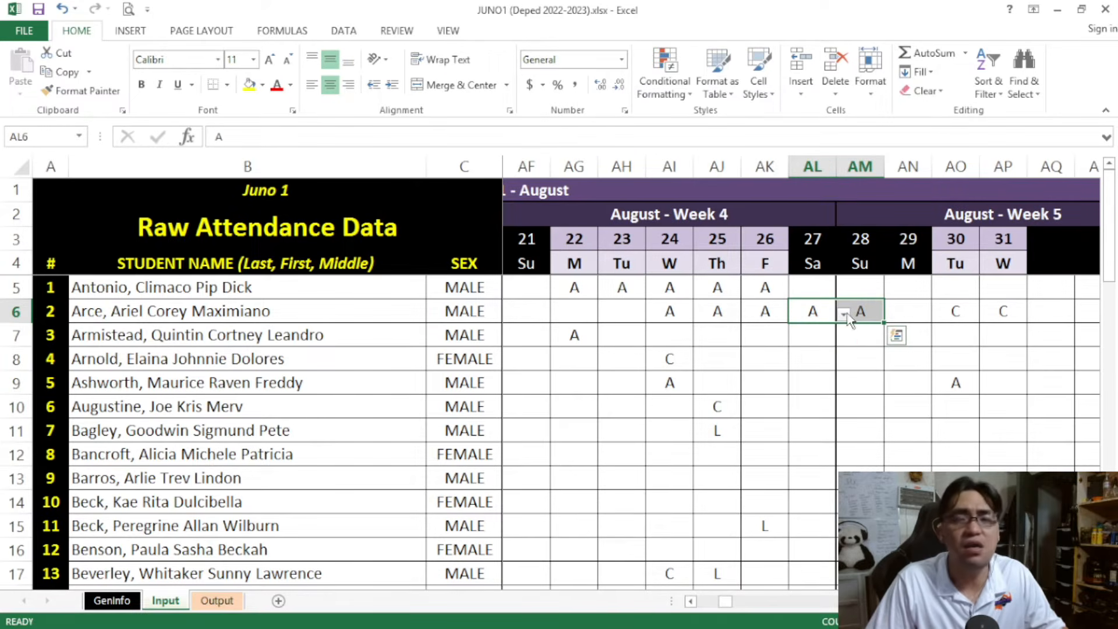
click(815, 313)
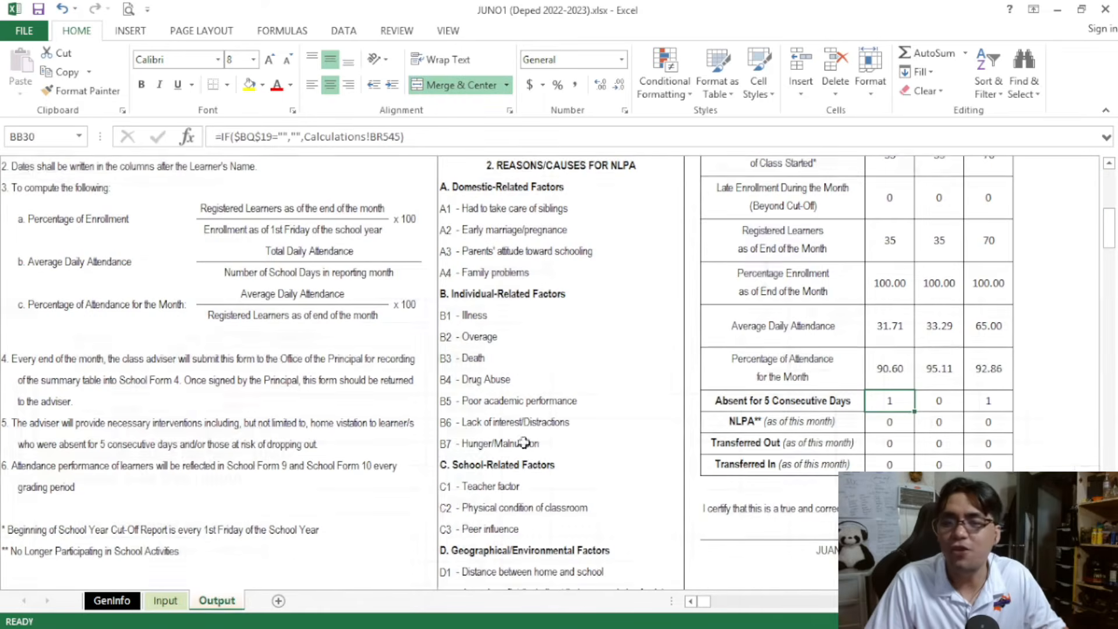
click(217, 600)
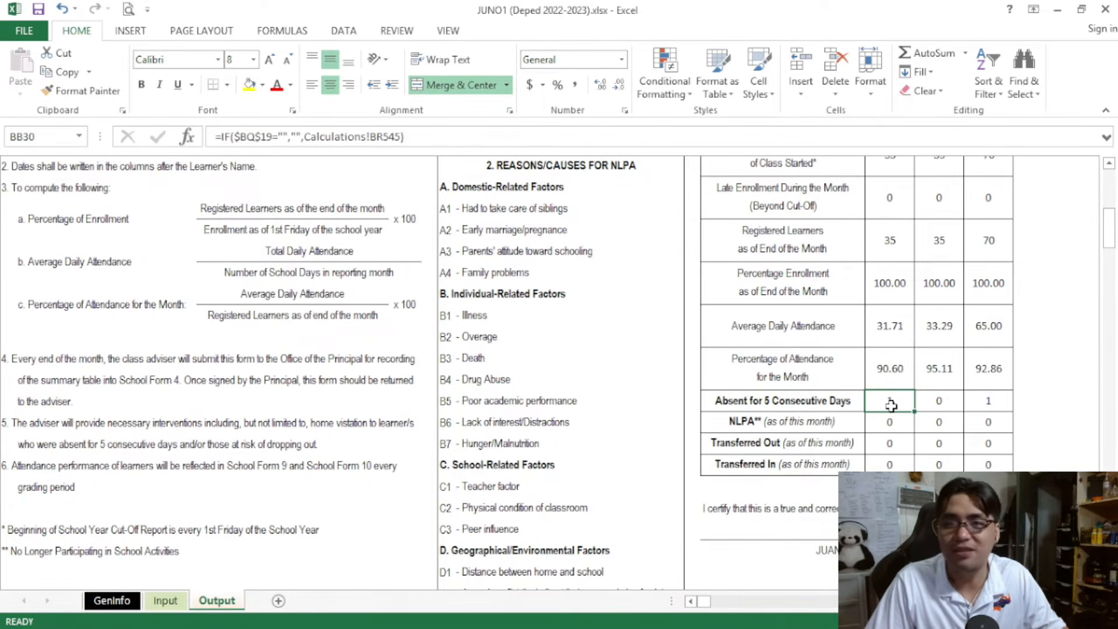
click(167, 601)
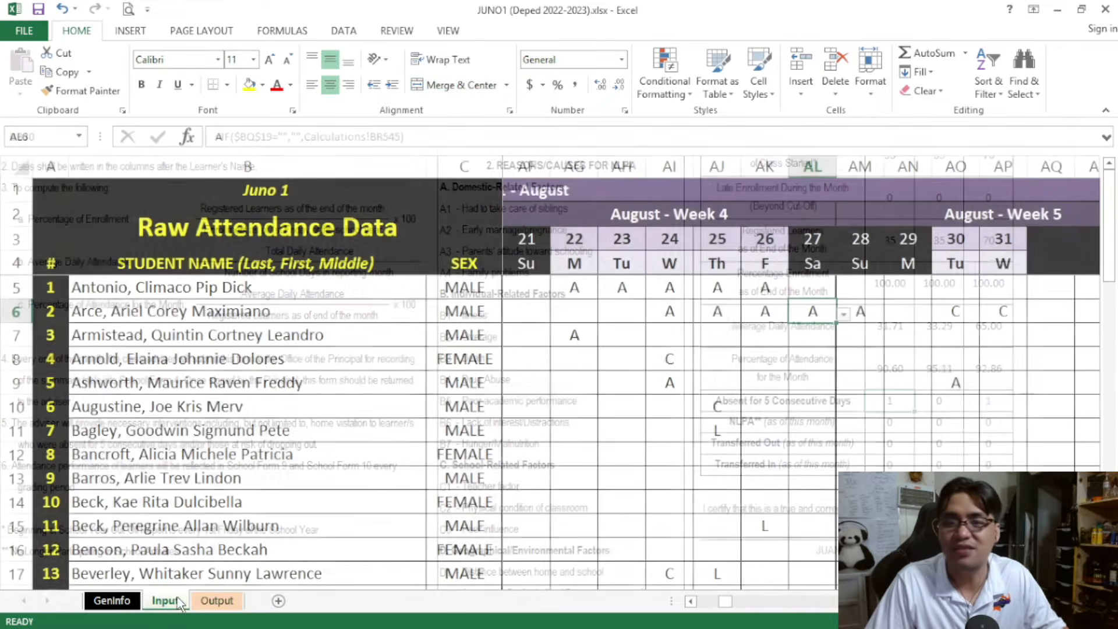
click(674, 312)
drag(674, 313, 862, 313)
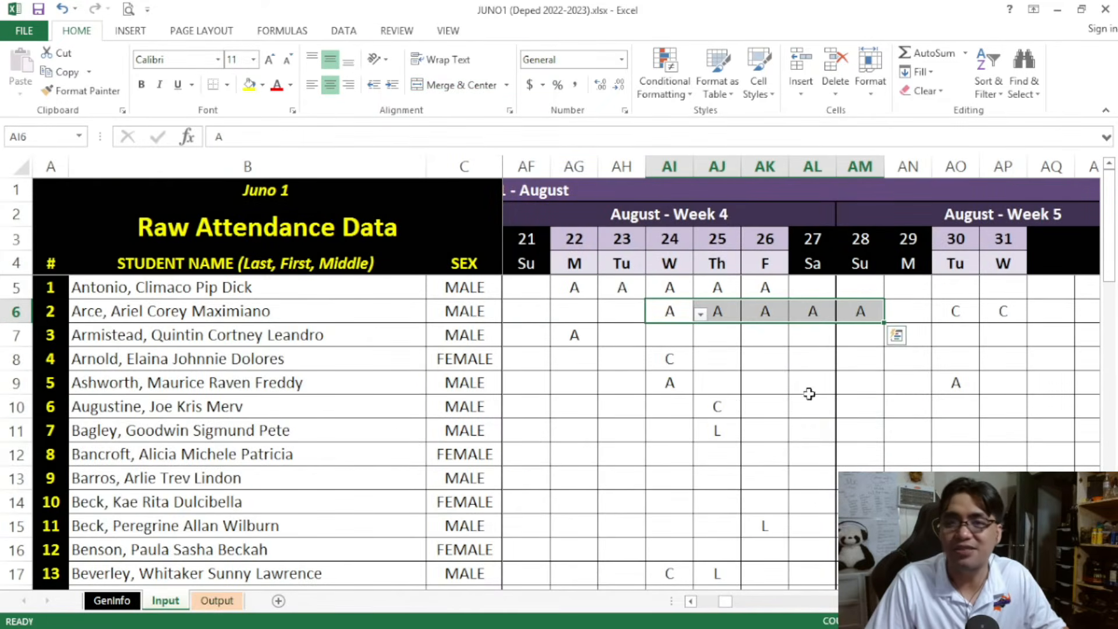
click(773, 406)
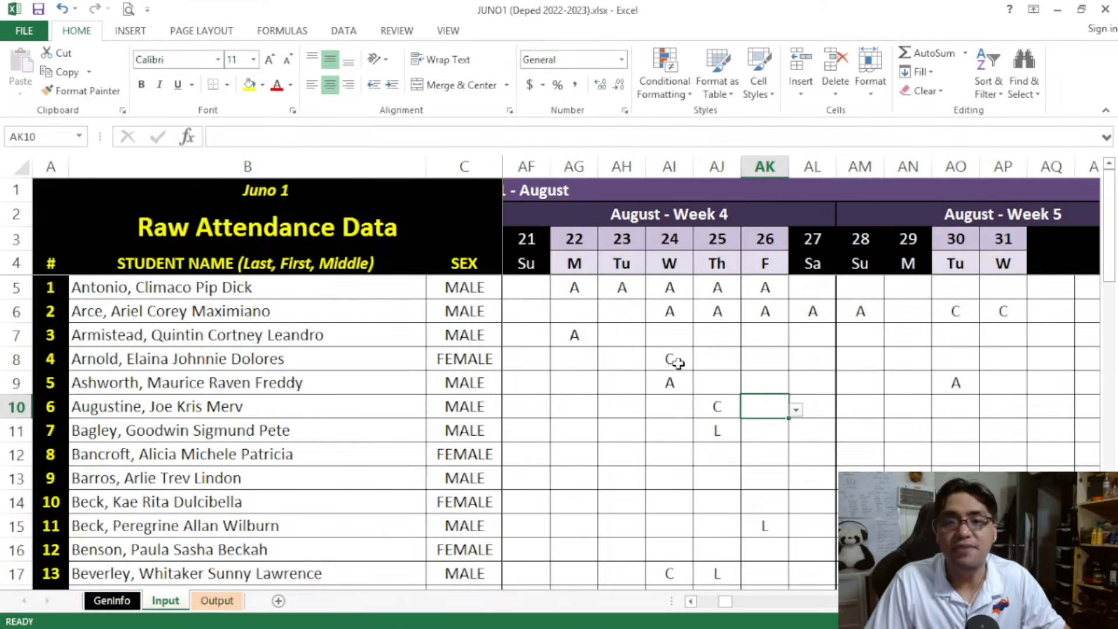
Enter the absence code A for student 3 on August 24, 25 and 26
drag(267, 336, 597, 330)
drag(706, 604, 724, 604)
click(676, 336)
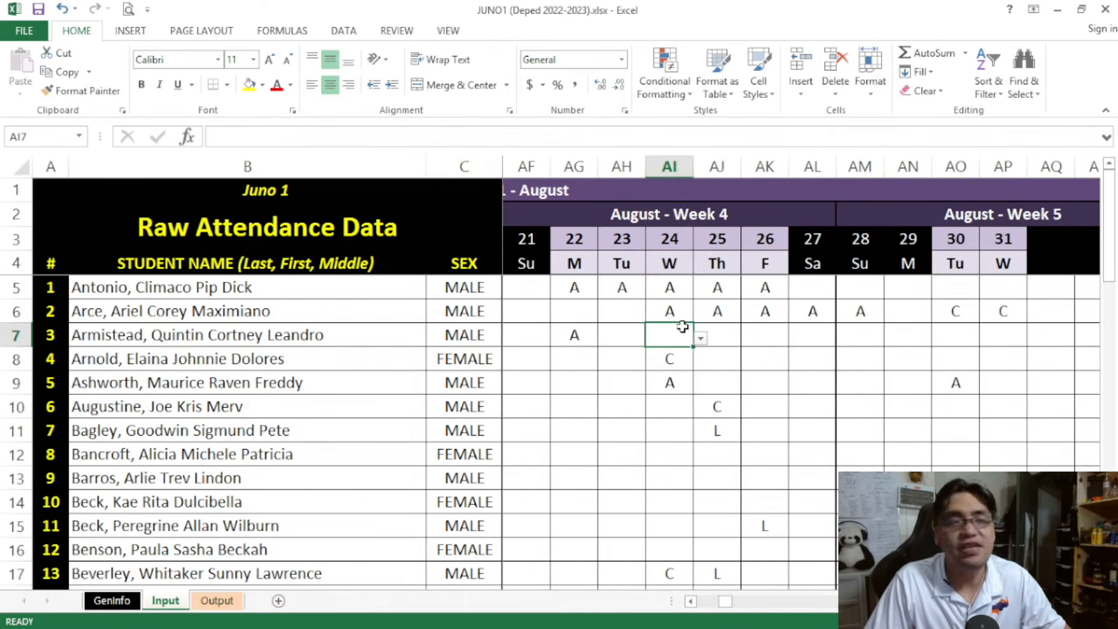
text(A)
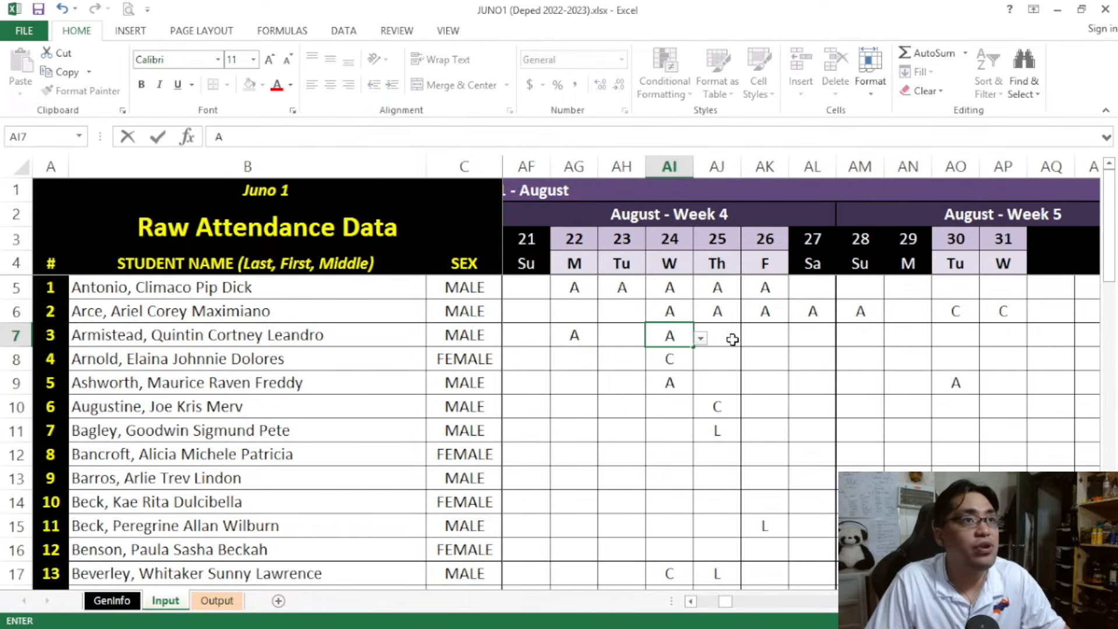
click(724, 342)
text(A)
click(774, 334)
text(A)
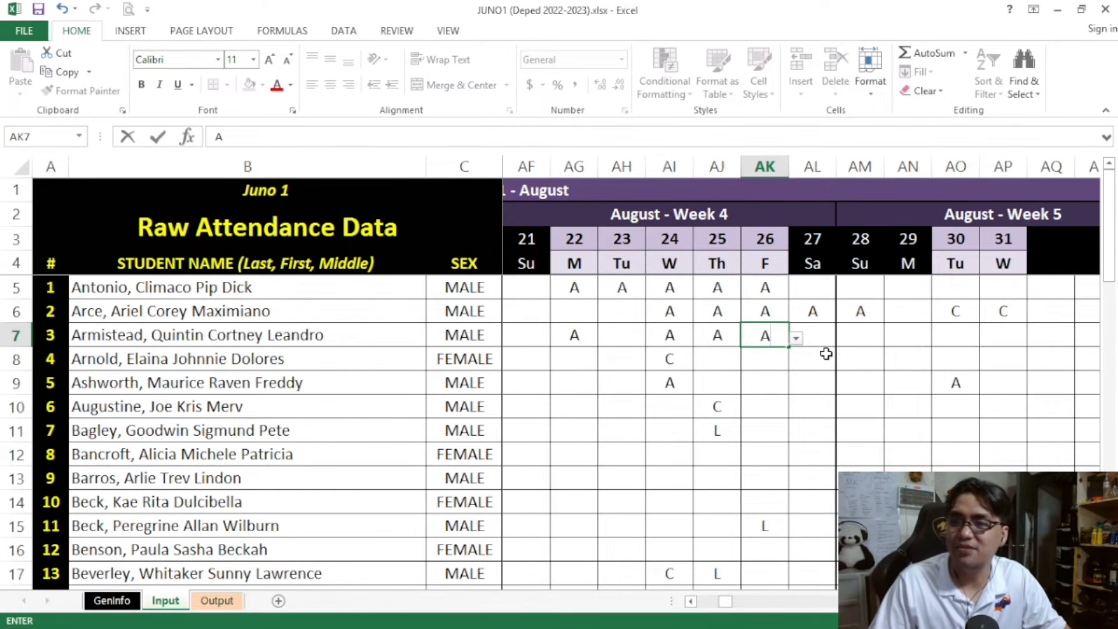
Enter the absence code A for student 3 on August 30 and 31, leaving August 29 blank
click(952, 334)
text(A)
click(1004, 335)
text(A)
click(902, 389)
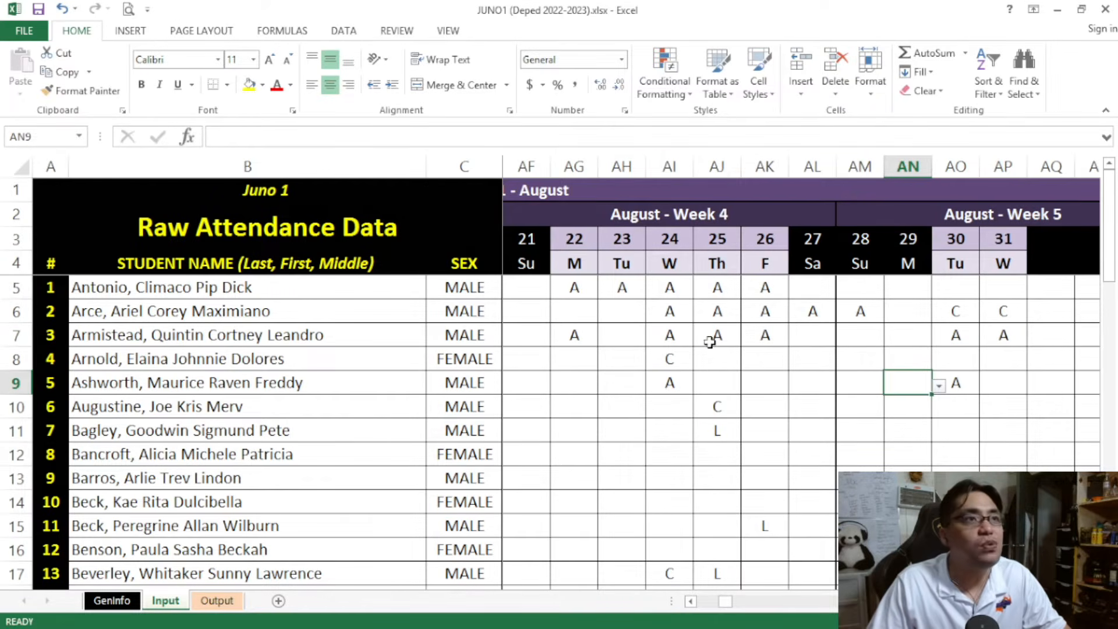
Review student 3's absences around the non-class days and check the Absent for 5 Consecutive Days row on the Output sheet
drag(684, 332, 752, 335)
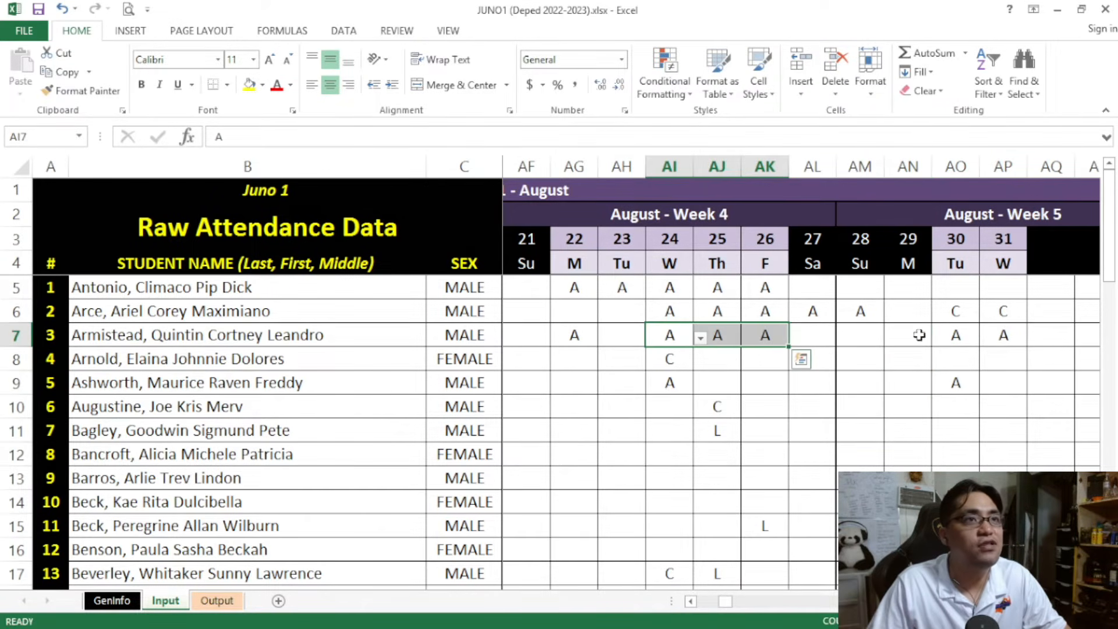
click(964, 334)
click(897, 338)
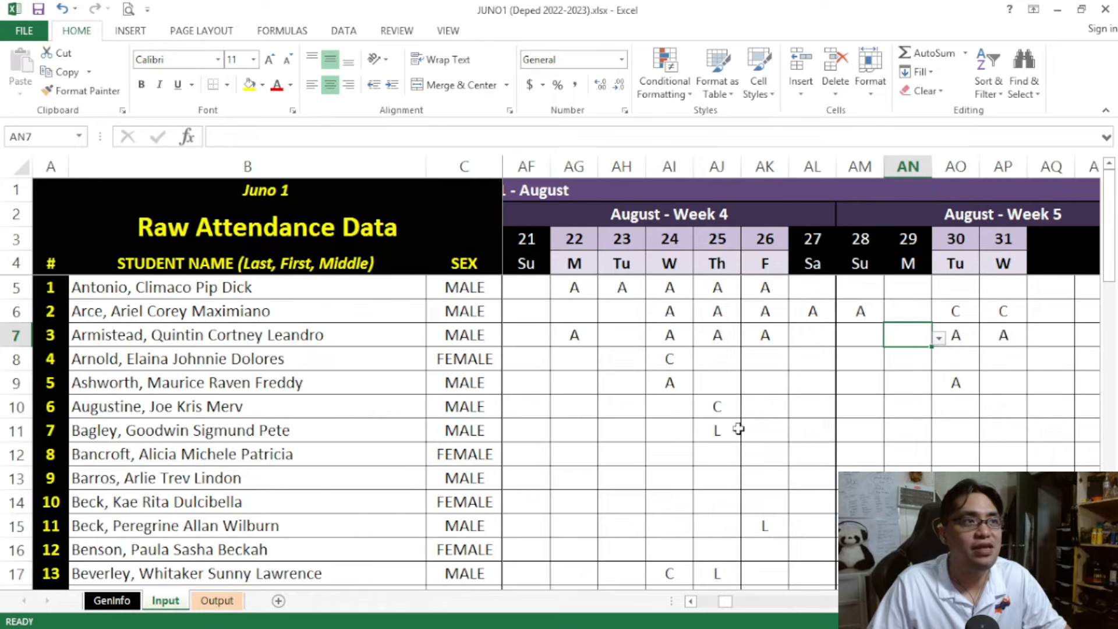
click(217, 601)
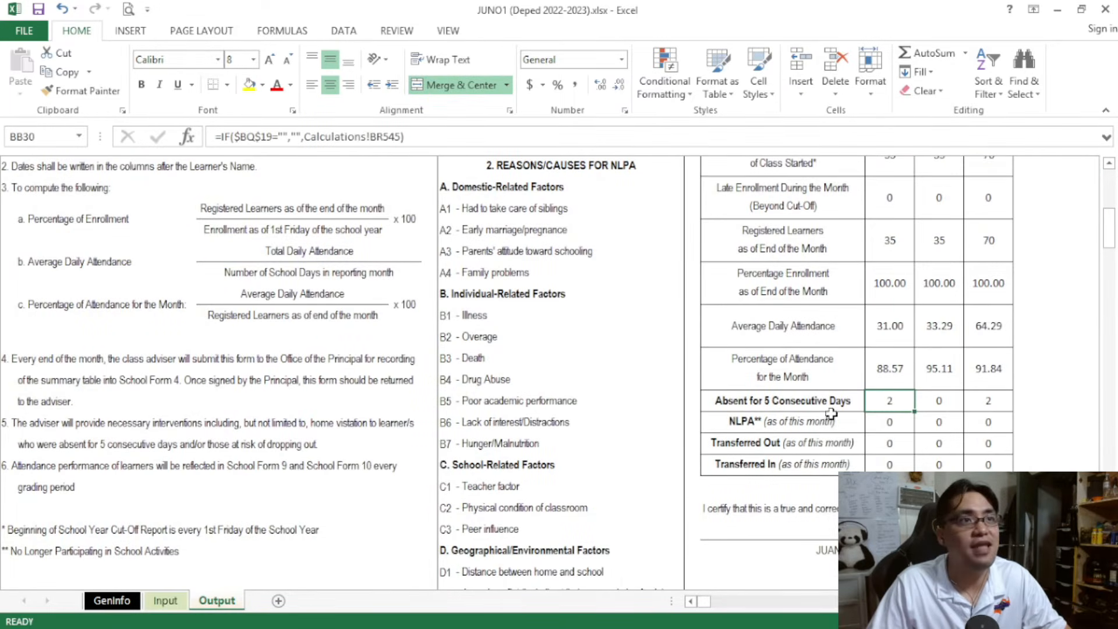
drag(813, 402, 975, 398)
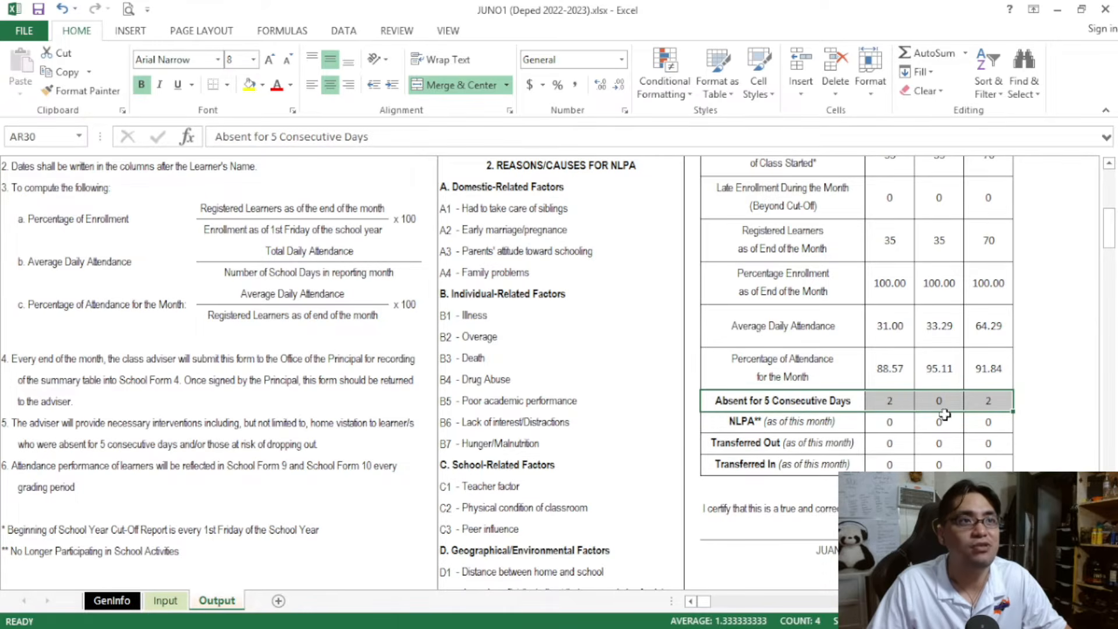
click(899, 406)
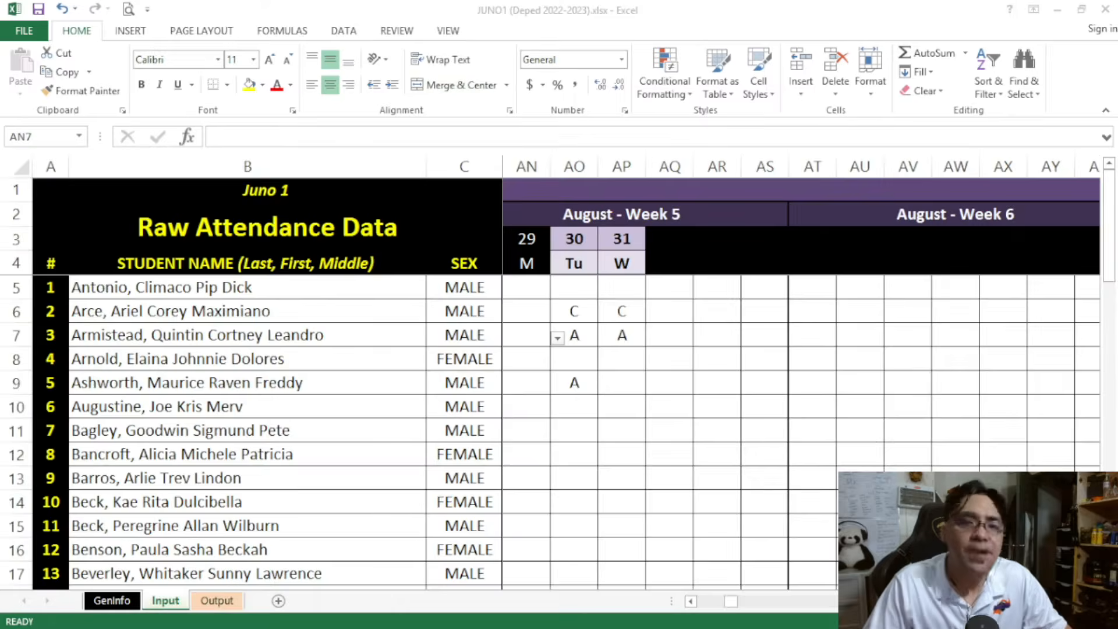
Enter the absence code A for student 4 on August 30 and 31 on the Input sheet
click(165, 601)
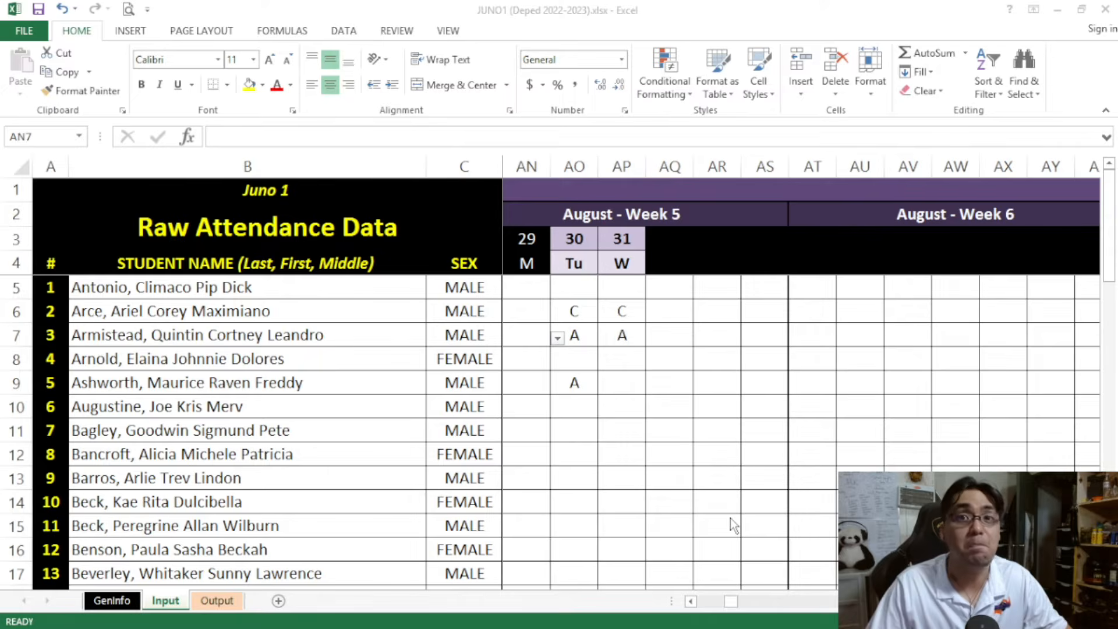
click(669, 442)
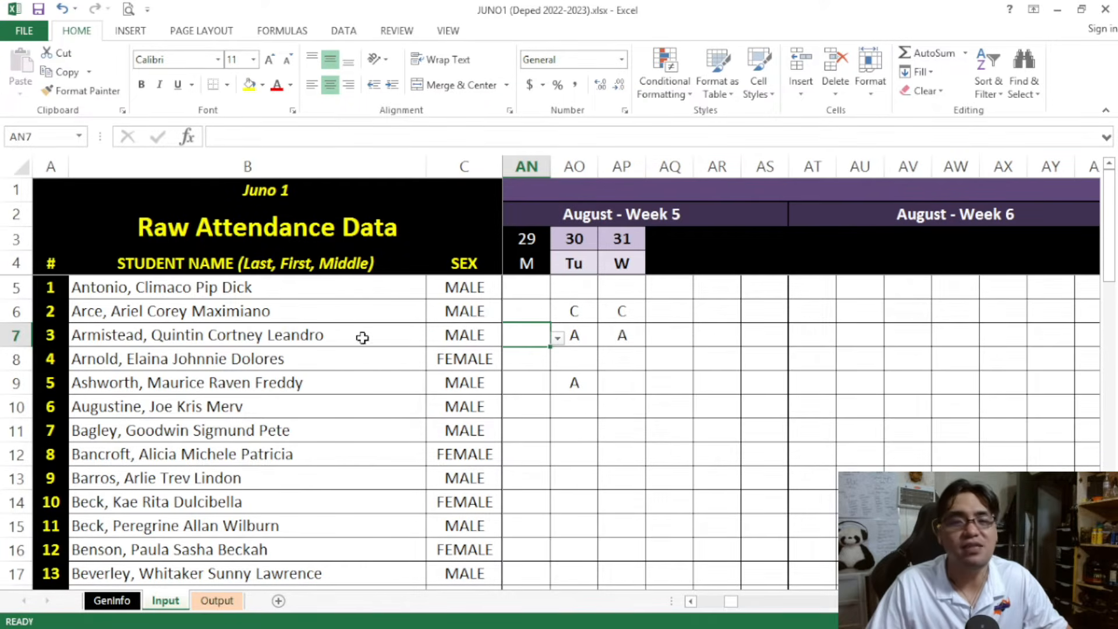
click(325, 358)
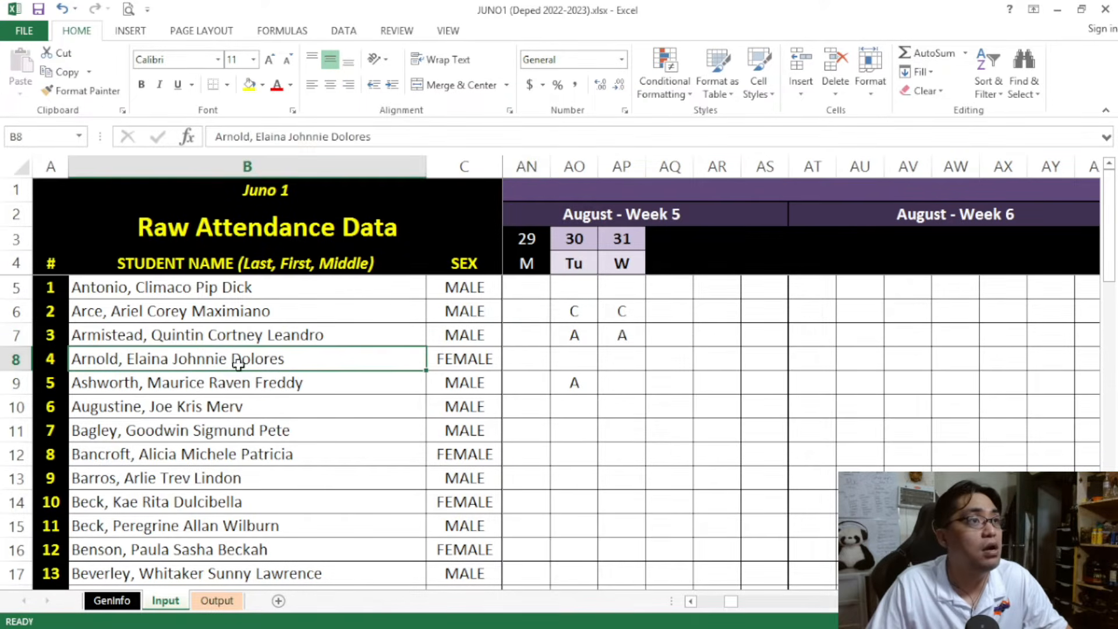
click(577, 361)
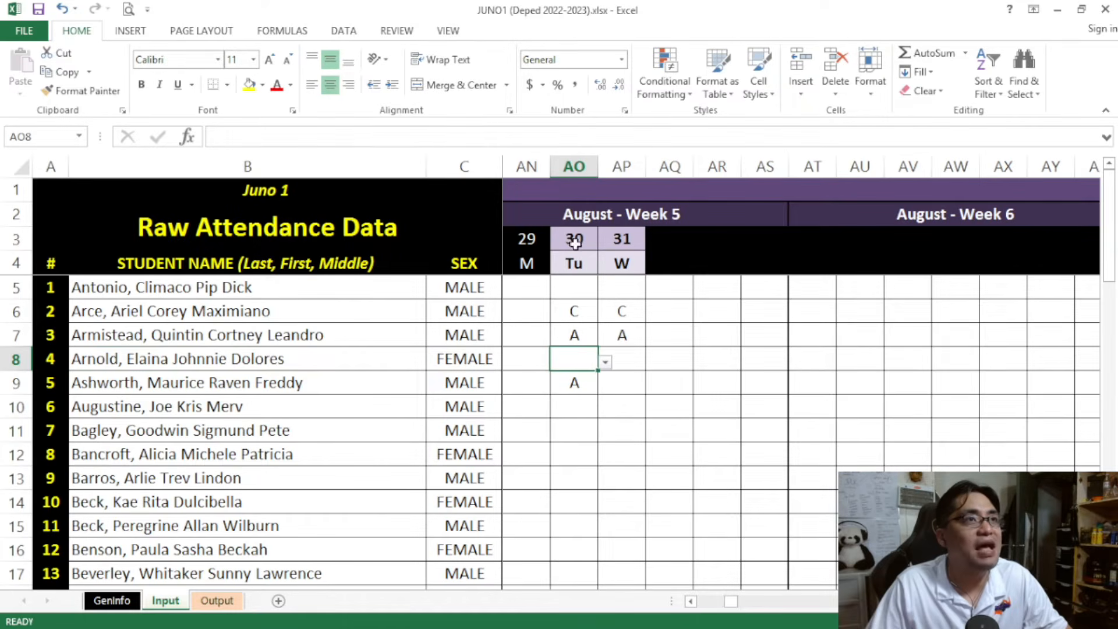
text(A)
click(624, 365)
text(A)
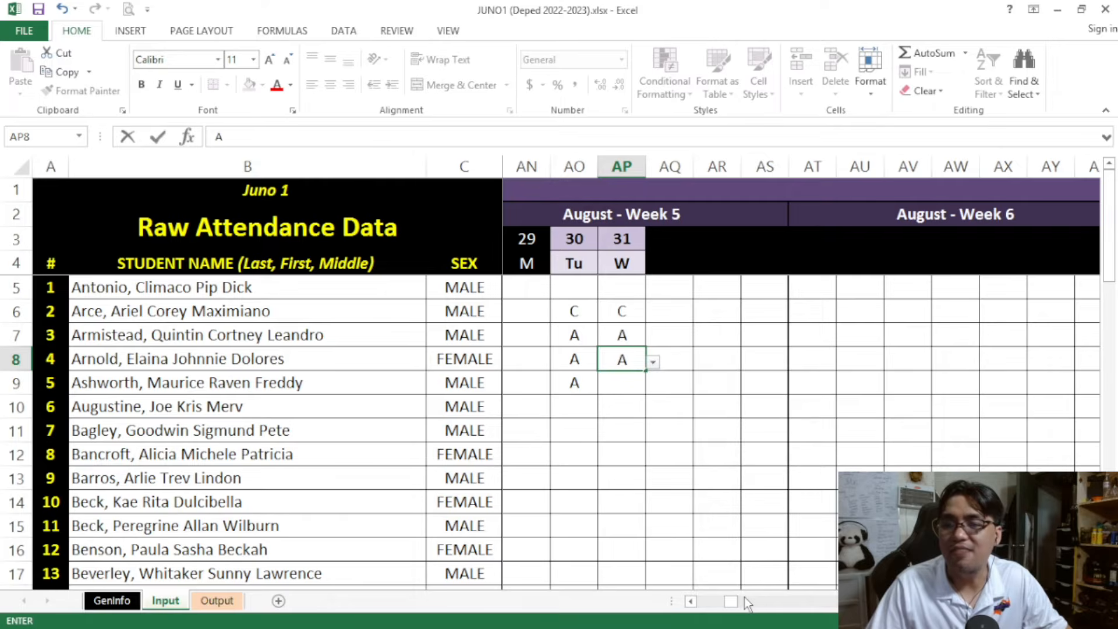
click(730, 431)
Re-enter A for student 4 on September 2 and clear the student's marks on September 6 and 7
drag(736, 607, 744, 603)
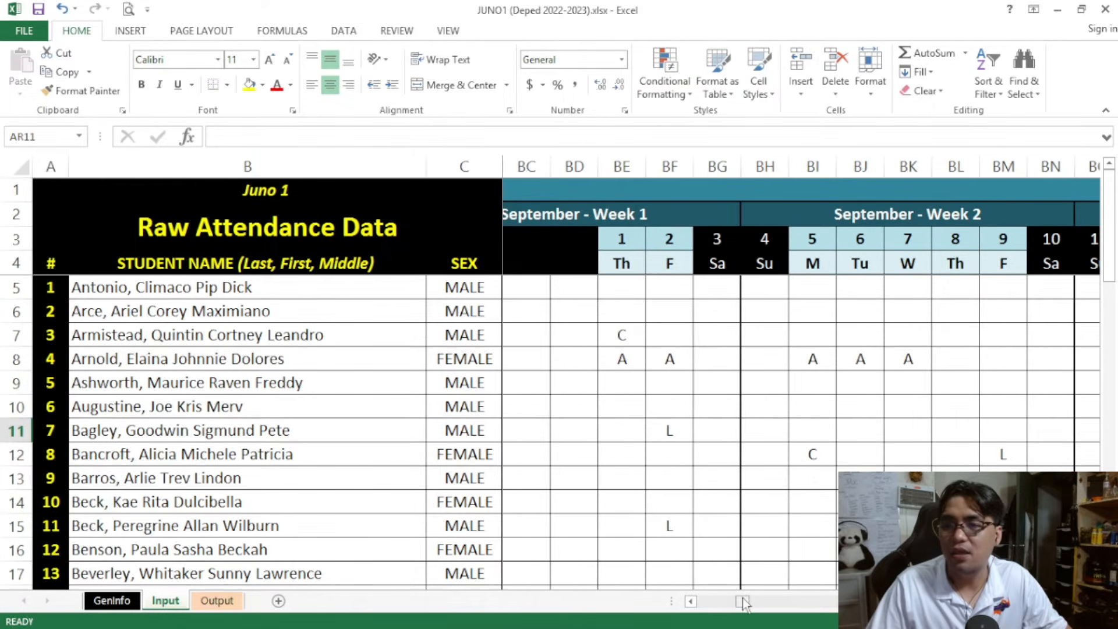
click(620, 359)
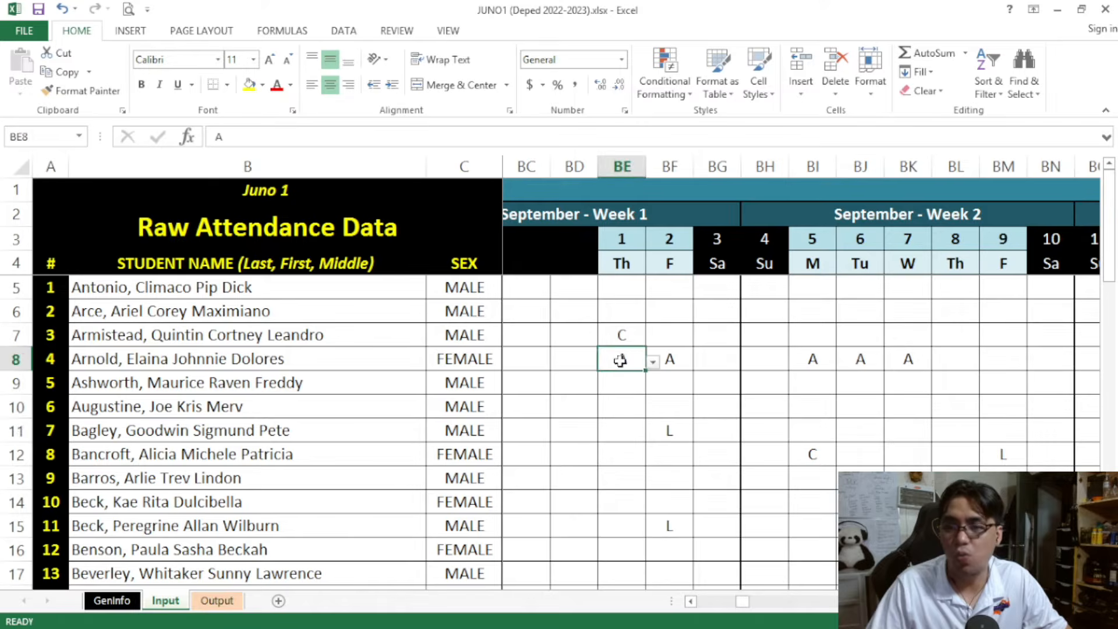
click(666, 358)
text(AA)
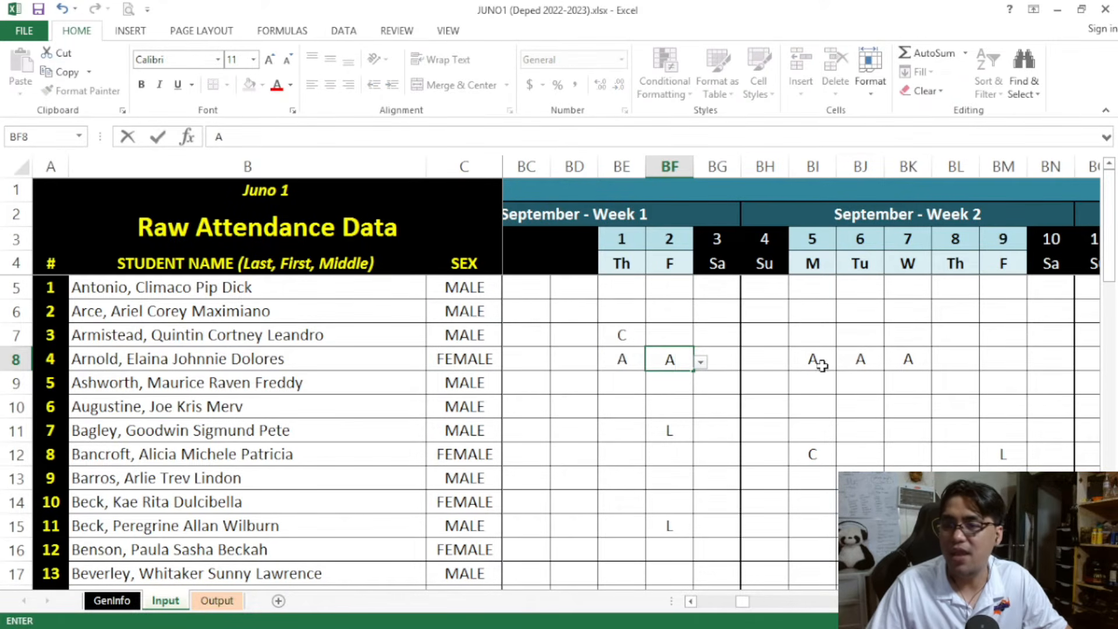
click(816, 359)
drag(856, 357, 911, 357)
key(Delete)
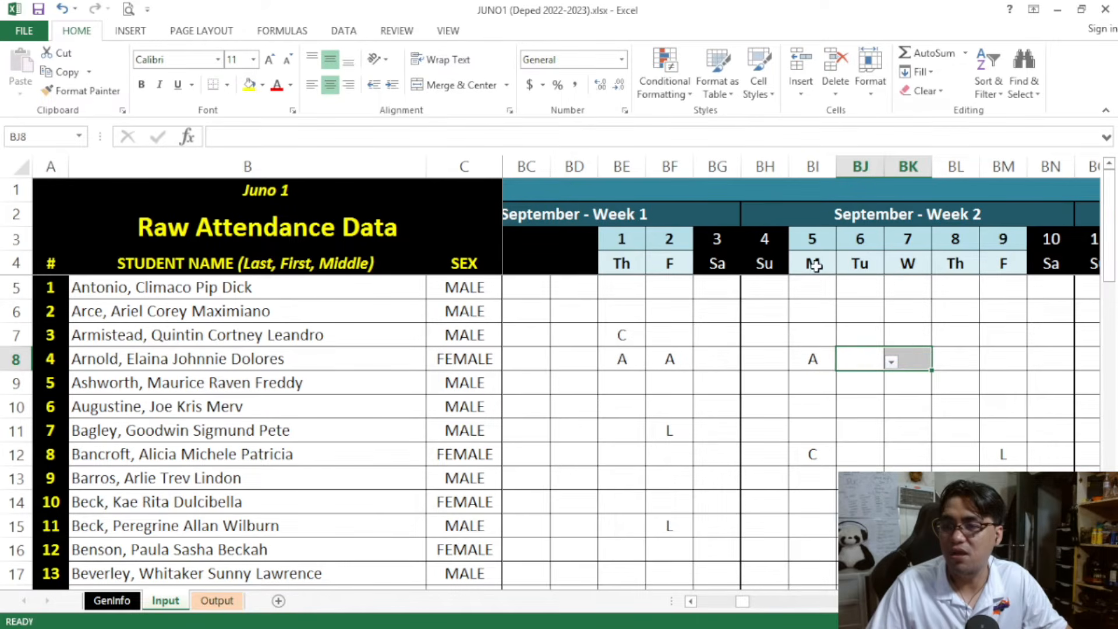
Review student 4's absences on September 1, 2 and 5 on the Input sheet
drag(812, 238, 813, 361)
click(643, 361)
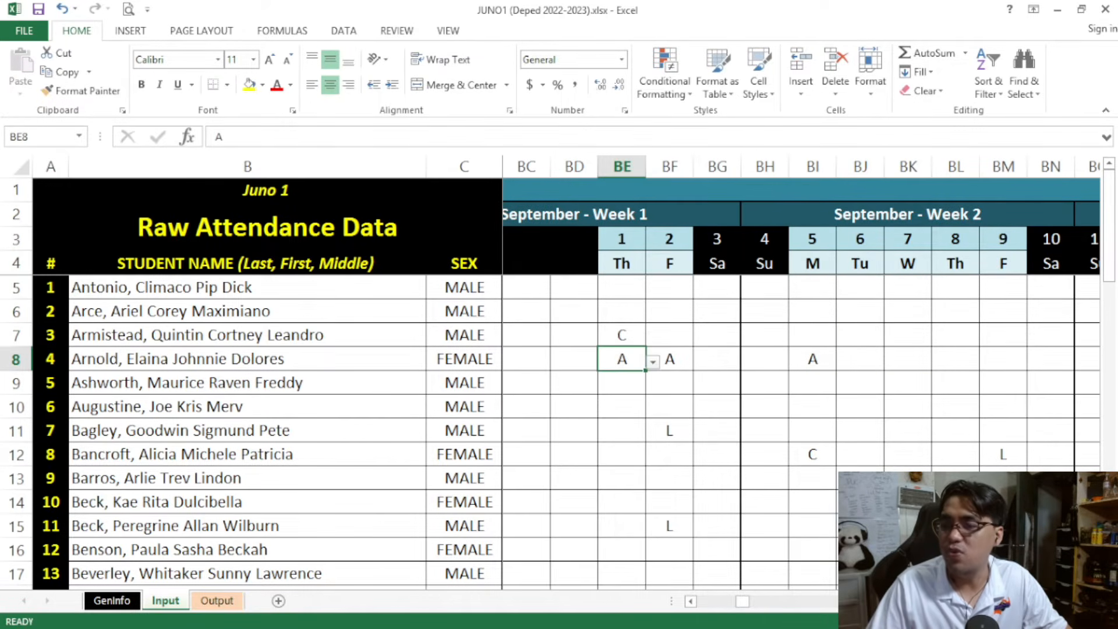
mouse_move(743, 600)
mouse_down()
mouse_move(728, 602)
mouse_move(742, 602)
mouse_up()
click(906, 359)
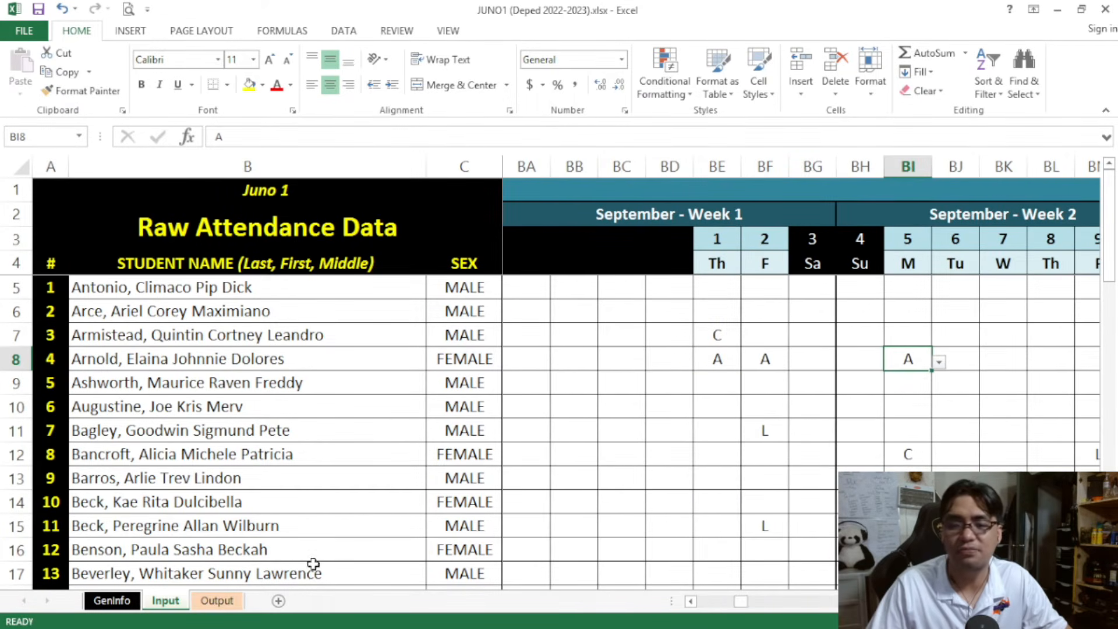
Check the Absent for 5 Consecutive Days row for Month 1 - August on the Output sheet
click(207, 602)
scroll(782, 366, up, 3)
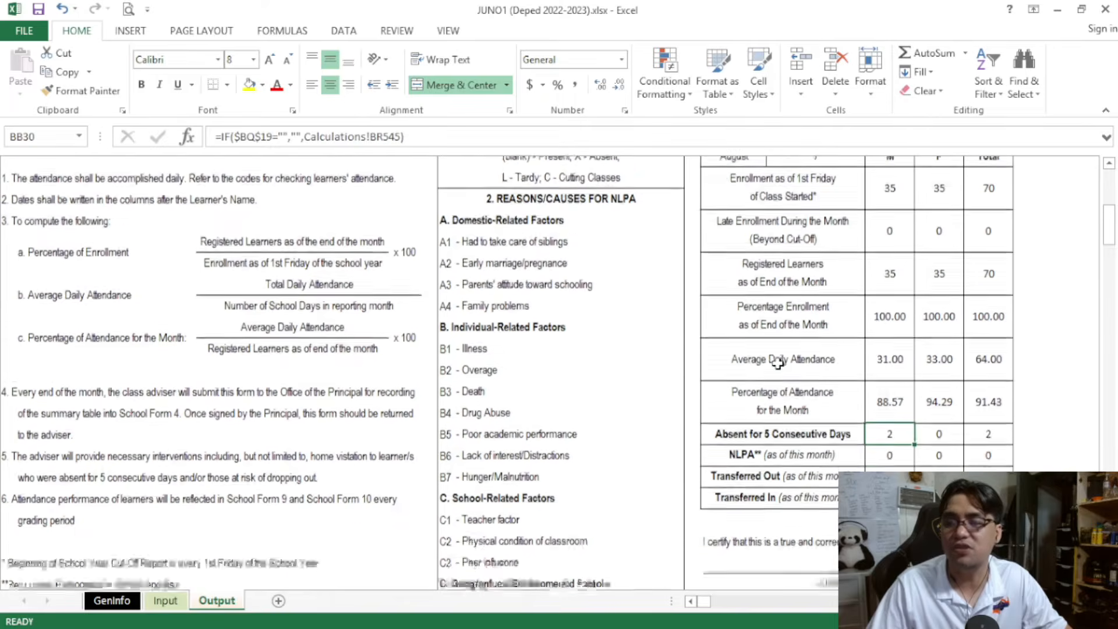
scroll(781, 366, up, 3)
click(236, 168)
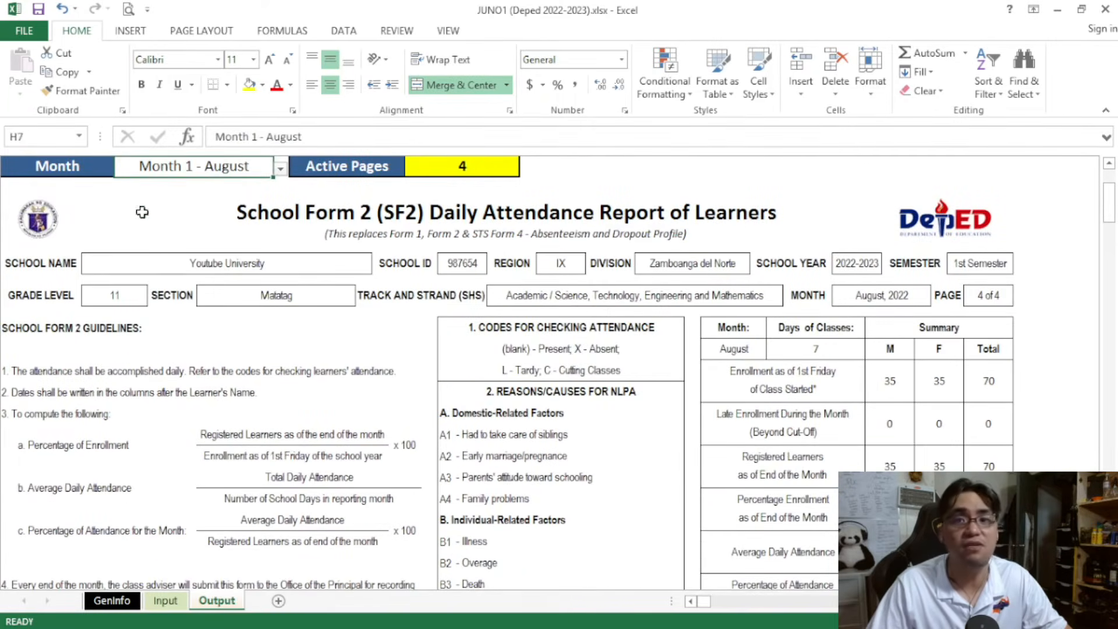
scroll(604, 328, down, 2)
scroll(603, 328, down, 1)
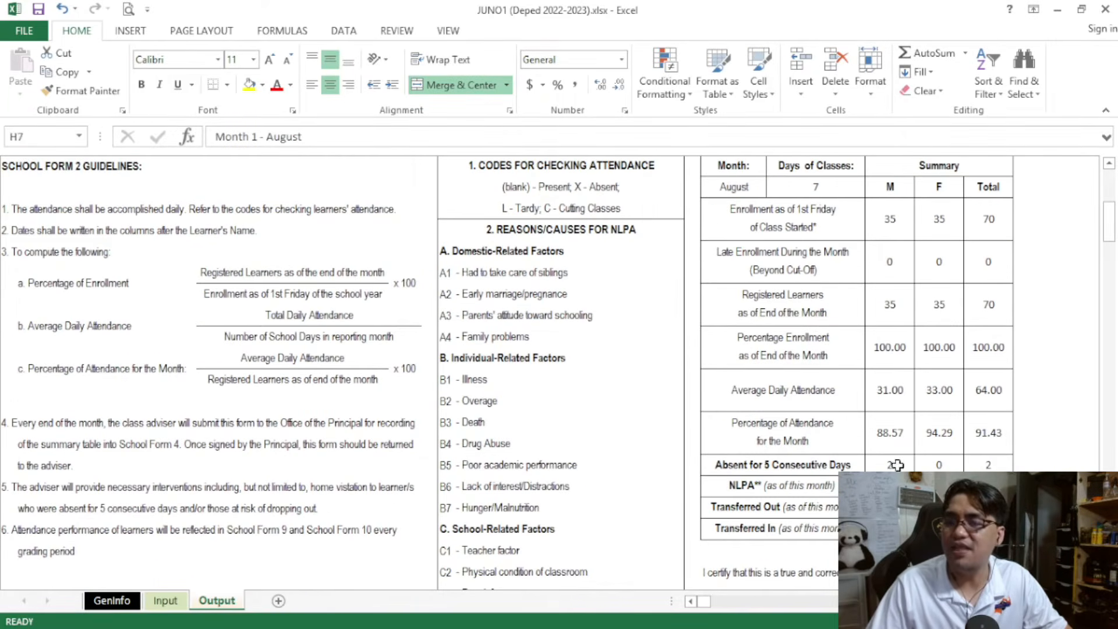
mouse_move(808, 463)
mouse_down()
mouse_move(990, 465)
mouse_move(824, 462)
mouse_up()
click(992, 464)
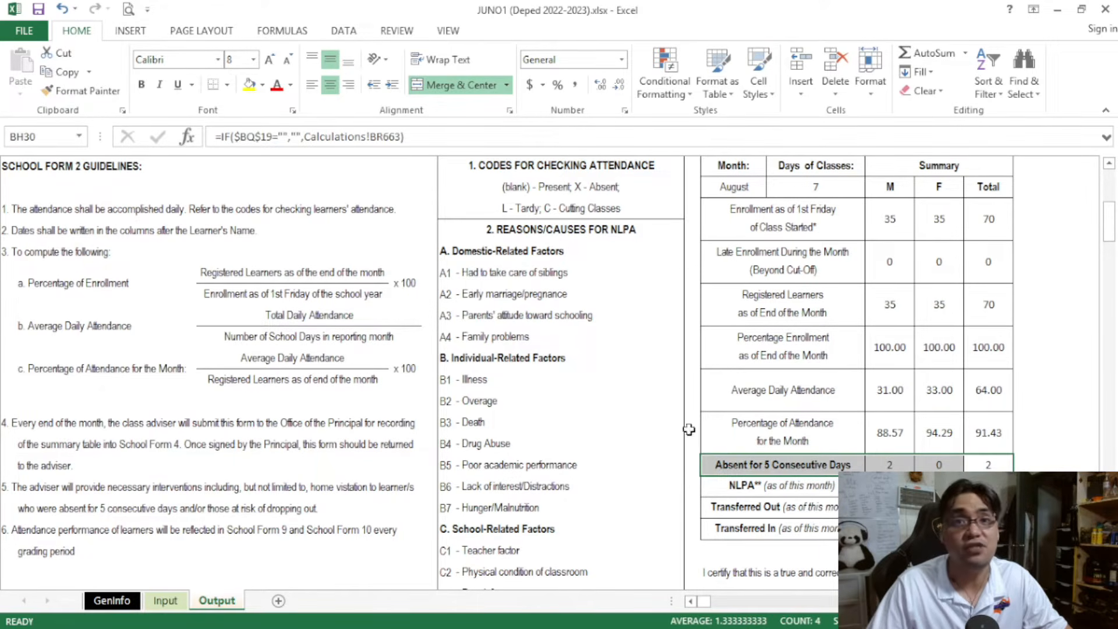
Switch the Output sheet to Month 2 - September and check its Absent for 5 Consecutive Days row
scroll(838, 436, up, 4)
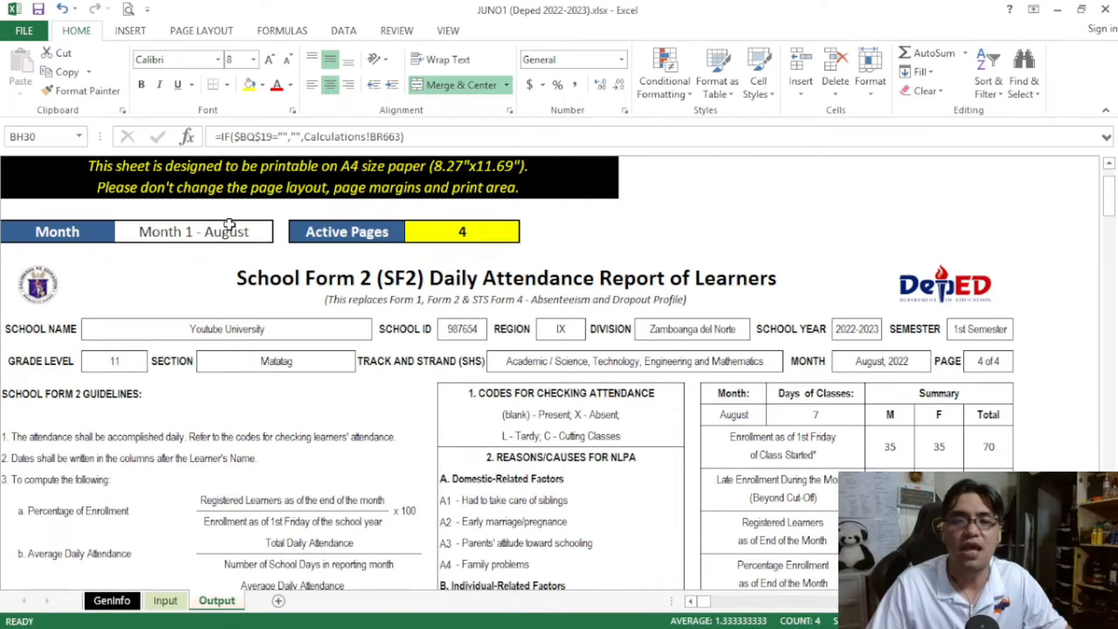
click(273, 236)
click(281, 236)
click(134, 266)
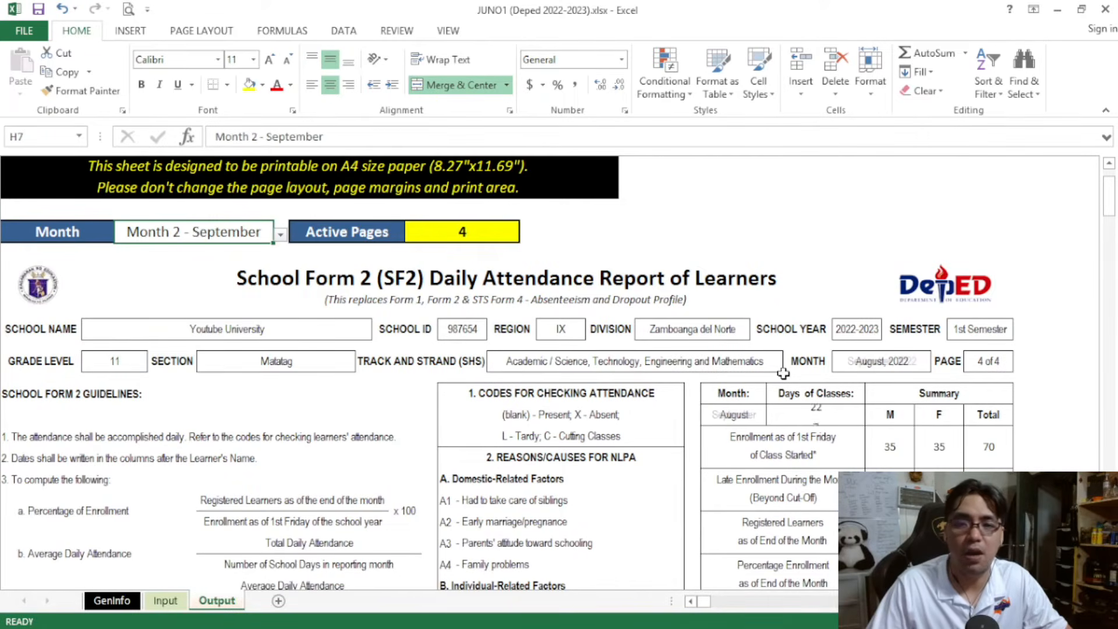
scroll(774, 370, down, 5)
click(934, 464)
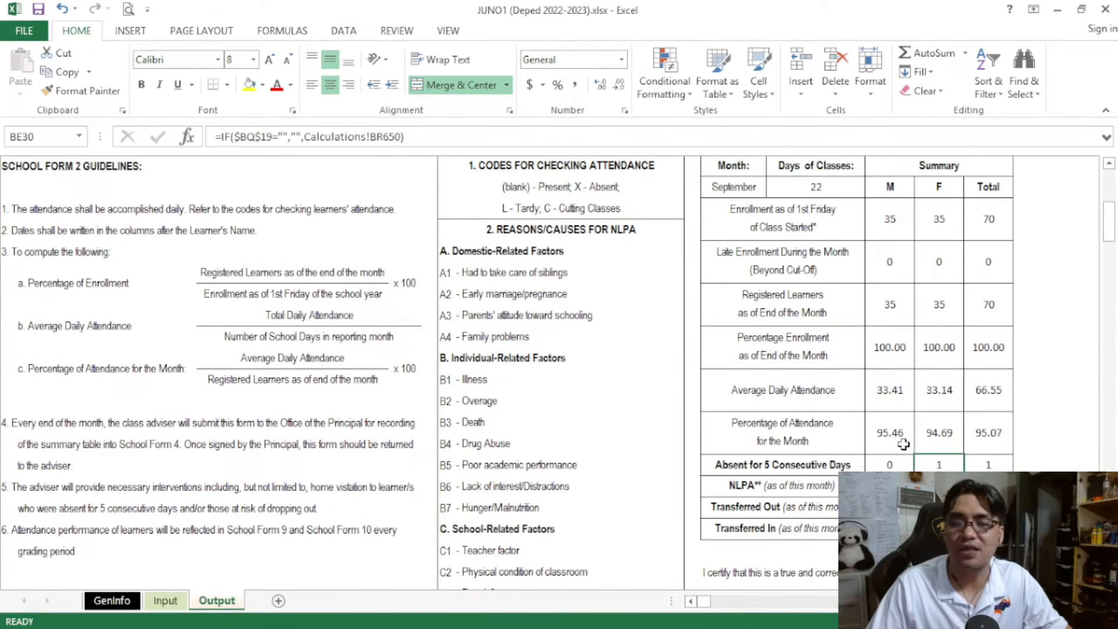
scroll(938, 407, down, 1)
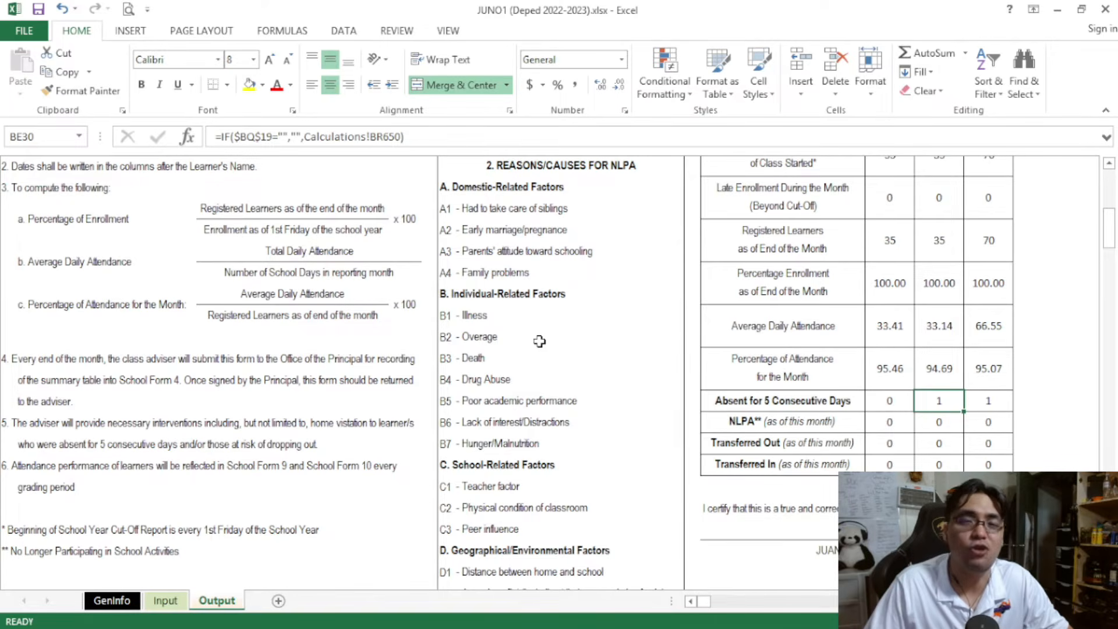
Review the new student's name, sex and month of enrollment cells in row 76 of the Input sheet
key(ctrl+Page_Up)
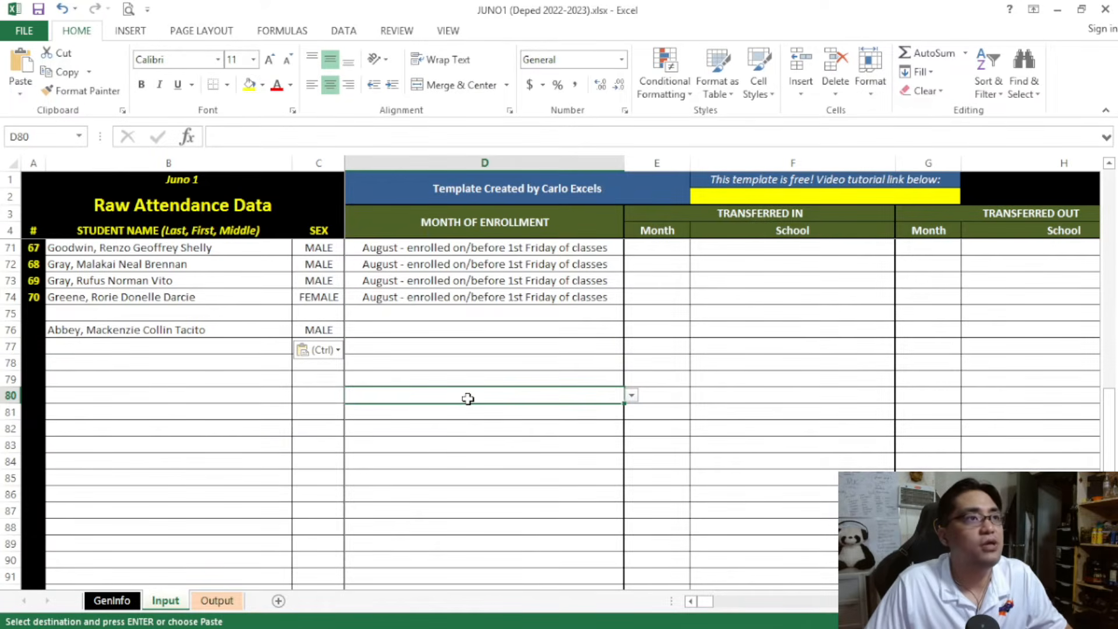
click(209, 334)
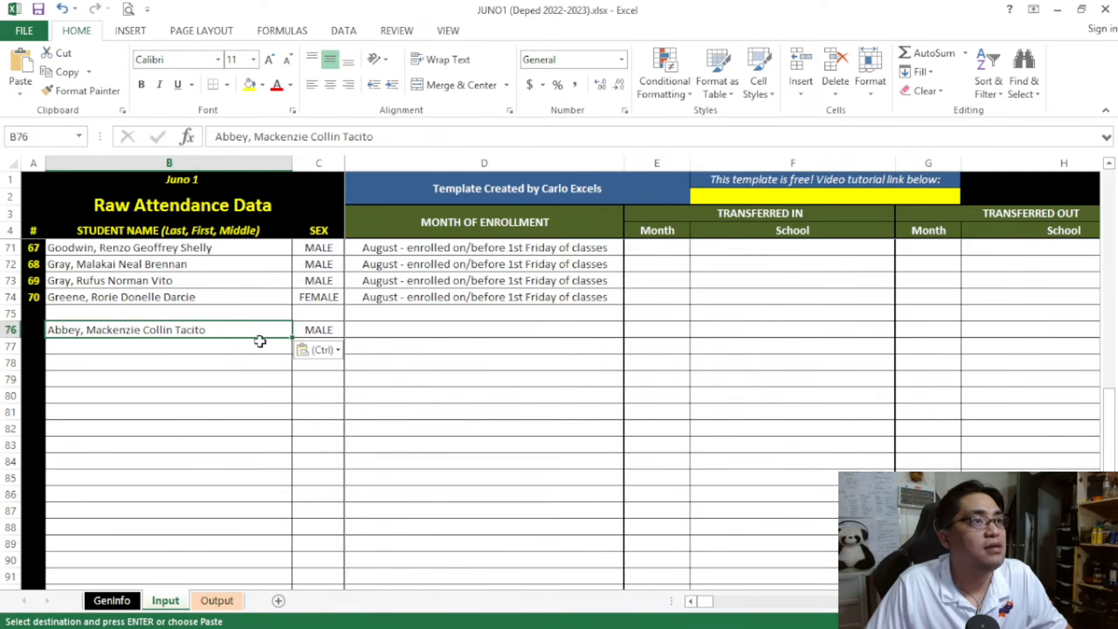
click(321, 330)
click(408, 334)
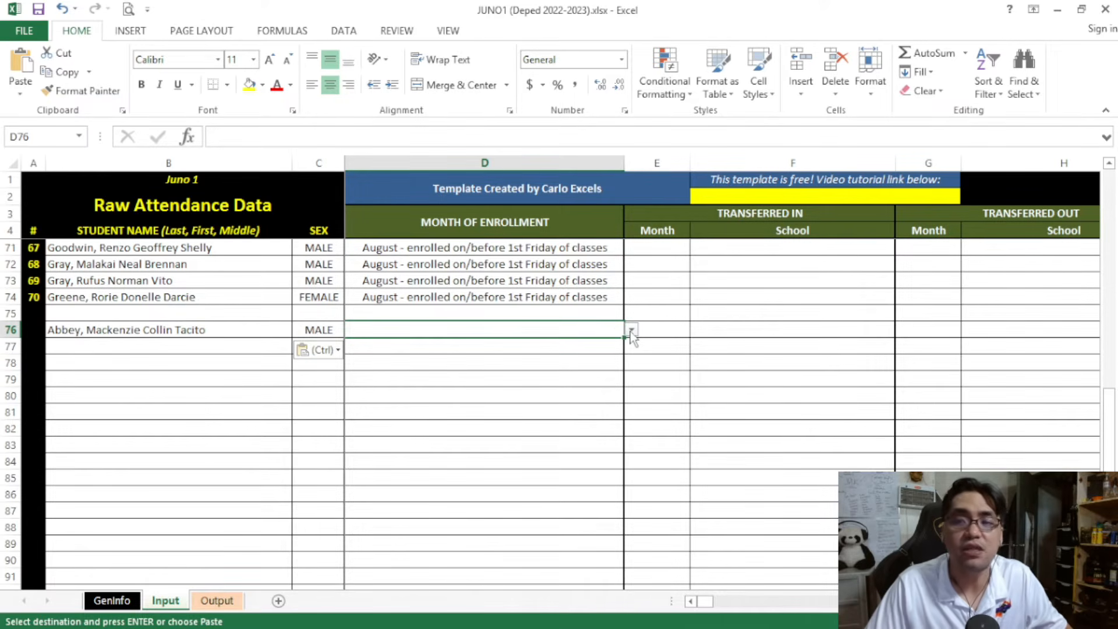
click(560, 300)
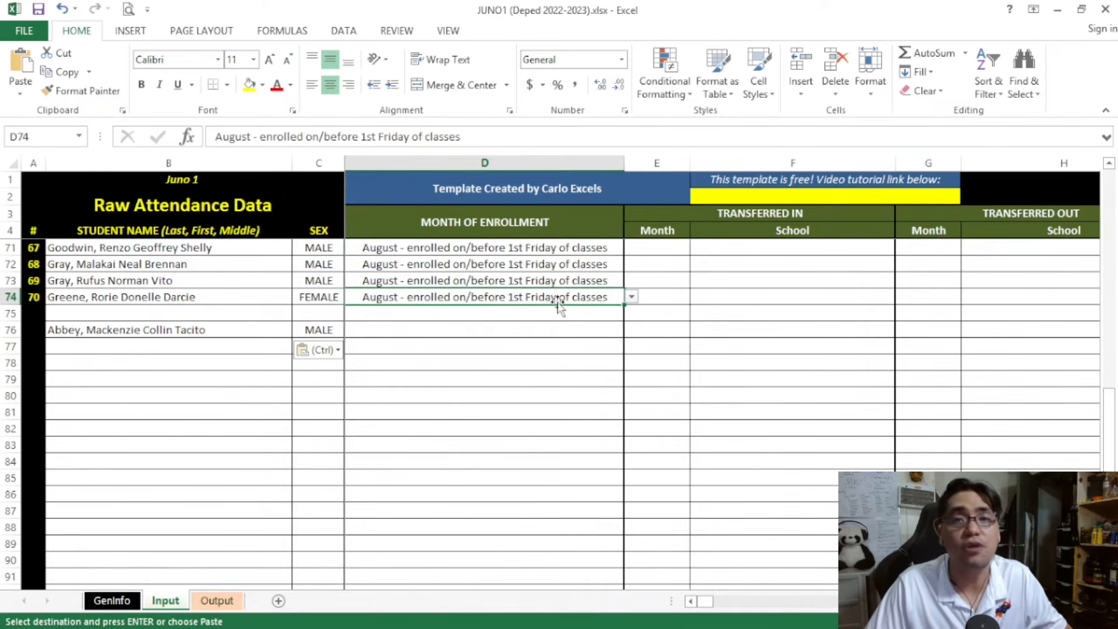
click(594, 329)
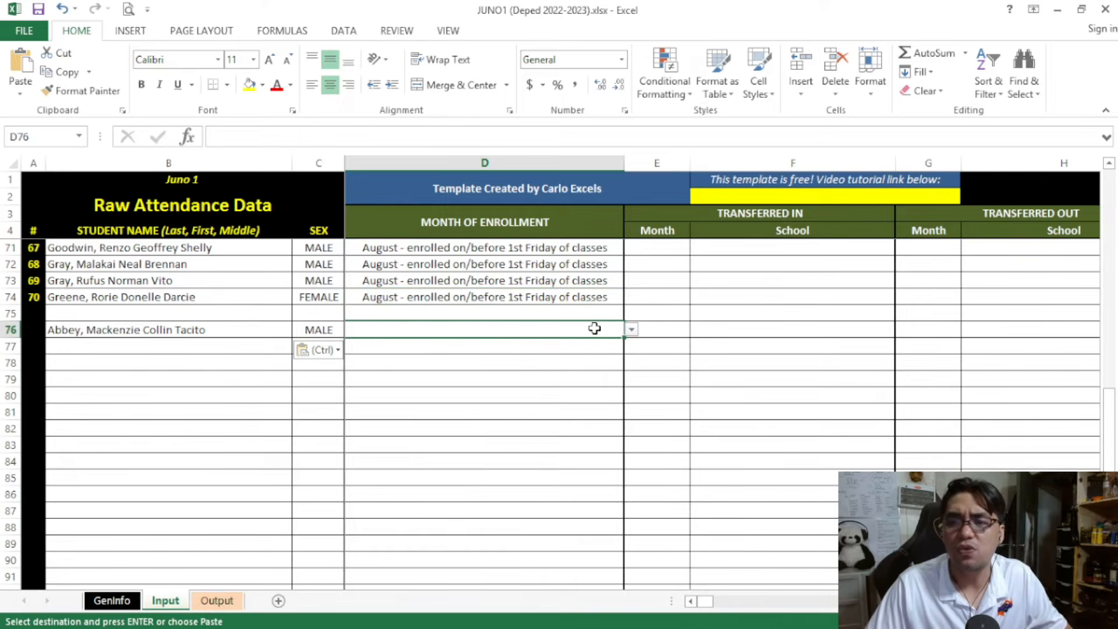
Set the month of enrollment for the student in row 76 to "August - late enrollee, after 1st Friday of classes"
click(632, 329)
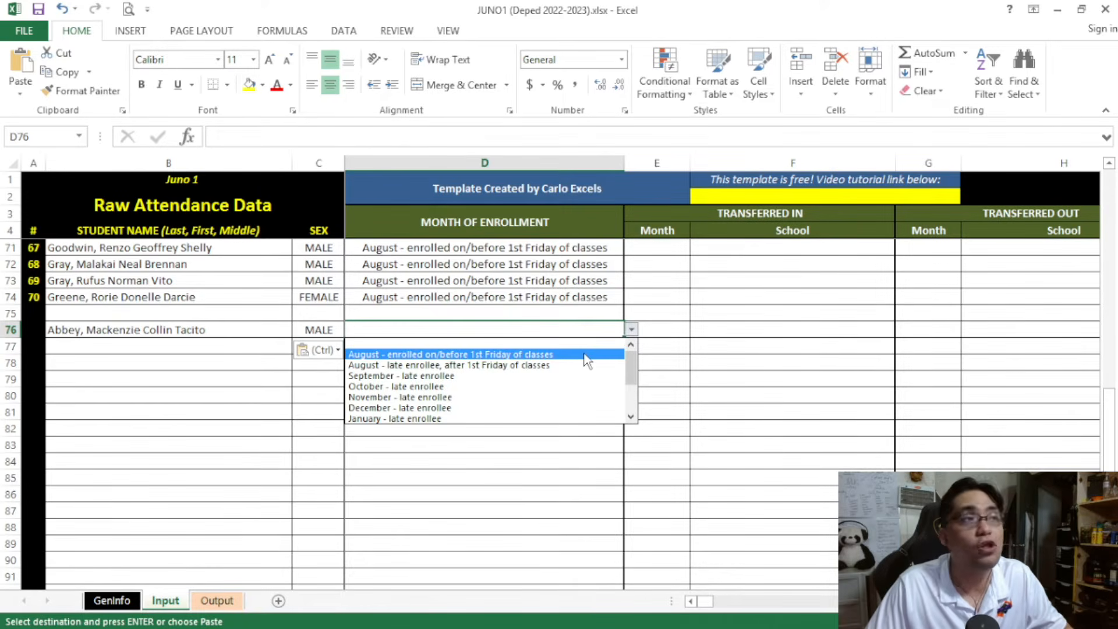
click(510, 274)
key(ctrl)
key(Escape)
click(507, 278)
scroll(511, 284, up, 4)
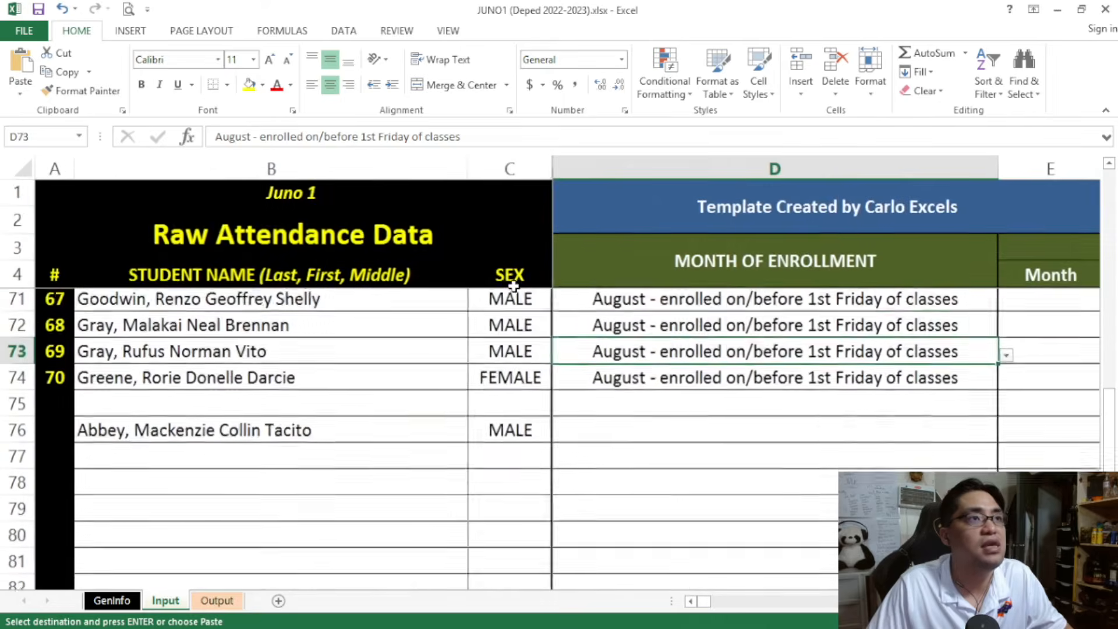
scroll(759, 452, down, 1)
click(950, 352)
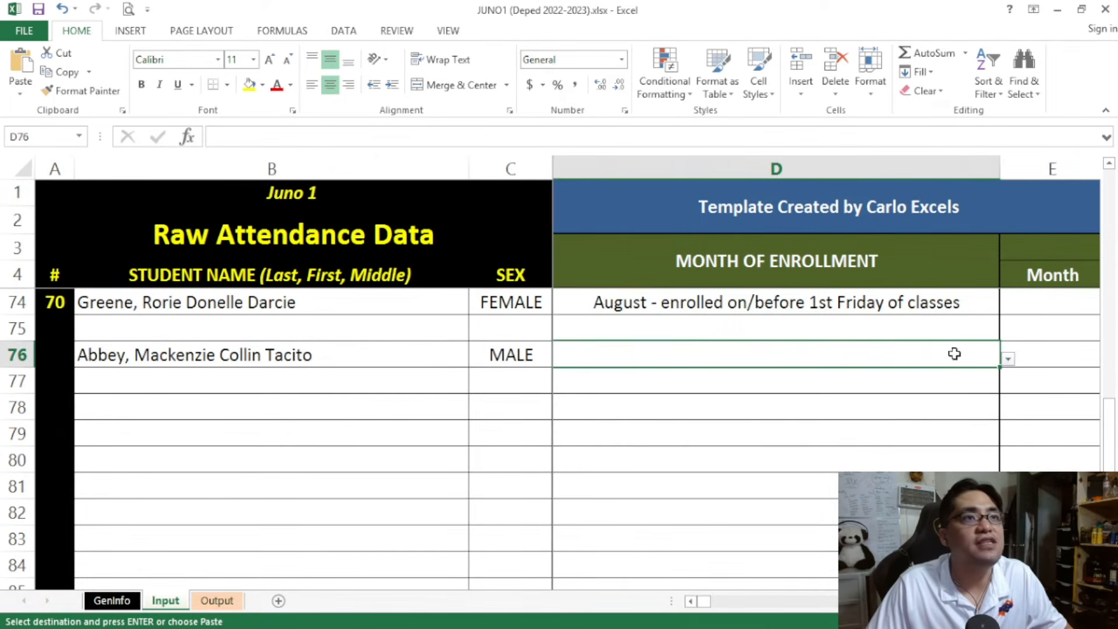
click(1009, 359)
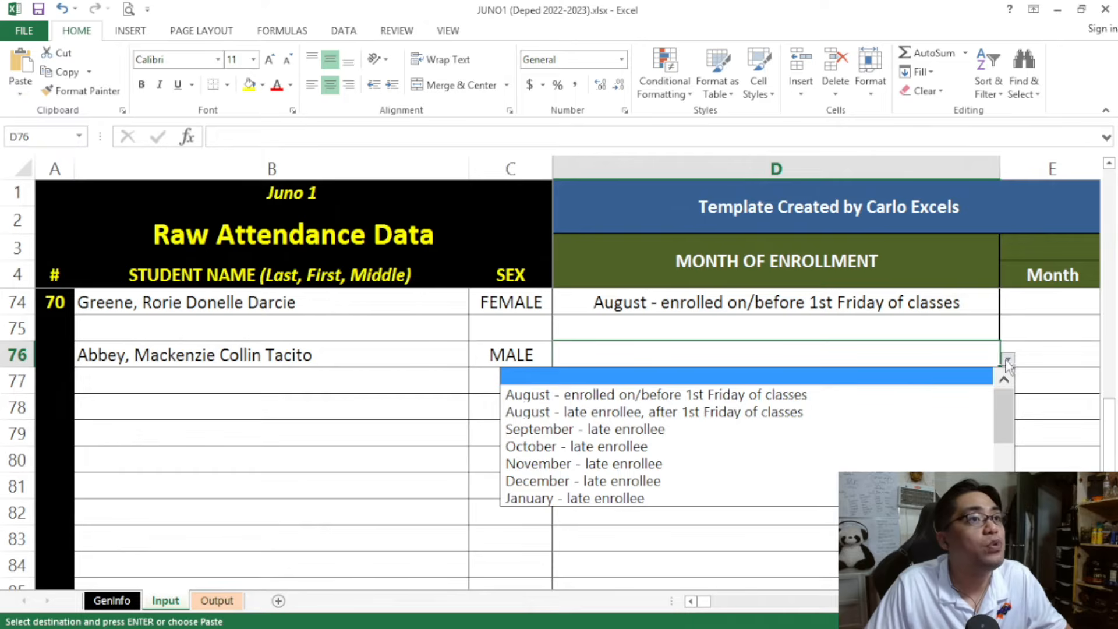
click(770, 412)
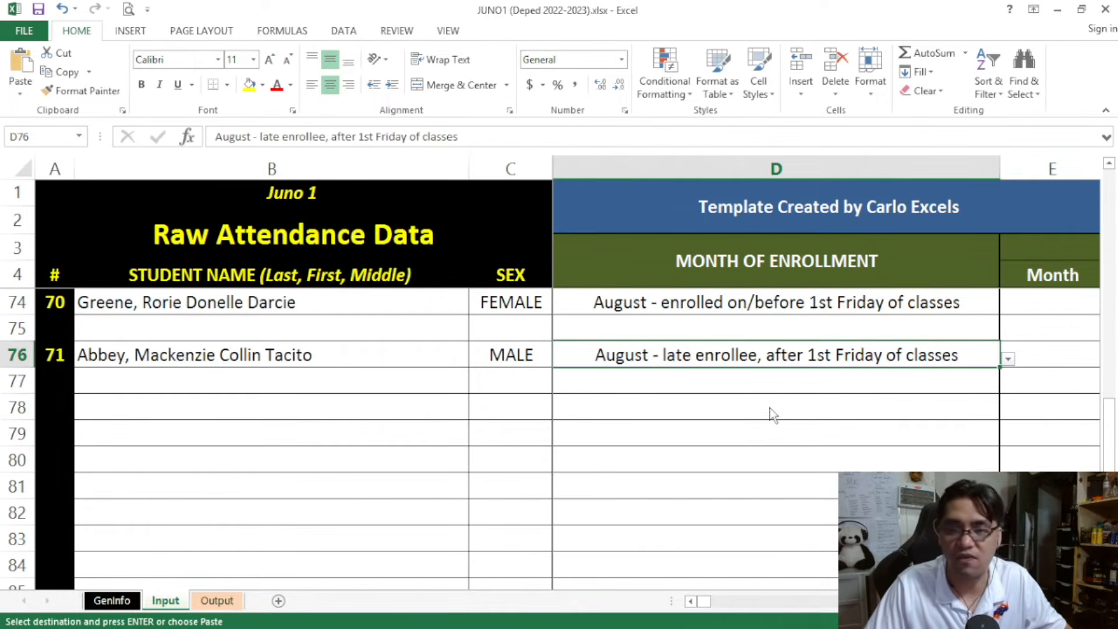
Review the late enrollee's name and sex in row 76 against the alphabetical student list above
drag(706, 599, 695, 601)
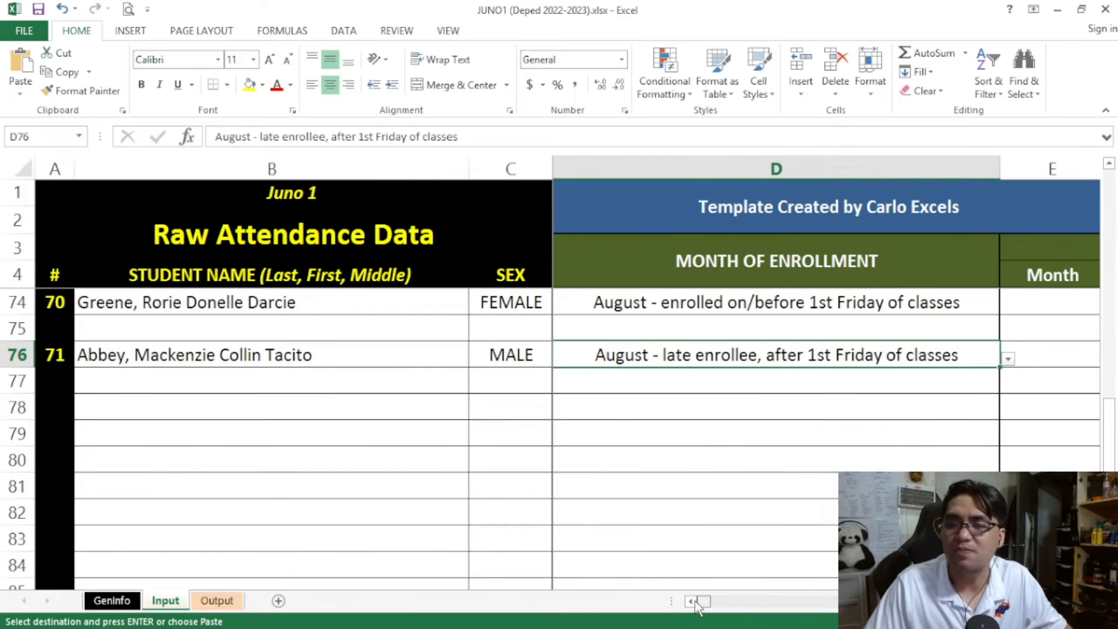
scroll(587, 481, down, 3)
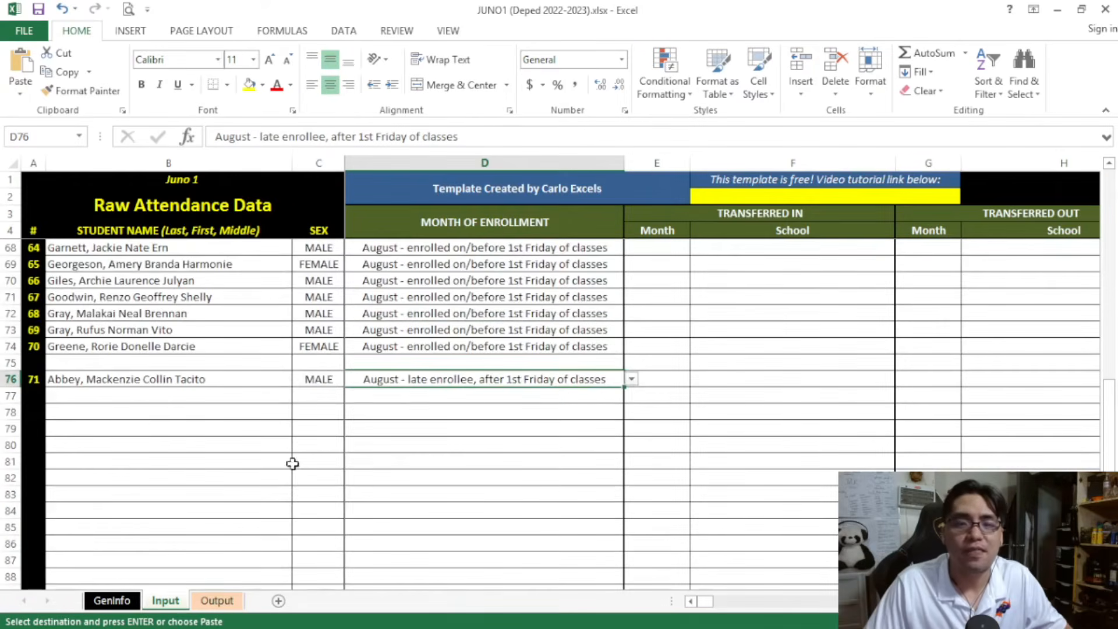
click(124, 379)
click(318, 379)
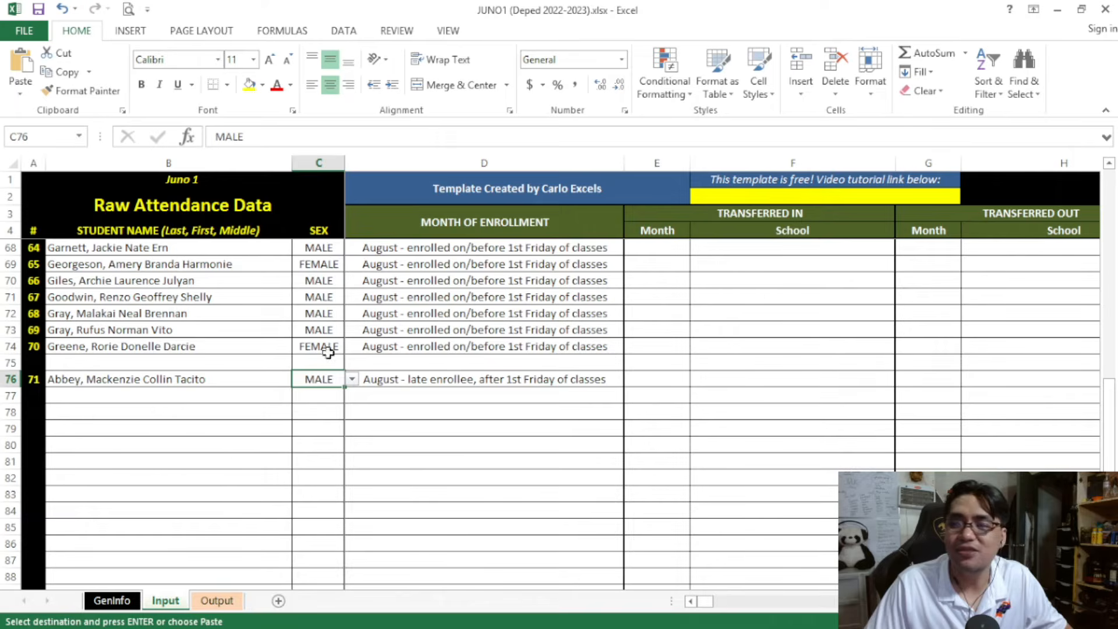
drag(140, 379, 321, 379)
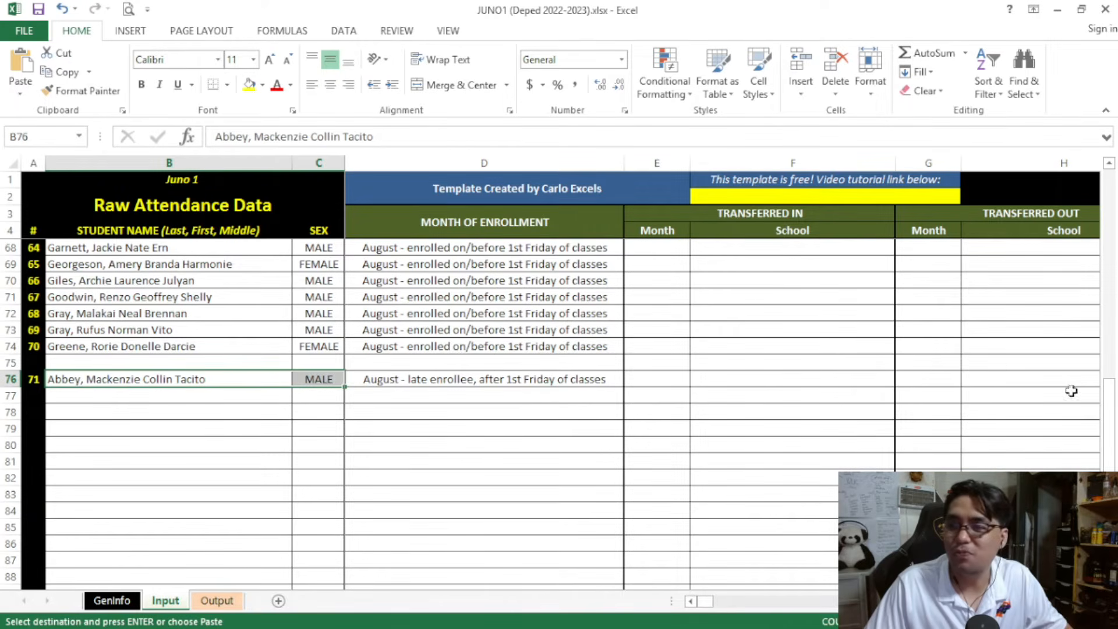
drag(1112, 413, 1109, 186)
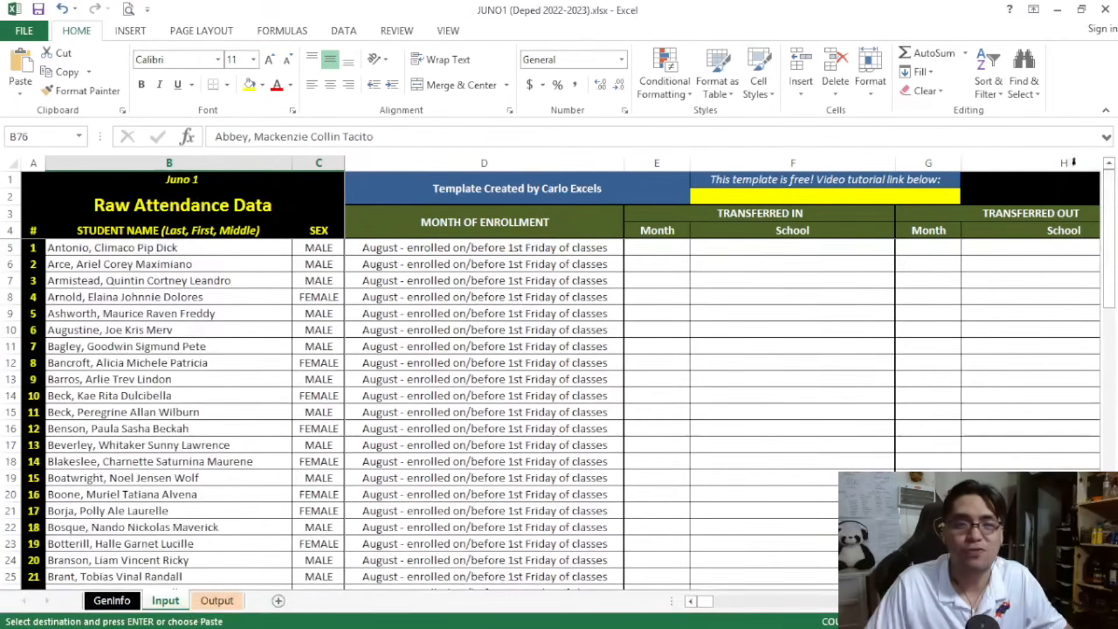
scroll(227, 449, down, 3)
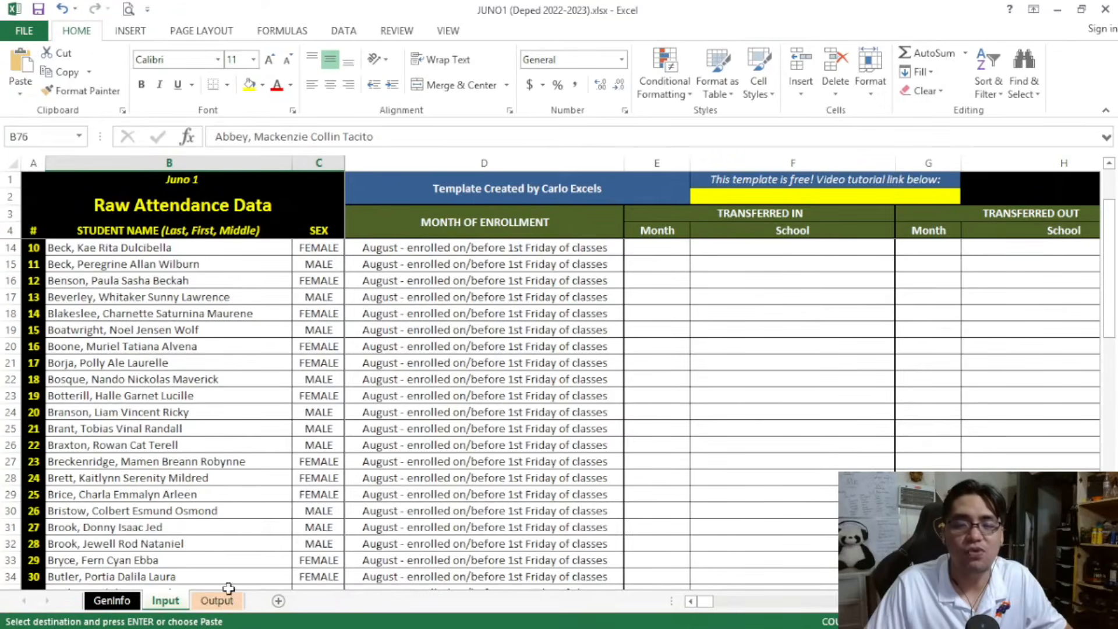
Set the Output sheet's month to Month 1 - August and locate the late enrollee on page 1 of the SF2
click(217, 600)
scroll(286, 302, up, 1)
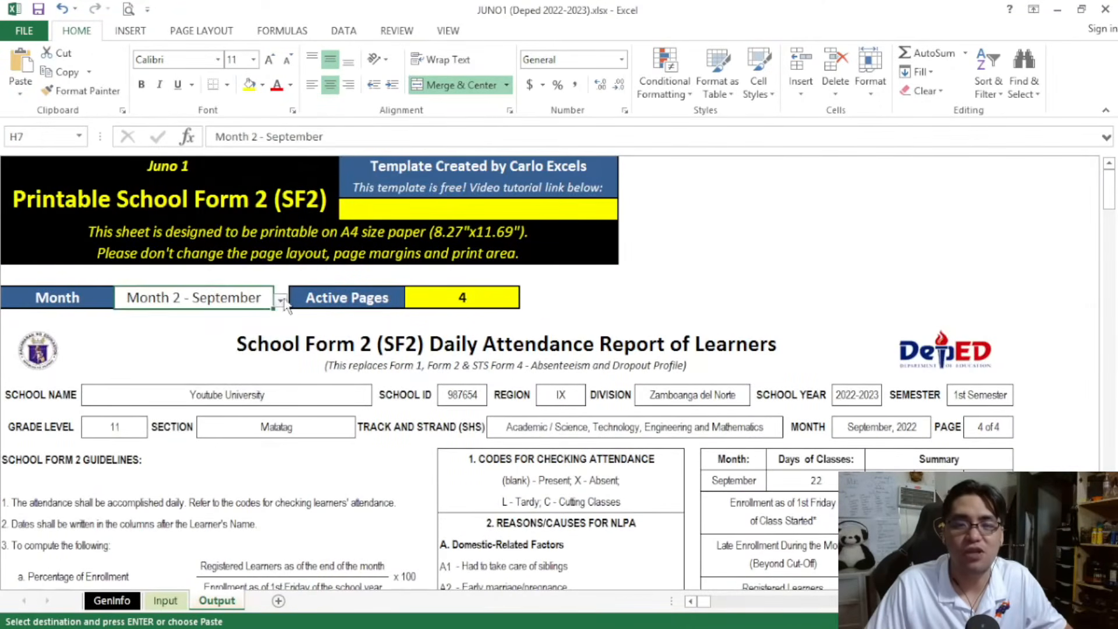
click(281, 301)
scroll(251, 361, up, 1)
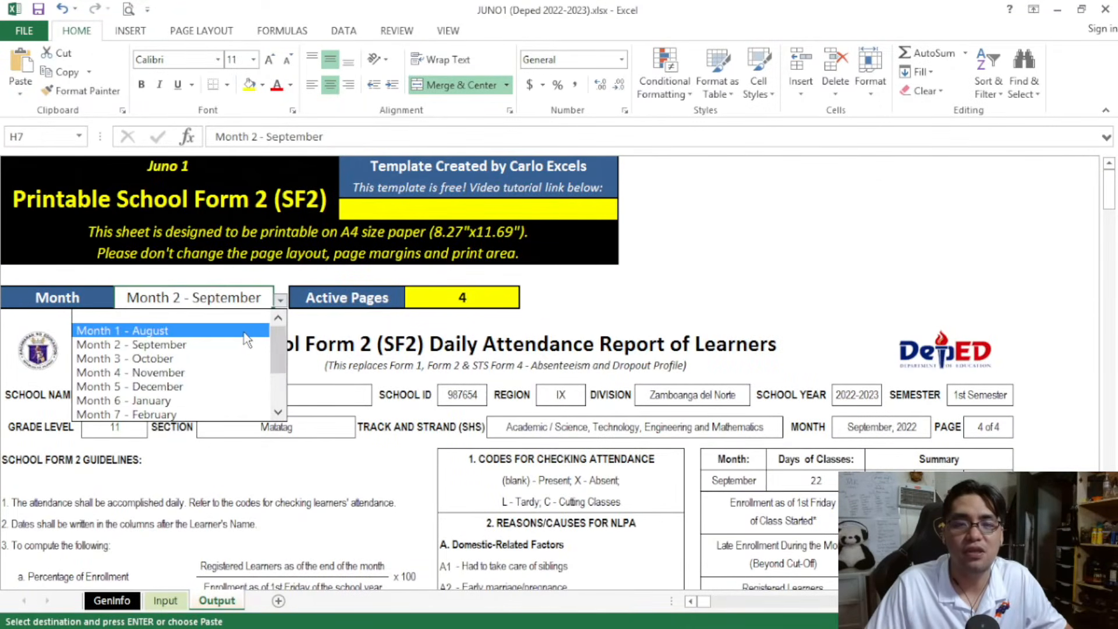
click(245, 335)
scroll(251, 334, down, 15)
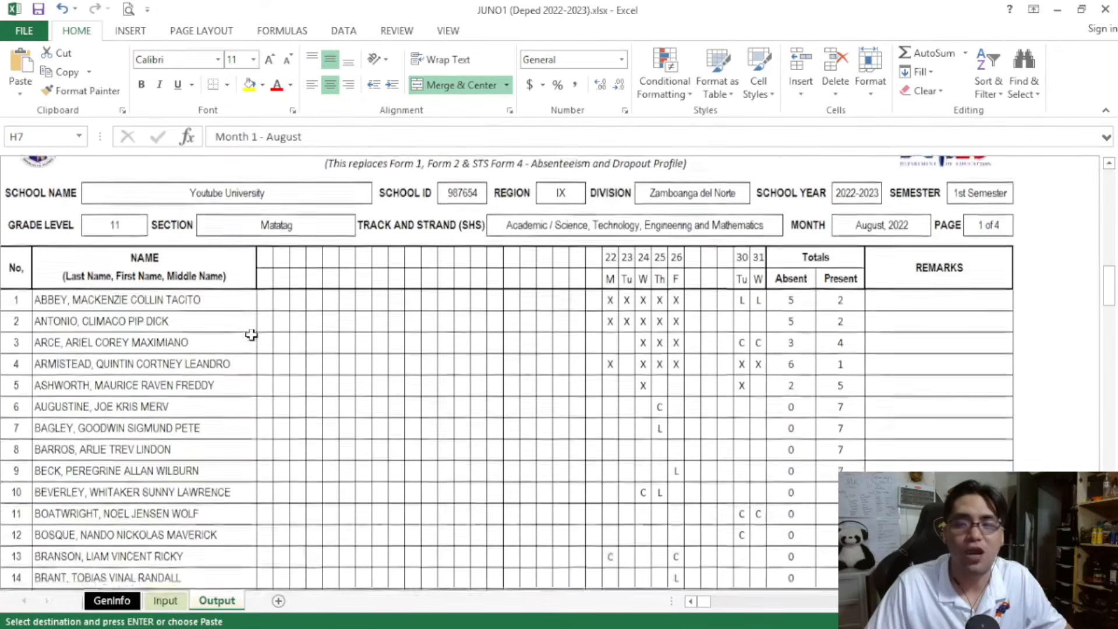
click(55, 298)
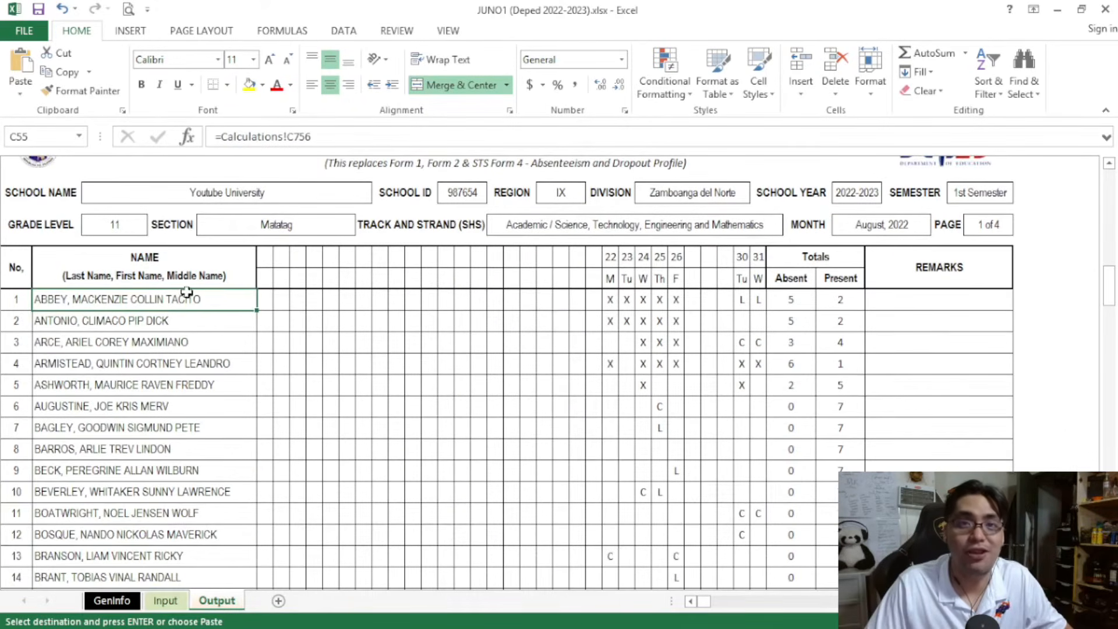
click(288, 297)
Examine the late enrollment, registered learners and percentage enrollment figures in the August summary
scroll(419, 340, up, 6)
scroll(420, 339, up, 5)
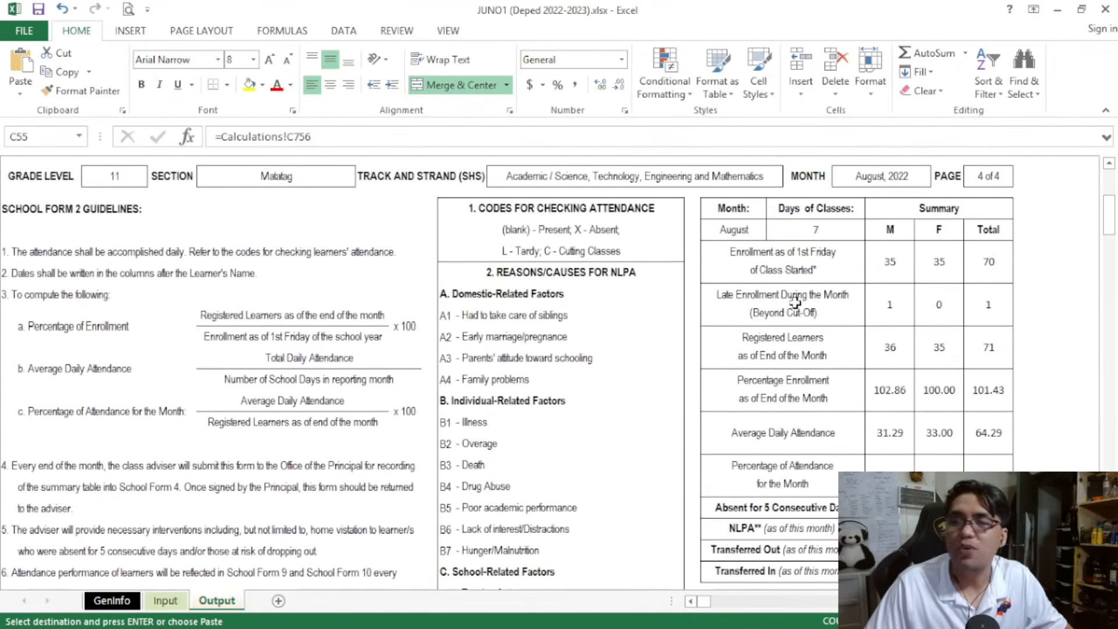
click(812, 297)
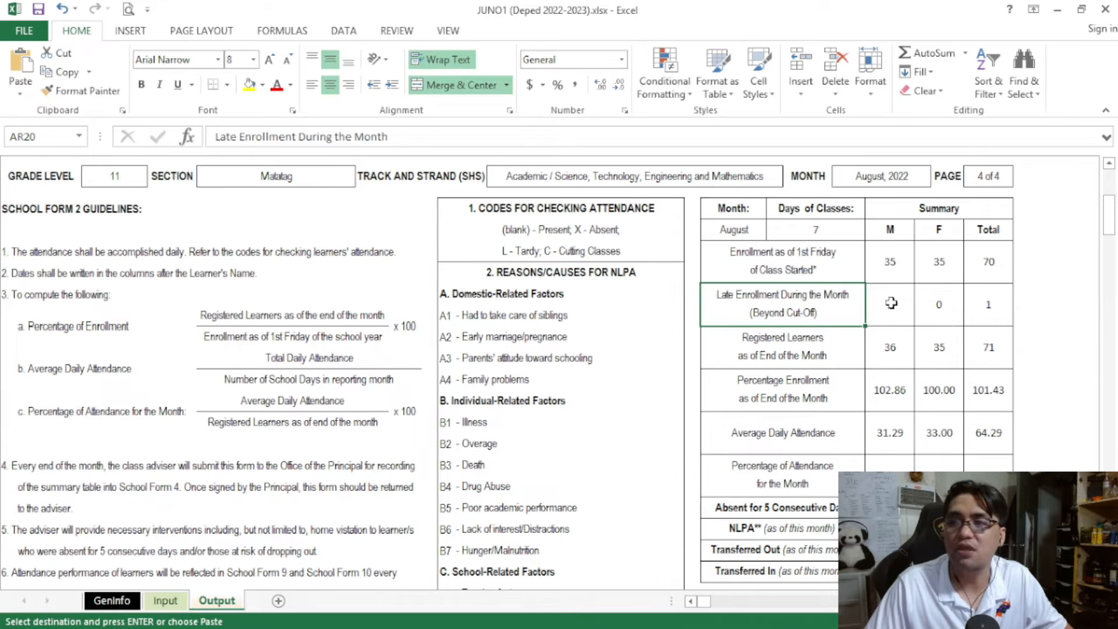
click(890, 302)
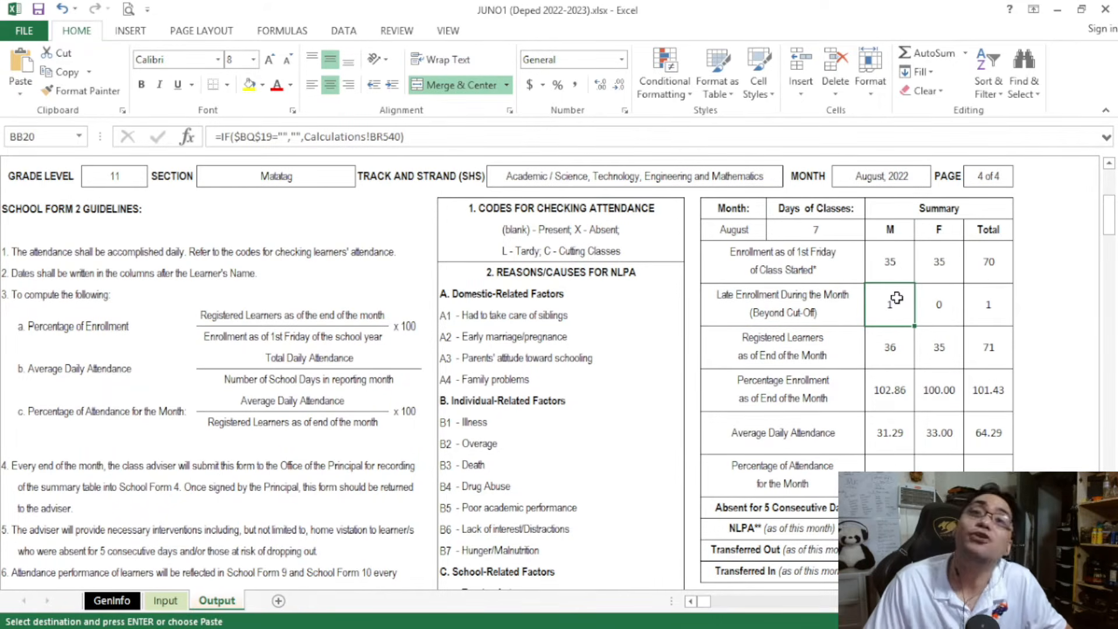
drag(893, 301, 980, 400)
scroll(981, 401, up, 1)
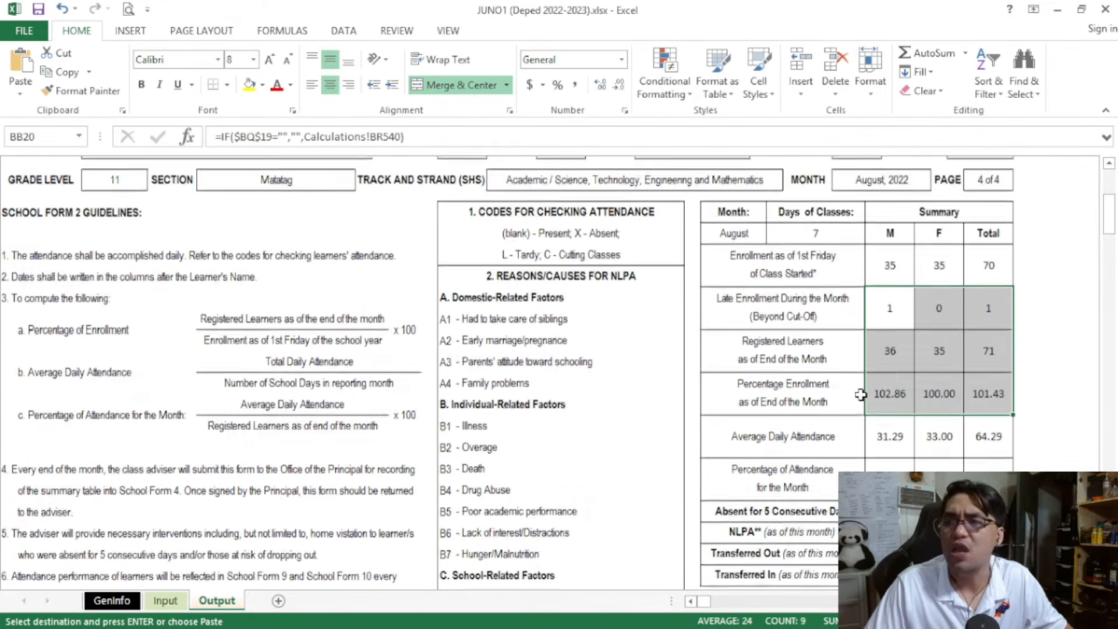
Recheck the late enrollee's entry in row 76 of the Input sheet and return to the Output sheet
click(167, 604)
scroll(385, 367, down, 15)
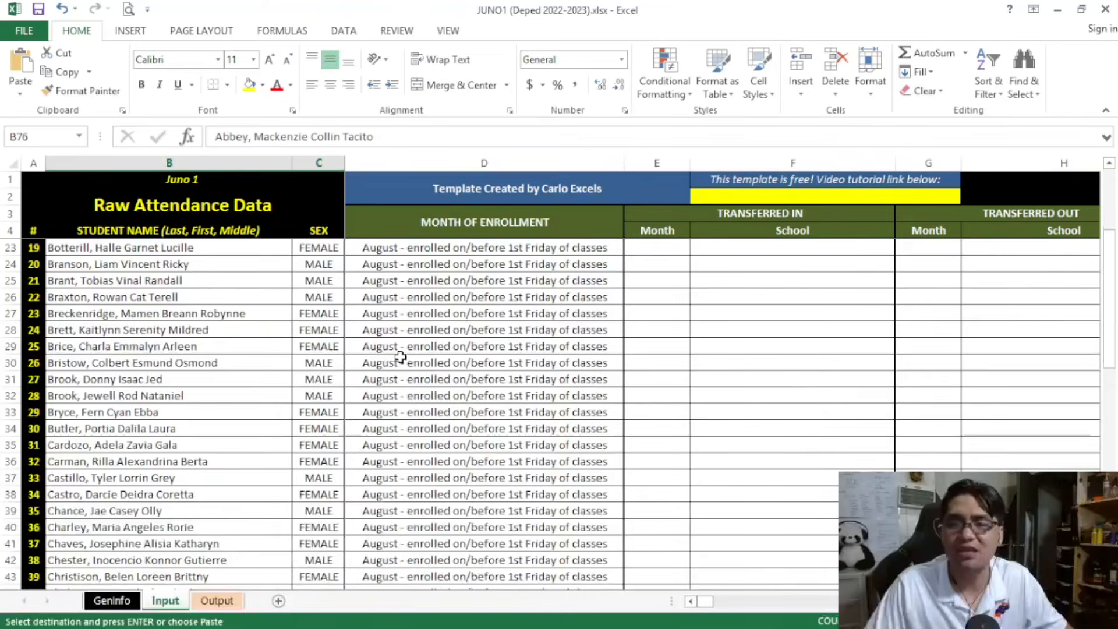
scroll(401, 357, down, 3)
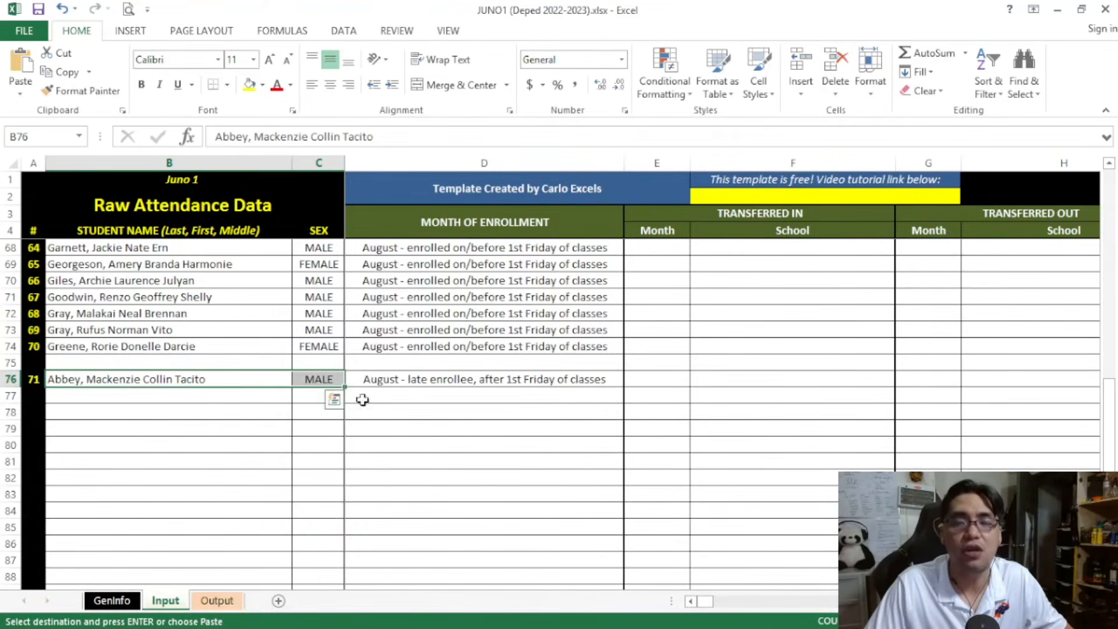
click(217, 601)
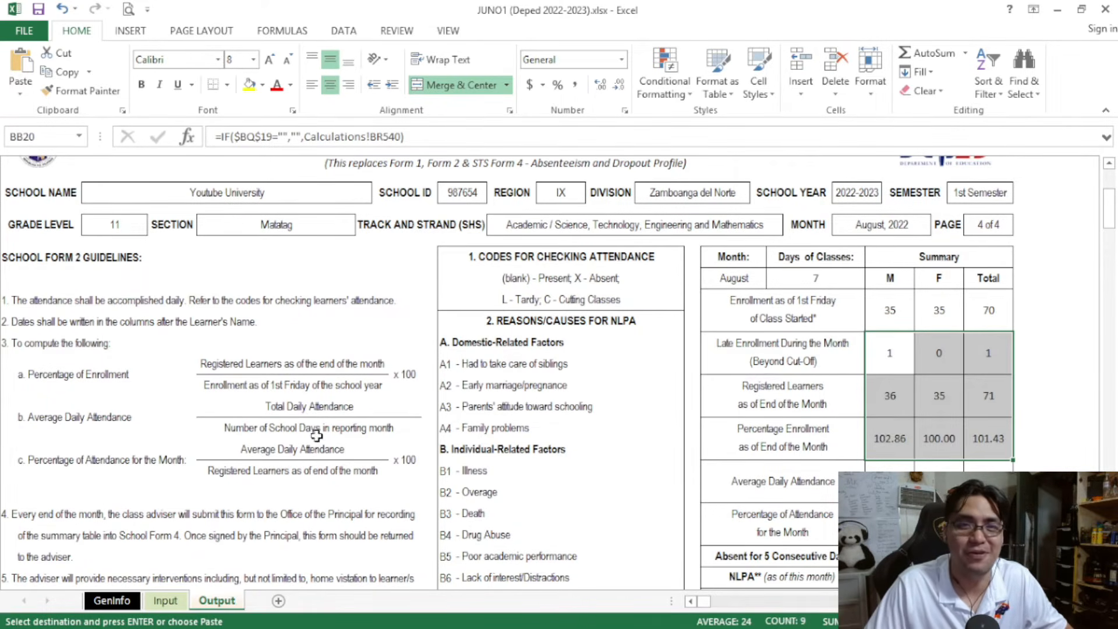
Paste the second late enrollee's name and sex into row 77 of the Input sheet
click(166, 600)
key(ctrl+v)
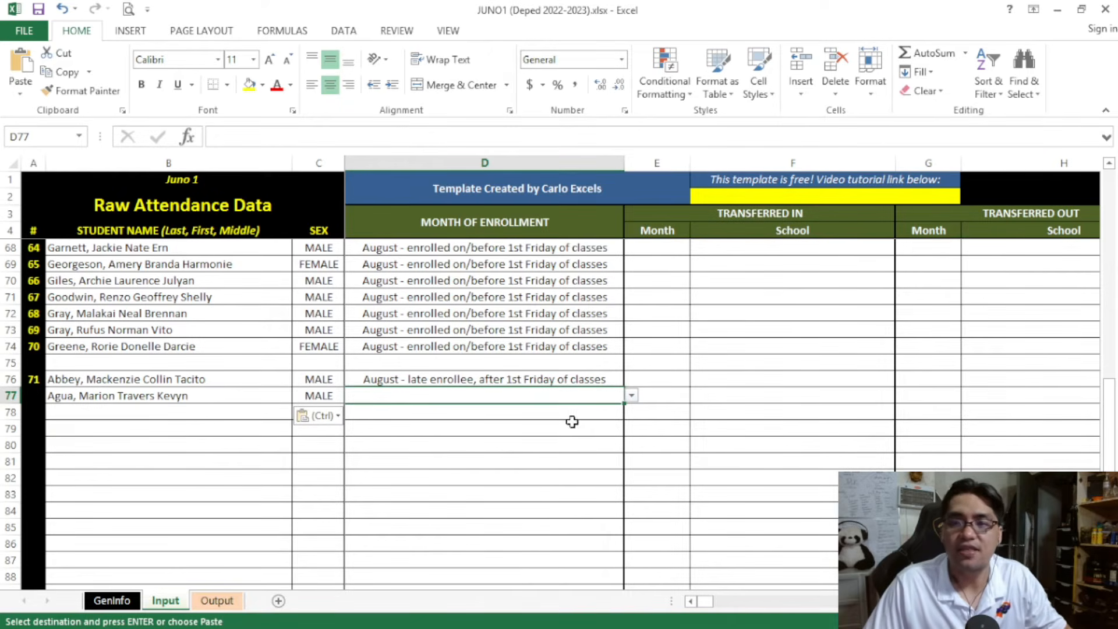
click(161, 396)
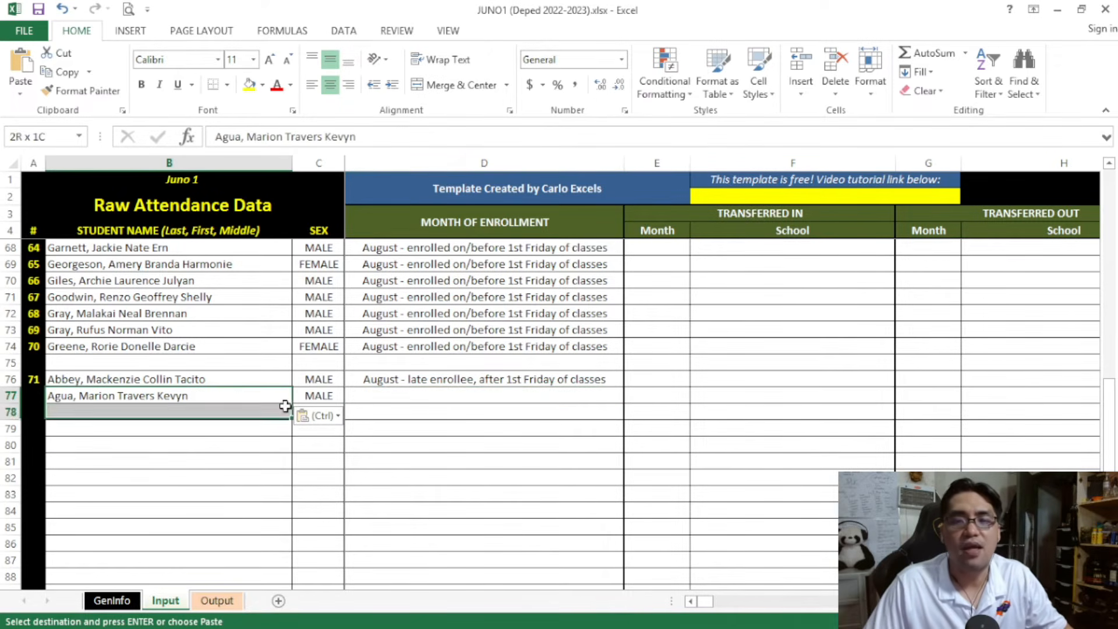
Set the month of enrollment in row 77 to September - late enrollee
click(431, 379)
click(618, 396)
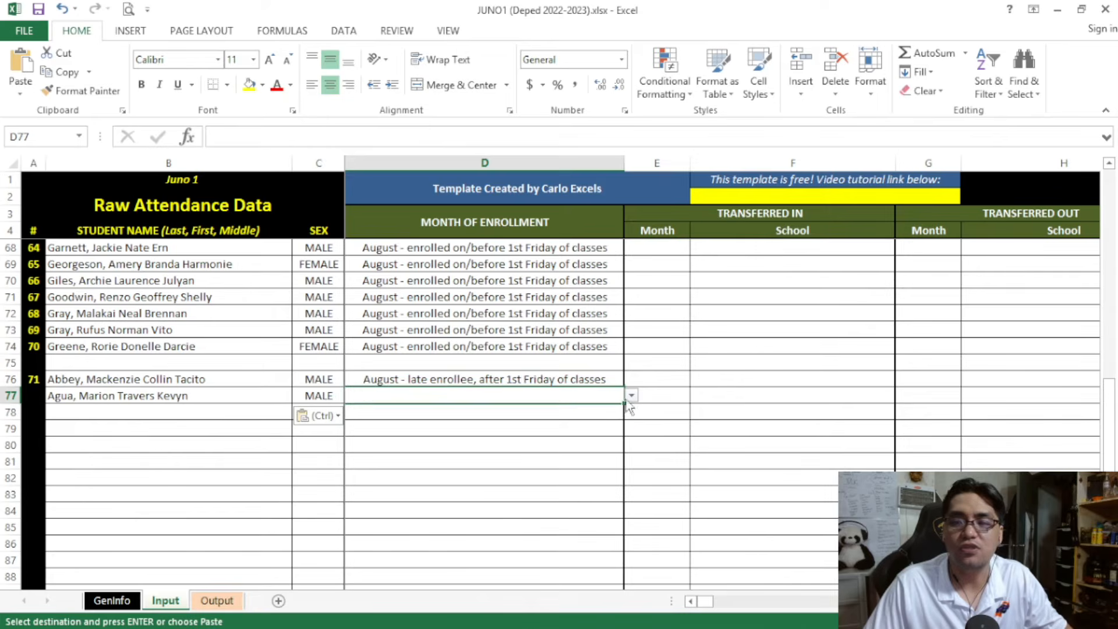
click(632, 397)
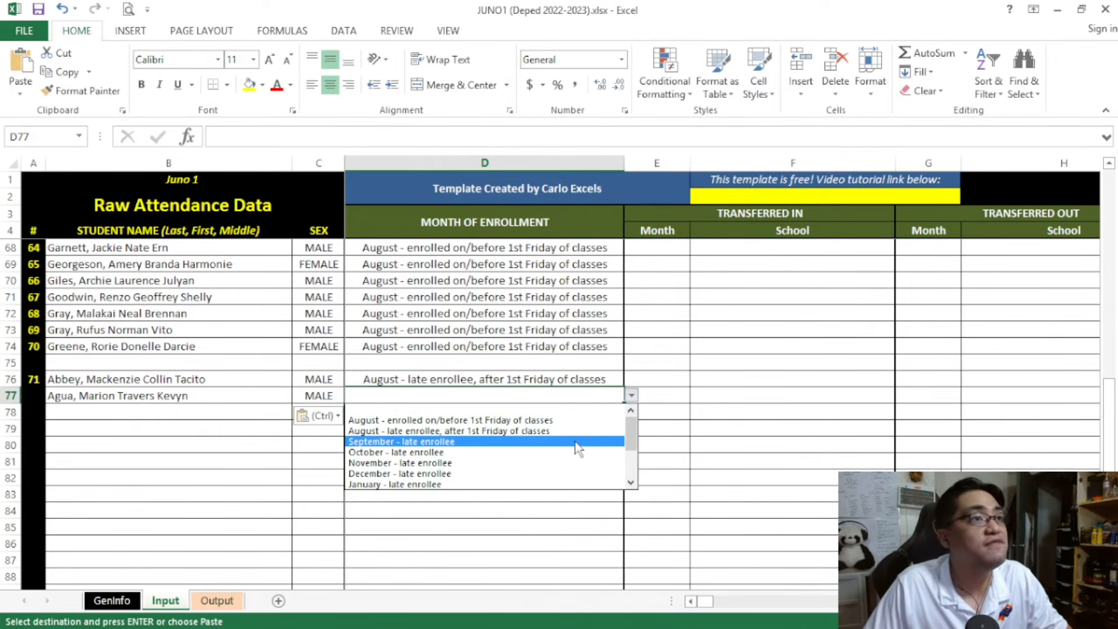
click(577, 381)
scroll(576, 377, up, 3)
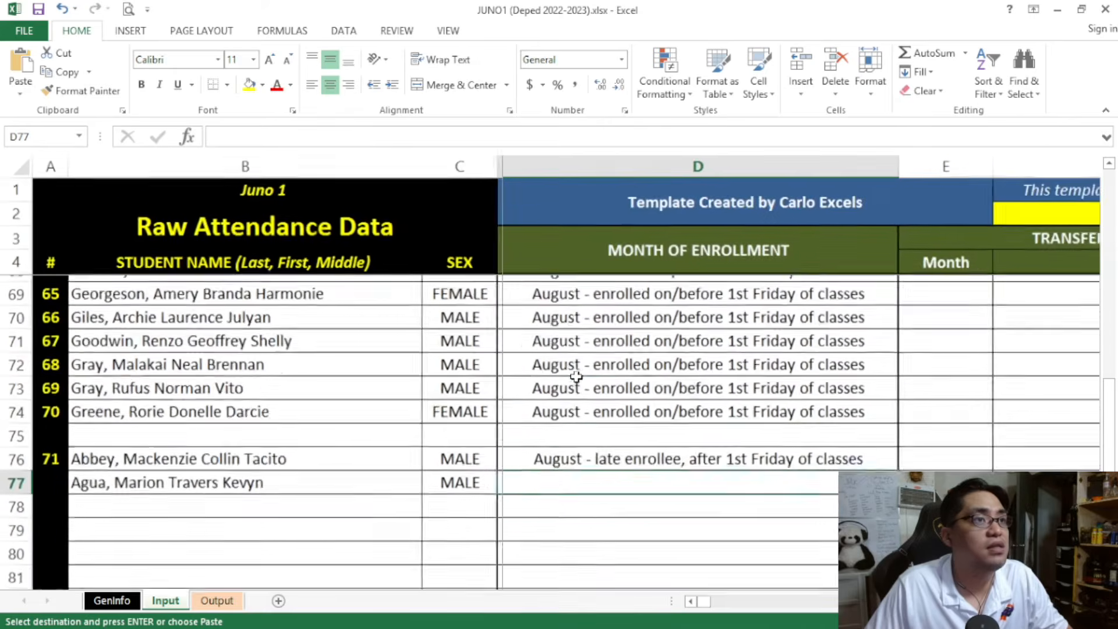
scroll(756, 493, down, 1)
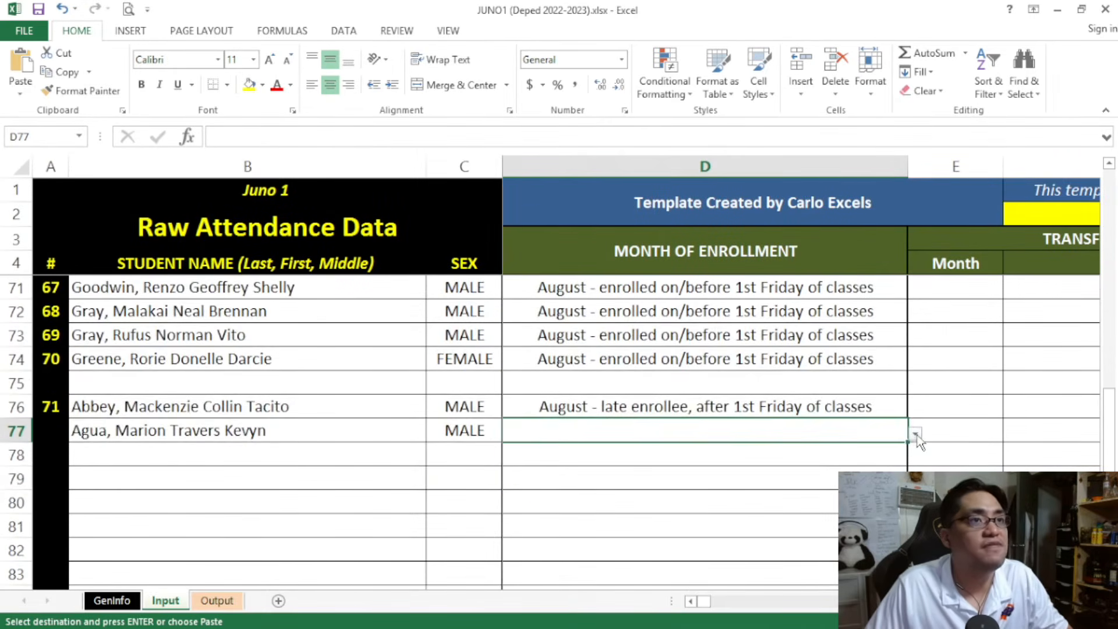
scroll(917, 441, down, 1)
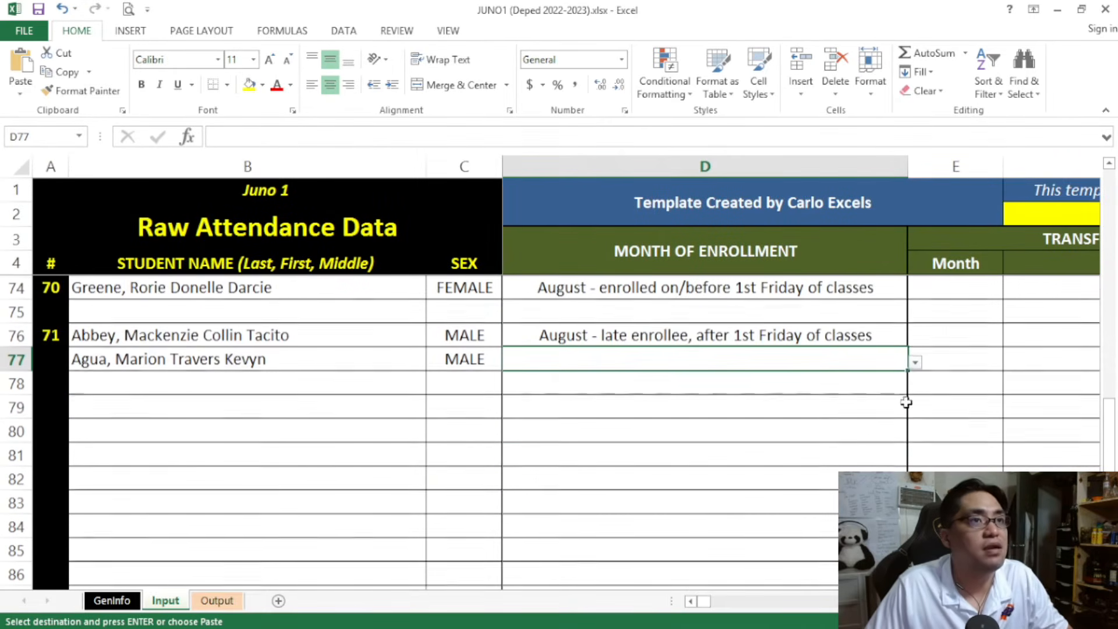
click(914, 363)
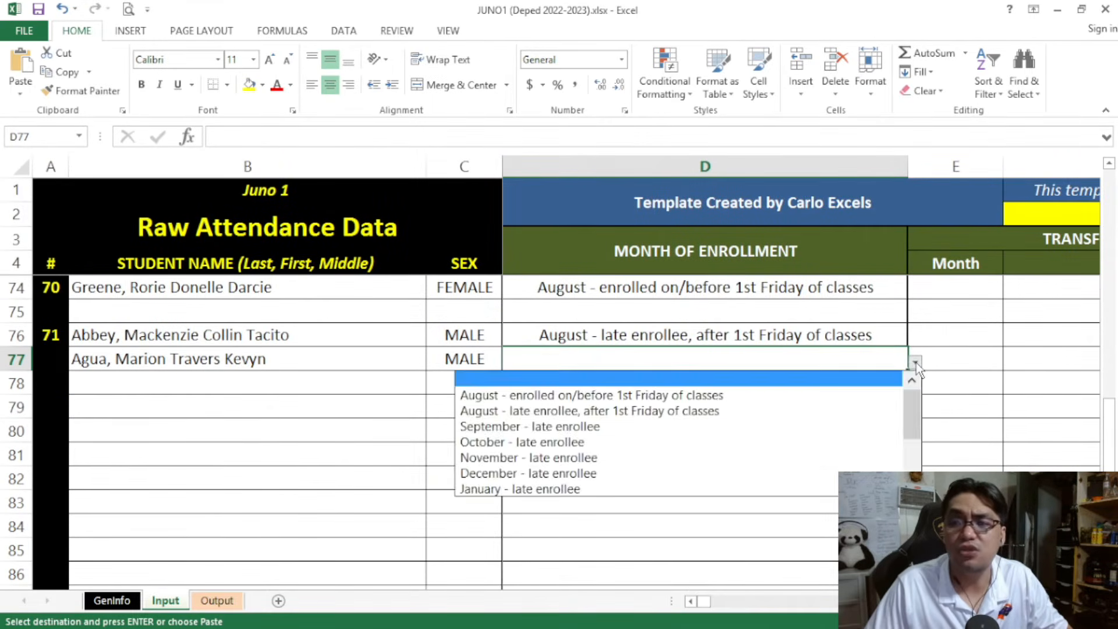
click(776, 431)
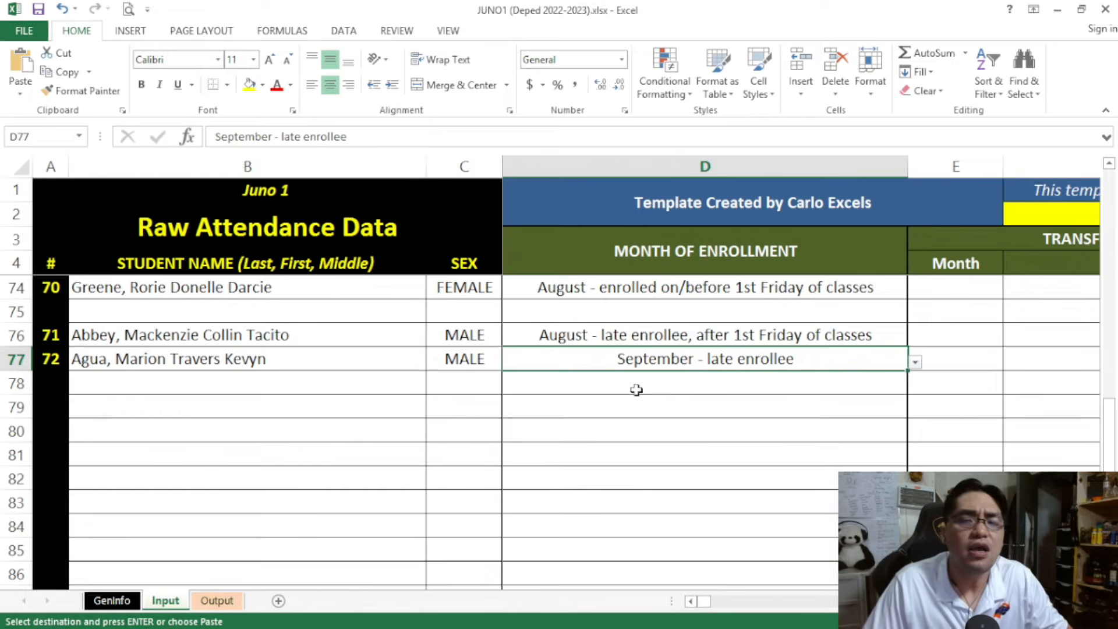
Check page 1 of the August SF2 on the Output sheet for the September late enrollee's name
click(214, 602)
scroll(242, 388, up, 3)
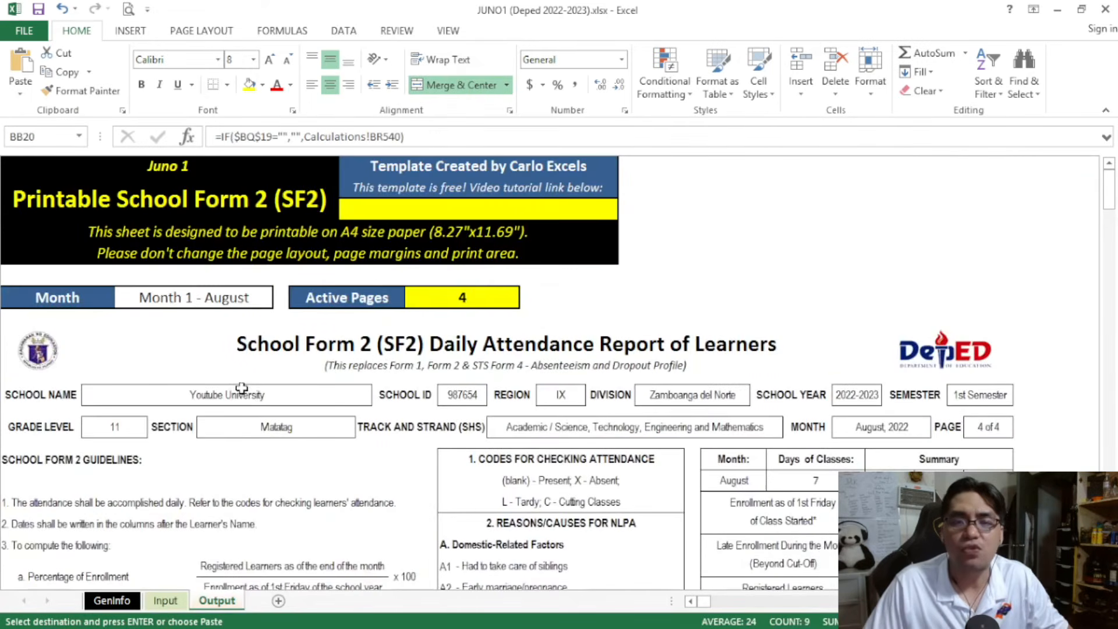
click(245, 294)
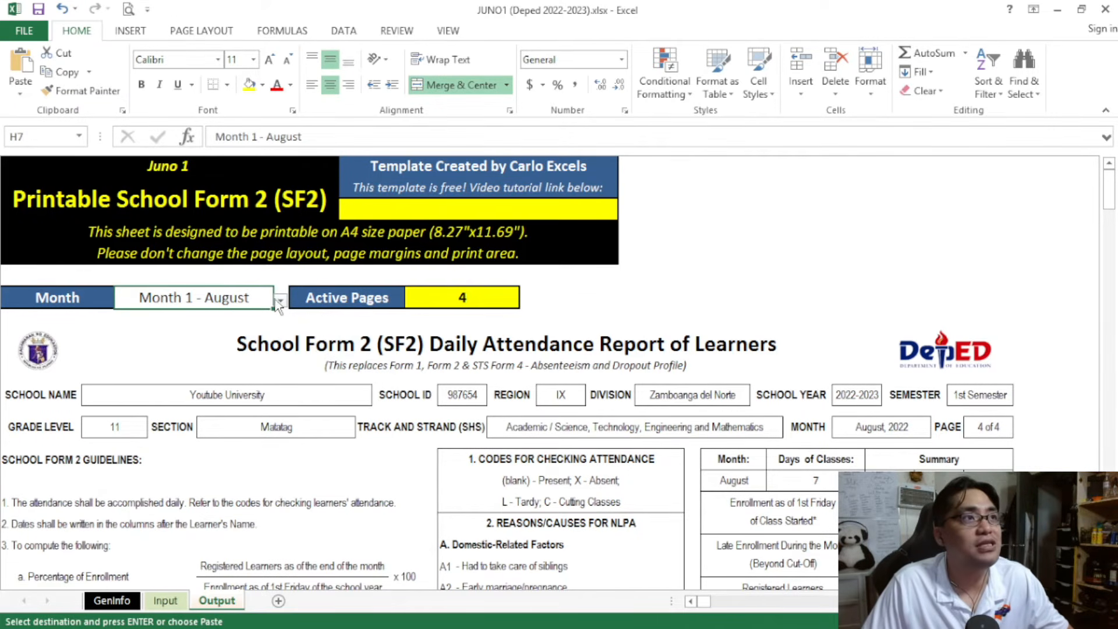
scroll(278, 381, down, 8)
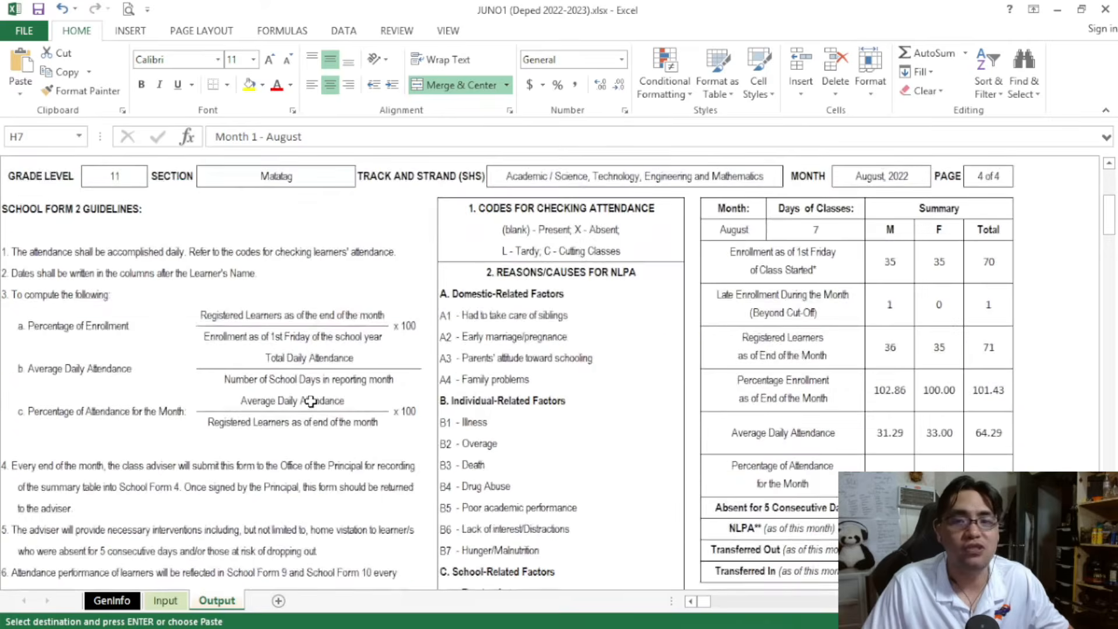
scroll(310, 401, down, 10)
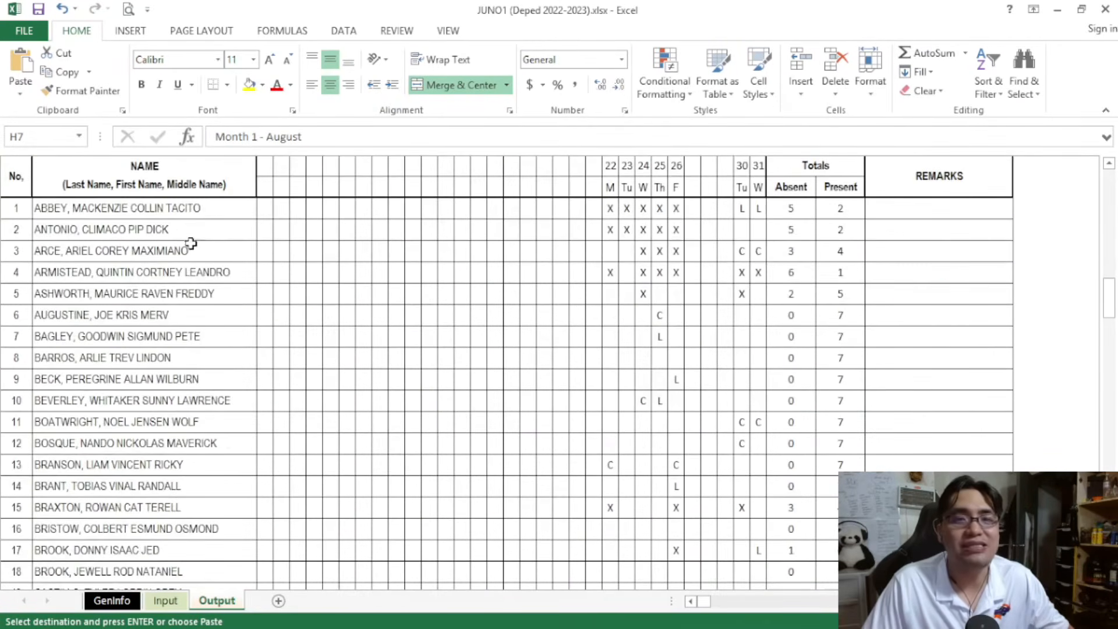
scroll(216, 231, up, 1)
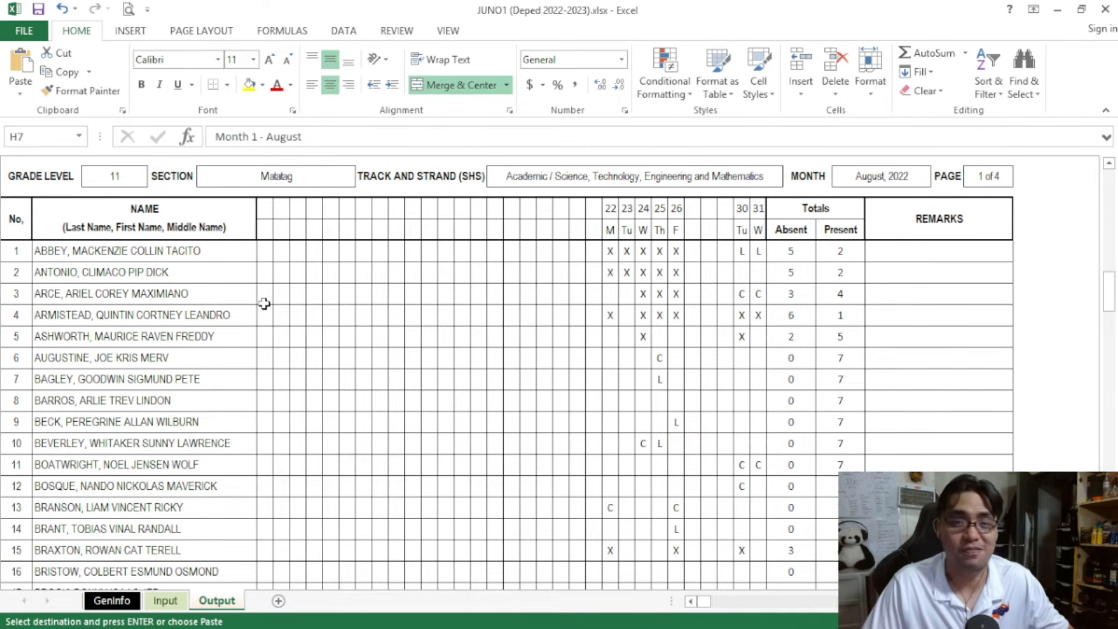
scroll(264, 303, up, 10)
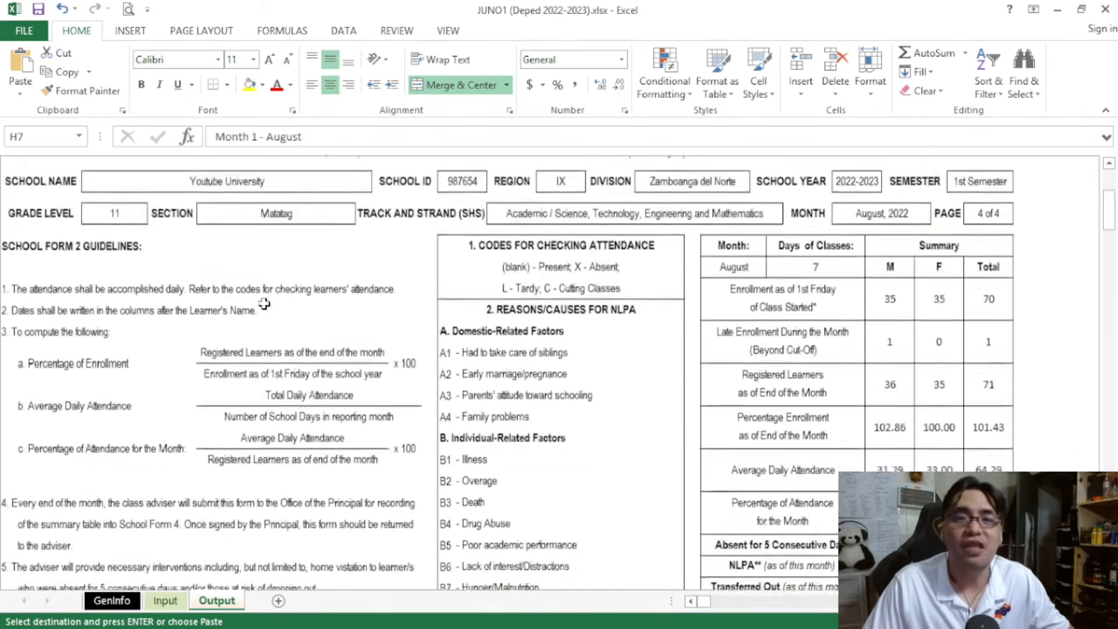
Set the Output sheet's month to Month 2 - September and locate the row 77 enrollee on page 1 of the SF2
click(281, 301)
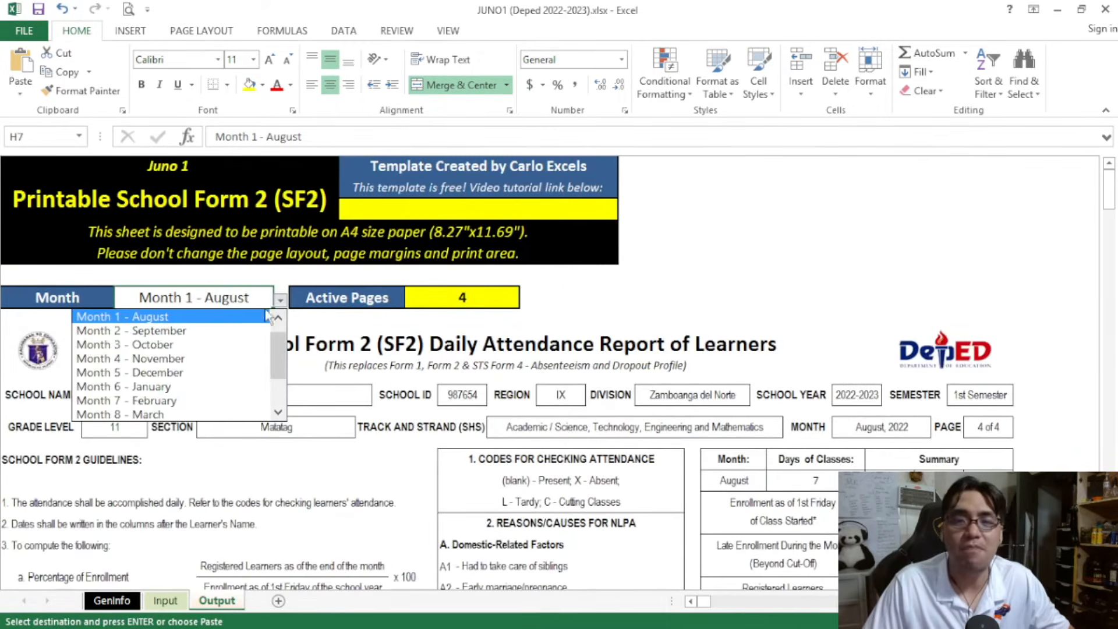
click(246, 328)
scroll(246, 333, down, 5)
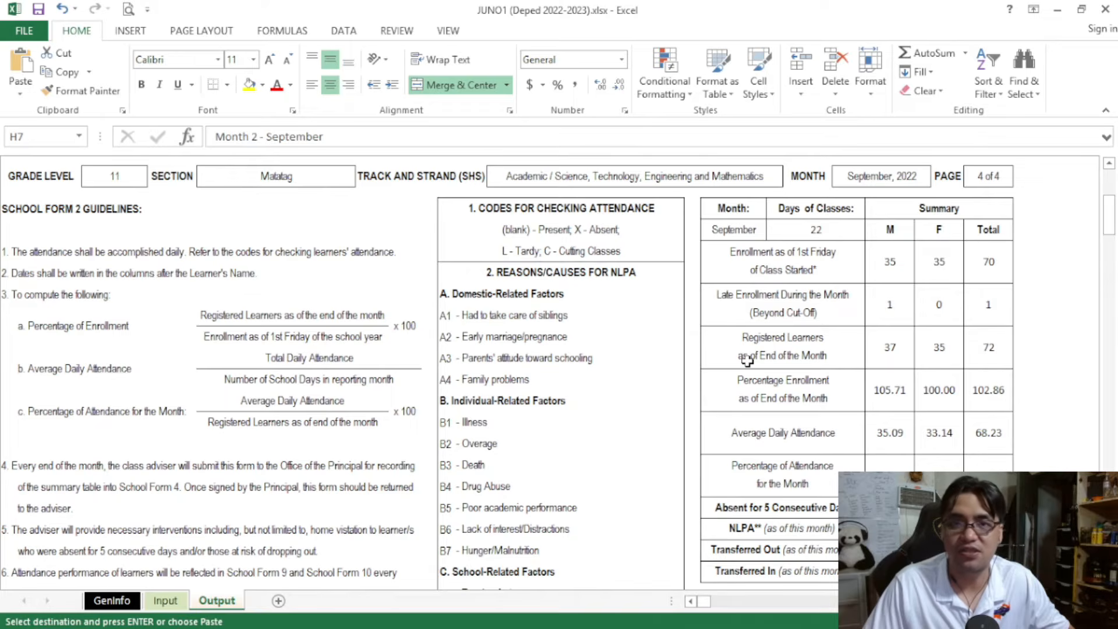
scroll(747, 359, down, 12)
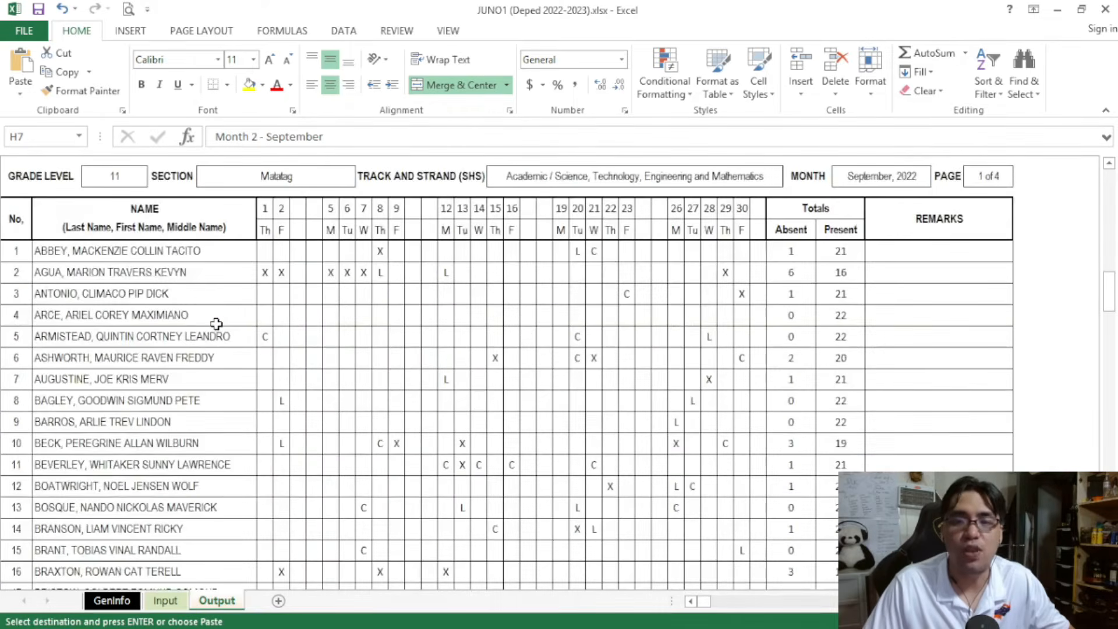
click(138, 272)
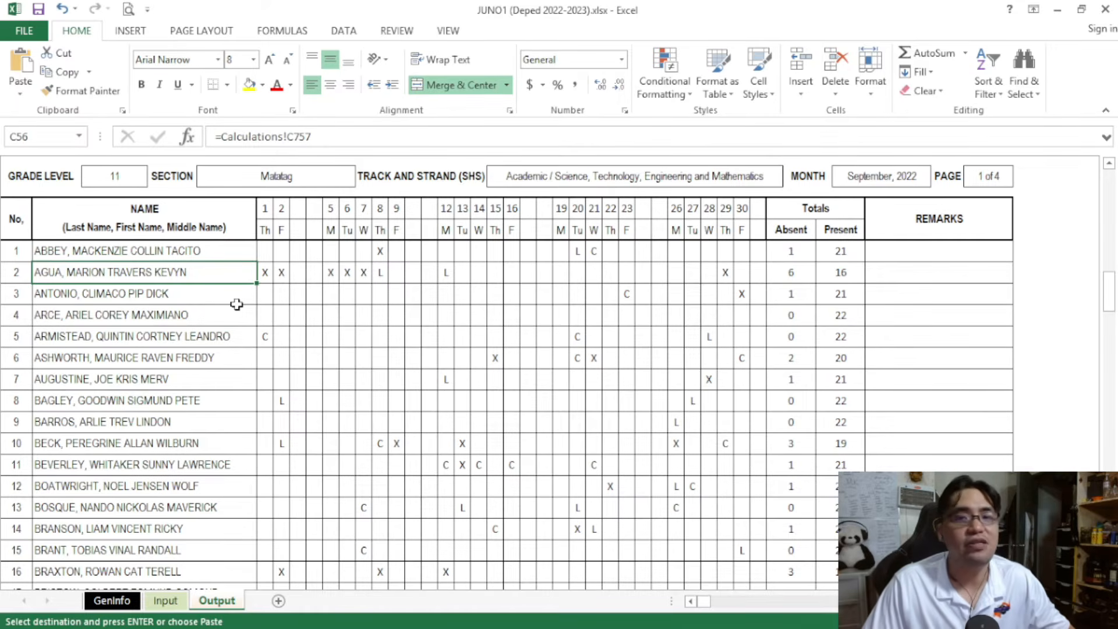
Compare the row 77 entry on the Input sheet with the September summary on the Output sheet and return to the Input sheet
click(166, 600)
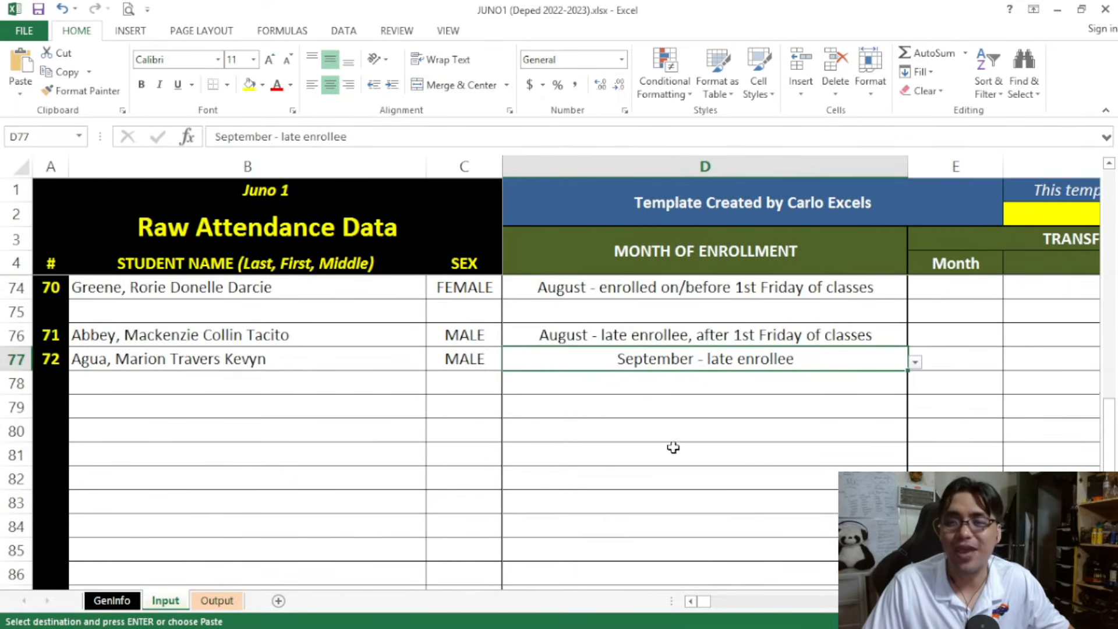
scroll(673, 447, up, 1)
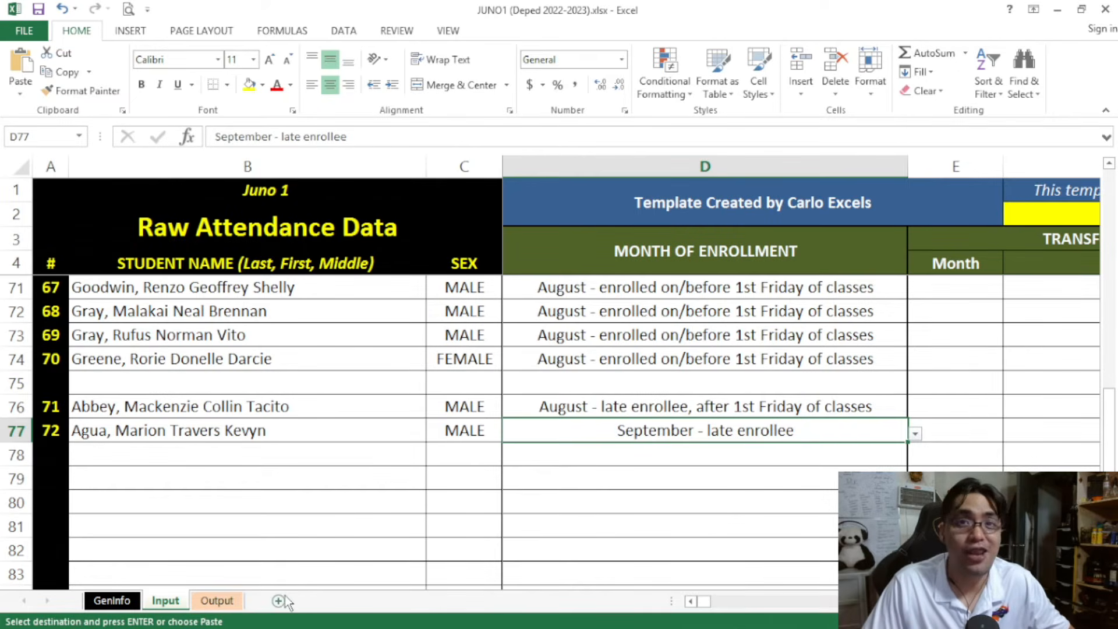
click(218, 602)
scroll(217, 444, up, 5)
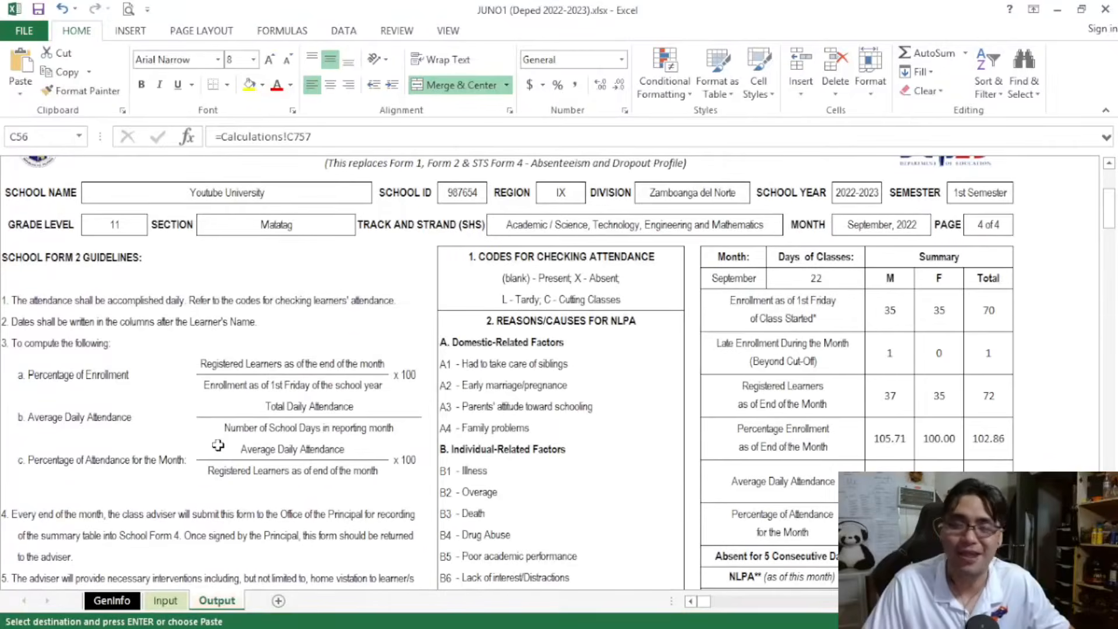
key(ctrl+Page_Up)
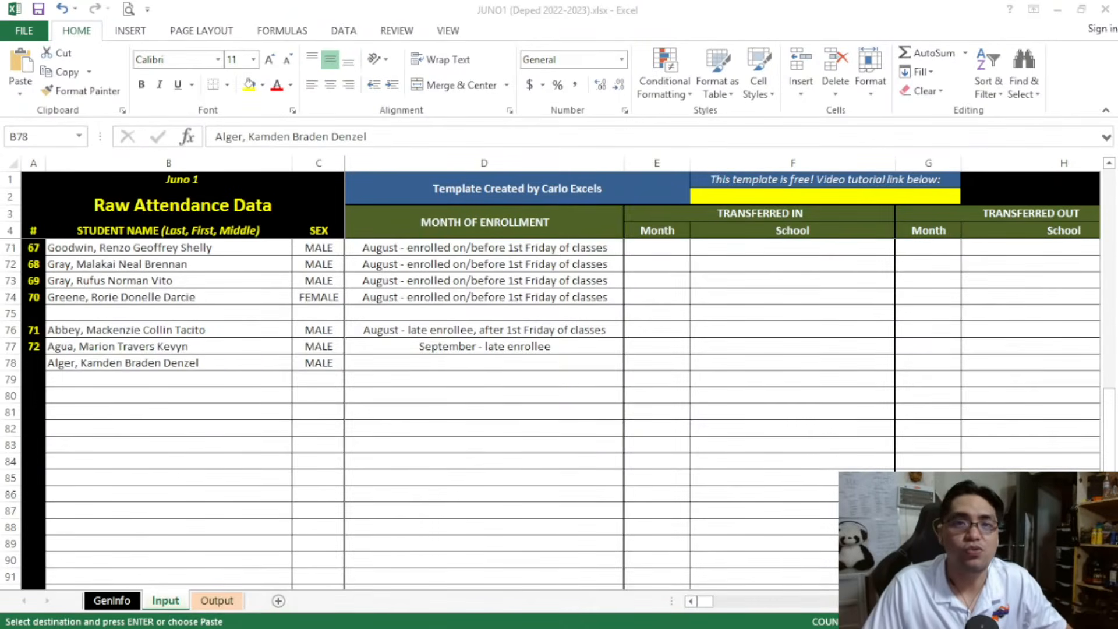
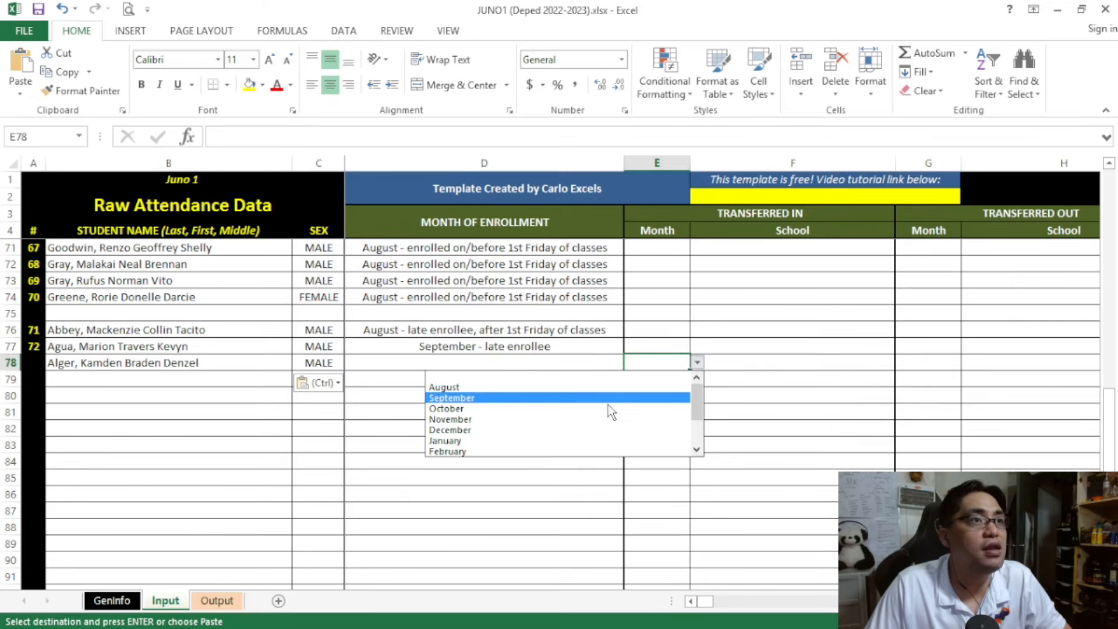
Set the Transferred In month for the student in row 78 to October, leaving the month of enrollment blank
click(602, 409)
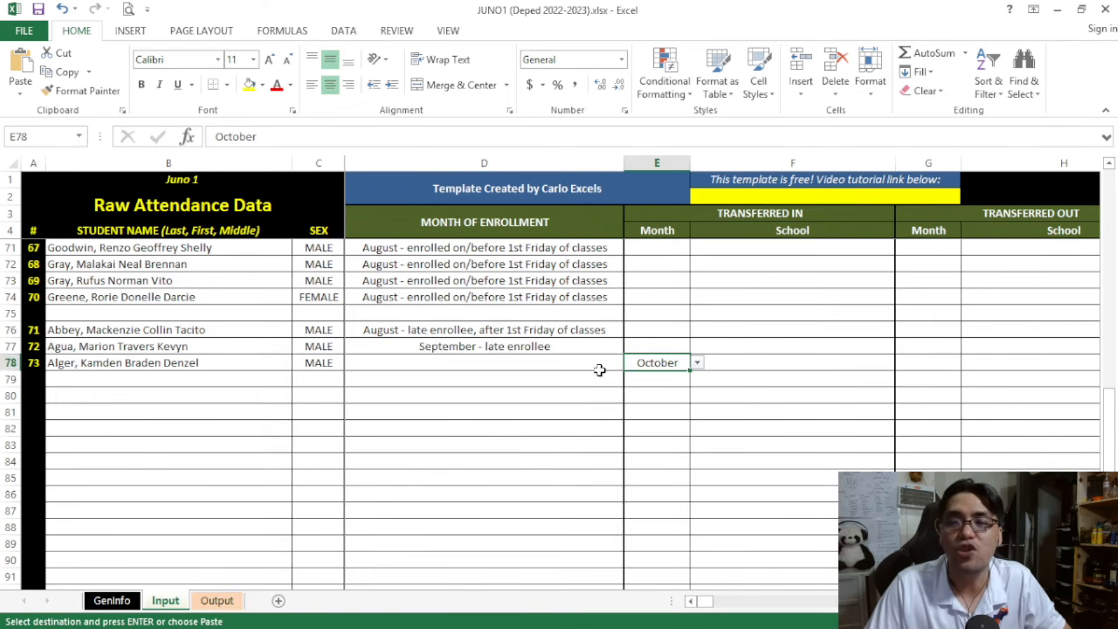
click(549, 362)
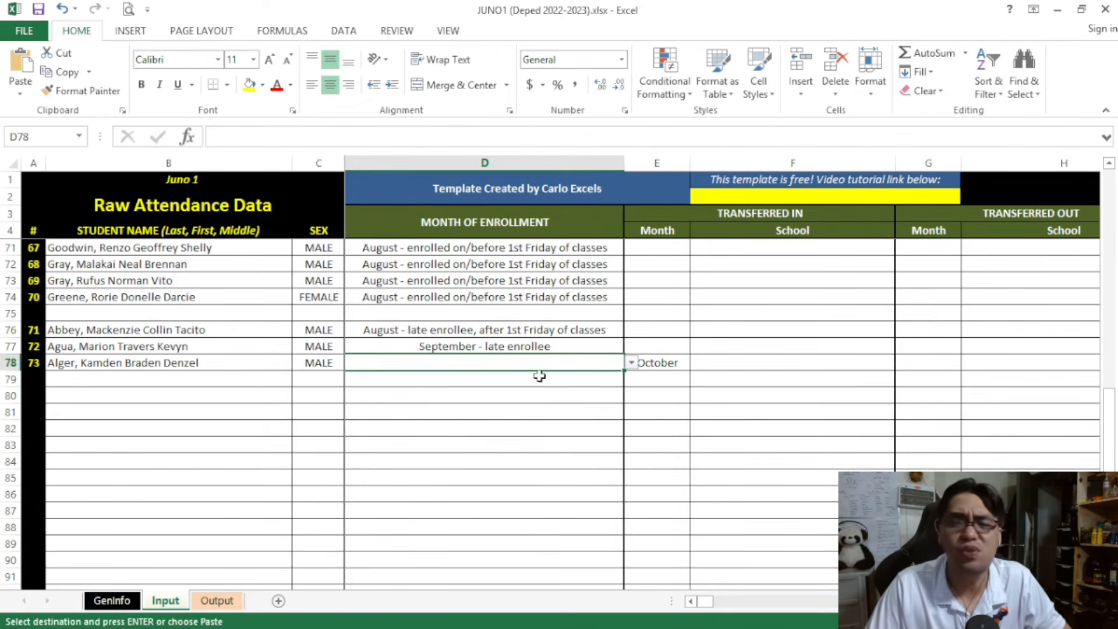
click(658, 366)
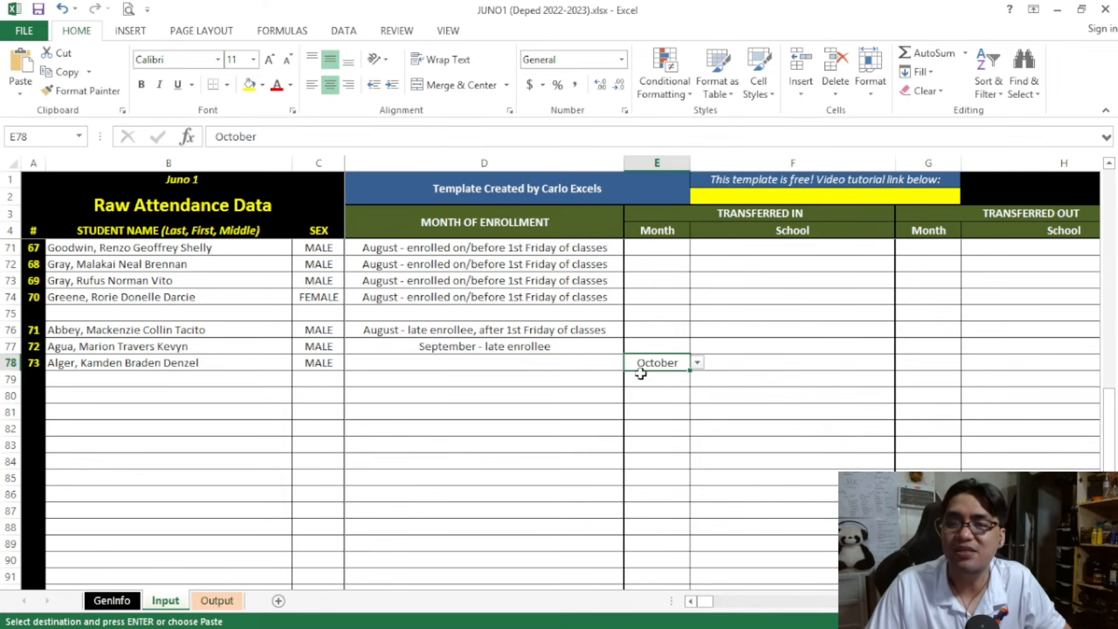
click(697, 363)
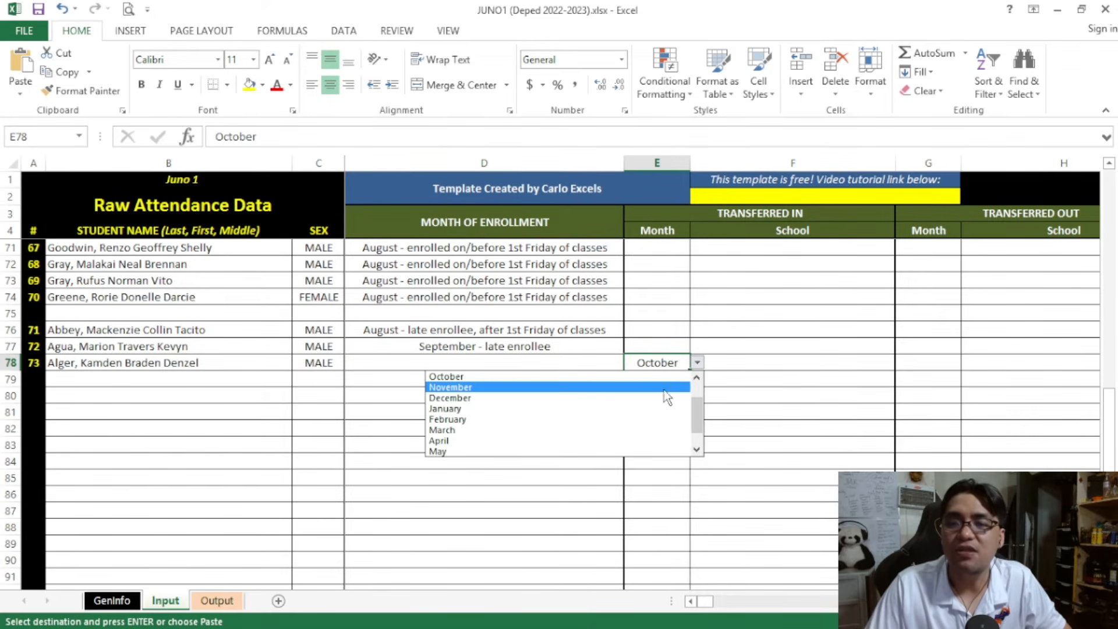
click(747, 352)
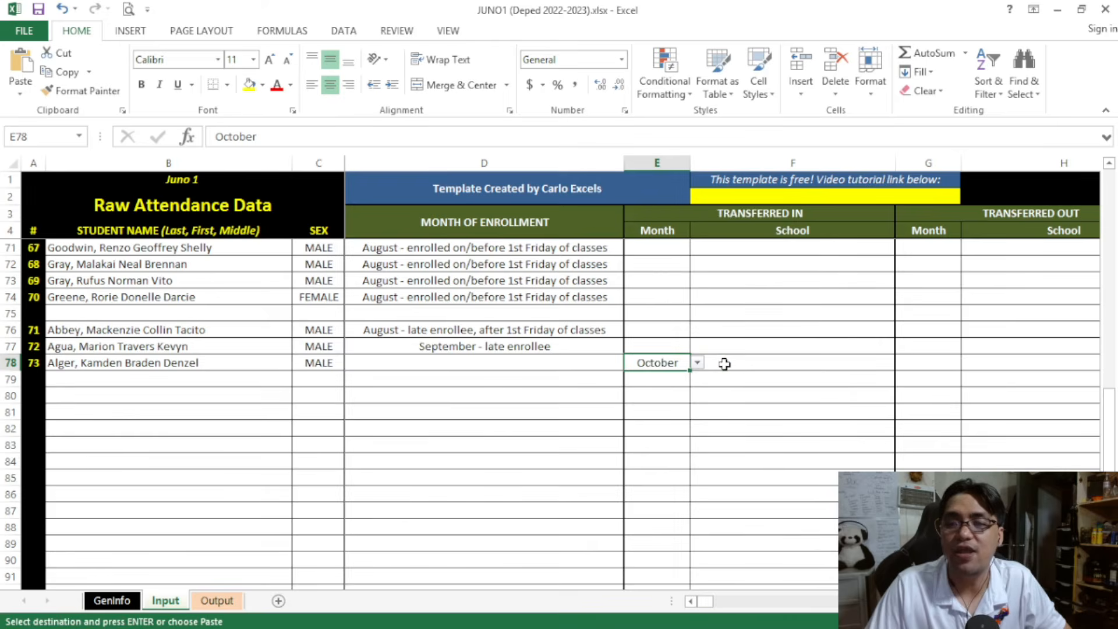
Enter Twitch University as the Transferred In school for the student in row 78
click(731, 364)
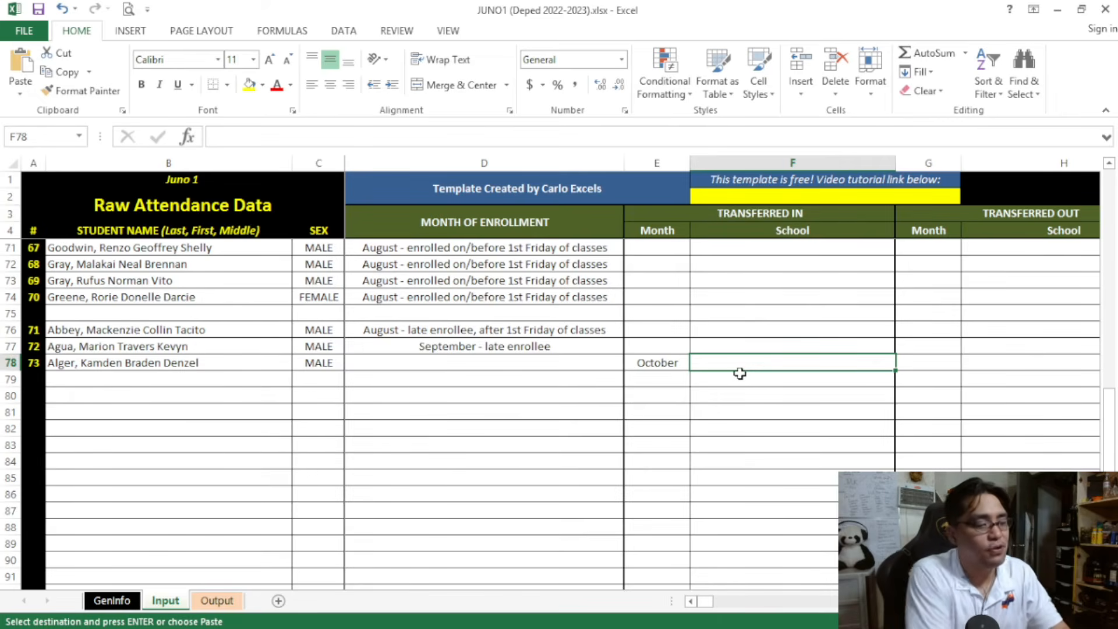
text(tIWR)
key(BackSpace)
key(BackSpace)
key(BackSpace)
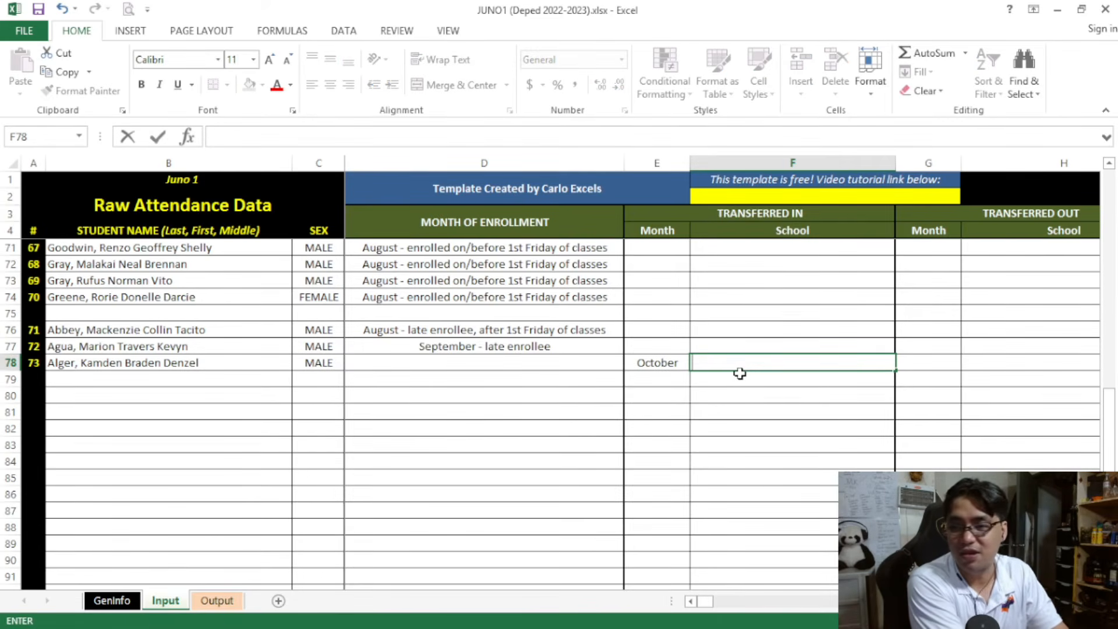
text(Twitch University)
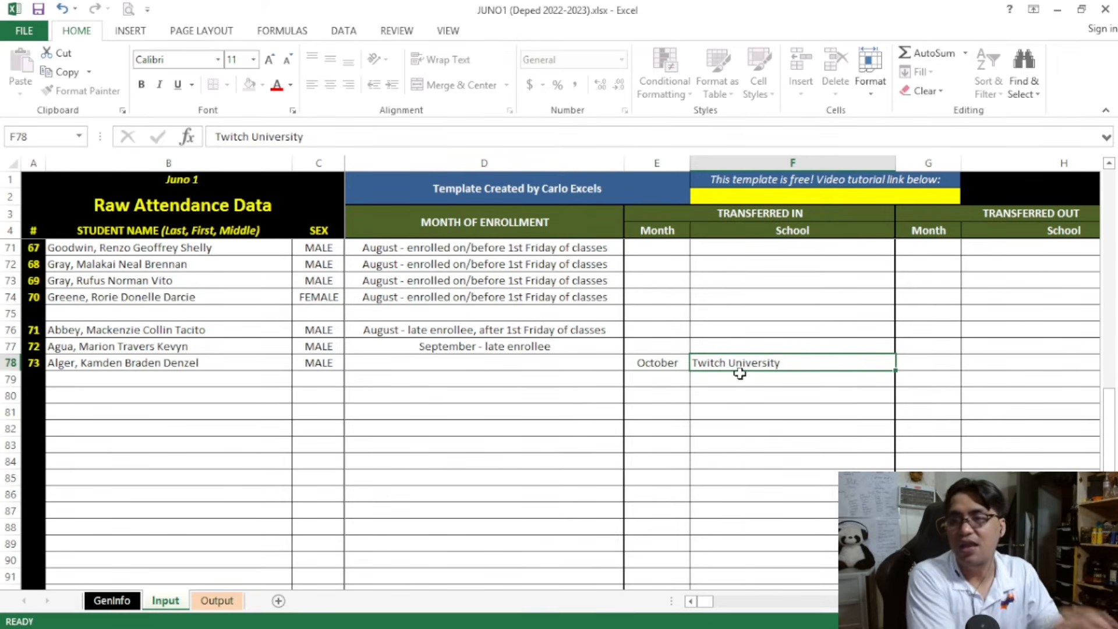
key(Return)
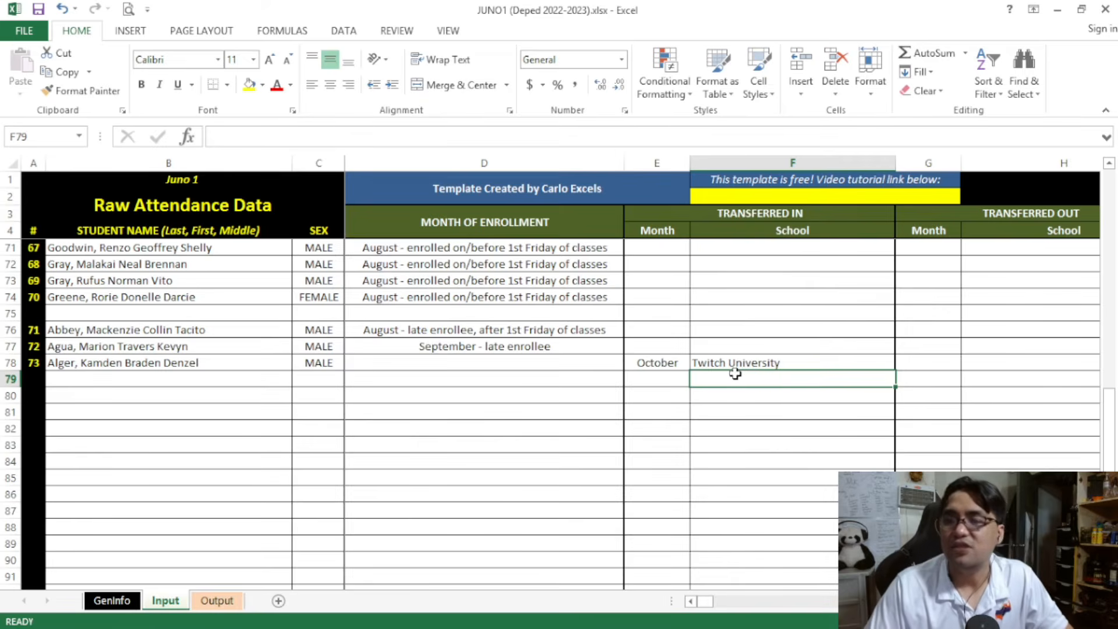
click(673, 358)
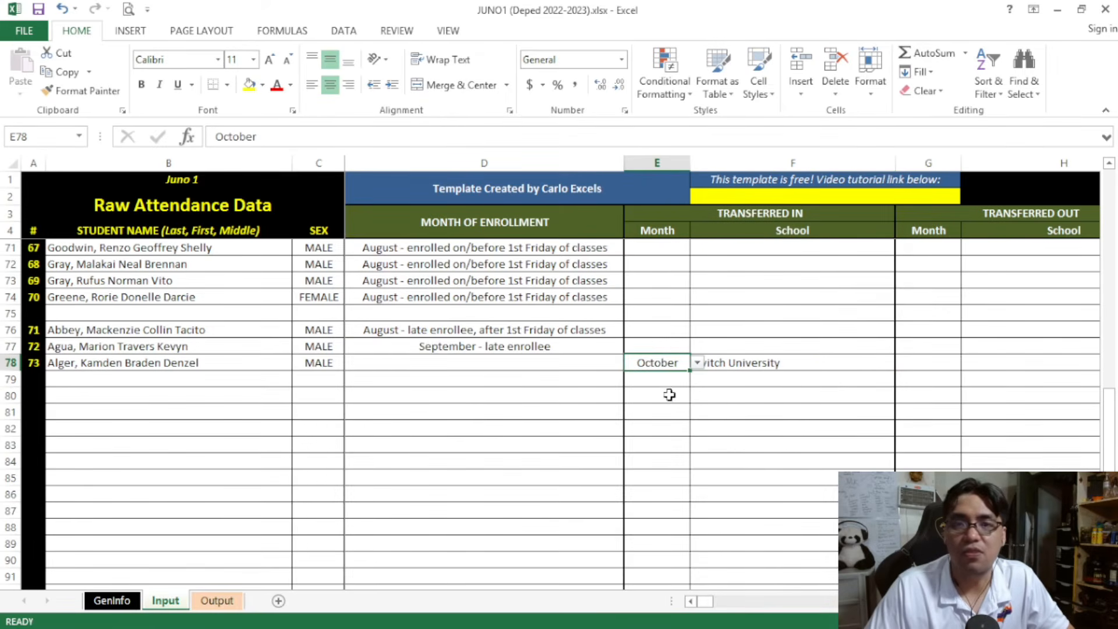
click(716, 365)
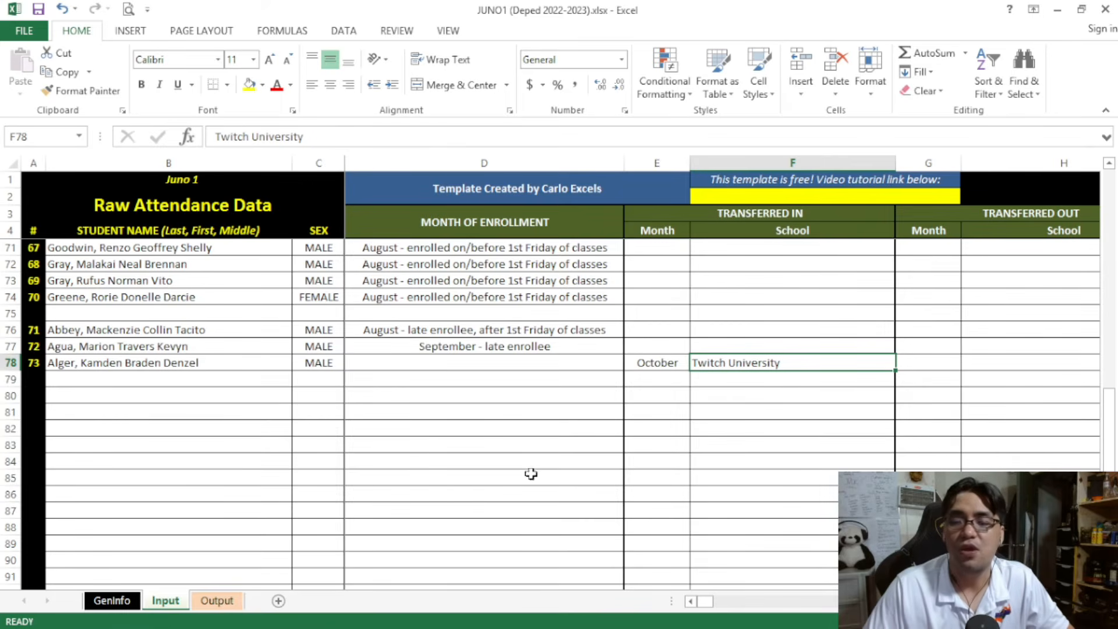
Review the row 78 transfer entry on the Input sheet and set the Output sheet's month to Month 1 - August
click(216, 600)
scroll(214, 380, up, 15)
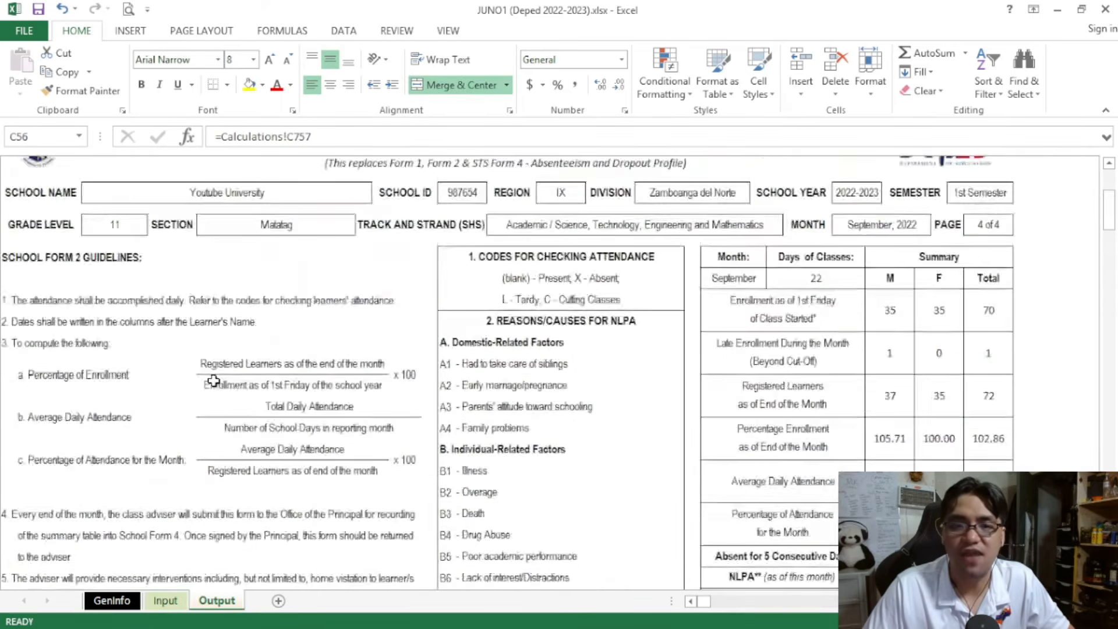
click(165, 600)
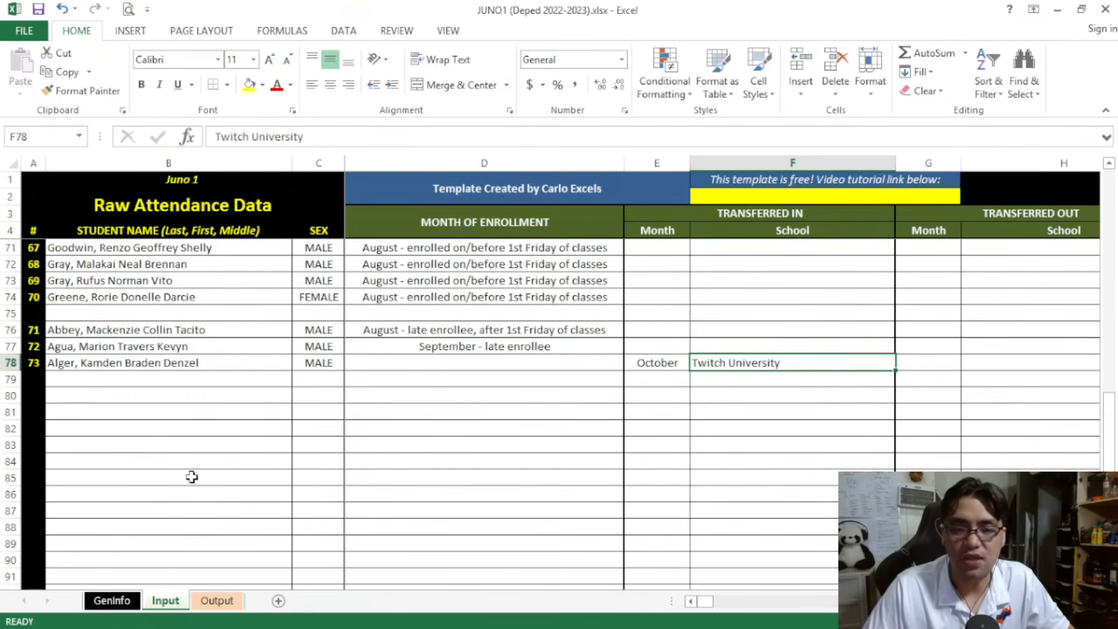
drag(175, 362, 731, 370)
click(210, 604)
click(233, 297)
click(280, 300)
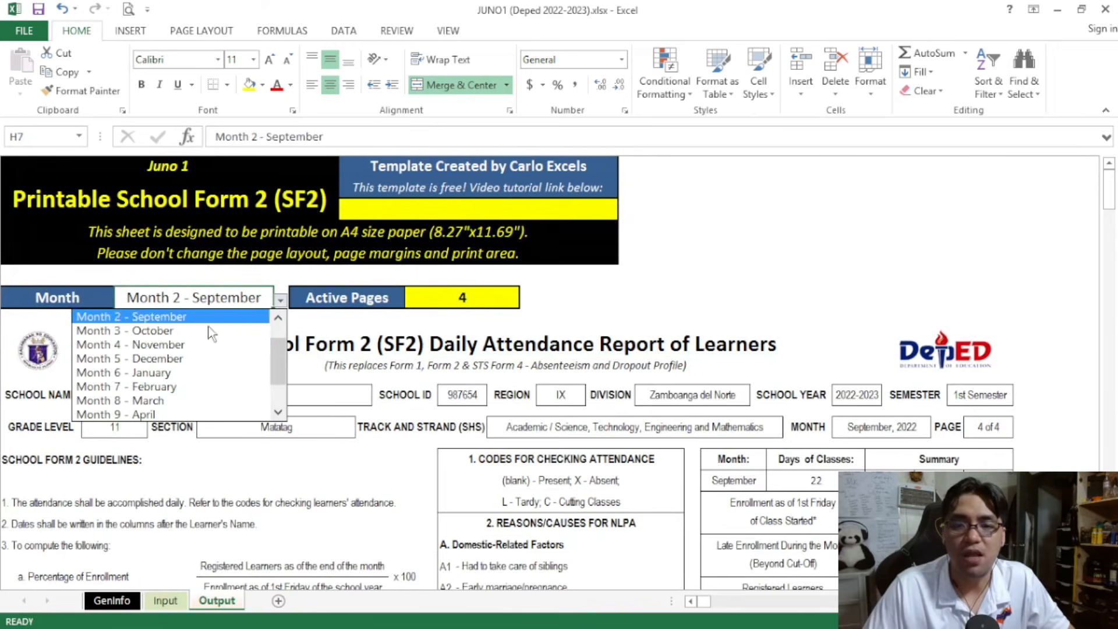
scroll(277, 333, up, 1)
click(242, 331)
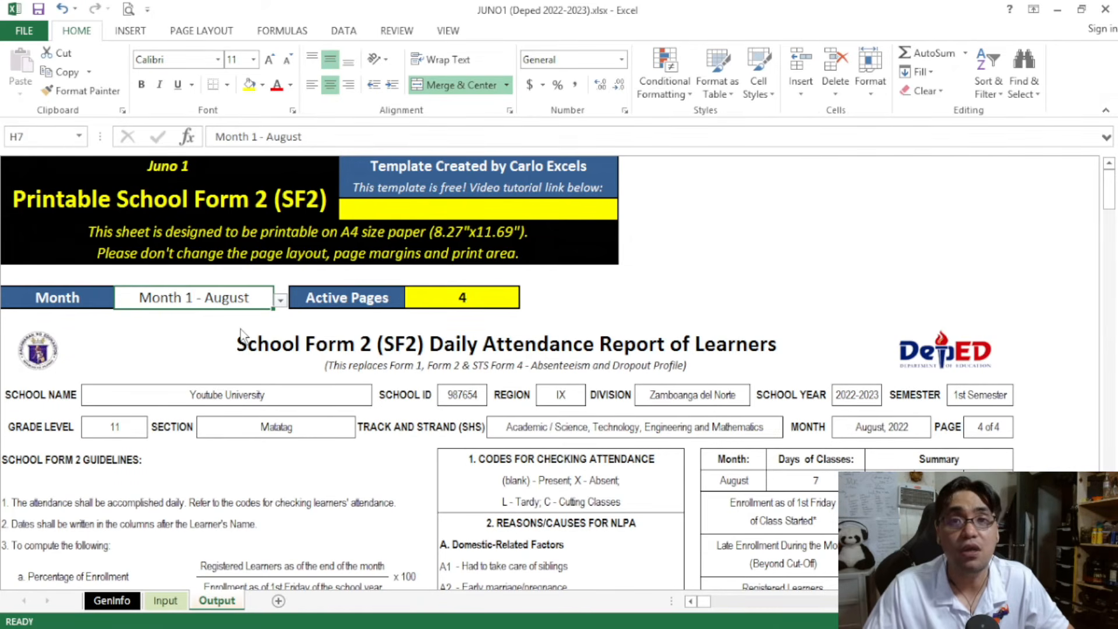
Check the August SF2 for the row 78 transferee in the page 1 name list and the Transferred In summary row
scroll(242, 335, down, 8)
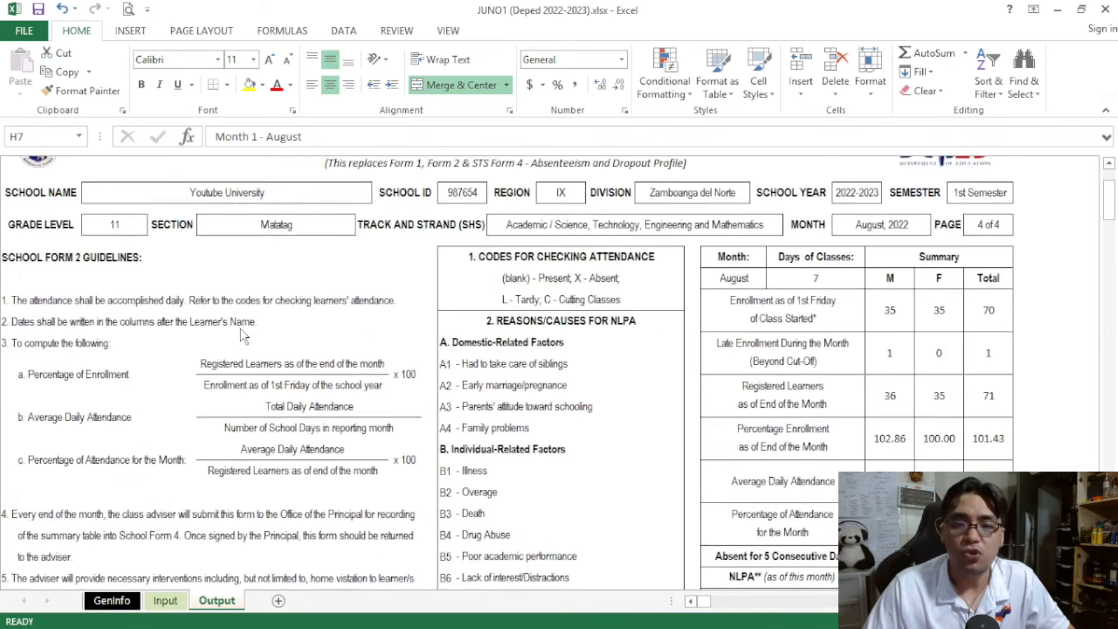
scroll(240, 330, down, 6)
click(144, 210)
drag(146, 260, 146, 379)
scroll(419, 461, up, 8)
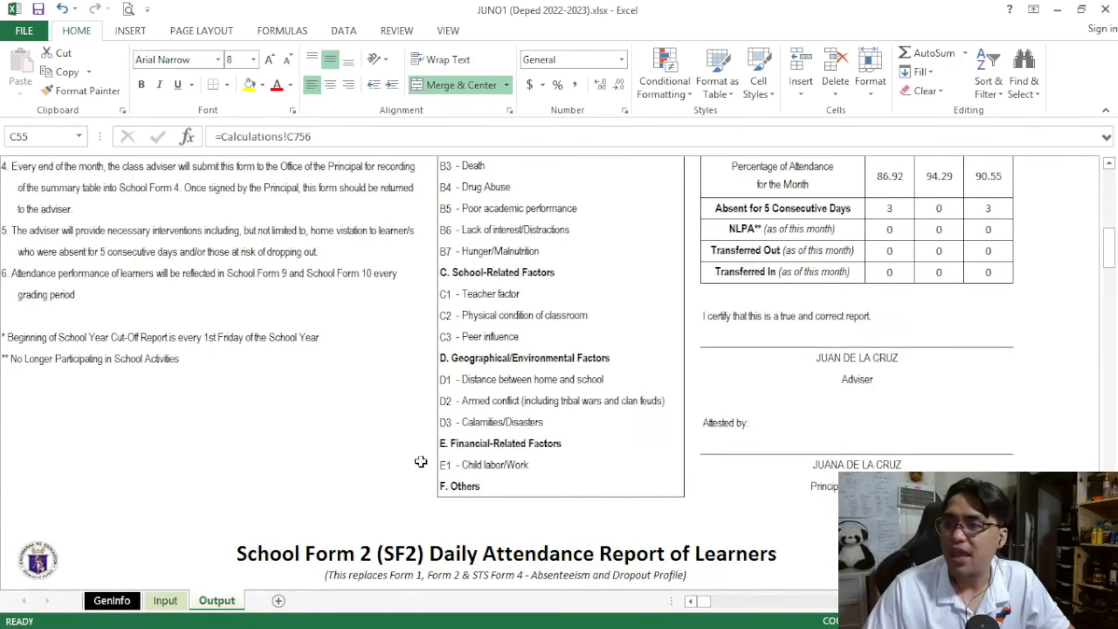
scroll(431, 464, up, 2)
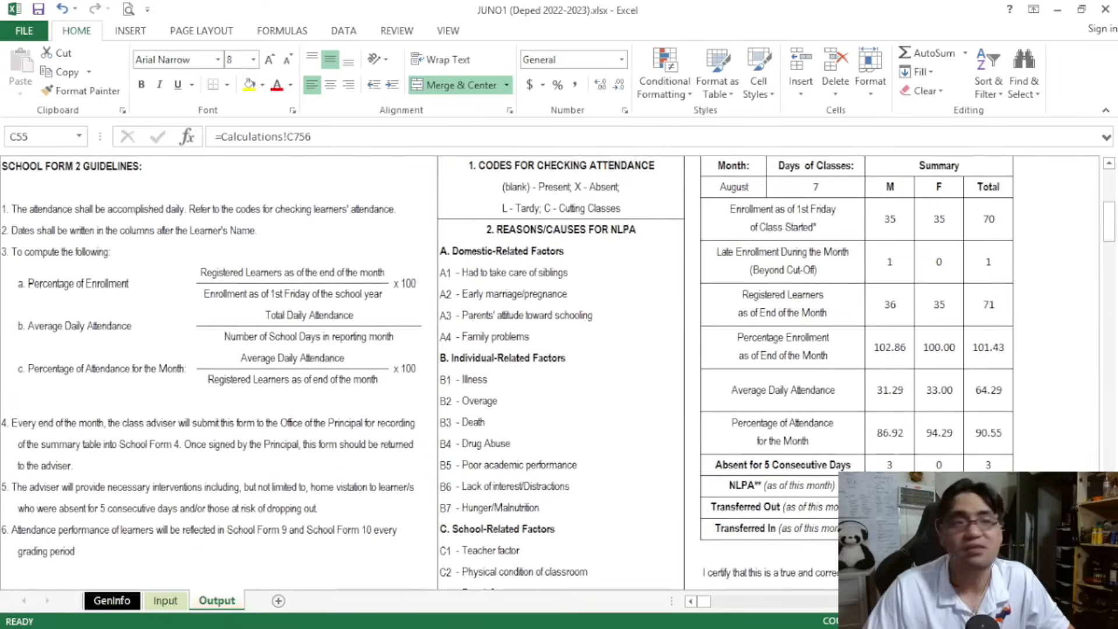
scroll(885, 402, down, 2)
drag(889, 401, 971, 398)
scroll(804, 406, up, 8)
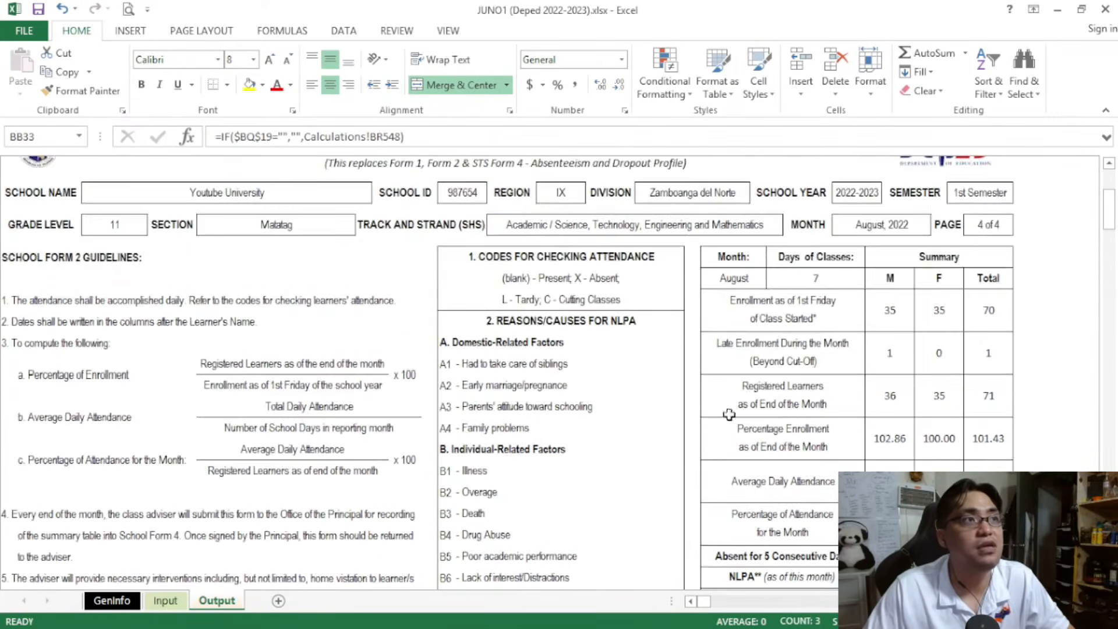
Switch the Output sheet to Month 2 - September and check its name list and Transferred In row for the transferee
click(260, 299)
click(280, 300)
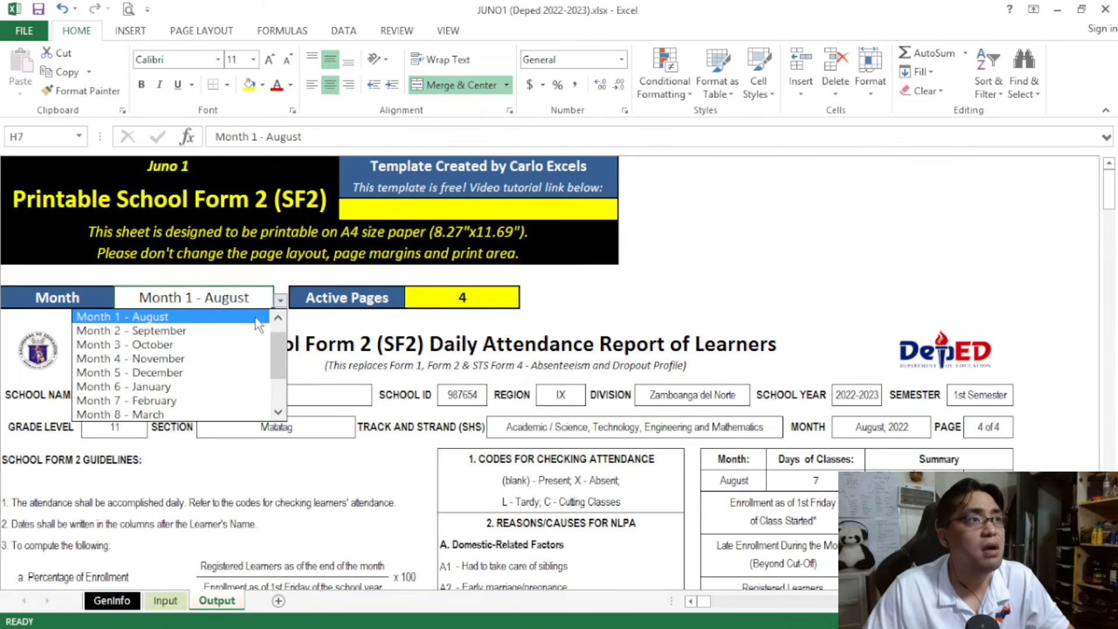
click(250, 329)
scroll(284, 331, down, 15)
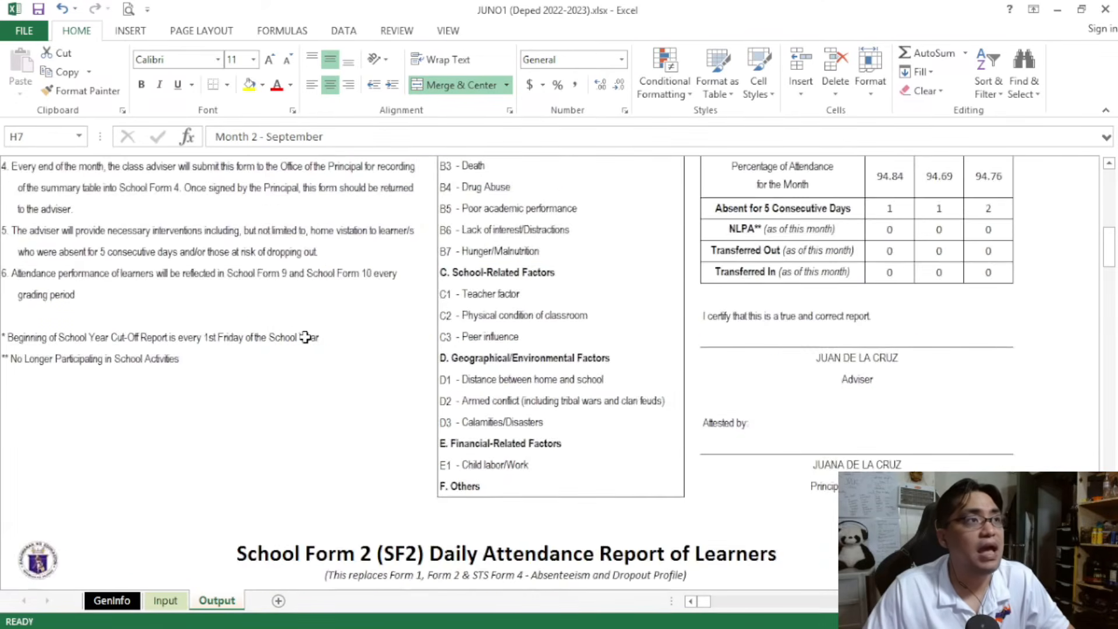
drag(178, 309, 219, 423)
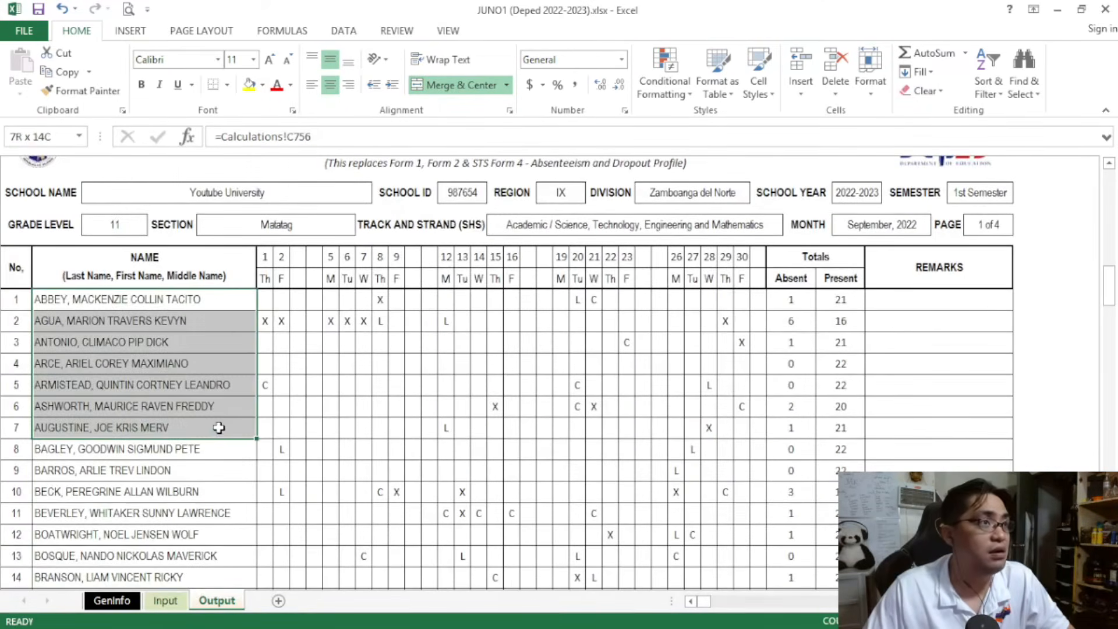
scroll(593, 410, up, 5)
scroll(593, 410, up, 3)
drag(752, 336, 971, 330)
scroll(972, 330, up, 6)
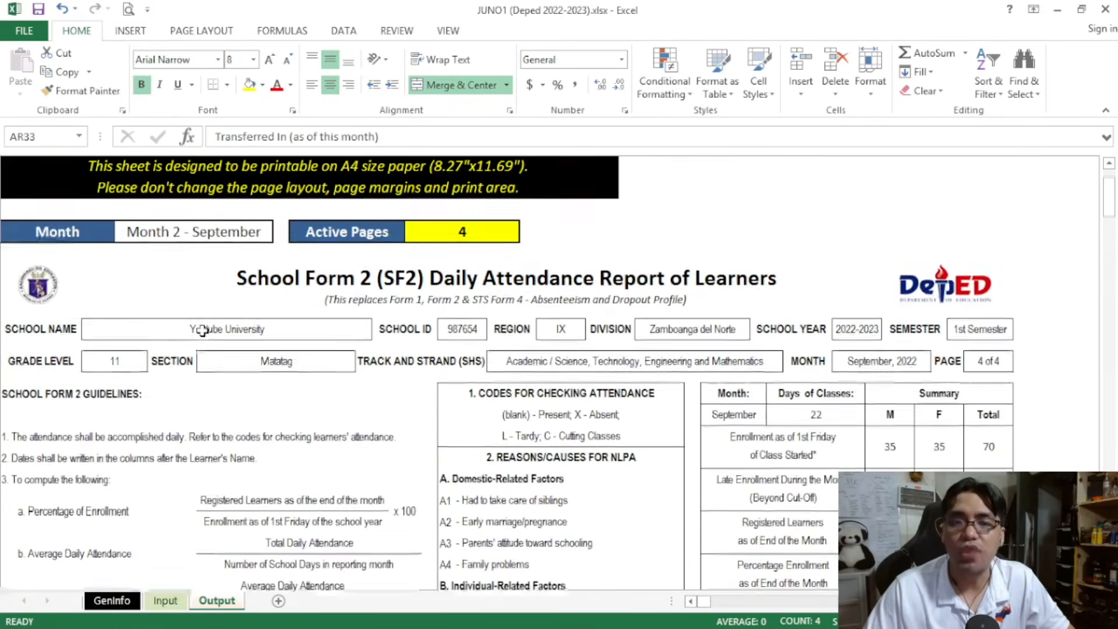
Set the Output sheet's month to Month 3 - October and review the enrollment and registered learners figures in the summary
click(257, 243)
click(280, 234)
click(257, 263)
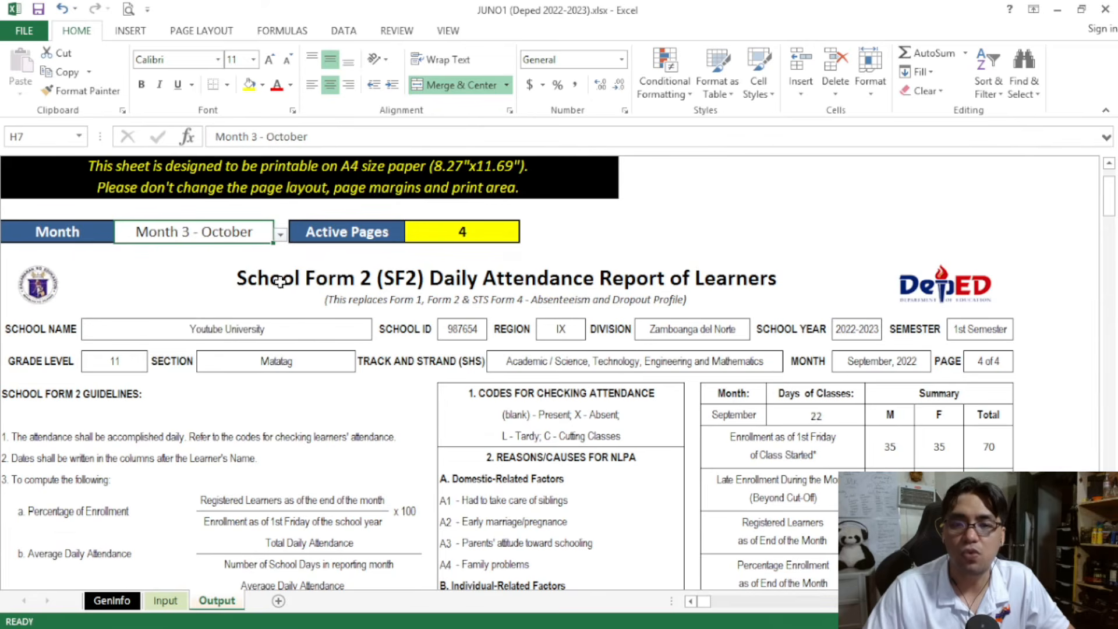
scroll(292, 287, down, 4)
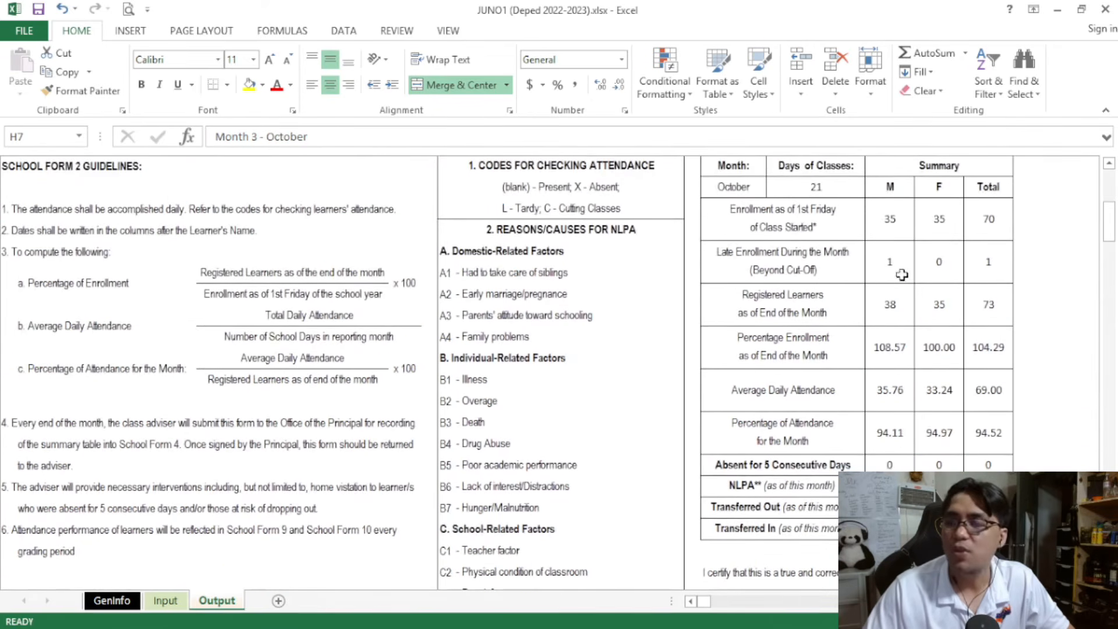
drag(891, 218, 987, 397)
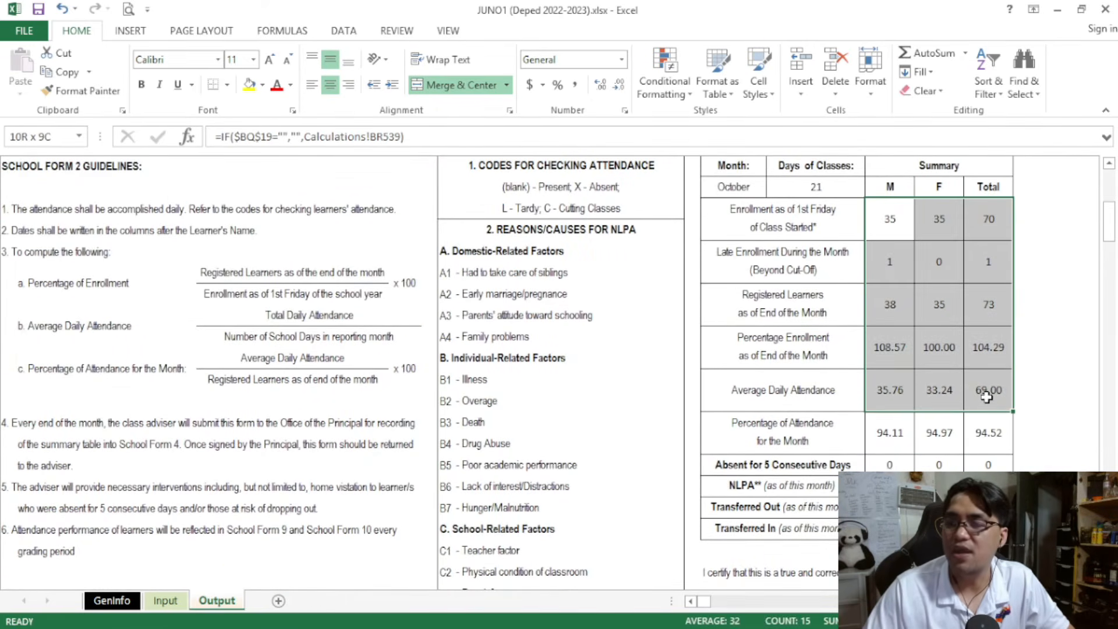
click(675, 335)
click(814, 312)
click(897, 303)
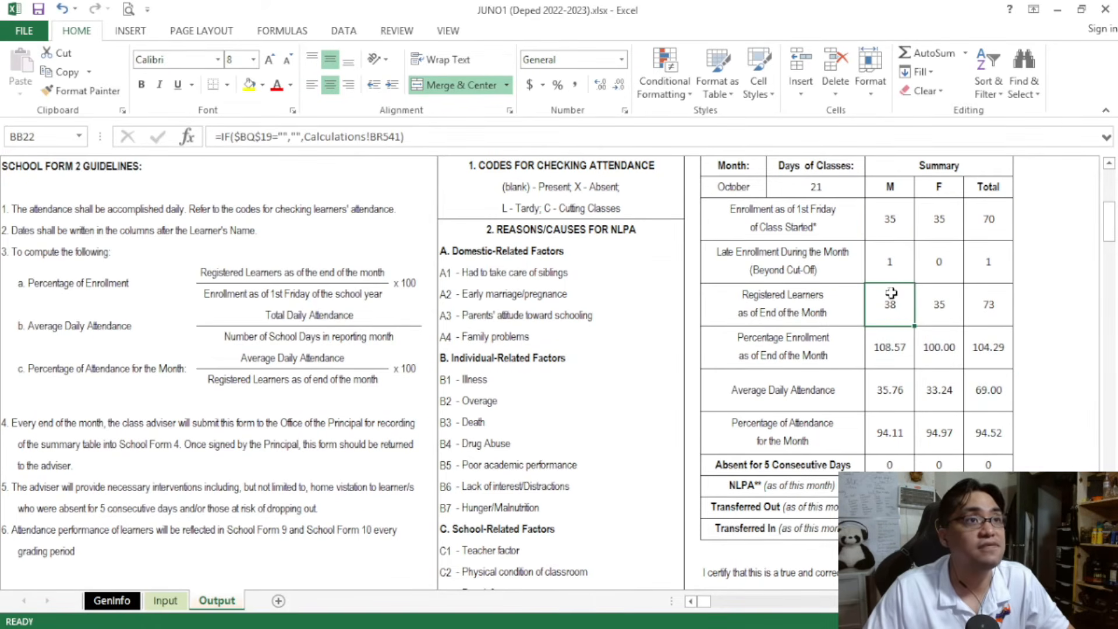
Check the October SF2's Transferred In row and the row 78 transferee's page 1 entry and remarks
scroll(869, 291, down, 3)
drag(843, 330, 990, 336)
scroll(428, 445, down, 6)
scroll(429, 446, down, 2)
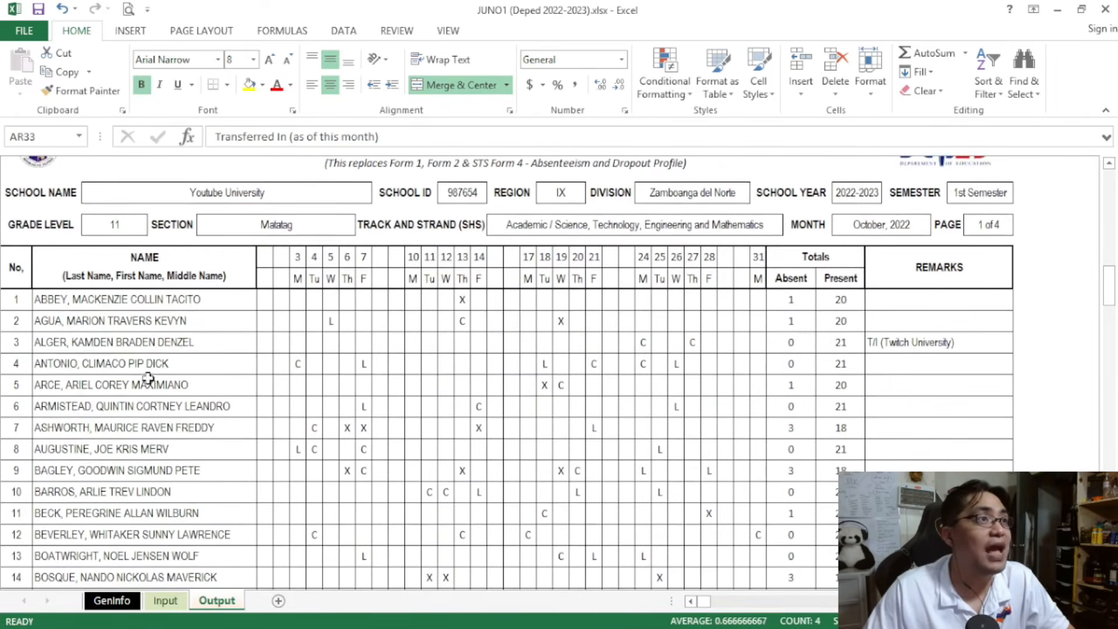
drag(46, 347, 888, 344)
click(888, 344)
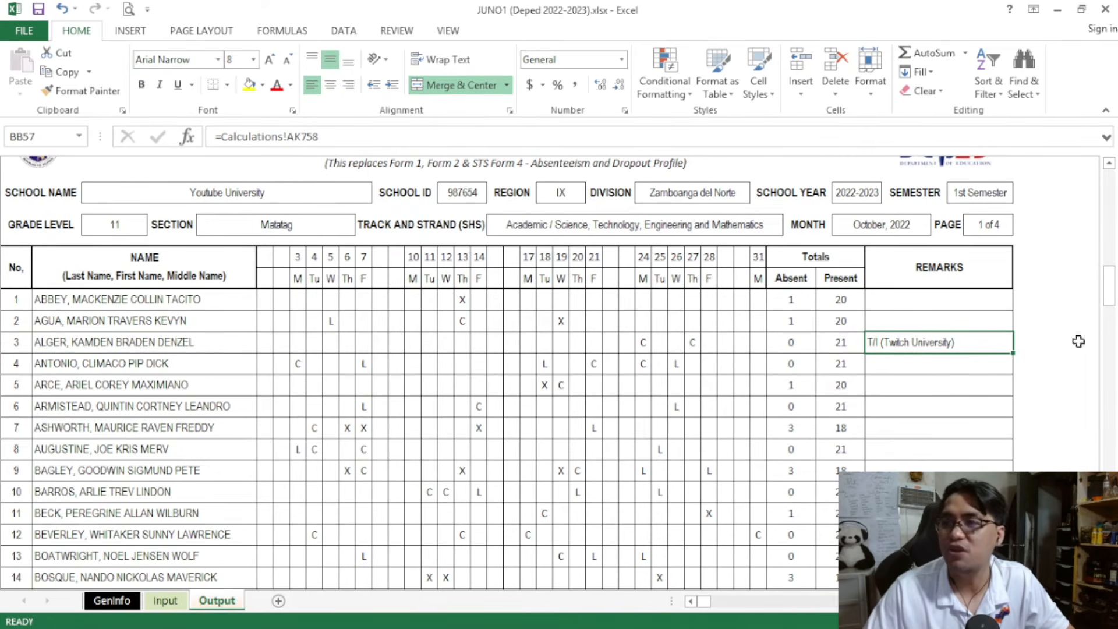
Compare the row 78 transfer entry on the Input sheet with the month selected on the Output sheet
drag(1112, 293, 1106, 181)
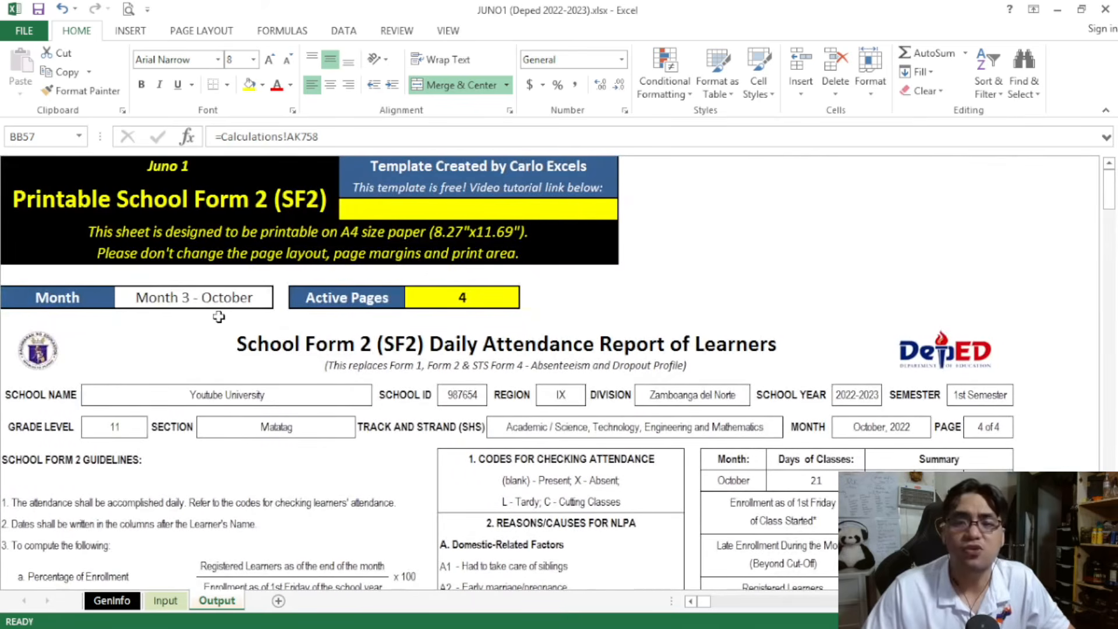
click(165, 601)
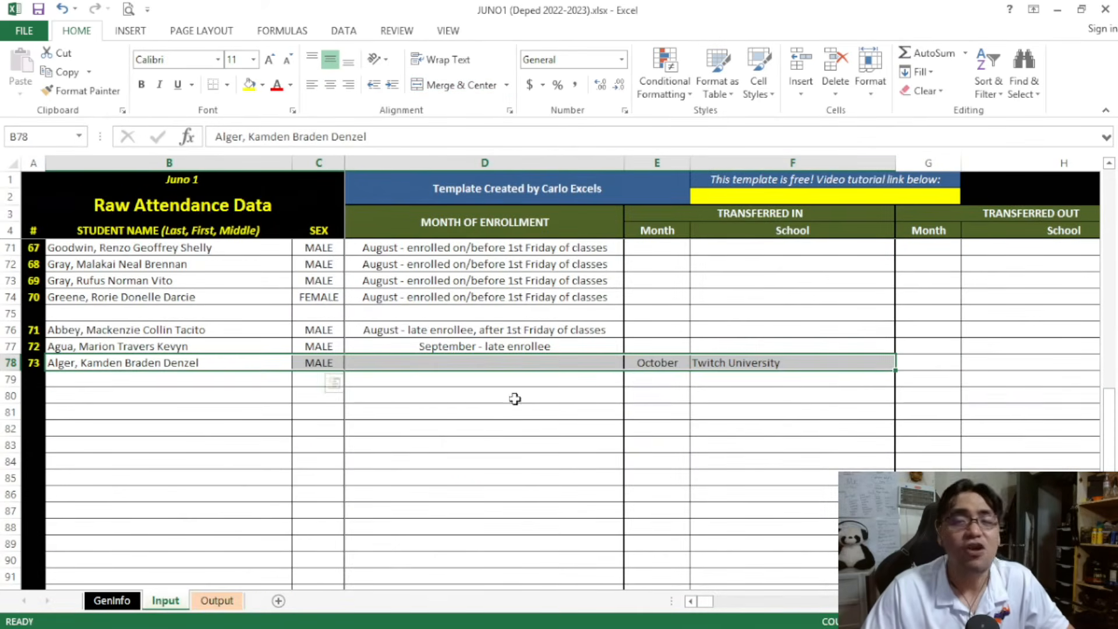
click(238, 364)
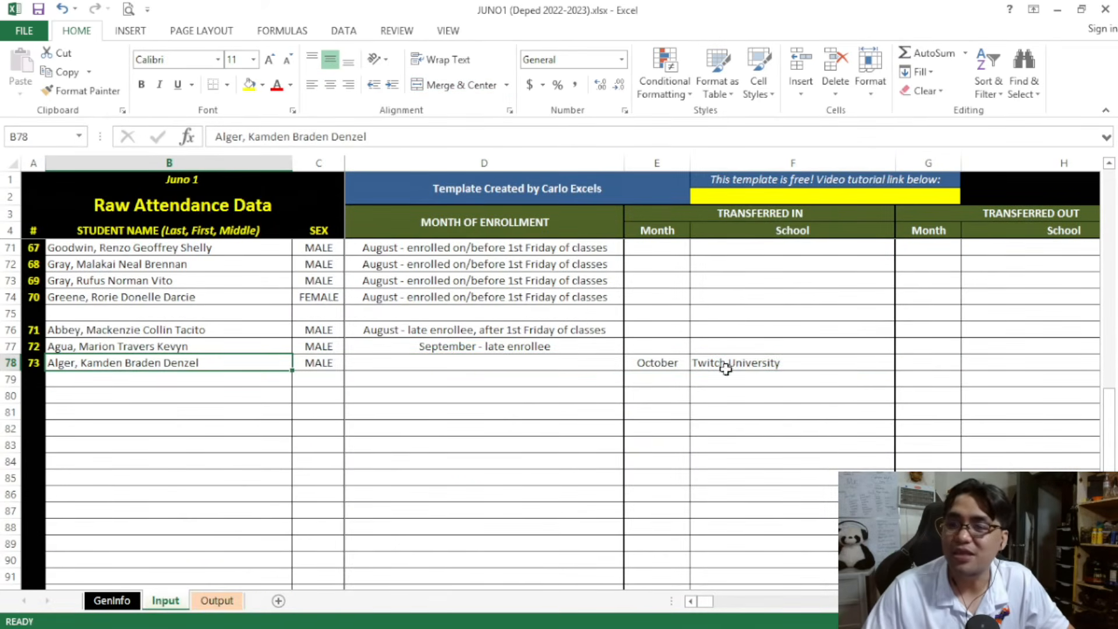
click(217, 600)
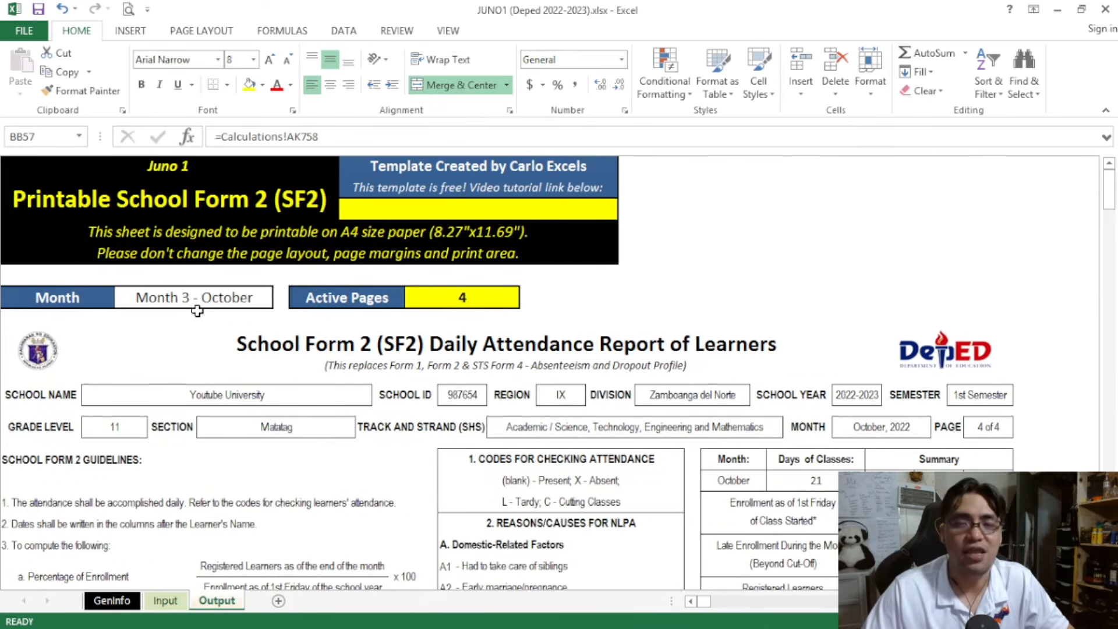
On the Input sheet, set the NLPA month of the first learner, in row 5, to November
key(ctrl+Page_Up)
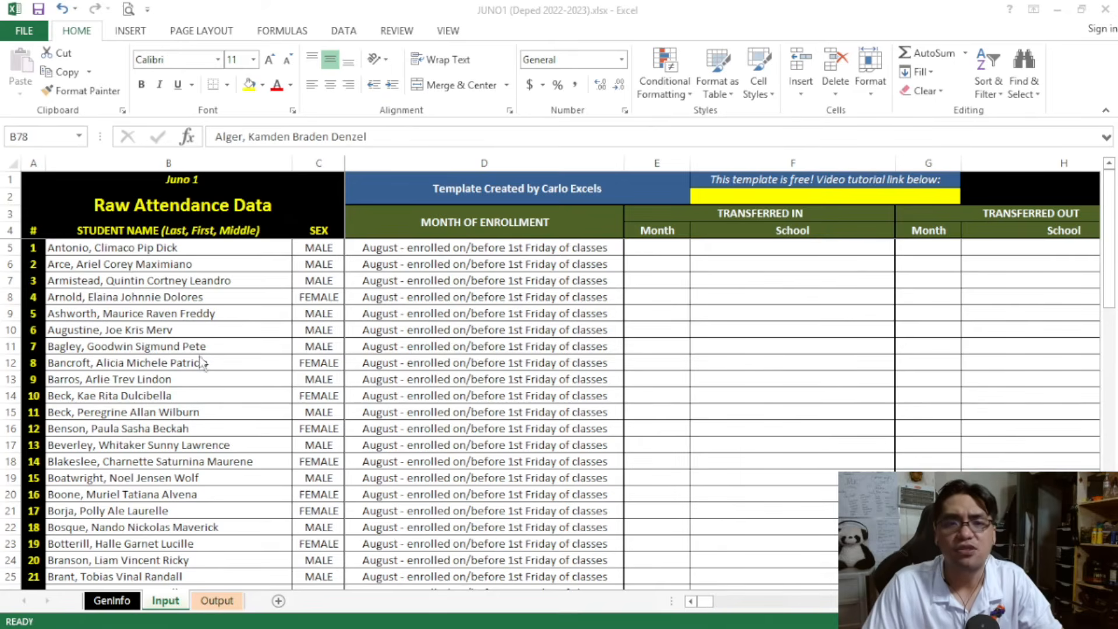
click(143, 248)
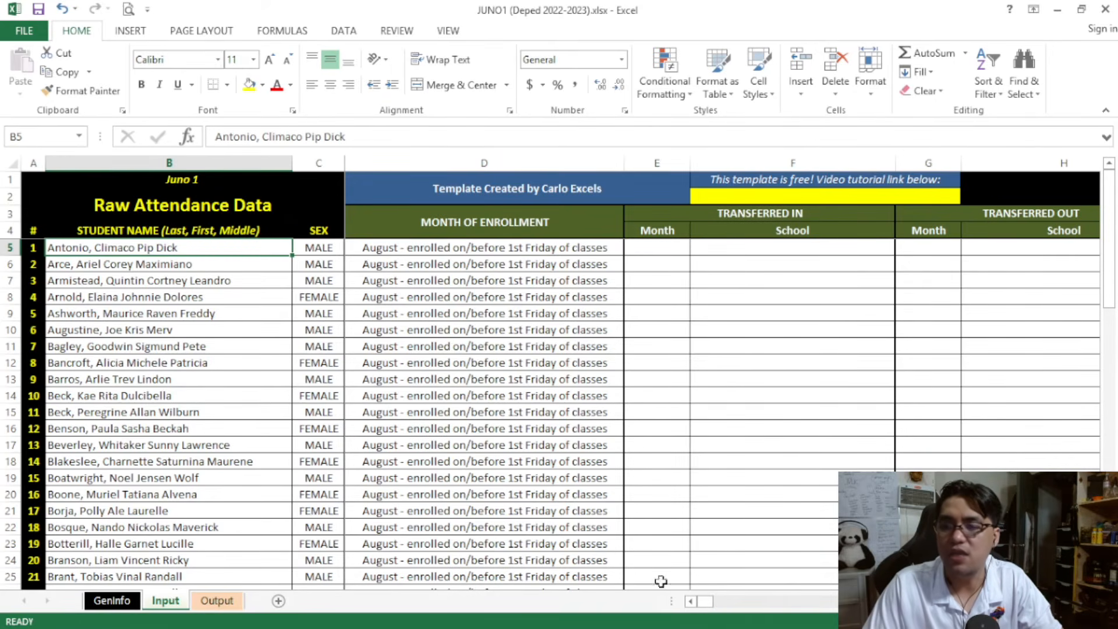
mouse_move(712, 600)
mouse_down()
mouse_move(725, 600)
mouse_move(716, 601)
mouse_up()
click(578, 247)
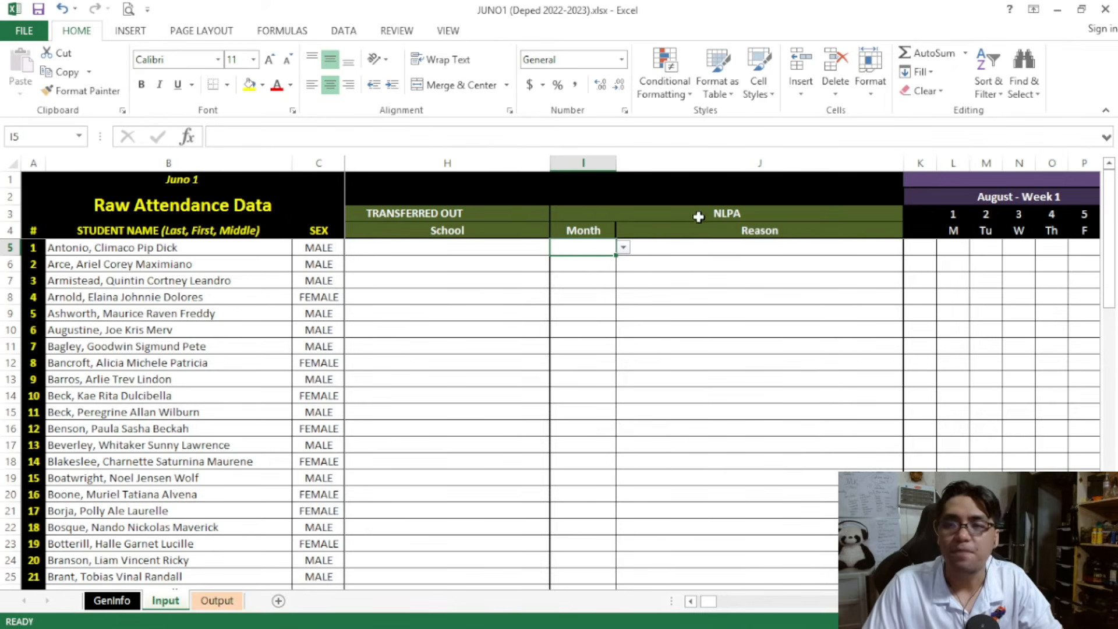
drag(699, 216, 664, 364)
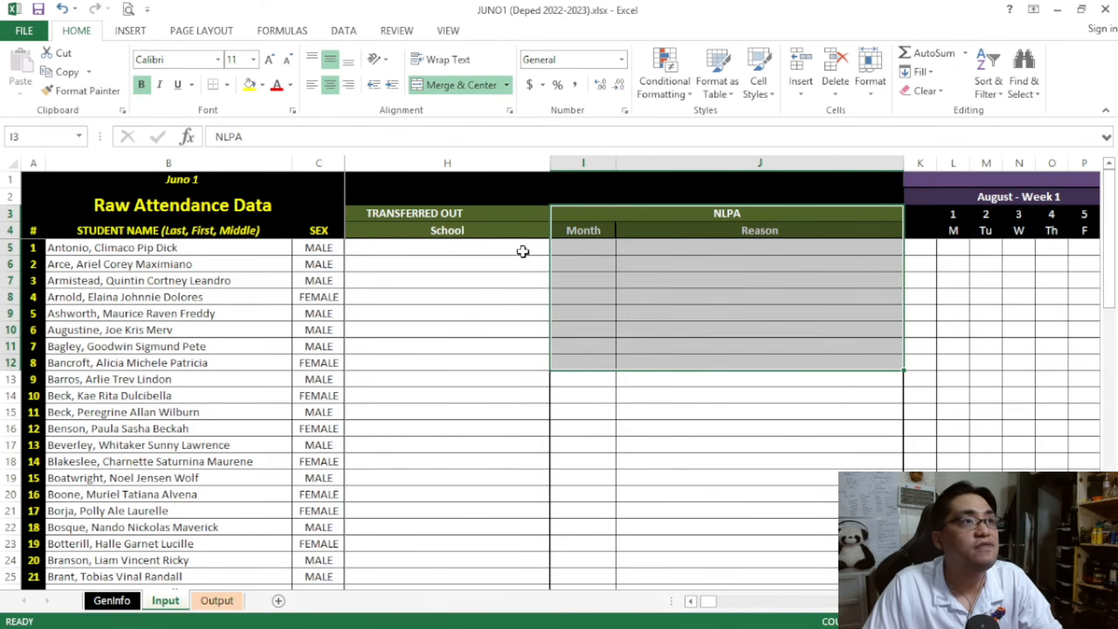
click(289, 250)
click(564, 252)
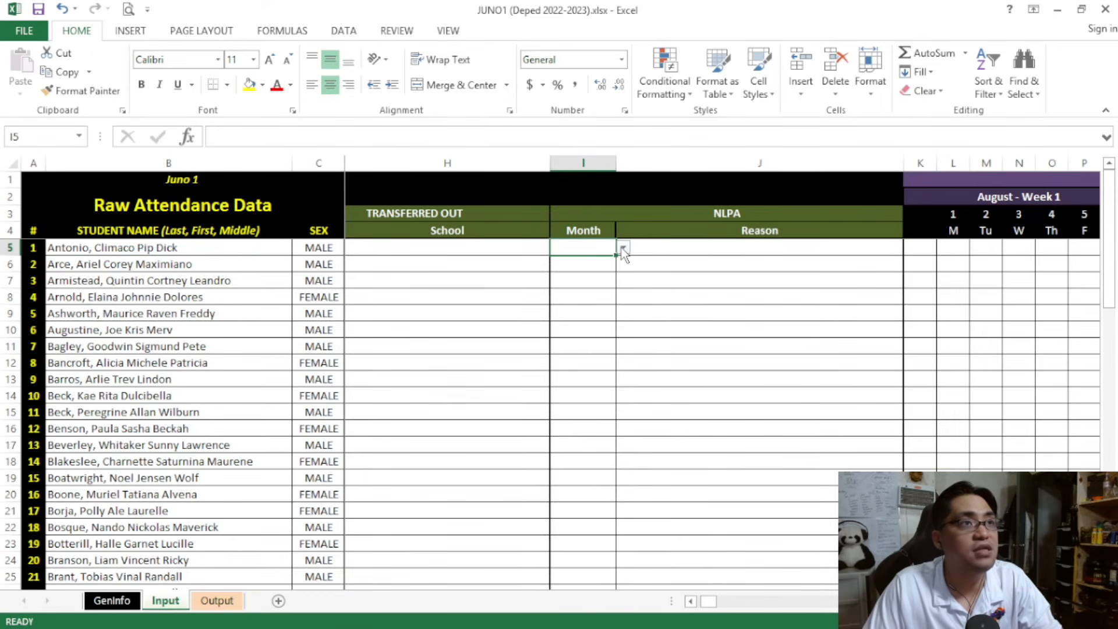
click(621, 247)
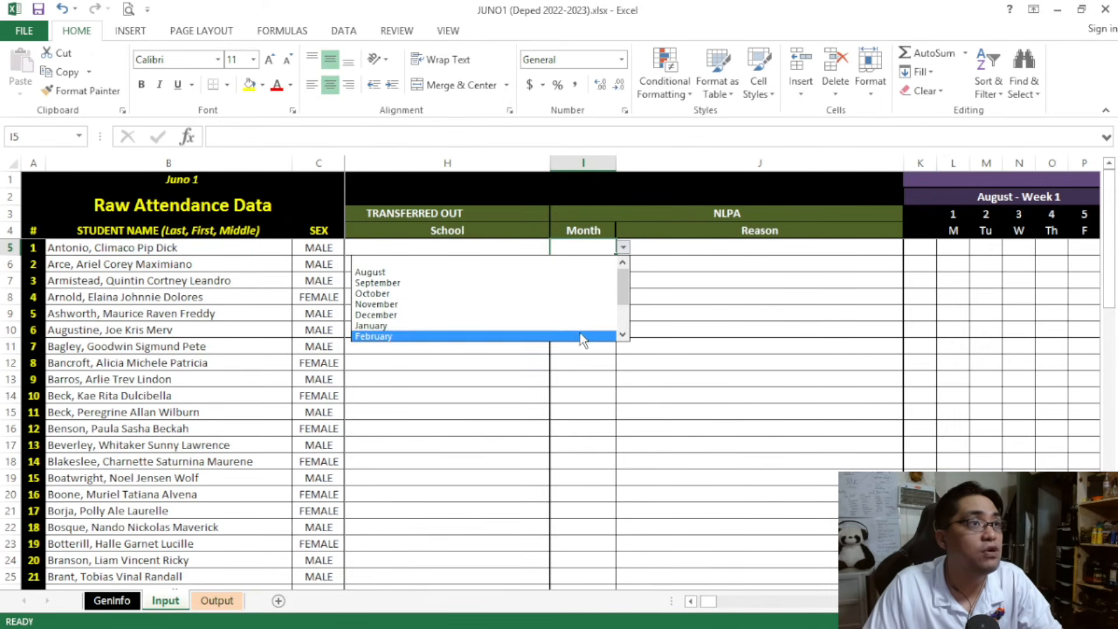
click(588, 305)
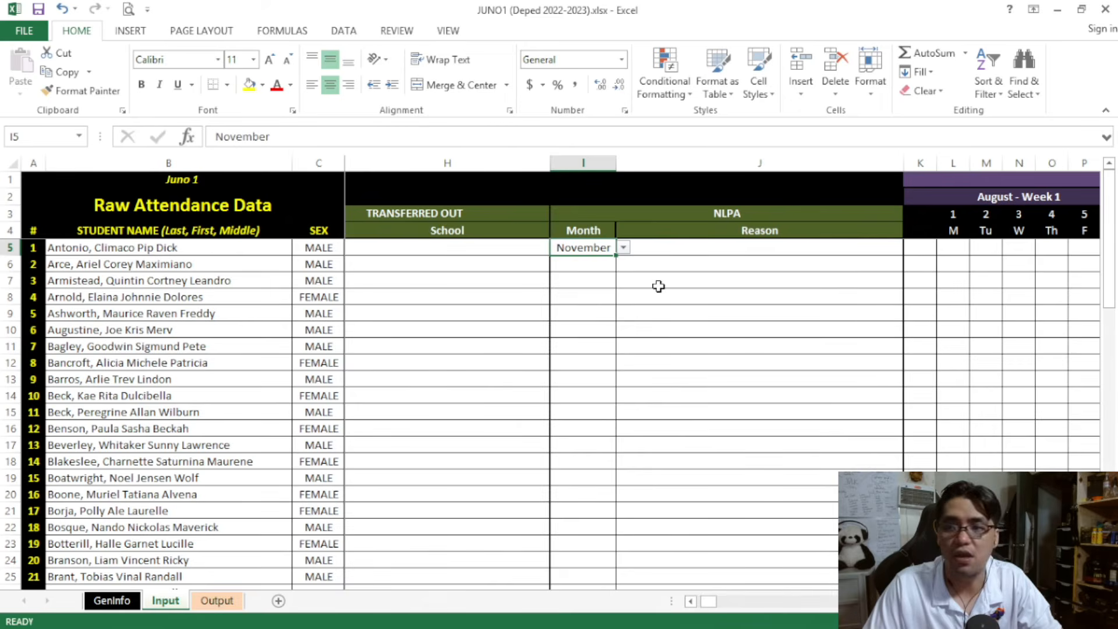
Set the NLPA reason of the row 5 learner to B1 Illness and review the month and reason entry
click(753, 250)
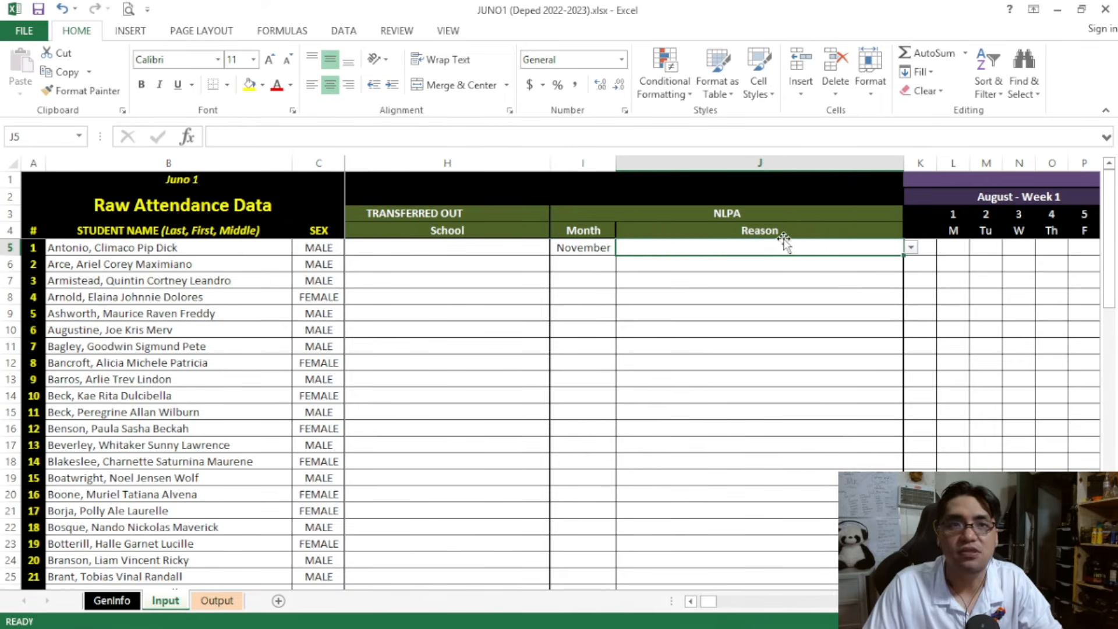
click(911, 248)
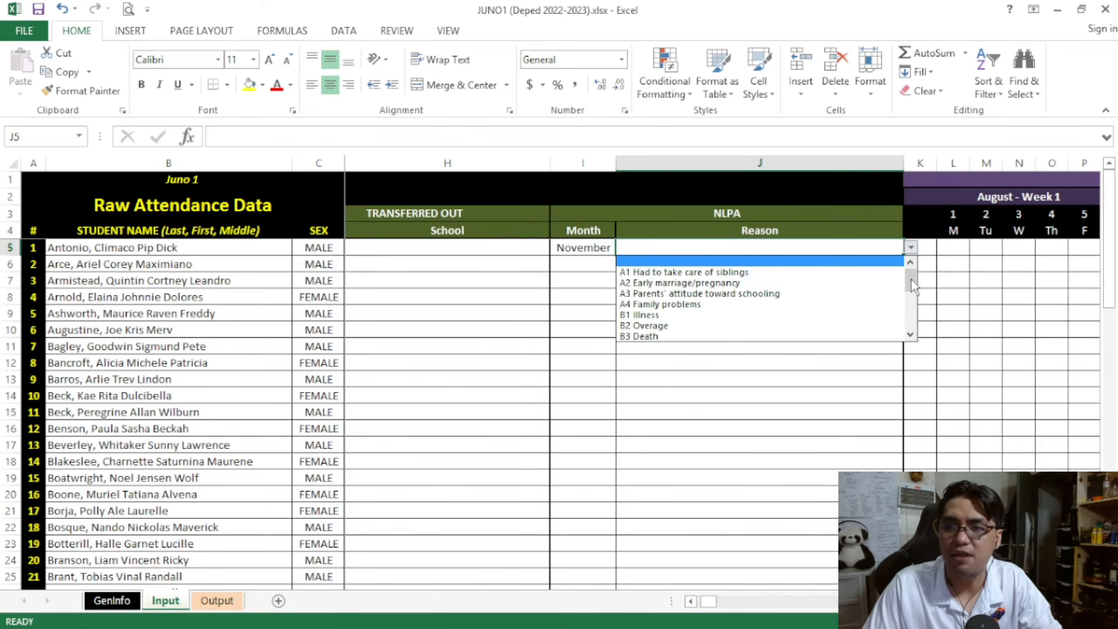
mouse_move(911, 280)
mouse_down()
mouse_move(918, 324)
mouse_move(909, 284)
mouse_move(915, 291)
mouse_up()
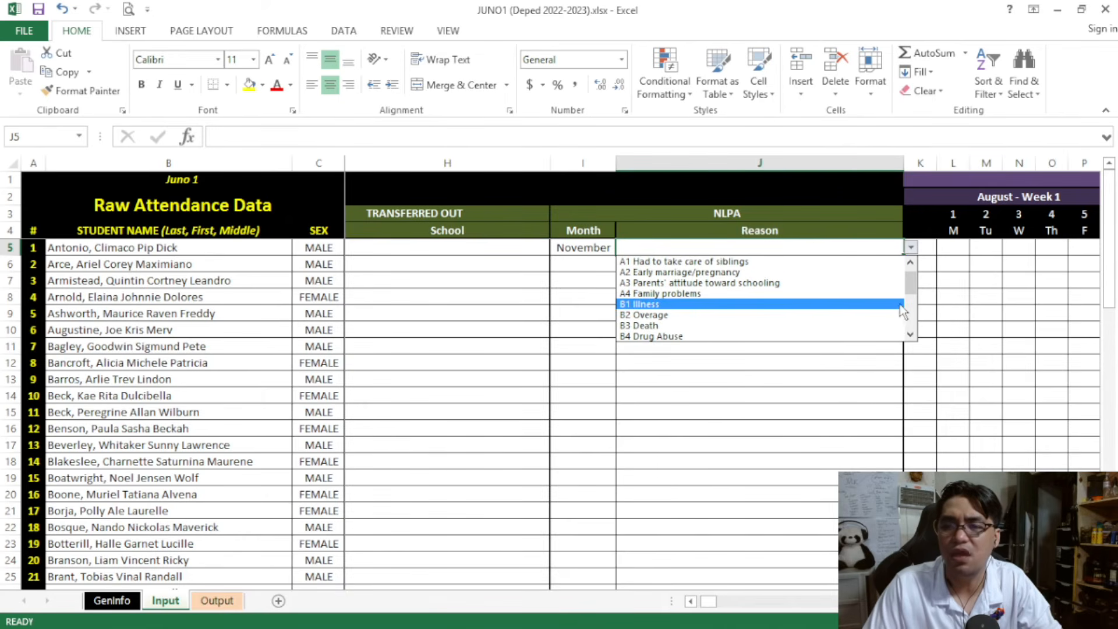
click(876, 304)
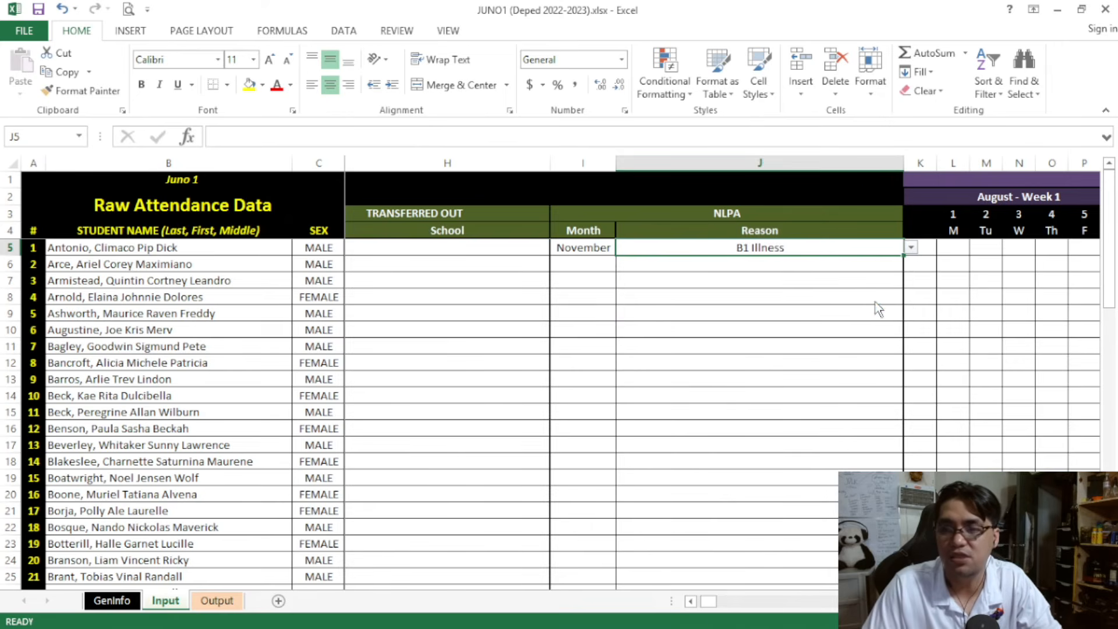
drag(706, 602, 711, 609)
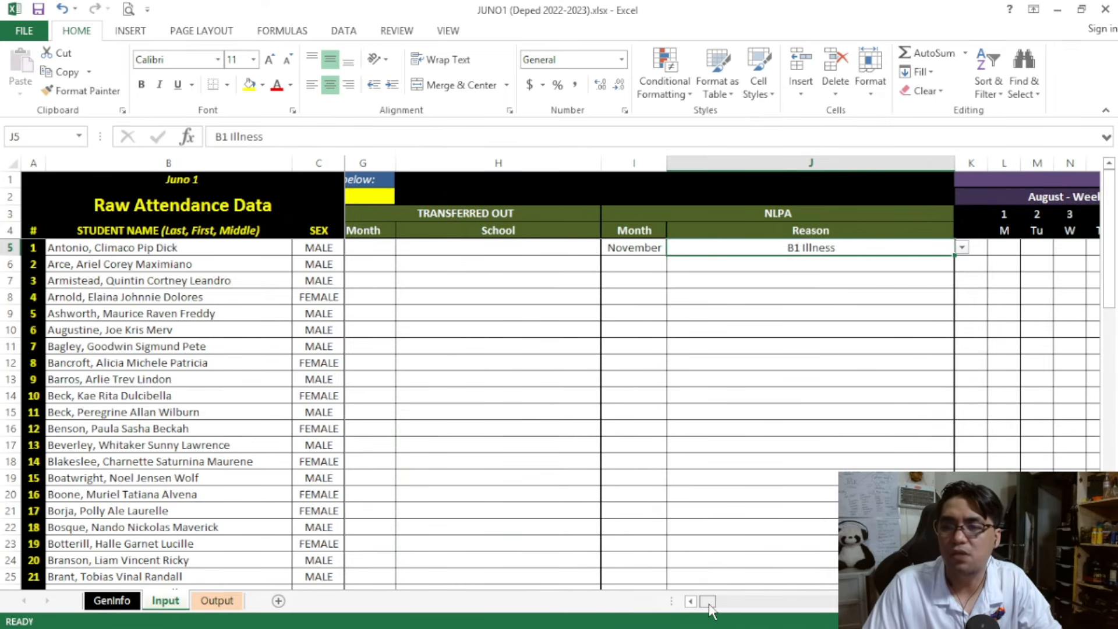
drag(648, 247, 707, 247)
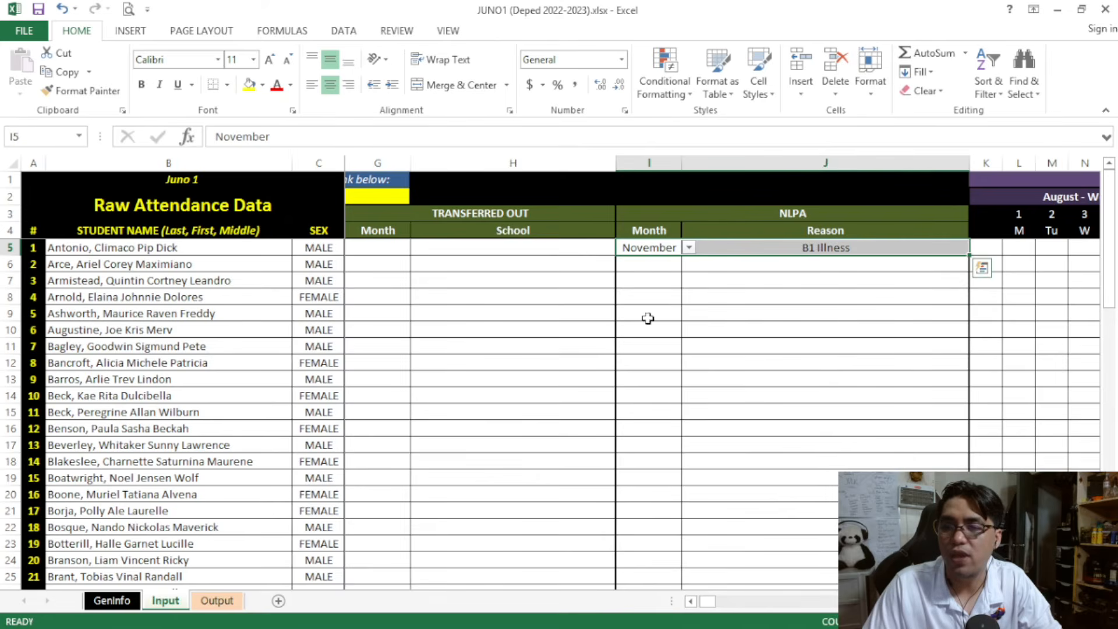
Switch to the Output sheet and set its month to Month 1 - August
drag(706, 602, 702, 602)
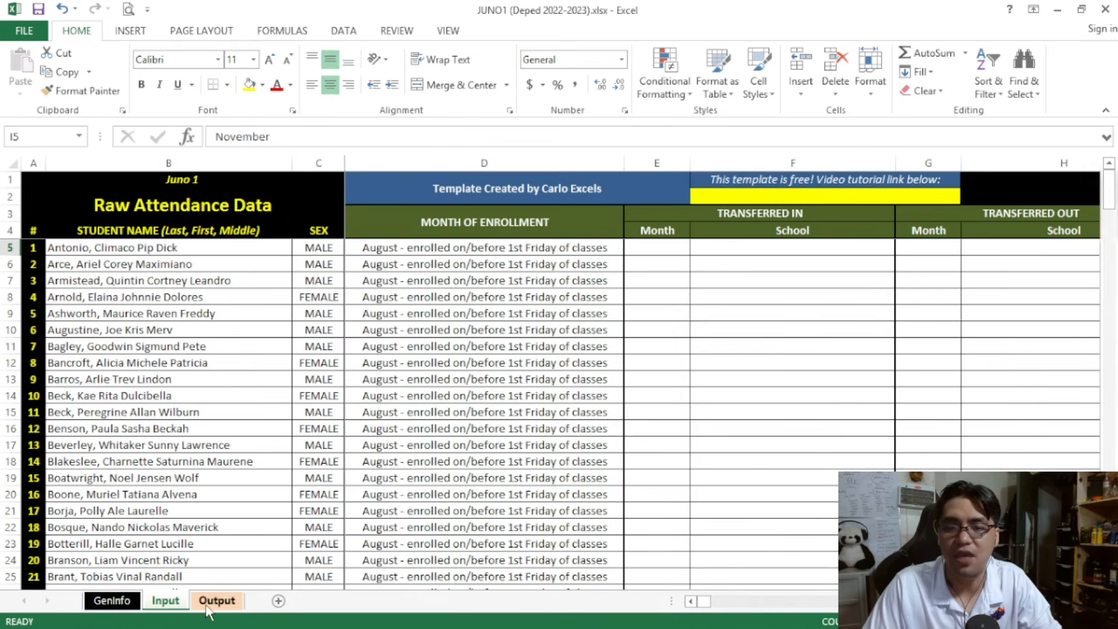
click(208, 605)
click(251, 298)
click(281, 300)
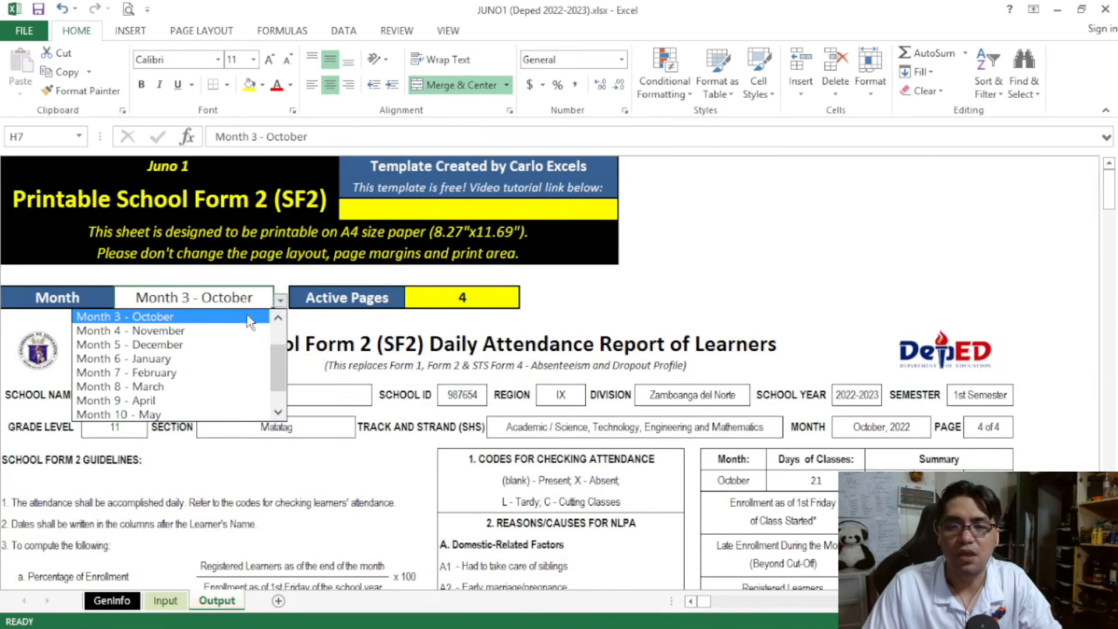
click(256, 358)
click(274, 347)
click(279, 300)
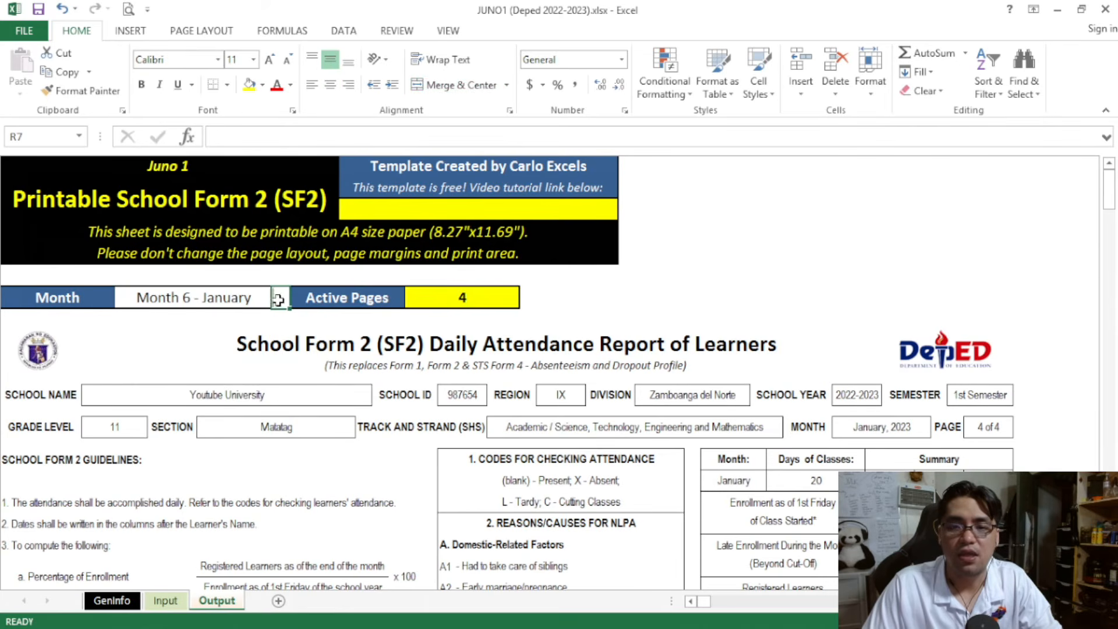
click(242, 296)
click(281, 299)
scroll(250, 349, up, 2)
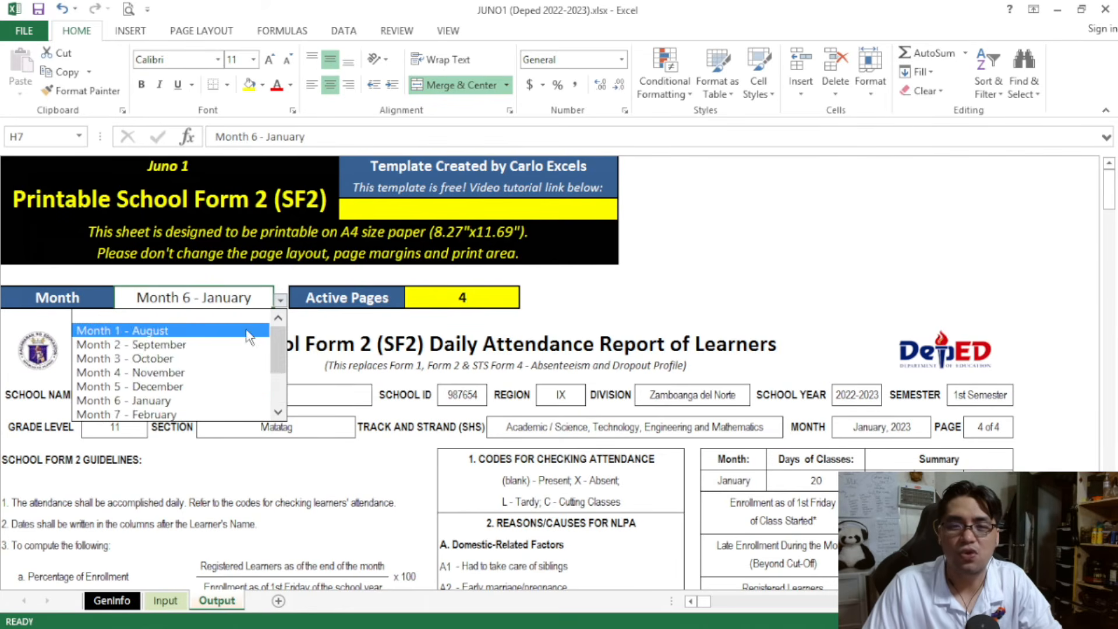
click(247, 332)
Check the August summary's NLPA row and the NLPA learner's attendance row on page 1
scroll(247, 349, down, 5)
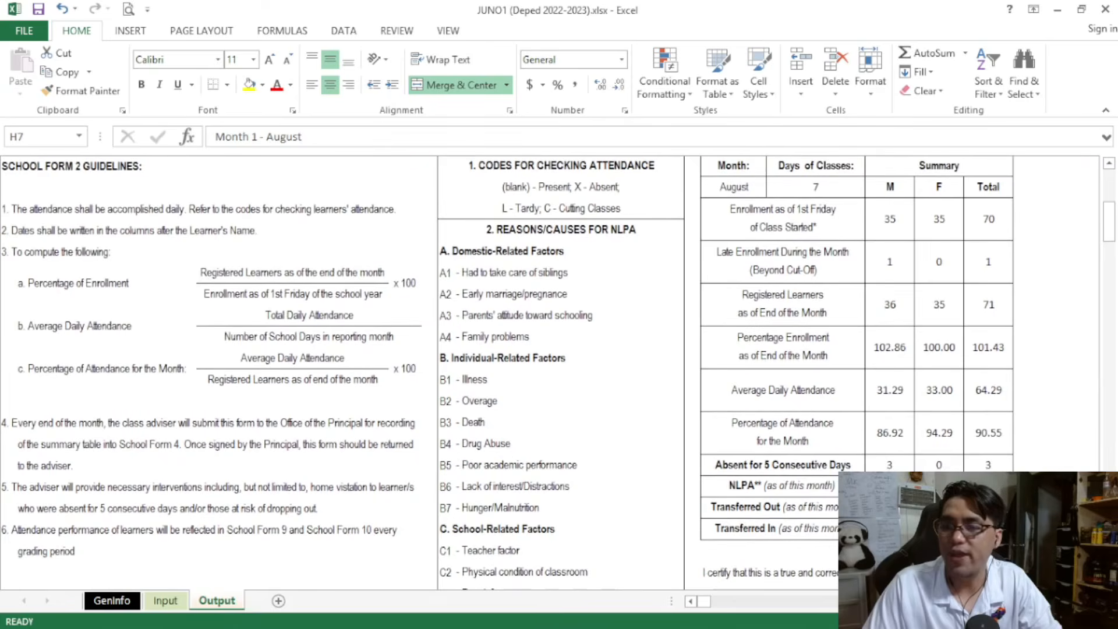
scroll(583, 372, down, 10)
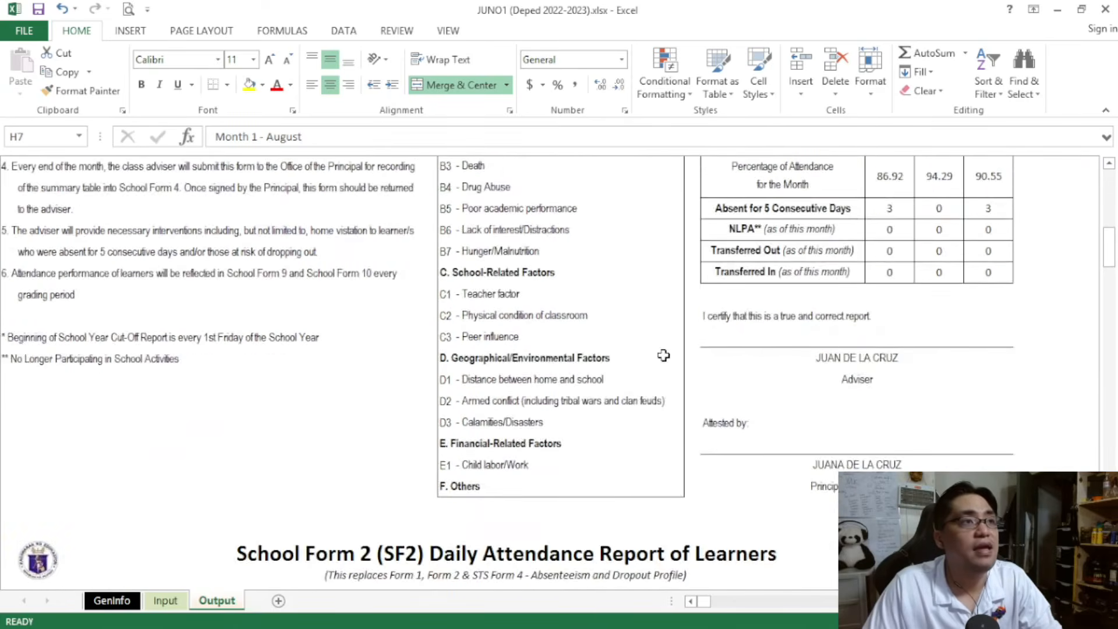
scroll(555, 379, down, 1)
drag(157, 321, 837, 321)
Set the Output month to Month 2 - September and review the page 1 attendance list for the NLPA learner
scroll(341, 260, up, 20)
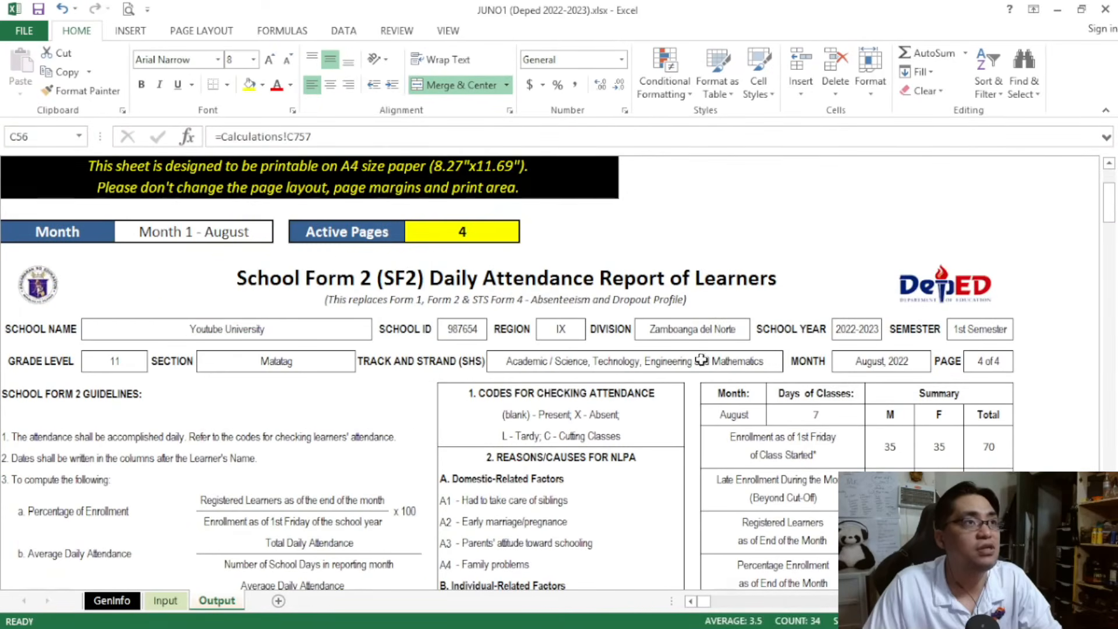
click(262, 236)
click(280, 234)
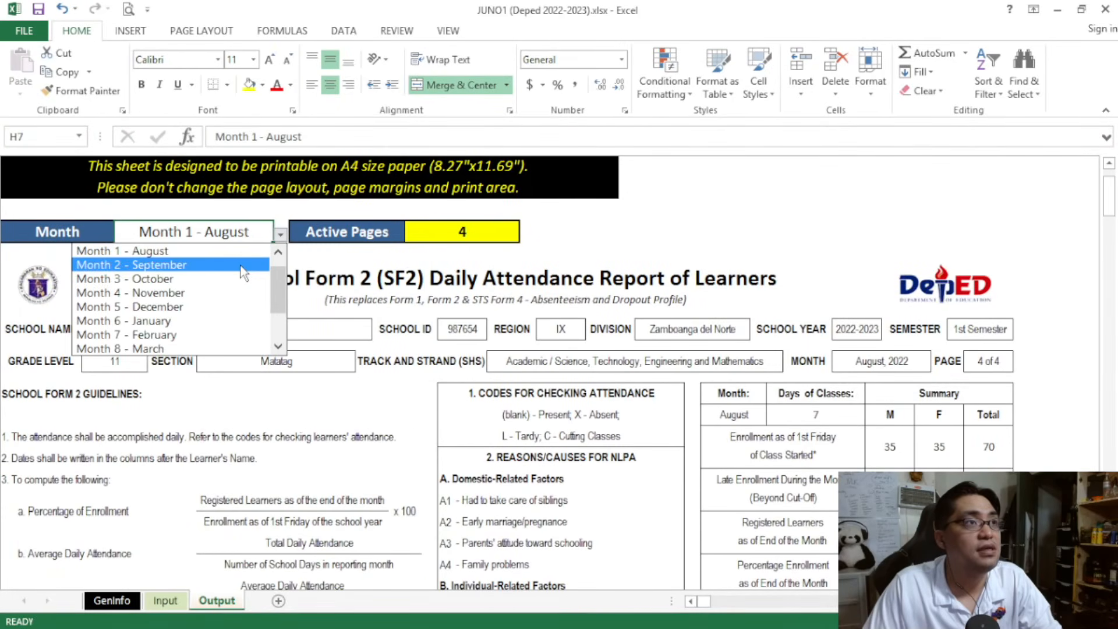
click(146, 264)
scroll(873, 336, down, 5)
scroll(923, 336, down, 9)
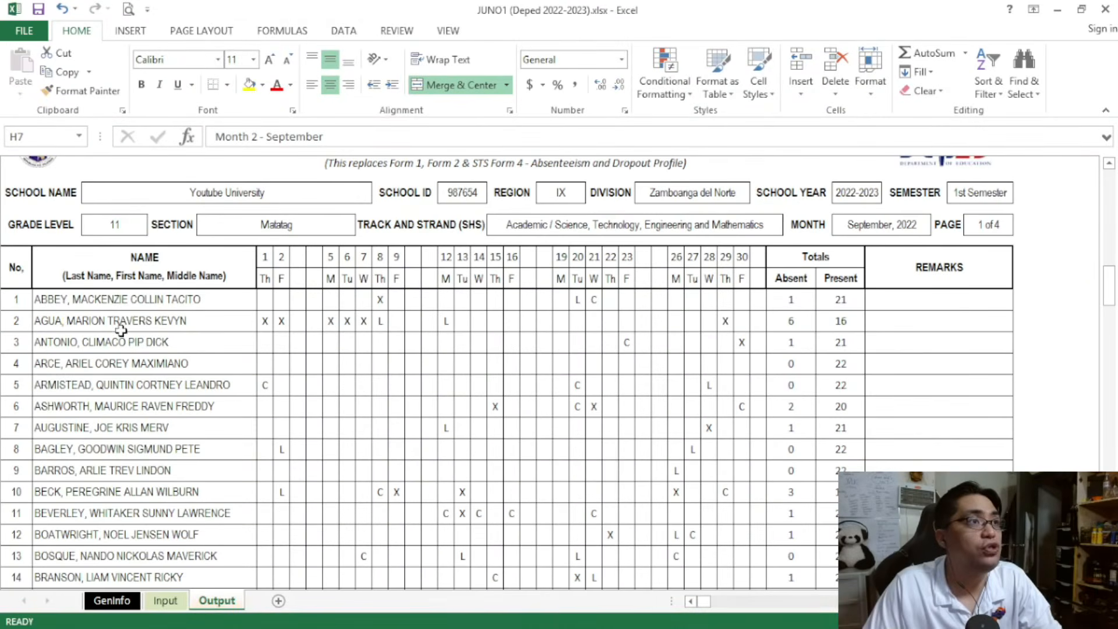
Set the Output month to Month 3 - October and check the NLPA learner's attendance row on page 1
scroll(541, 335, up, 14)
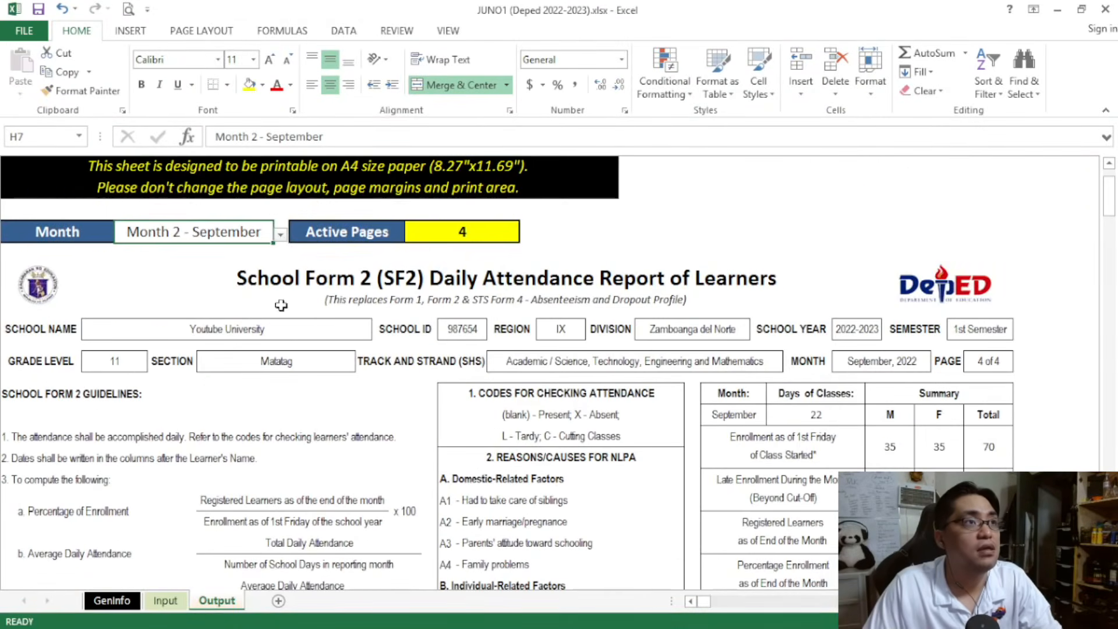
click(280, 234)
click(265, 266)
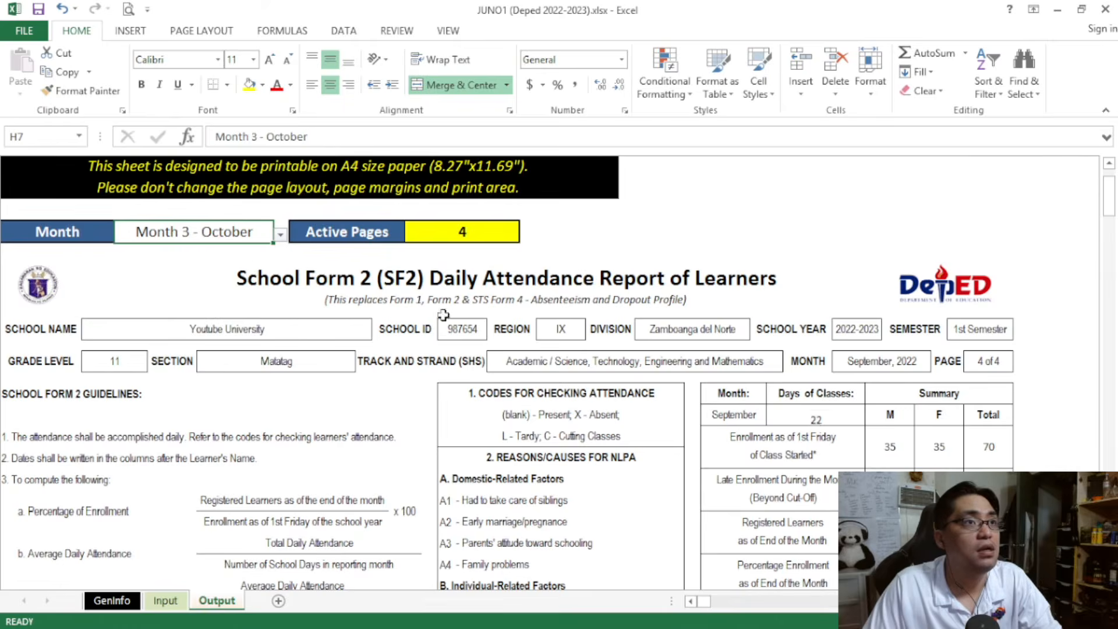
scroll(665, 342, down, 5)
scroll(829, 360, down, 8)
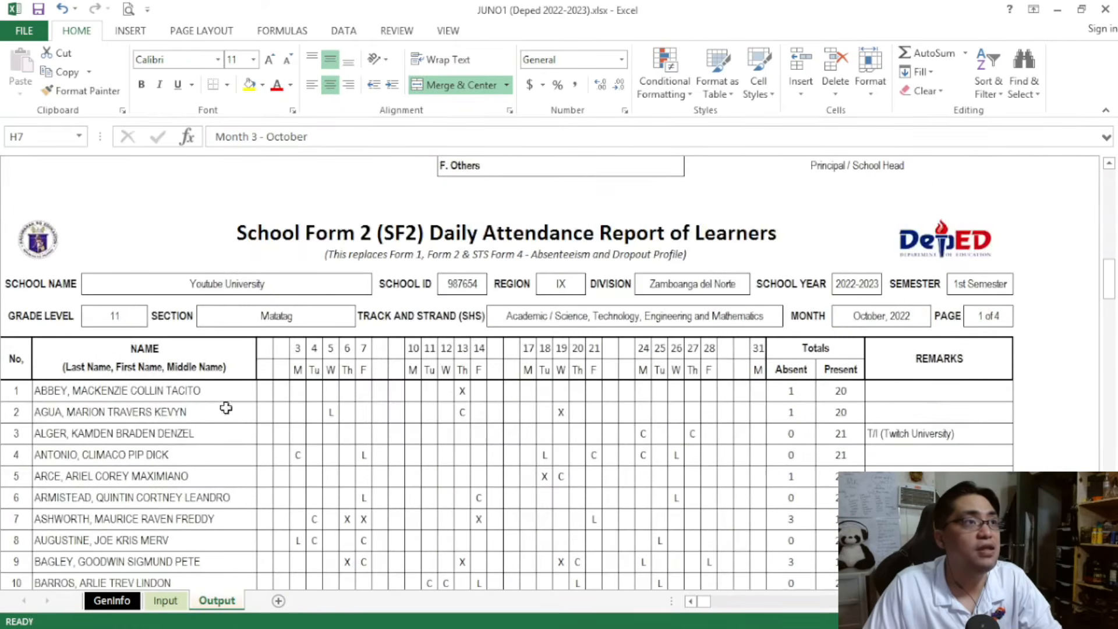
scroll(131, 446, down, 2)
click(133, 366)
drag(133, 366, 827, 350)
Set the Output month to Month 4 - November and check the summary's NLPA row and the NLPA learner's page 1 remarks
scroll(627, 364, up, 10)
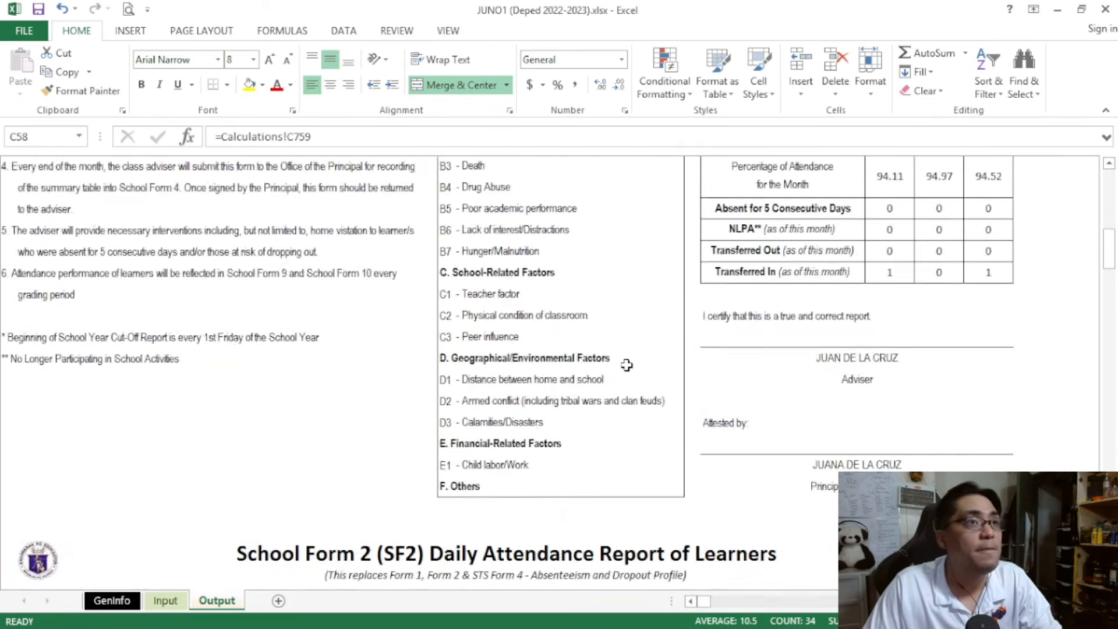
click(259, 237)
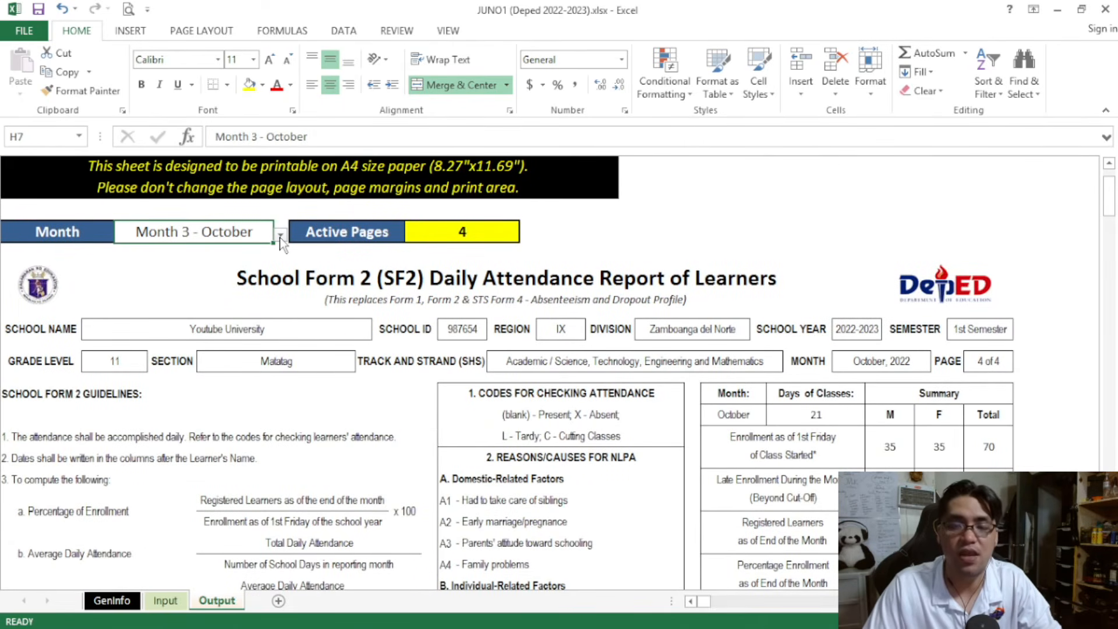
click(280, 235)
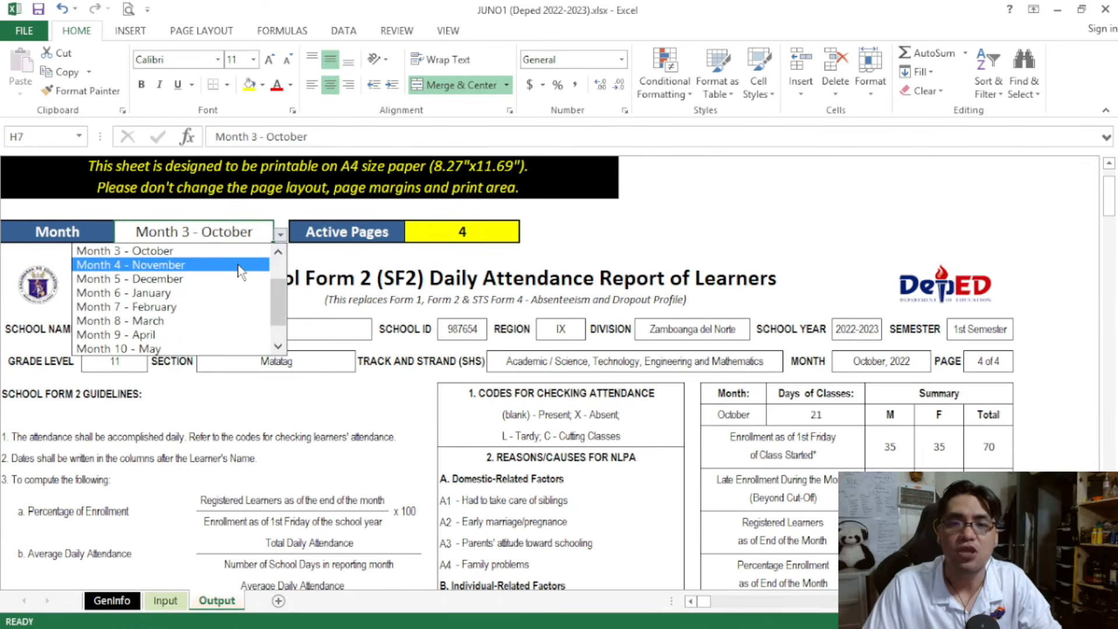
click(238, 265)
scroll(808, 469, down, 4)
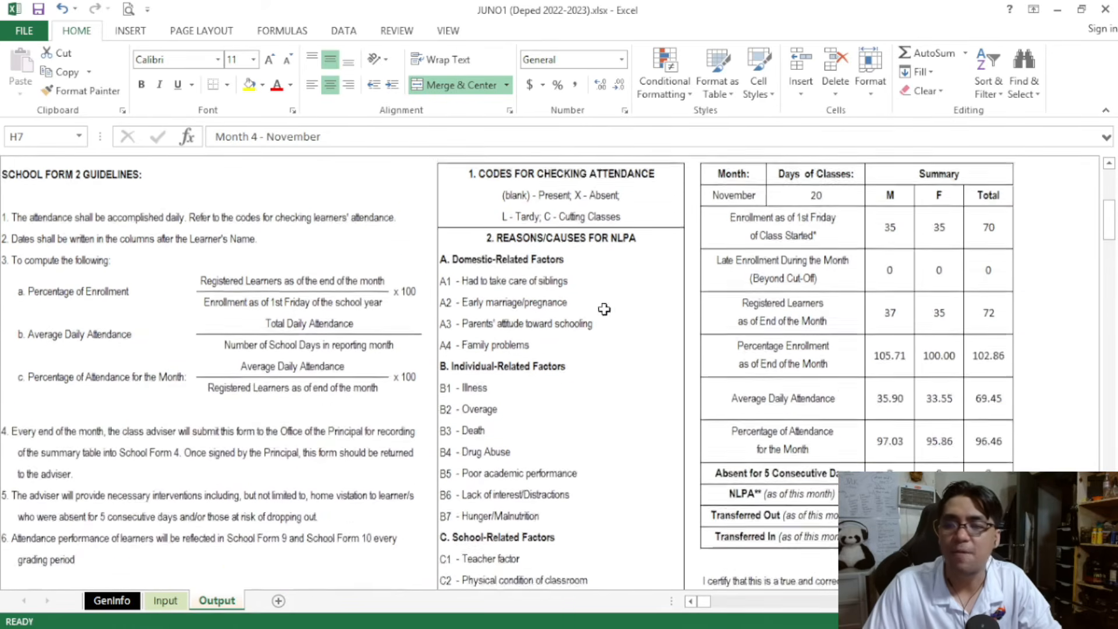
drag(795, 481, 988, 485)
scroll(915, 437, down, 1)
drag(827, 422, 988, 422)
scroll(738, 361, down, 7)
scroll(738, 361, down, 3)
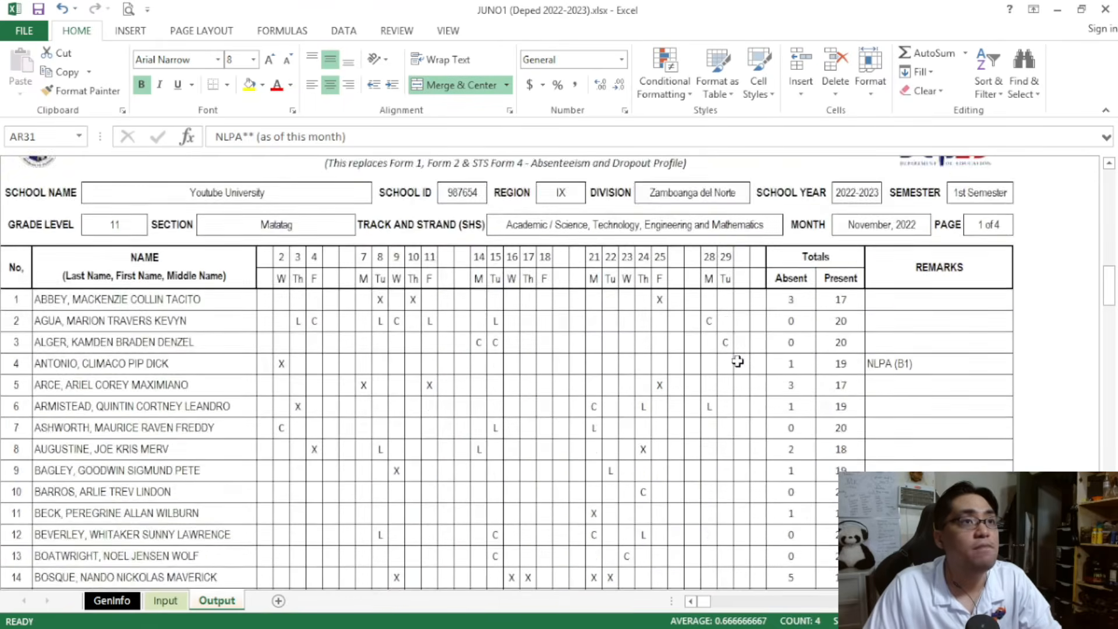
click(878, 323)
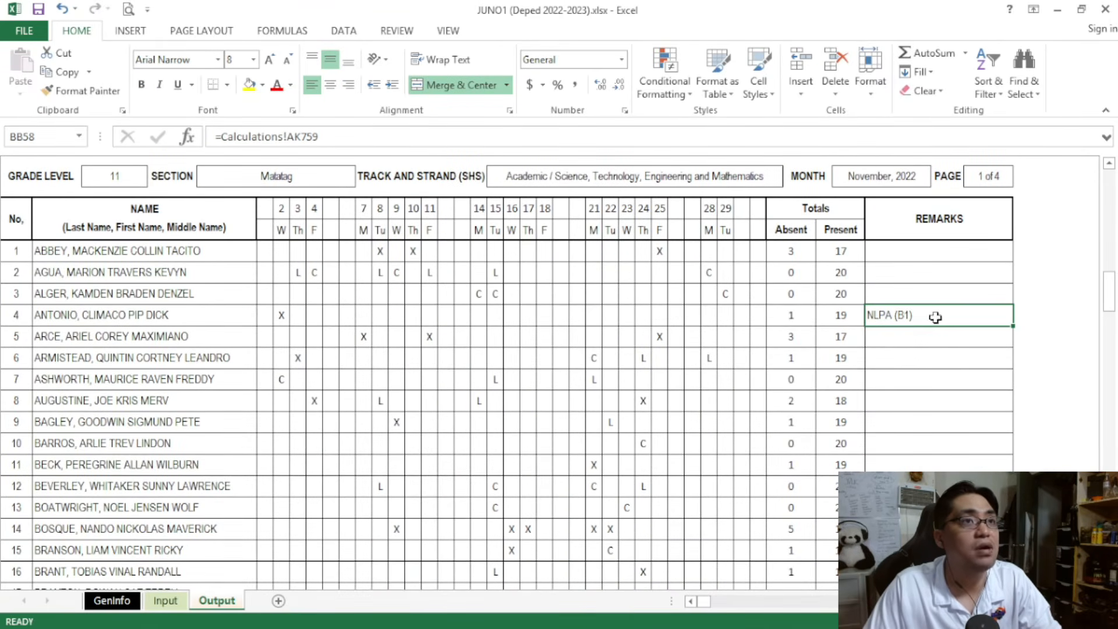
Set the Output month to Month 5 - December and check the NLPA totals and the NLPA learner's attendance marks and remarks
scroll(941, 315, up, 10)
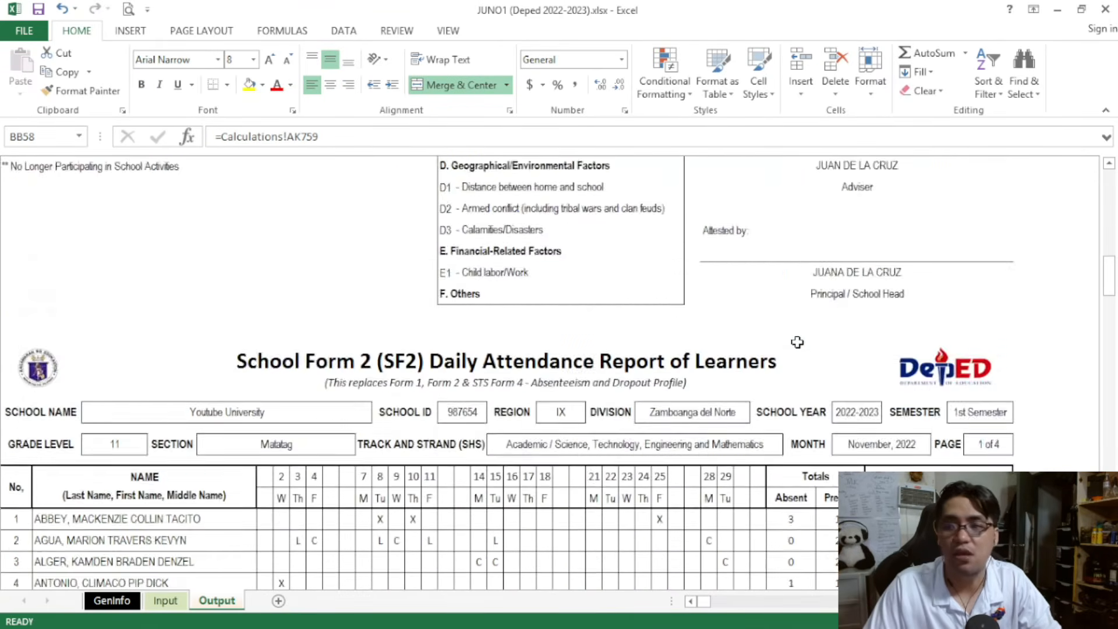
click(271, 231)
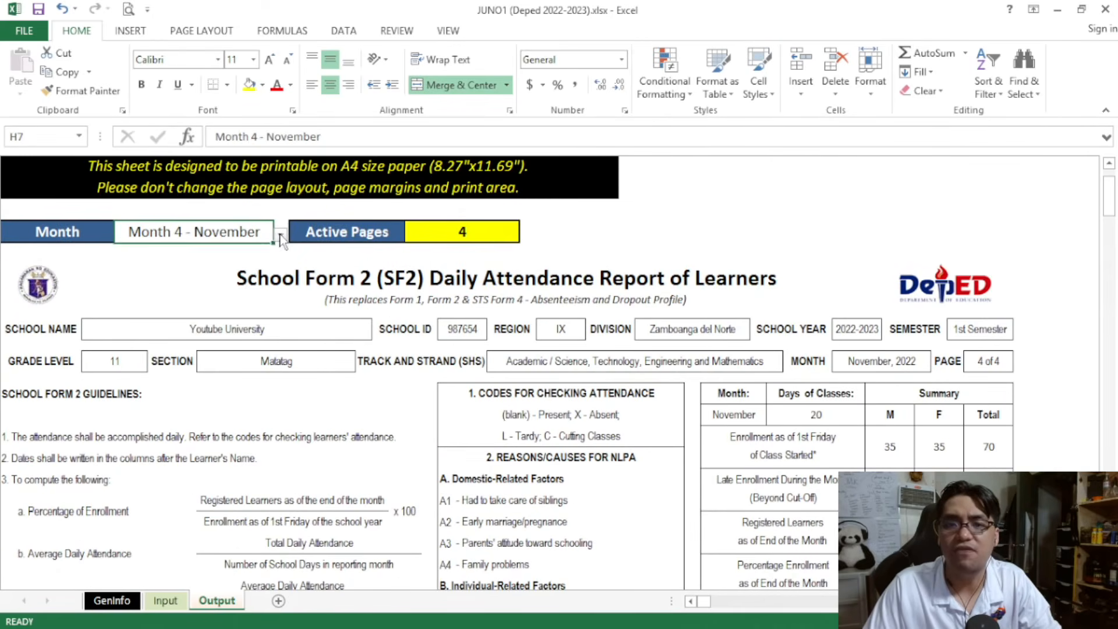
click(280, 234)
click(242, 264)
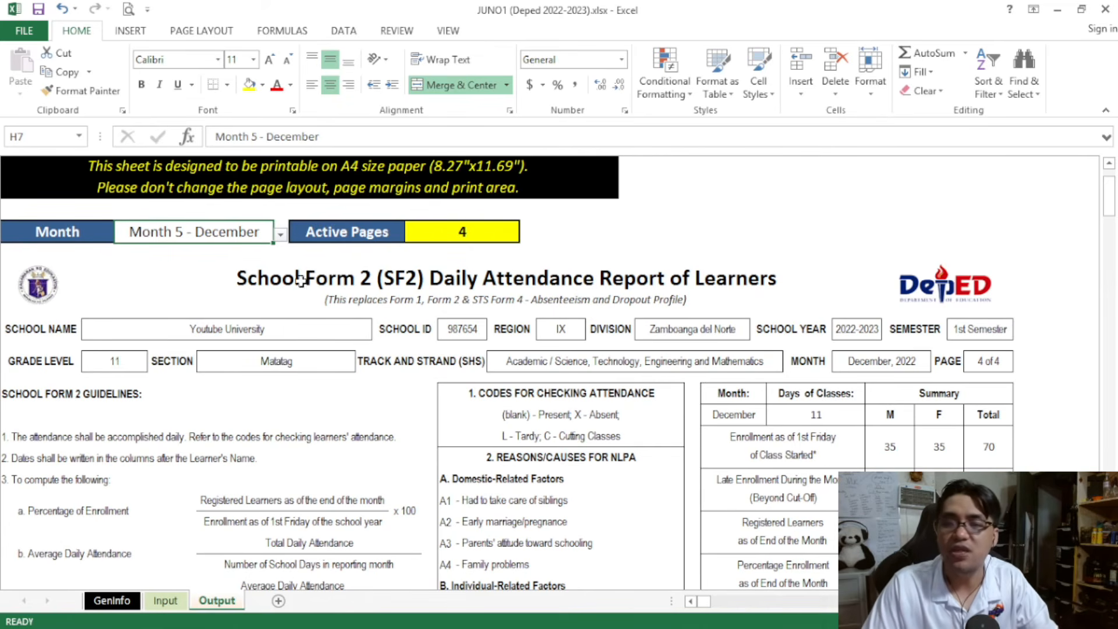
scroll(834, 379, down, 5)
drag(833, 421, 994, 421)
scroll(948, 449, down, 15)
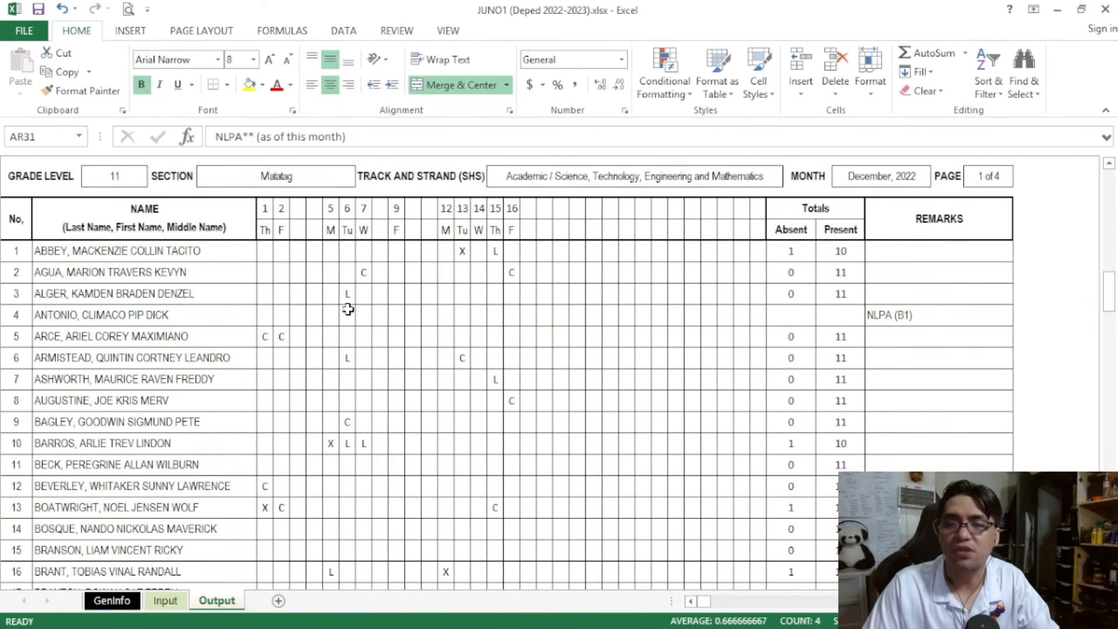
Check the NLPA learner's December attendance row and remarks on page 1 of the Output sheet, and return to the month selector
drag(210, 315, 856, 320)
click(891, 316)
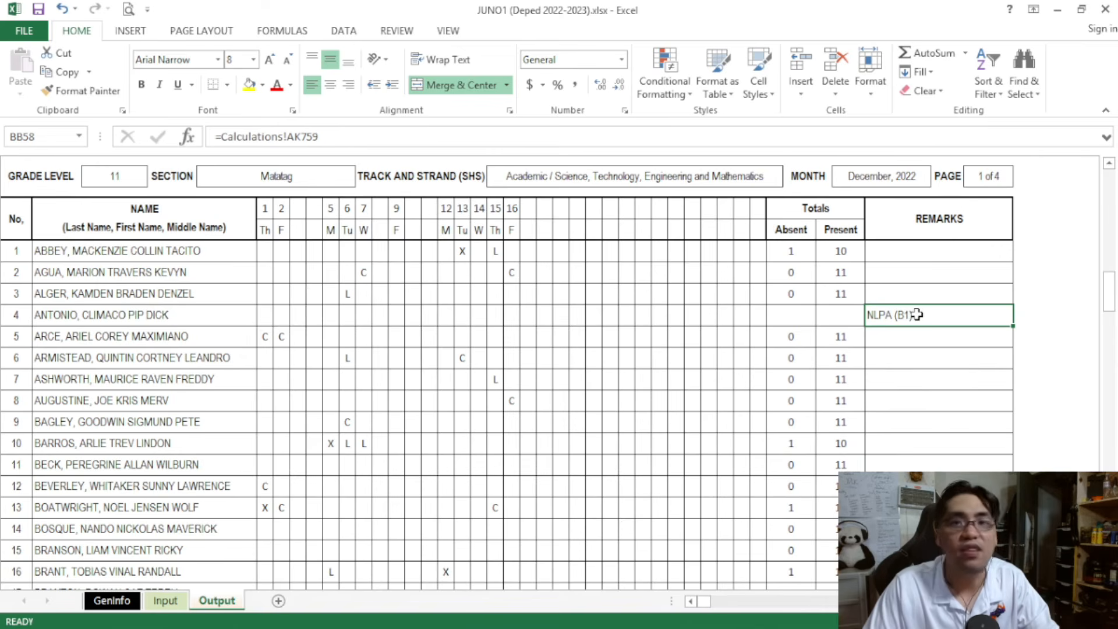
drag(1109, 292, 1106, 226)
drag(446, 252, 520, 253)
scroll(517, 334, up, 15)
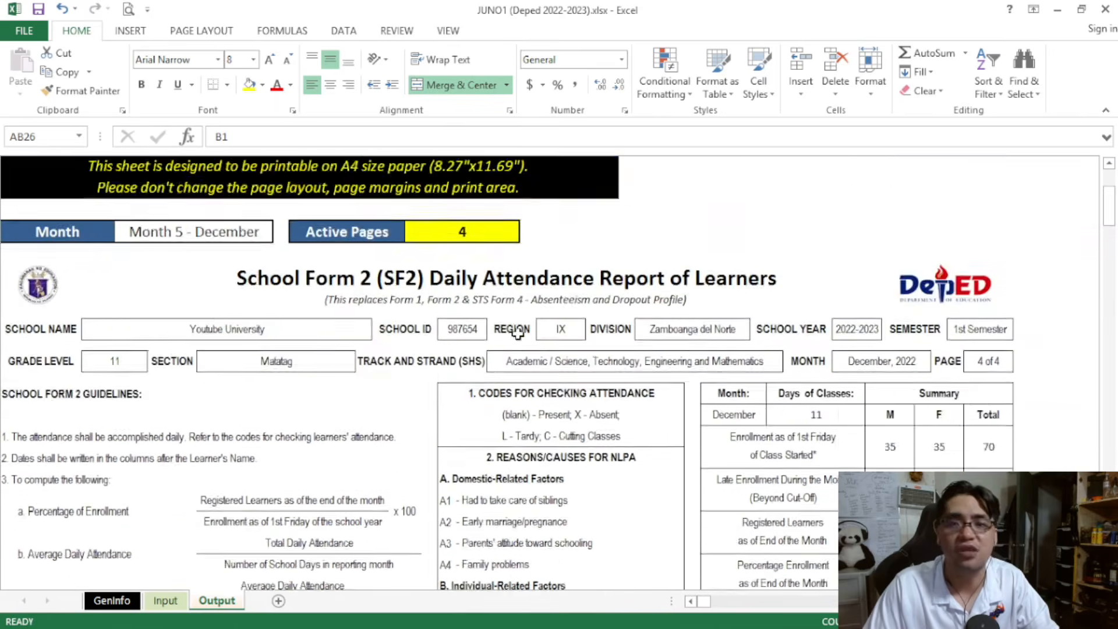
Review the NLPA month and reason entered for the first learner on the Input sheet, and bring the Transferred Out columns into view
click(166, 600)
scroll(436, 492, down, 2)
scroll(669, 530, up, 2)
drag(701, 606, 709, 605)
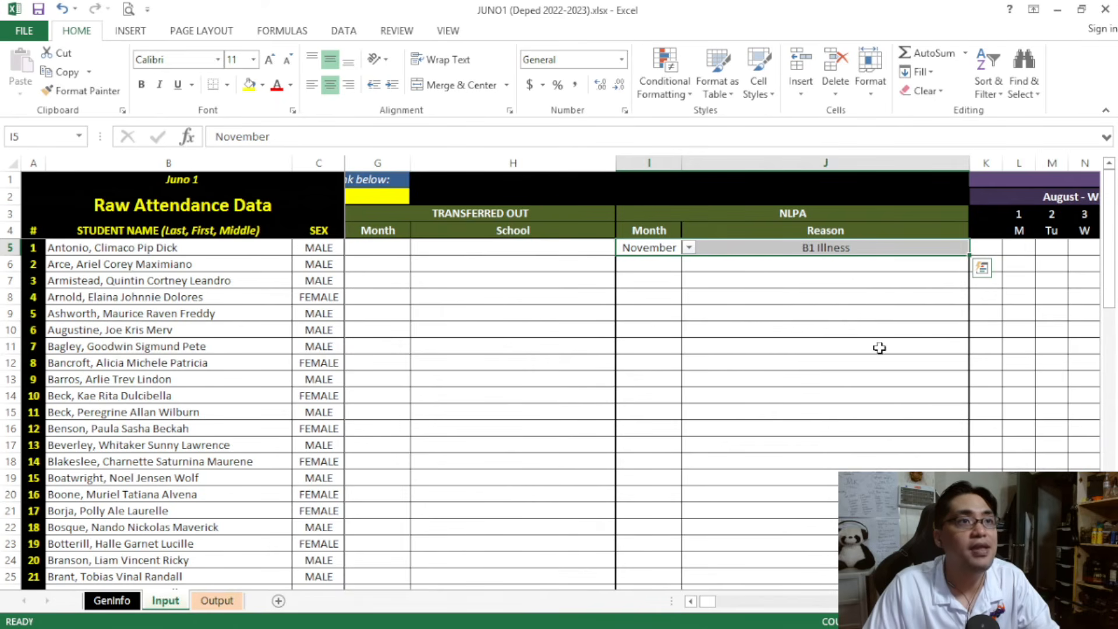
click(216, 601)
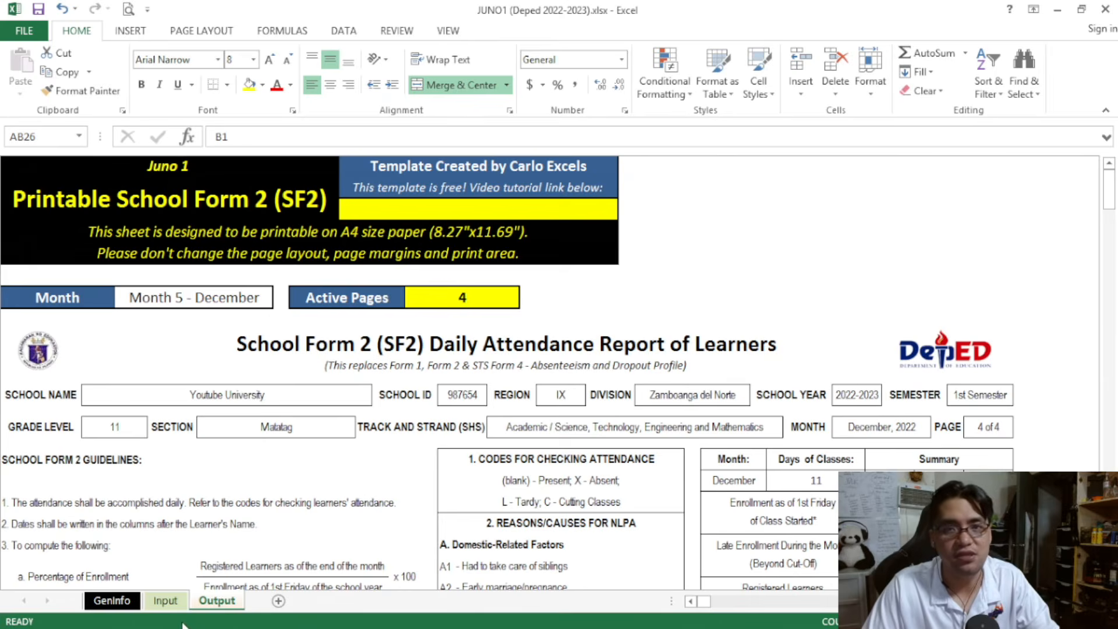
click(165, 600)
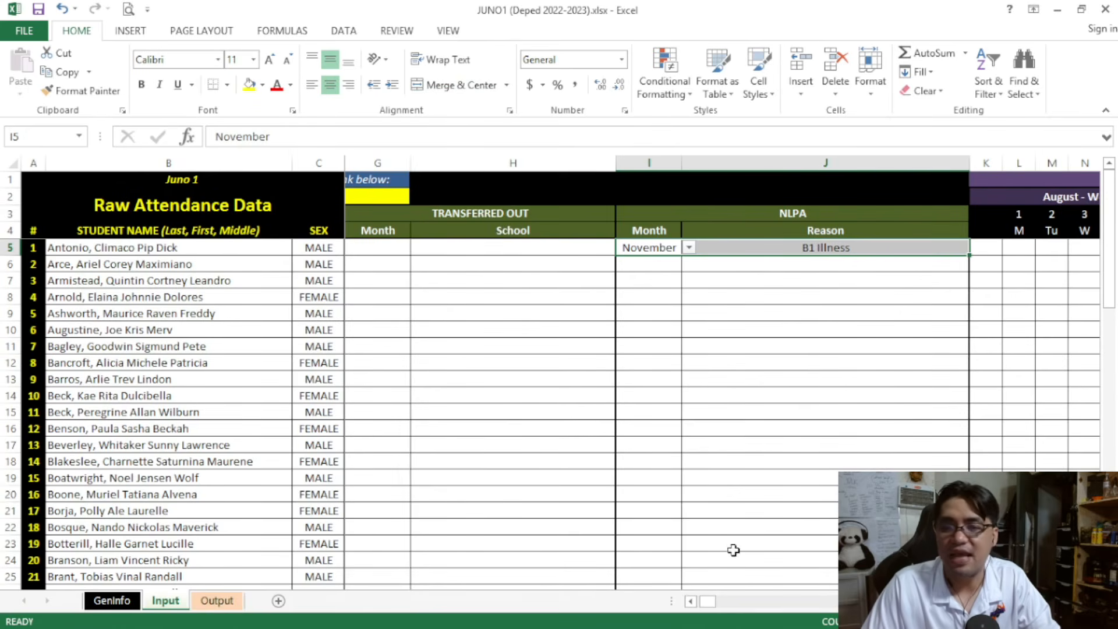
drag(707, 606, 706, 606)
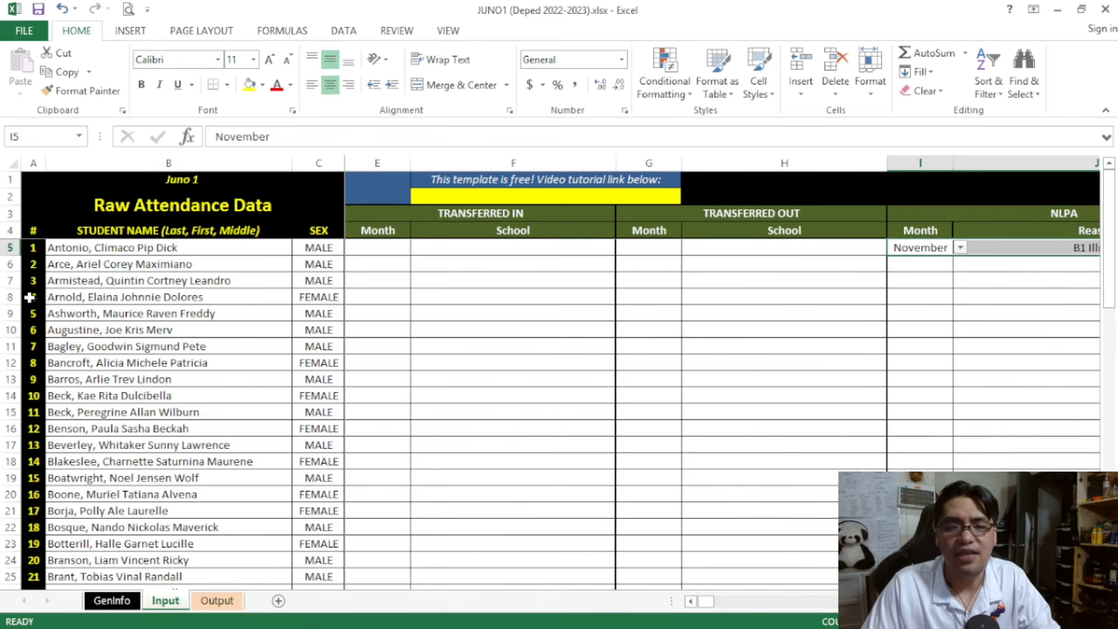
Record the learner in row 8 of the Input sheet as Transferred Out in December to Twitch University
drag(112, 302, 317, 292)
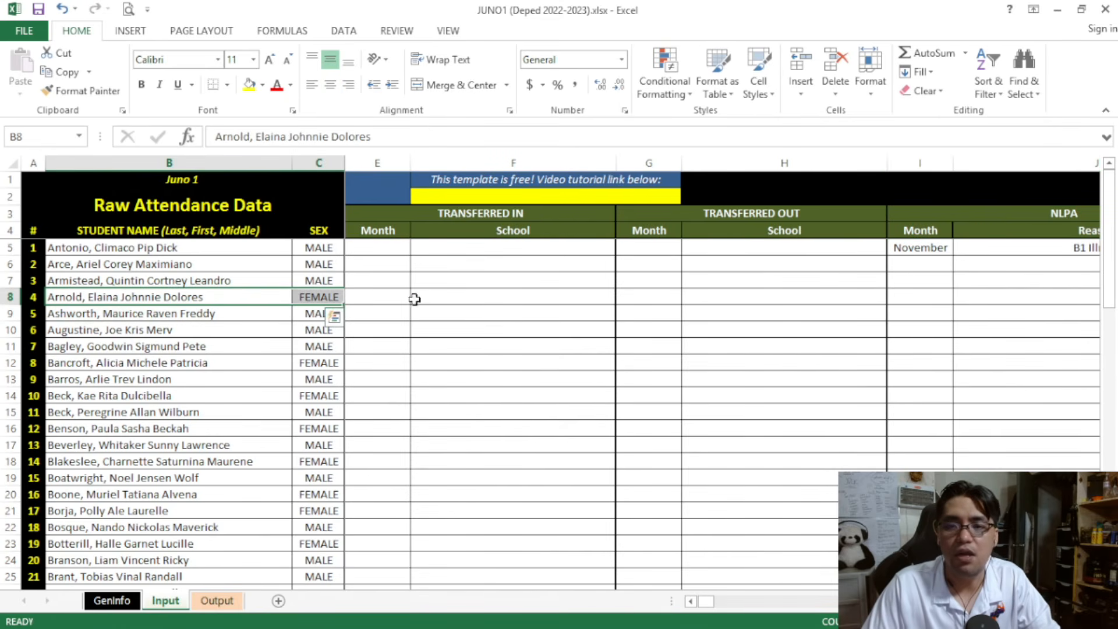
click(635, 299)
click(688, 298)
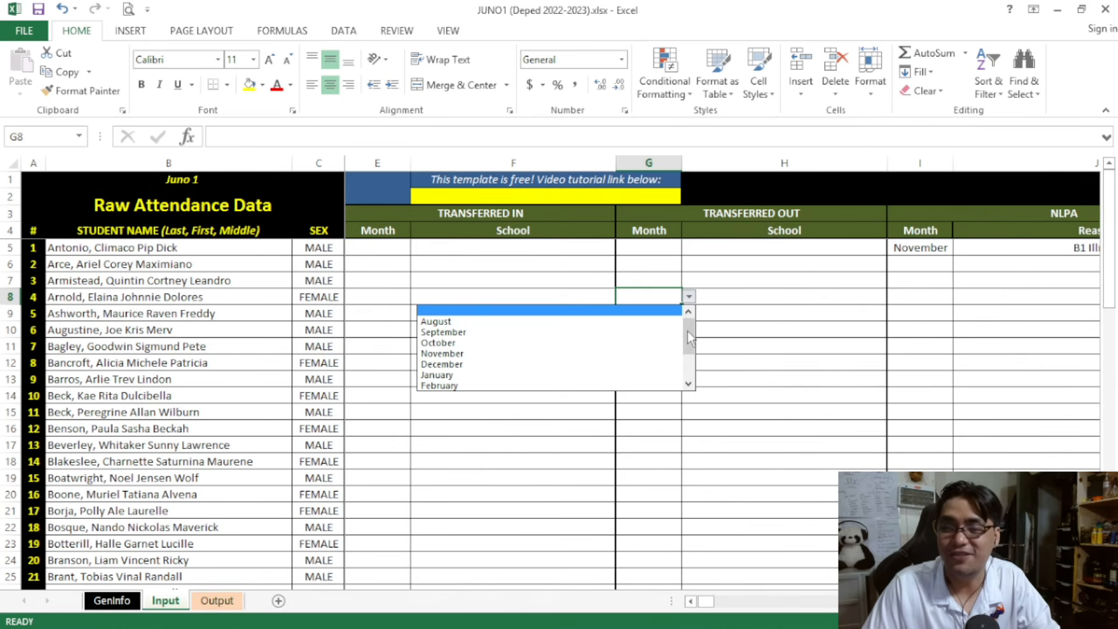
click(648, 364)
click(719, 303)
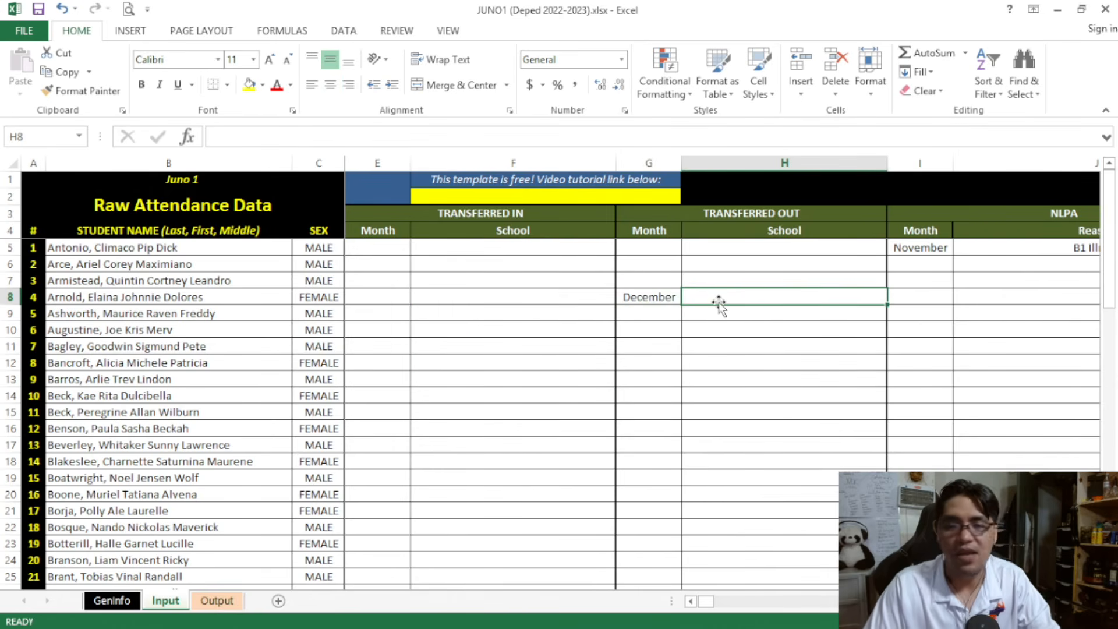
text(Twitc)
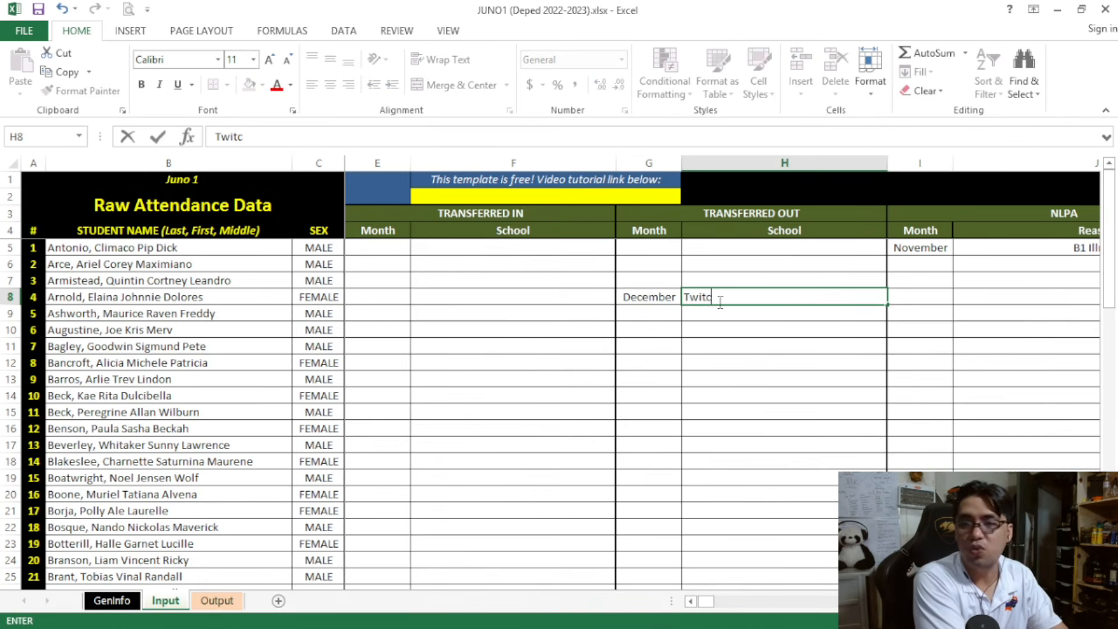
text(h University)
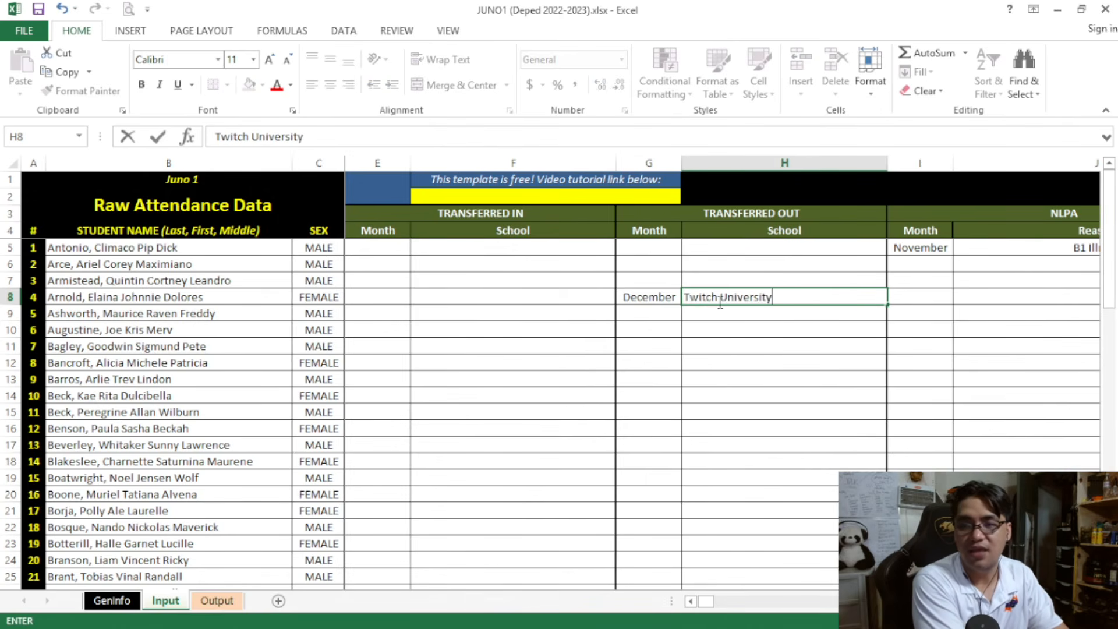
key(Return)
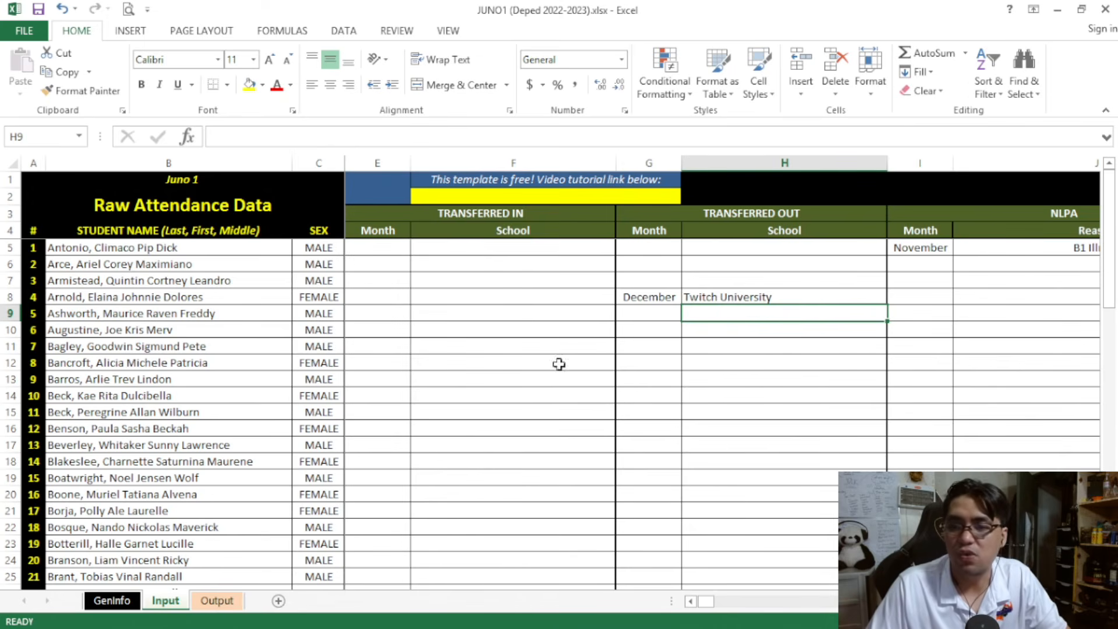
Set the Output month to Month 3 - October and check the transferred-out learner's attendance row at the start of the female list
click(216, 601)
click(265, 299)
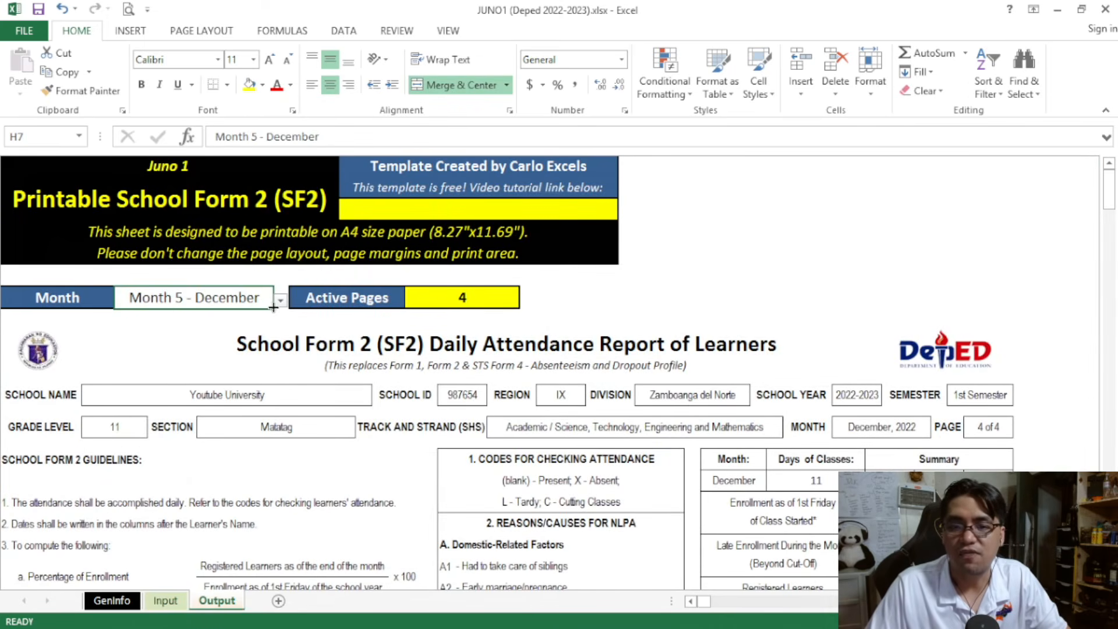
click(280, 302)
scroll(270, 361, up, 2)
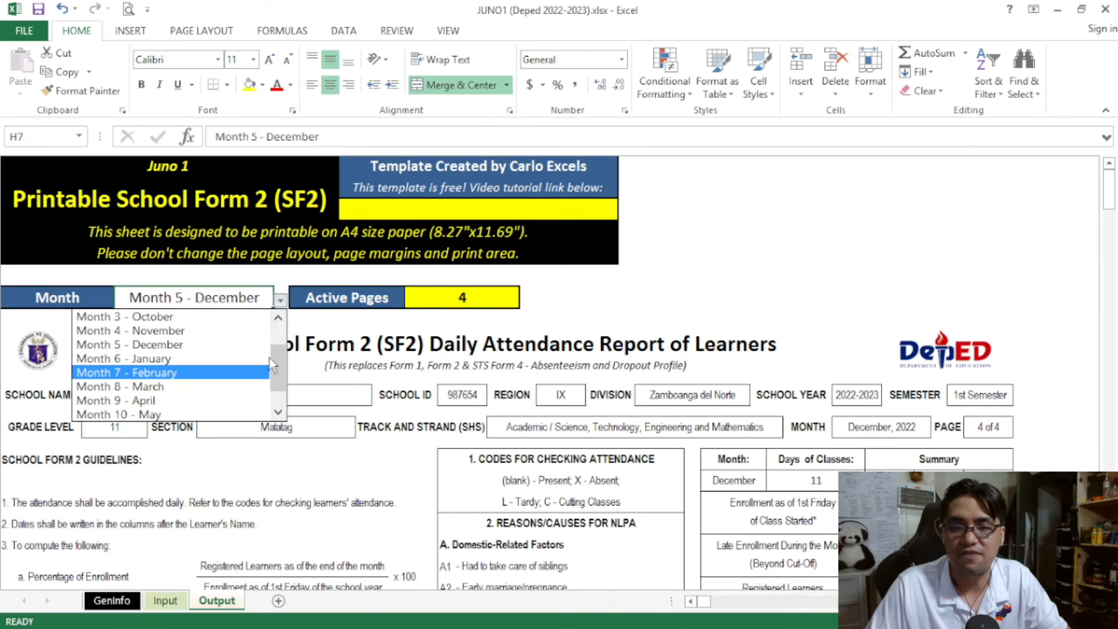
click(244, 316)
scroll(344, 343, down, 15)
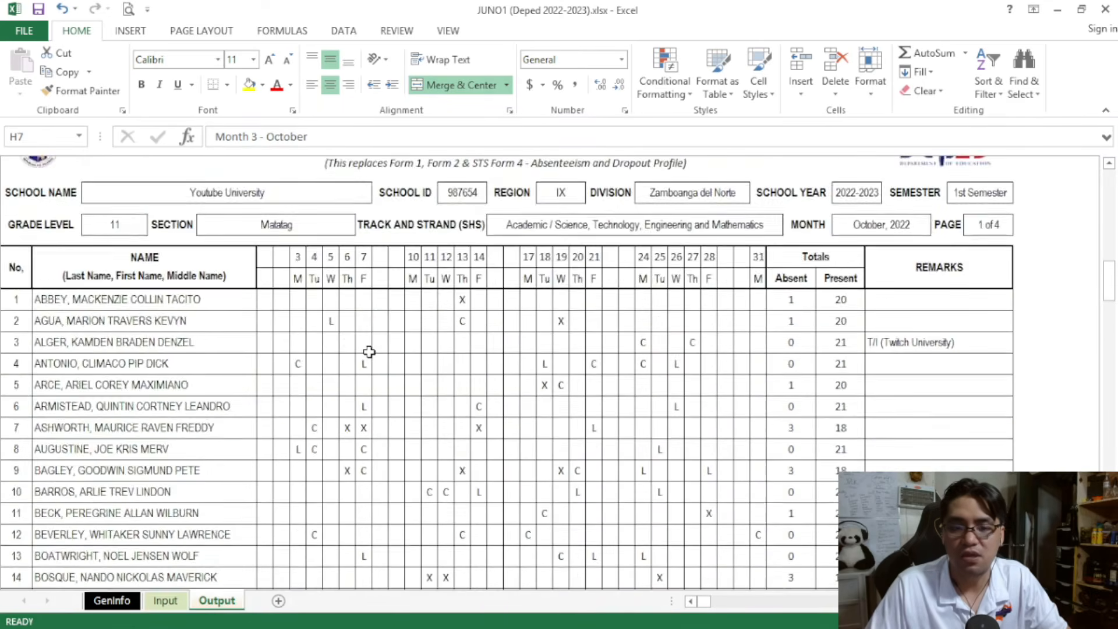
scroll(368, 351, down, 10)
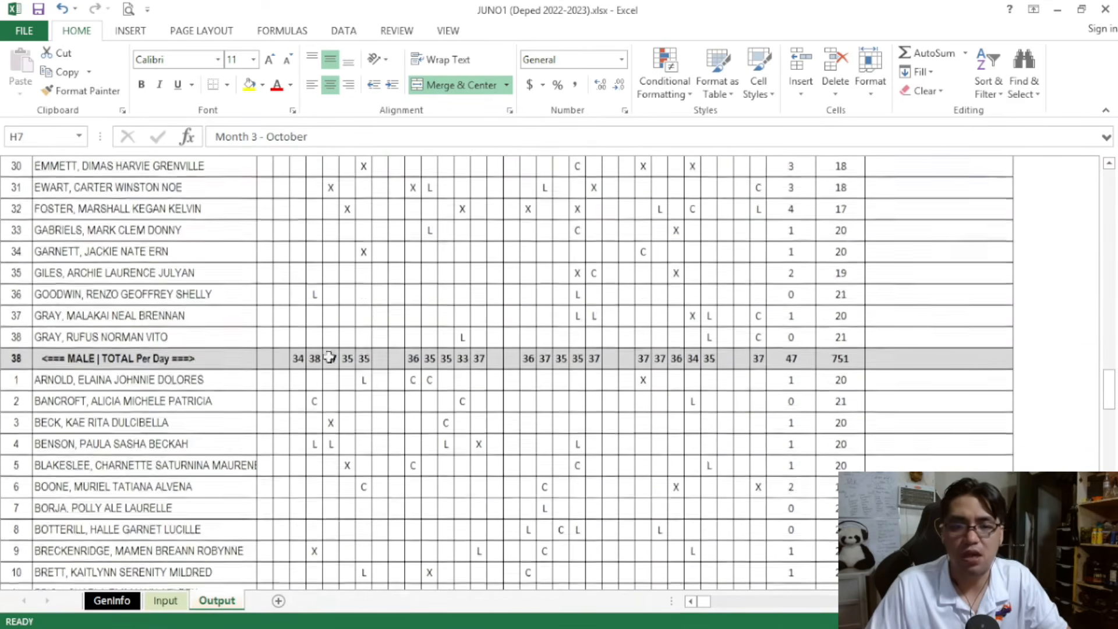
drag(152, 379, 938, 381)
Set the Output month to Month 5 - December and check the Transferred Out row in the summary table
drag(1107, 403, 1103, 195)
click(243, 299)
click(280, 300)
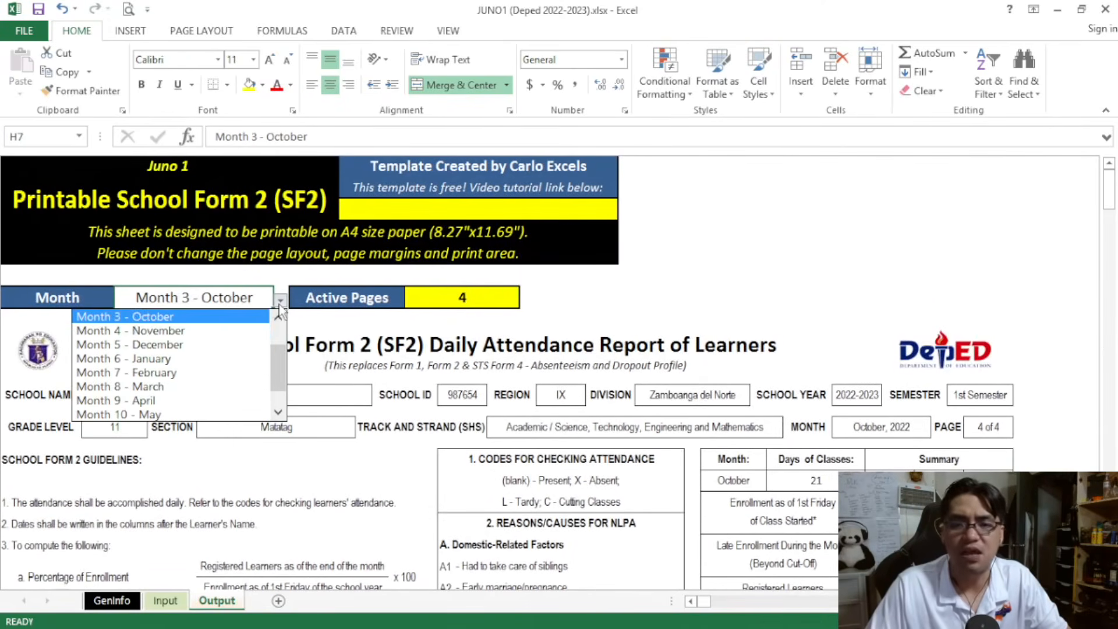
click(216, 344)
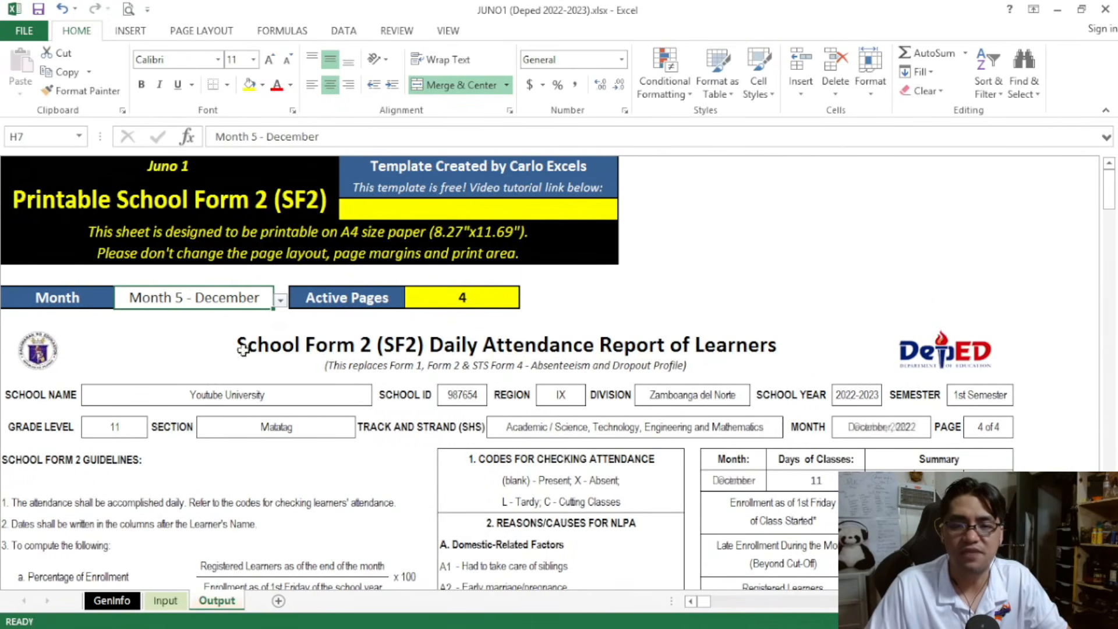
scroll(799, 410, down, 5)
click(942, 444)
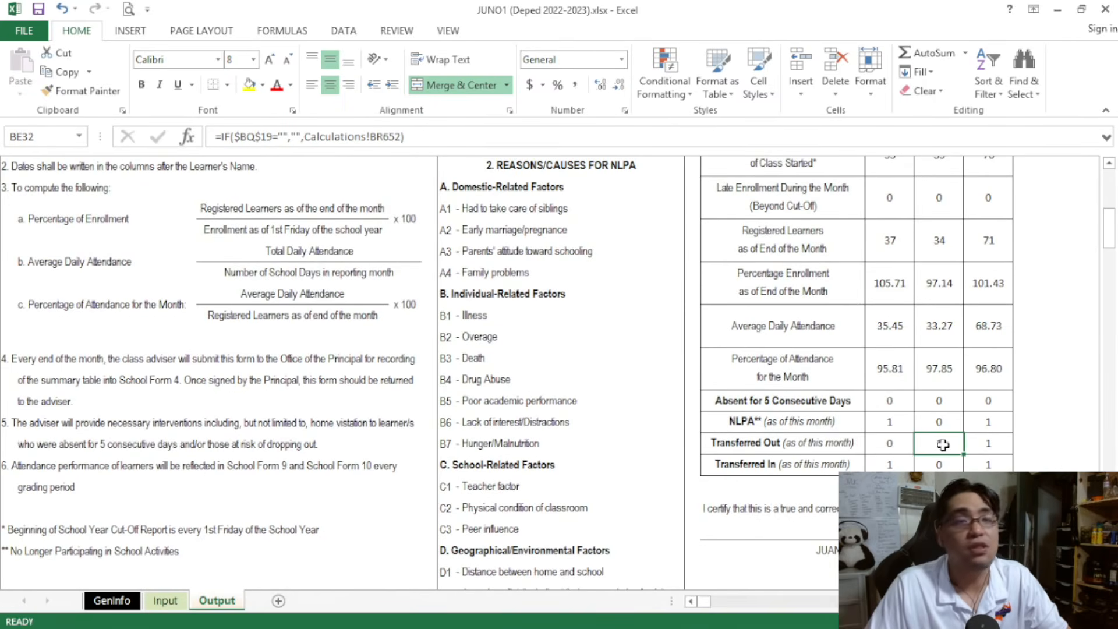
scroll(976, 442, down, 1)
drag(889, 378, 978, 378)
Check the transferred-out learner's December attendance marks and remarks in the female list
scroll(605, 429, up, 6)
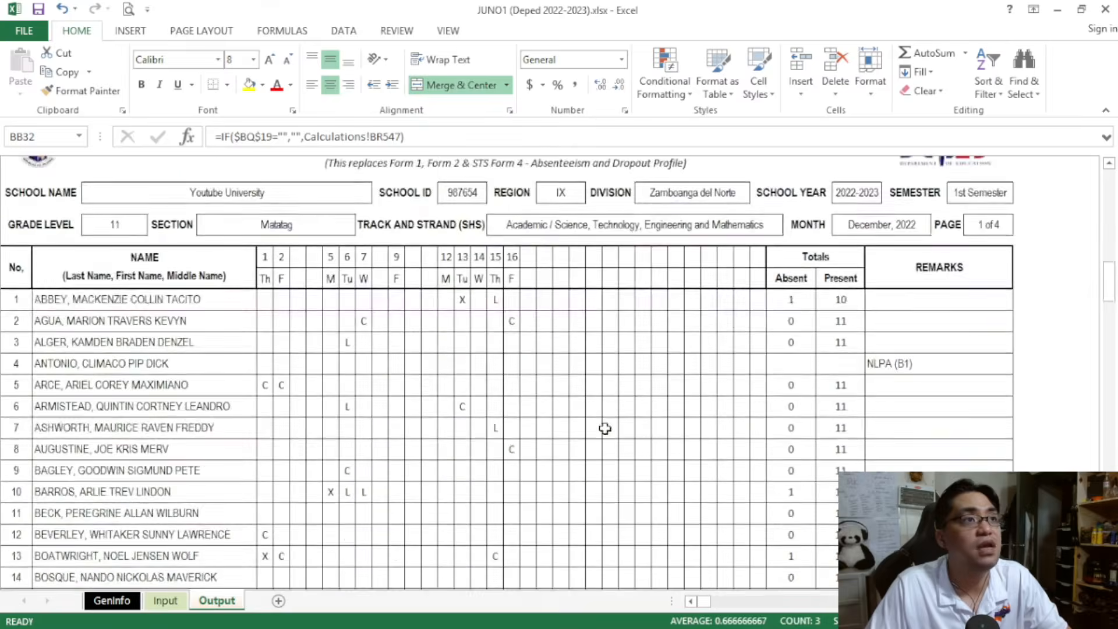
scroll(605, 428, down, 15)
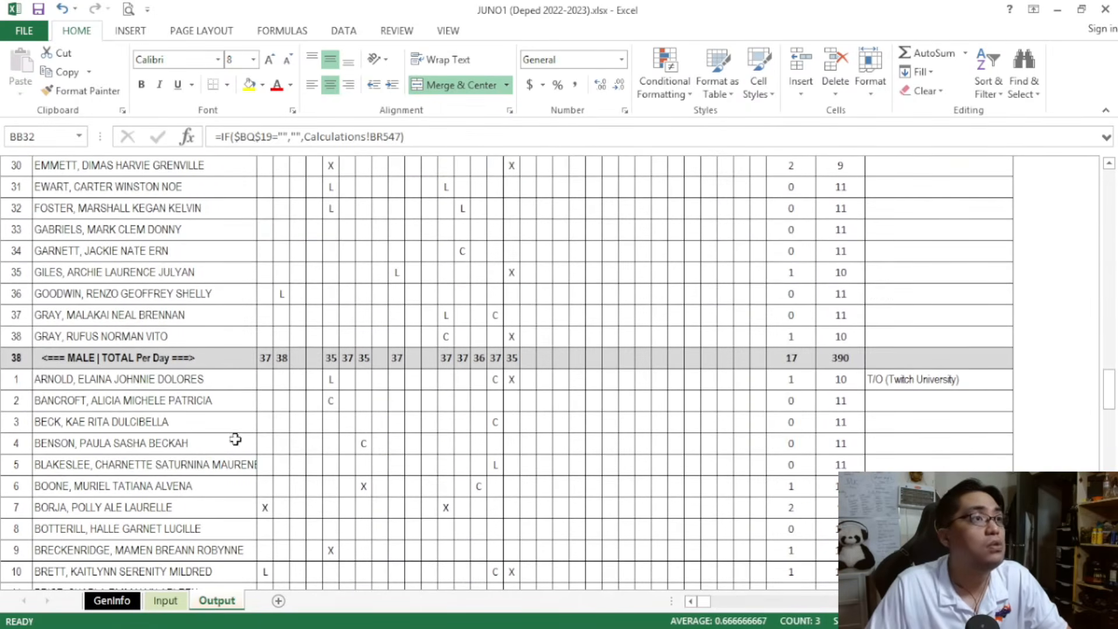
drag(153, 381, 902, 400)
click(927, 381)
Set the Output month to Month 7 - February and check the summary's female figures and the transferred-out learner's attendance row and remarks
drag(1109, 389, 1107, 191)
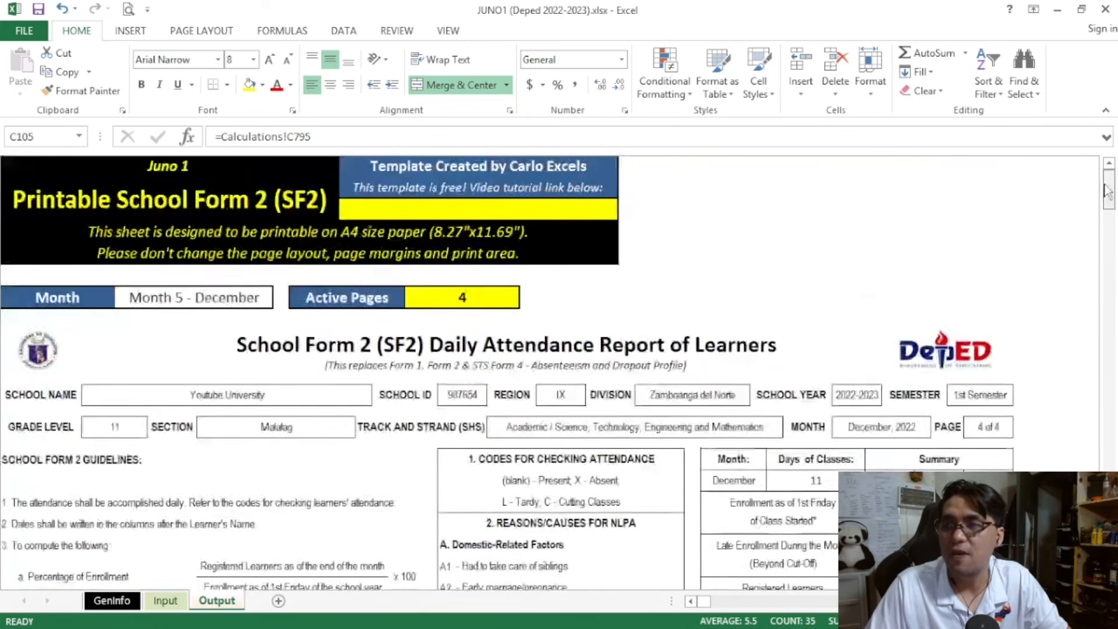
click(245, 298)
click(282, 300)
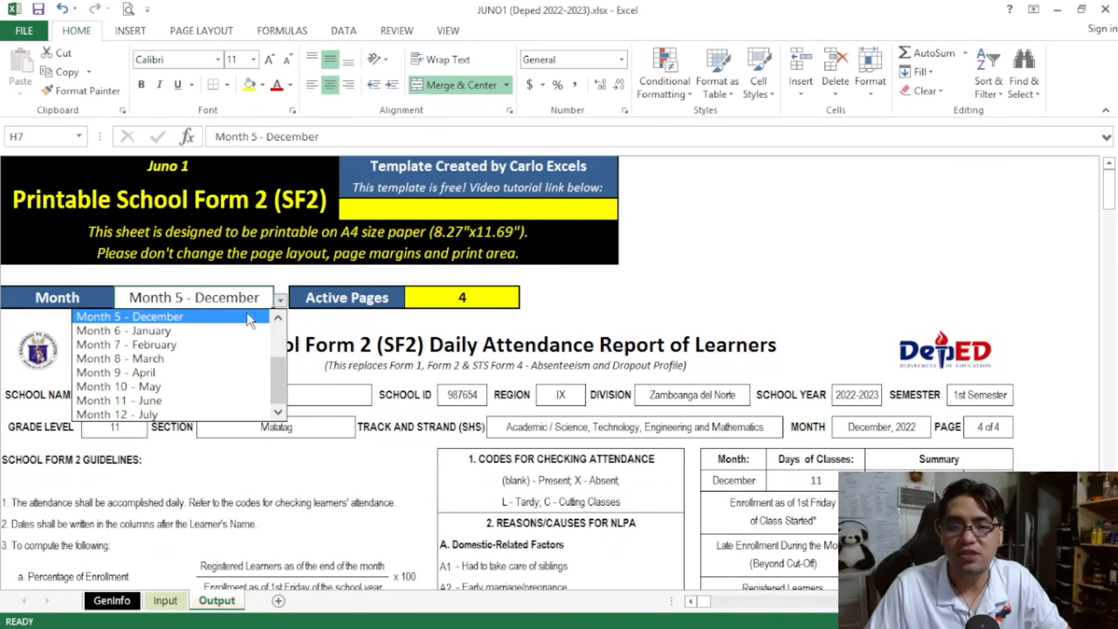
click(228, 345)
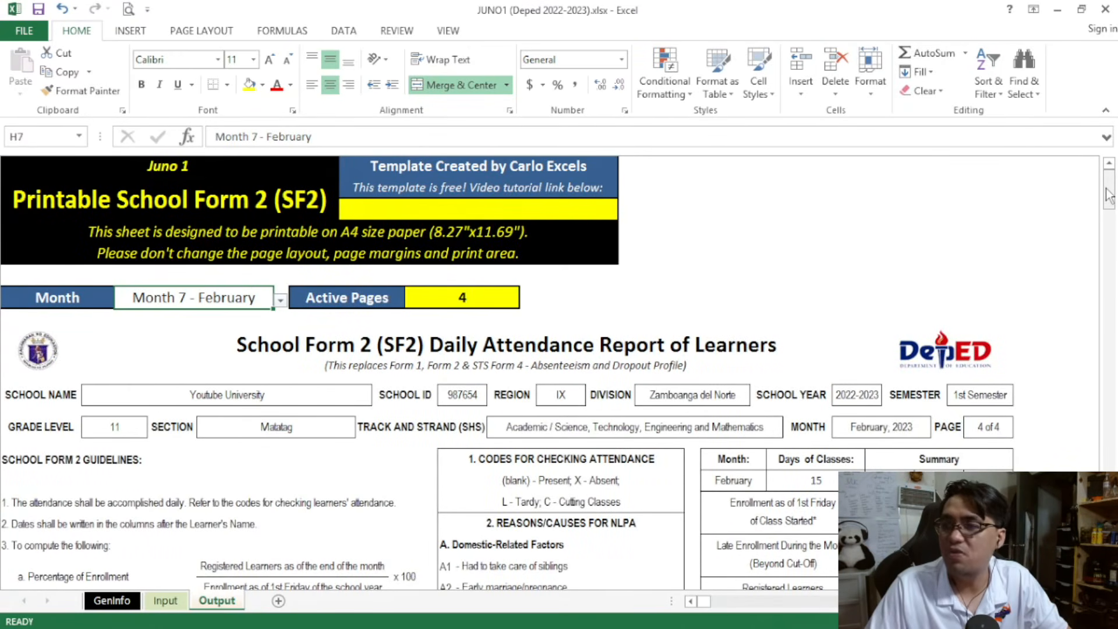
scroll(1060, 289, down, 6)
drag(936, 423, 986, 422)
drag(1110, 225, 1108, 398)
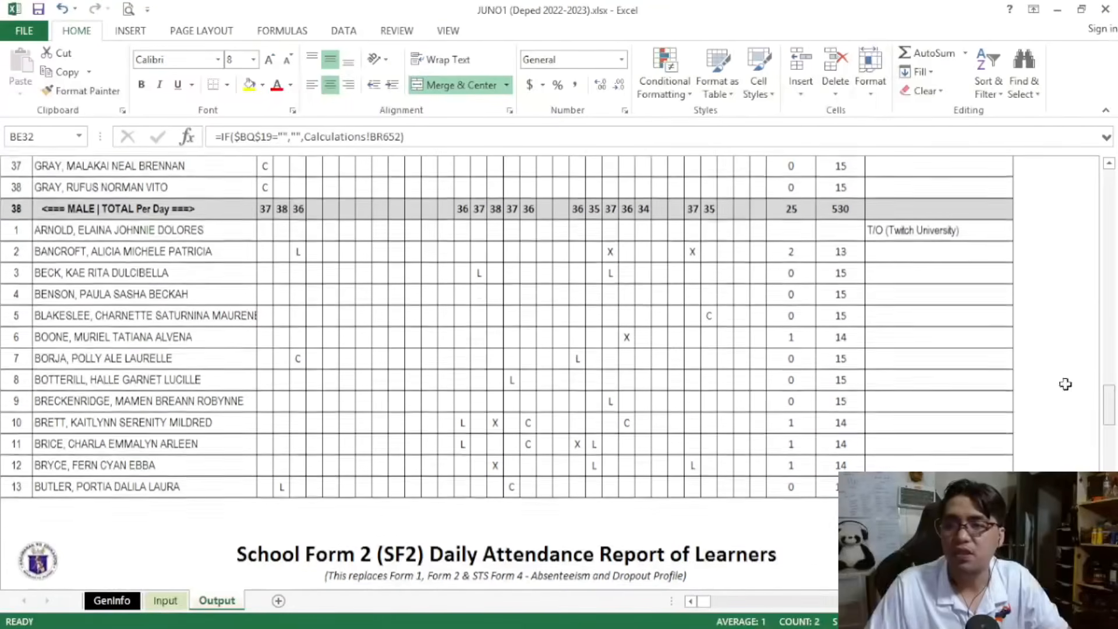
drag(265, 229, 839, 235)
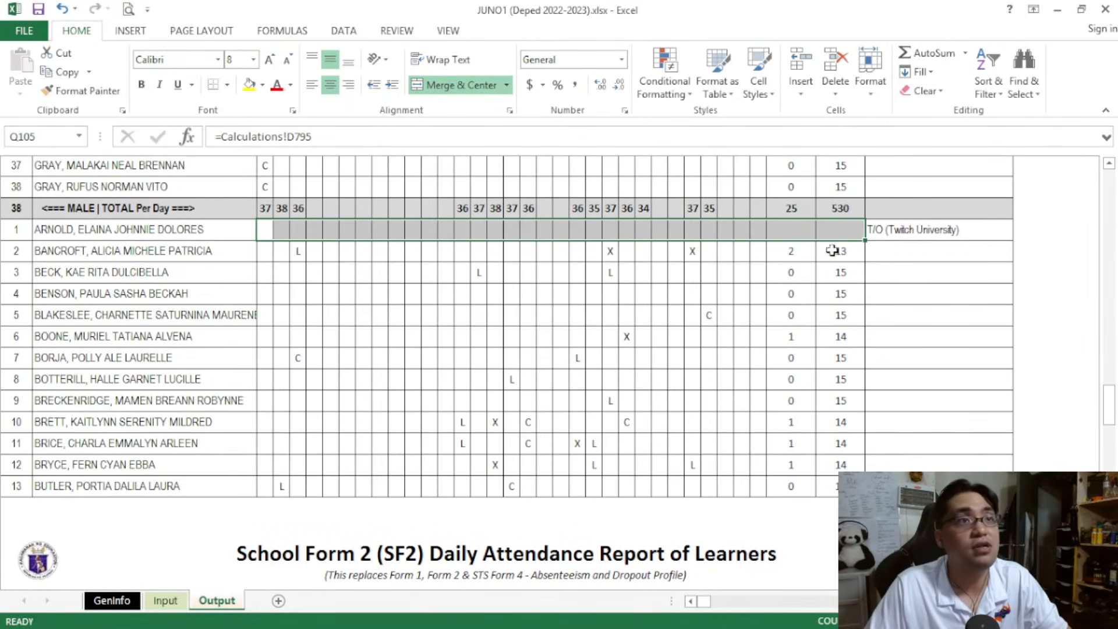
click(895, 231)
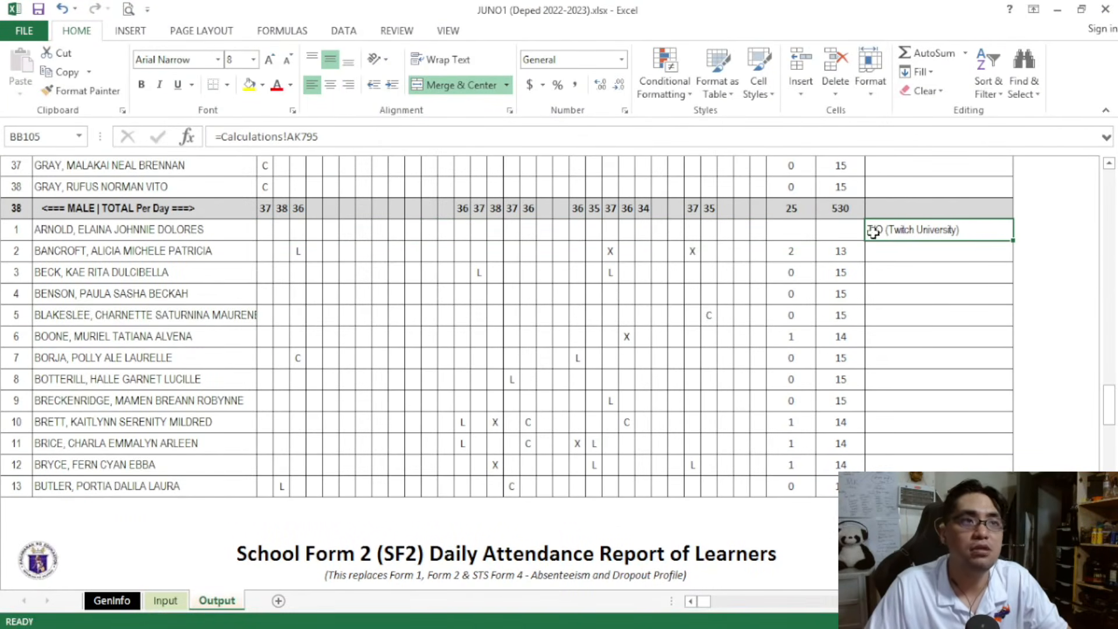
Review the enrollment and transfer columns on the Input sheet and return to the Output sheet's month selector
drag(1113, 398, 1112, 171)
click(168, 600)
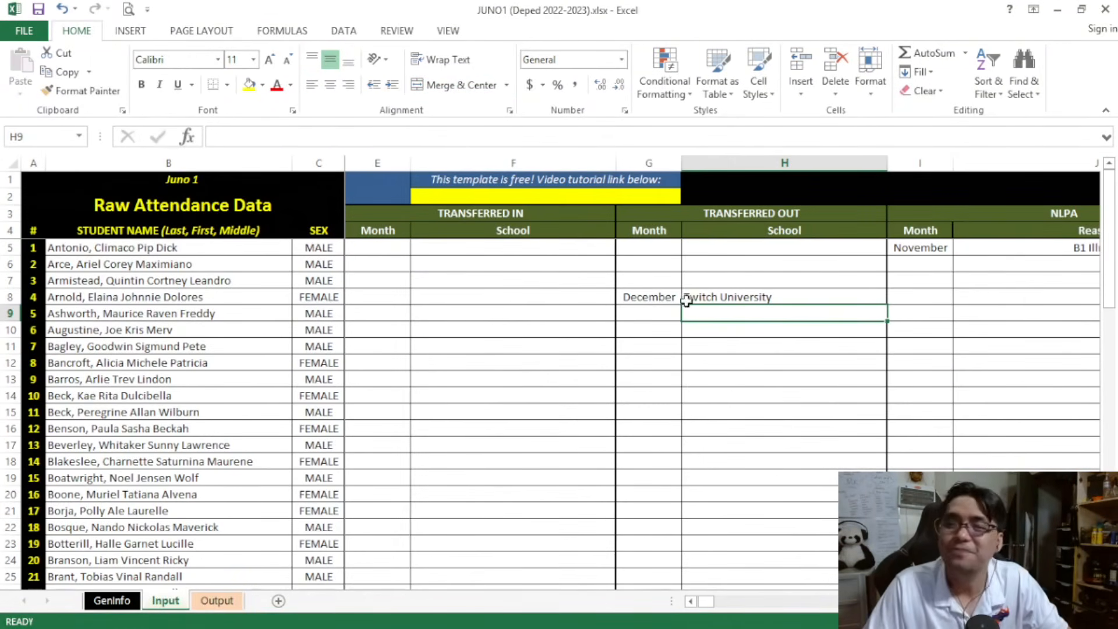
drag(708, 601, 704, 601)
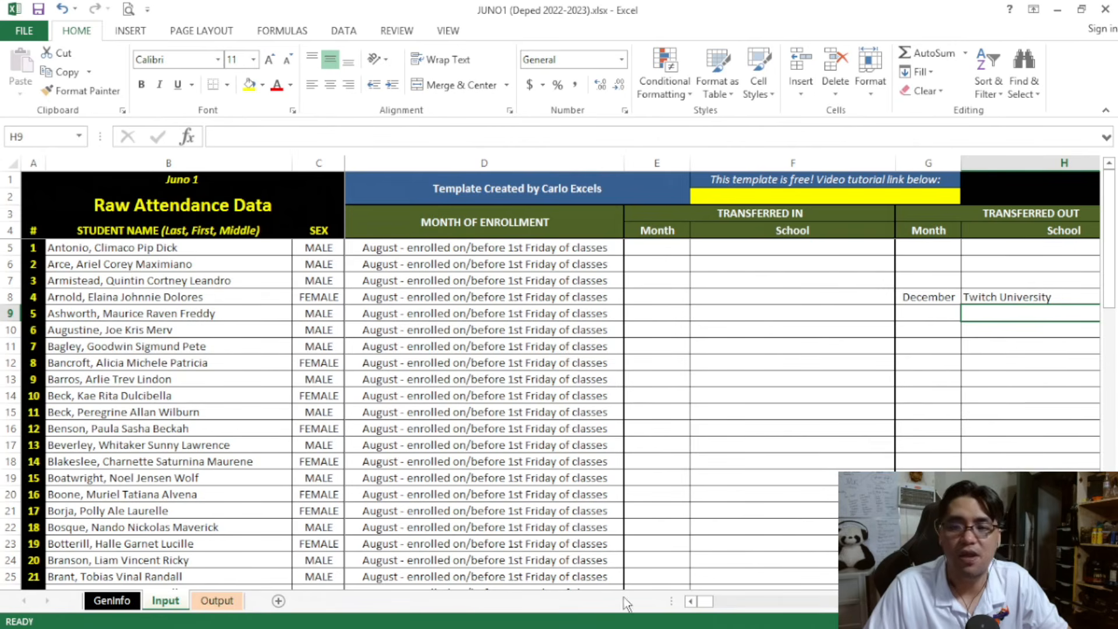
click(216, 601)
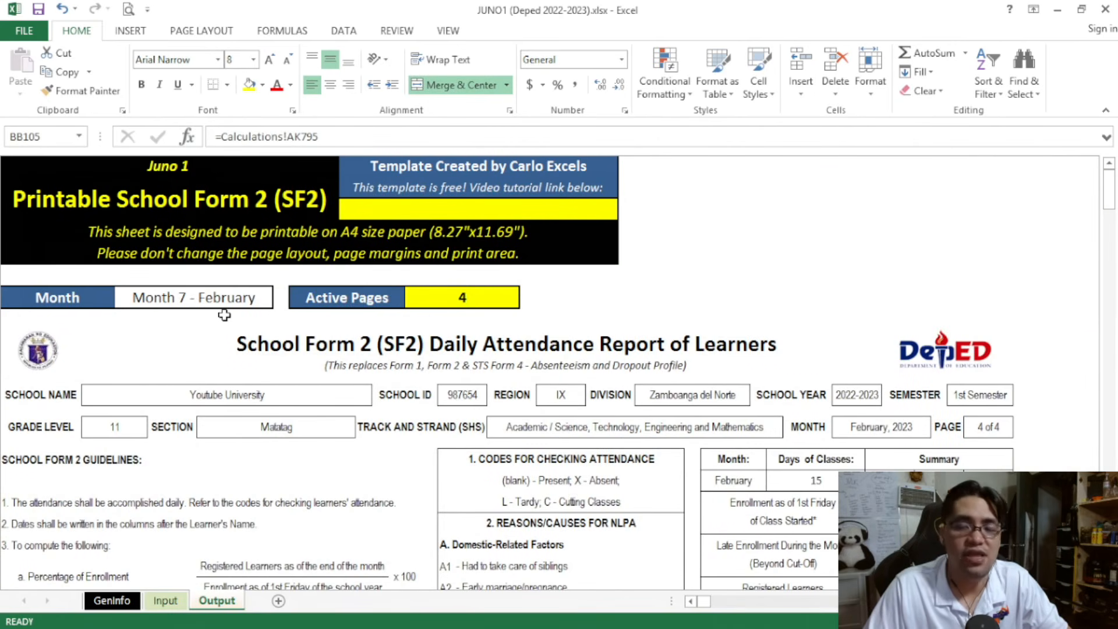